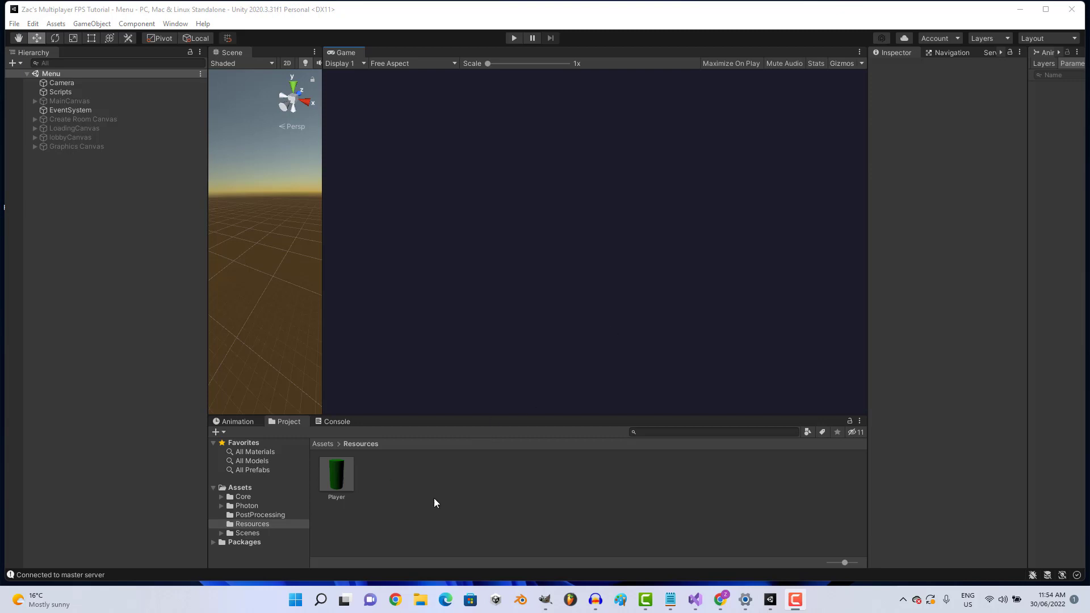
# Open the Development scene from Assets/Scenes and untick the active checkbox of Room's scoreboard Canvas.
pyautogui.click(248, 533)
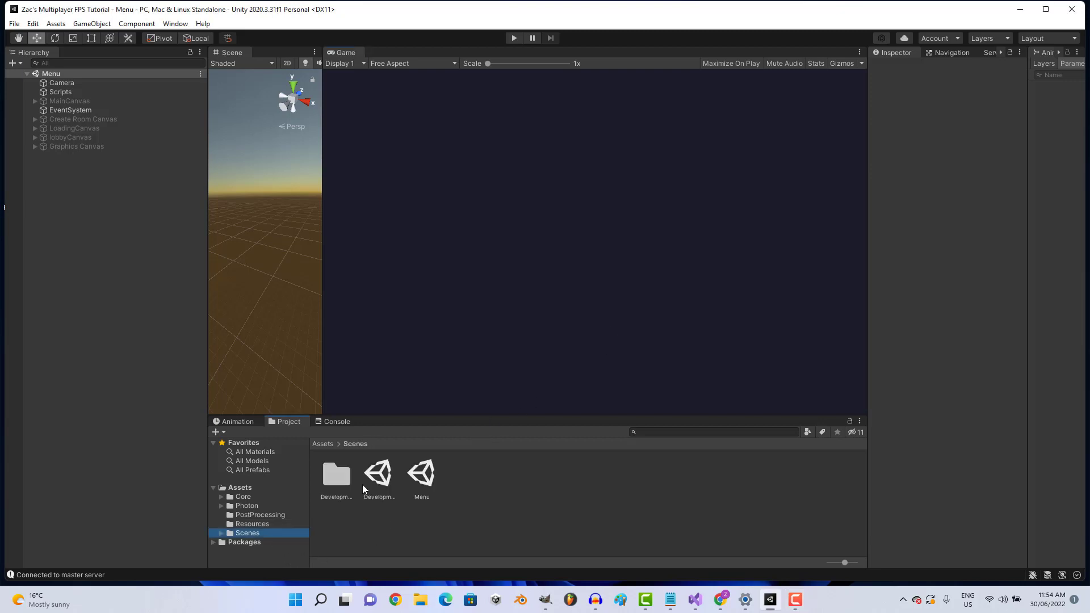
pyautogui.doubleClick(376, 477)
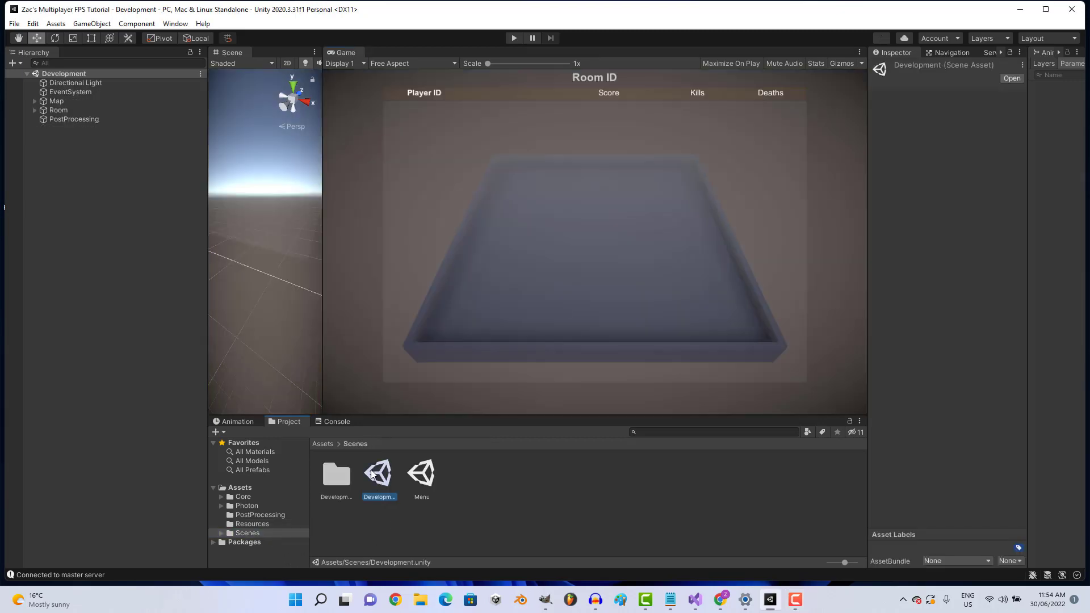
pyautogui.click(35, 102)
pyautogui.click(35, 102)
pyautogui.click(34, 110)
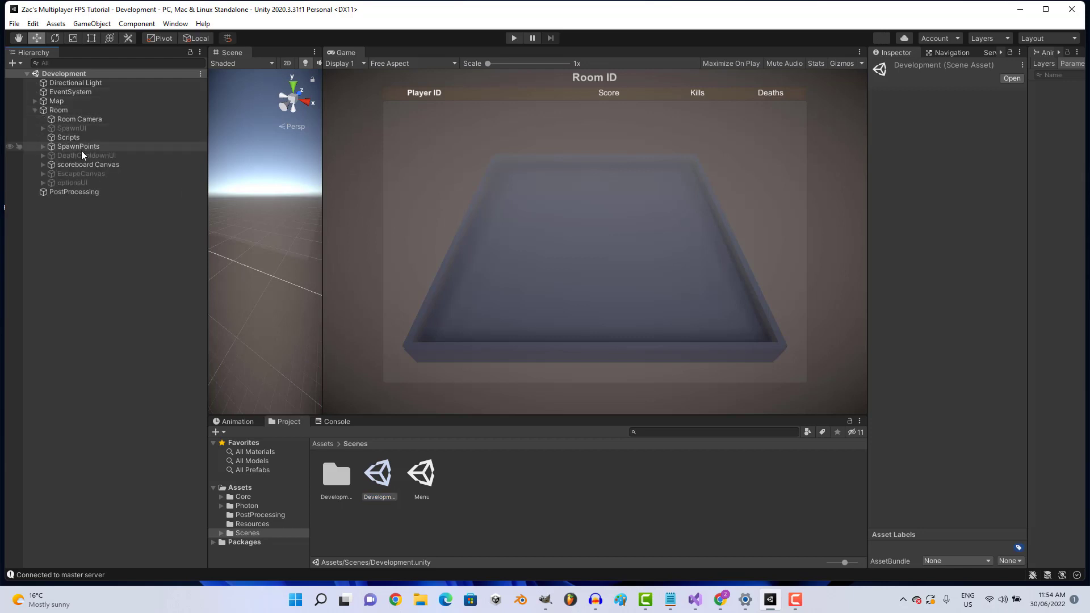
pyautogui.click(86, 164)
pyautogui.click(898, 68)
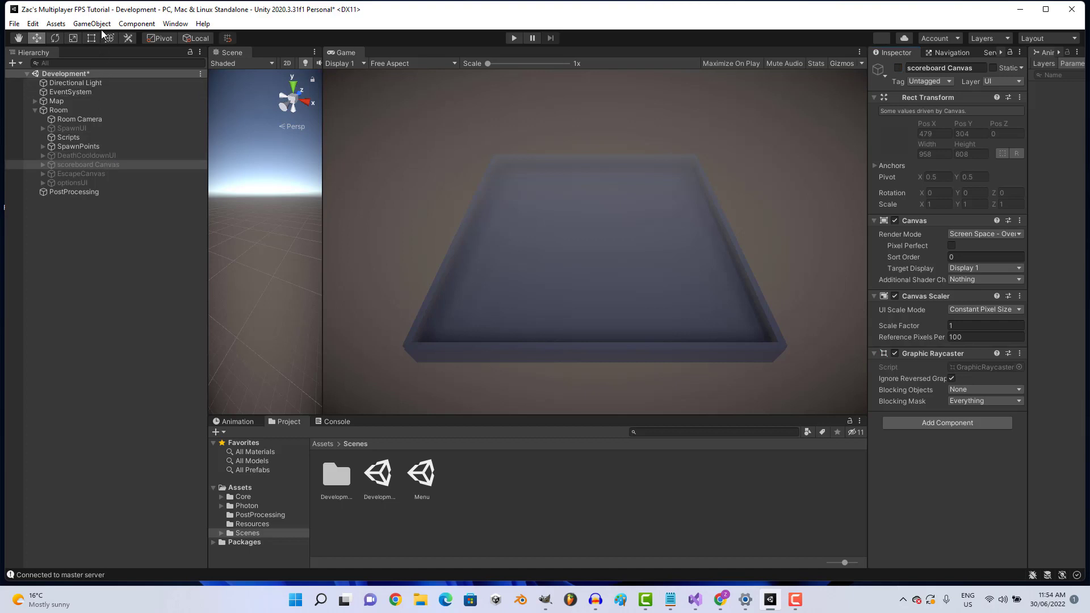
# Create a UI Canvas under Room and name it KillFeed Canvas.
pyautogui.rightClick(100, 108)
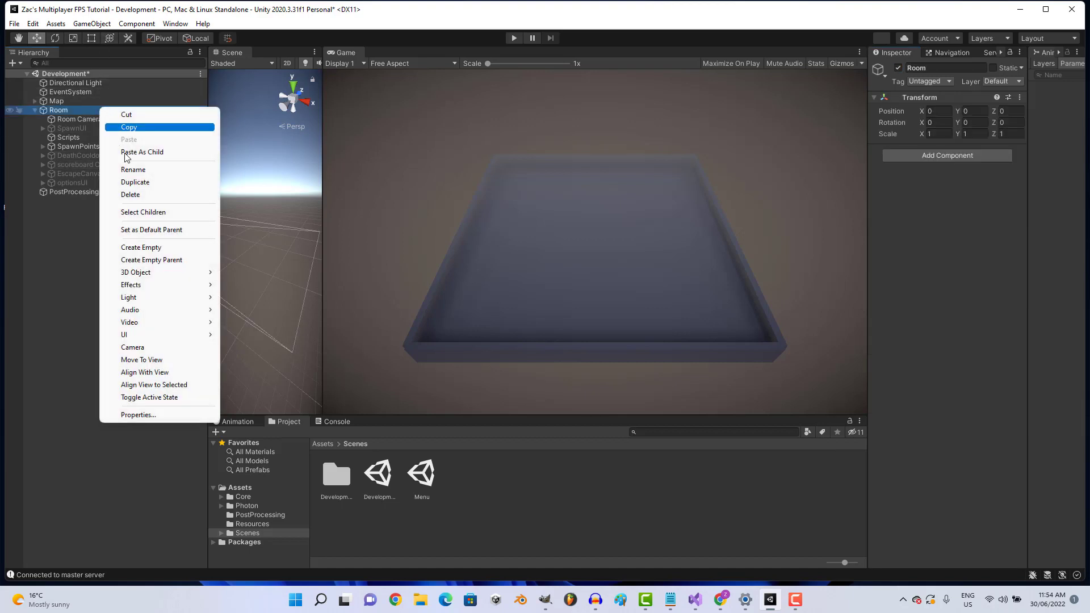
pyautogui.moveTo(165, 336)
pyautogui.click(300, 498)
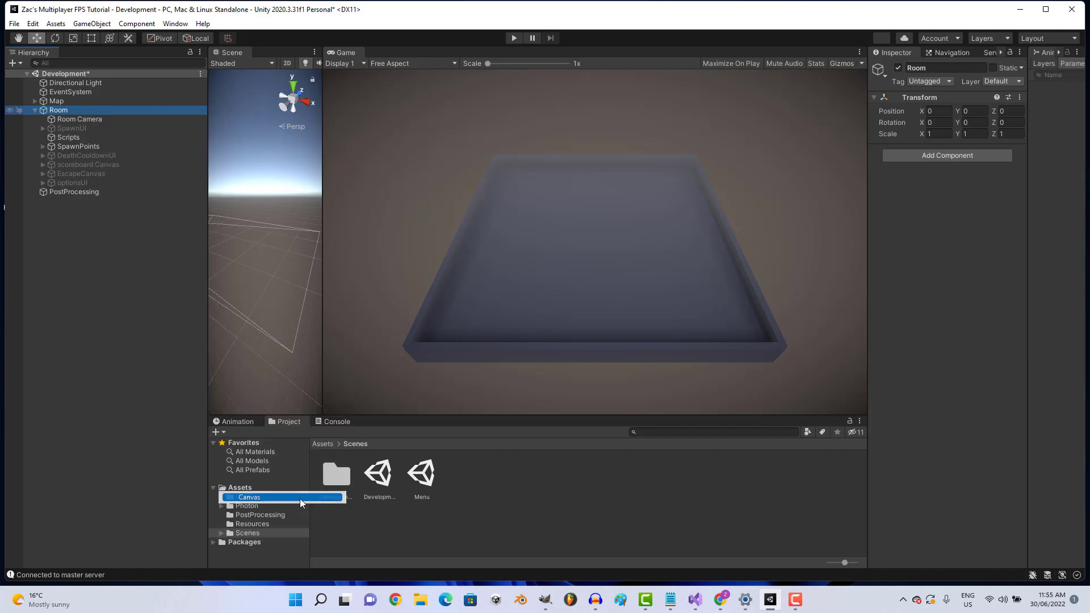
pyautogui.press('Return')
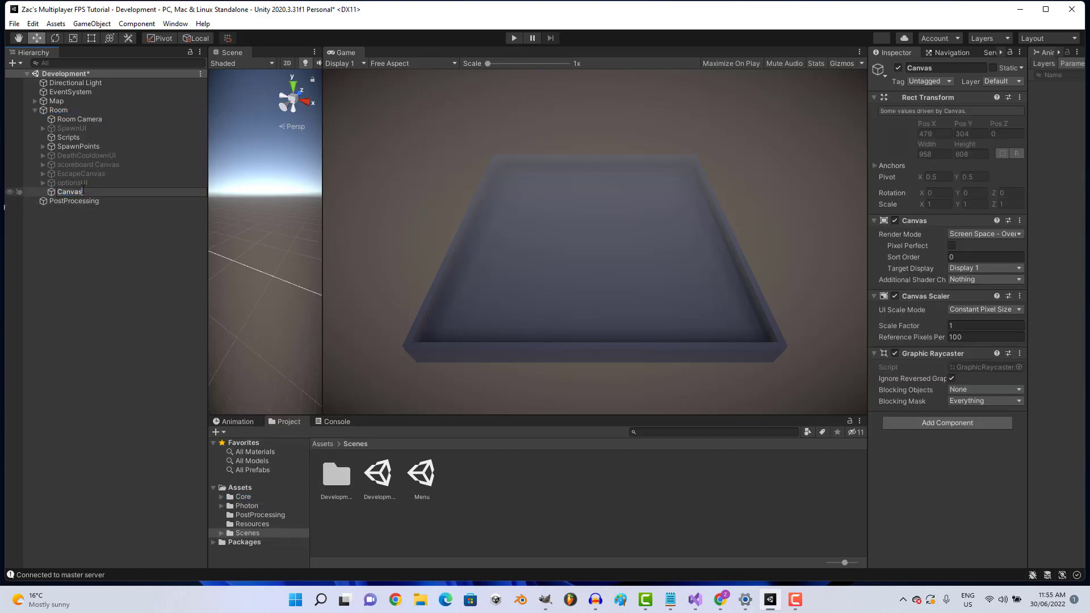
pyautogui.click(927, 66)
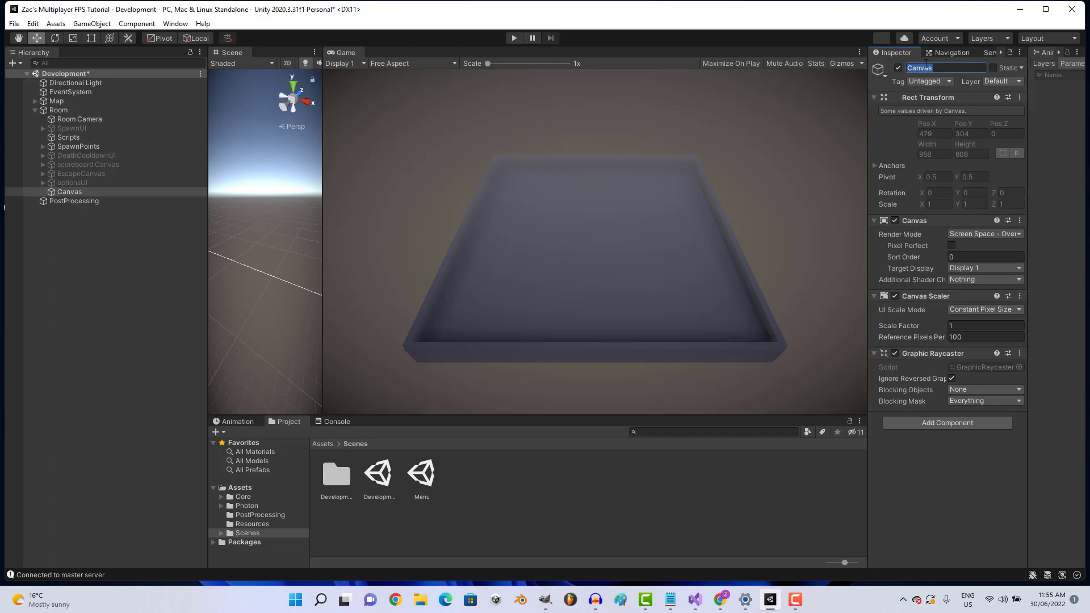
pyautogui.write('KillFeed ')
pyautogui.write('Canvas')
pyautogui.press('Return')
# Add a UI Image under KillFeed Canvas and drag its position toward the top-right.
pyautogui.rightClick(90, 186)
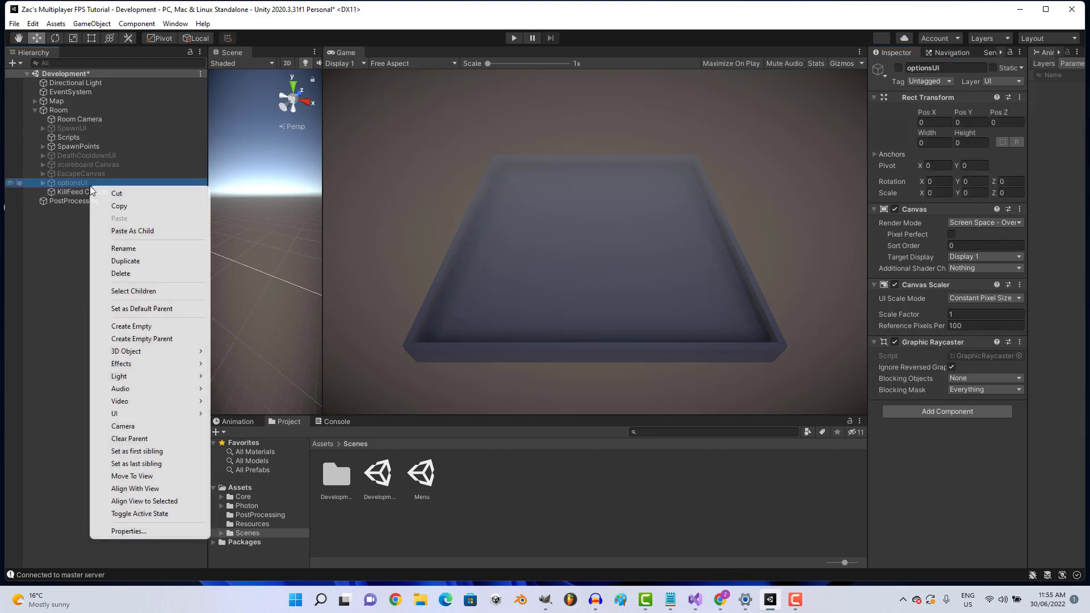
pyautogui.click(83, 190)
pyautogui.rightClick(83, 190)
pyautogui.moveTo(170, 416)
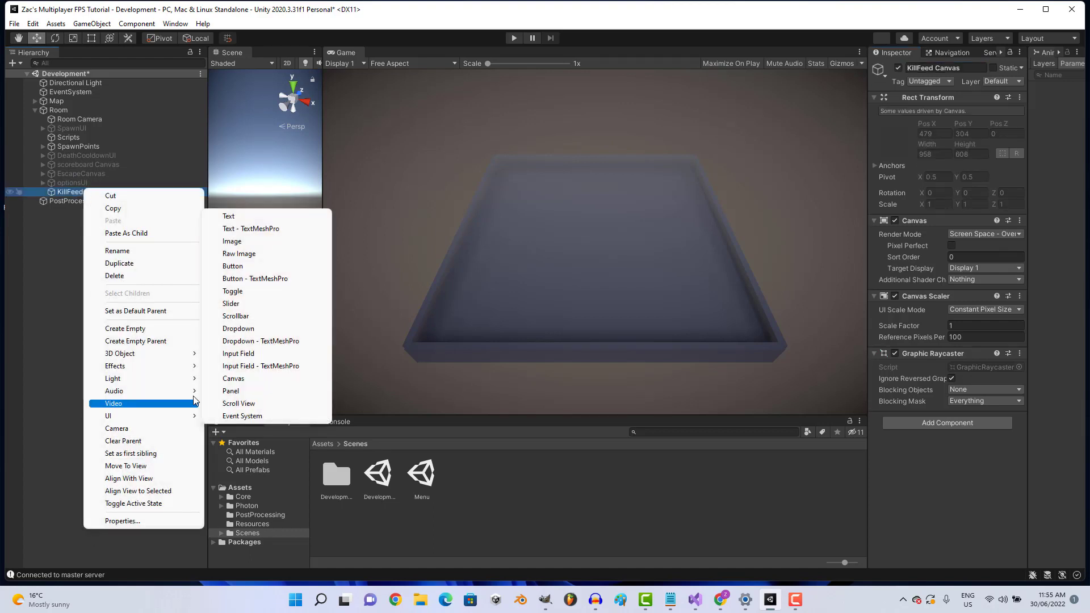
pyautogui.click(276, 239)
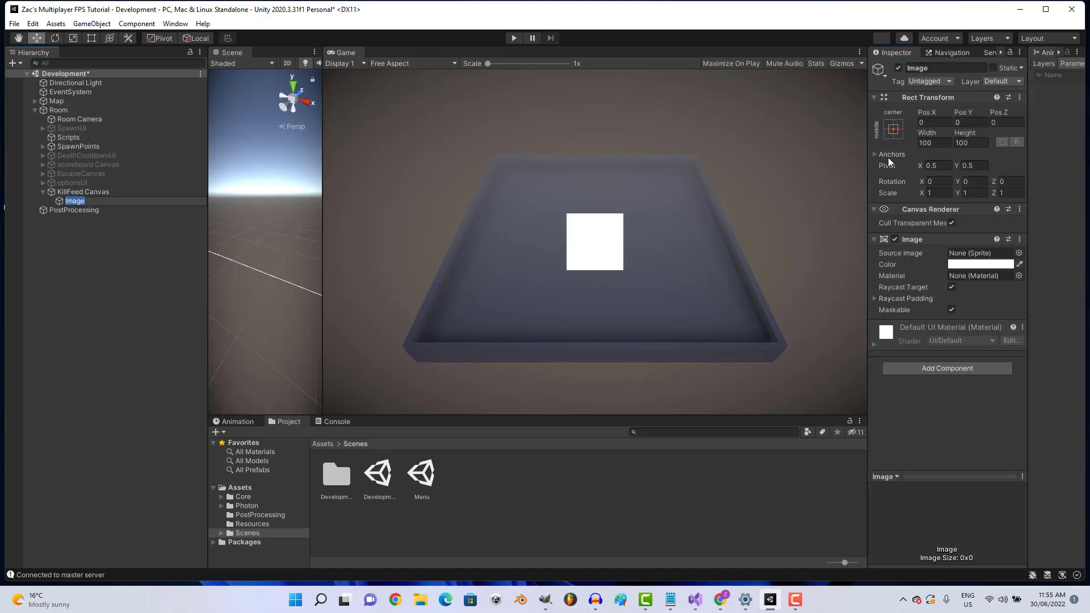
pyautogui.moveTo(925, 109)
pyautogui.mouseDown()
pyautogui.moveTo(999, 109)
pyautogui.moveTo(1021, 81)
pyautogui.mouseUp()
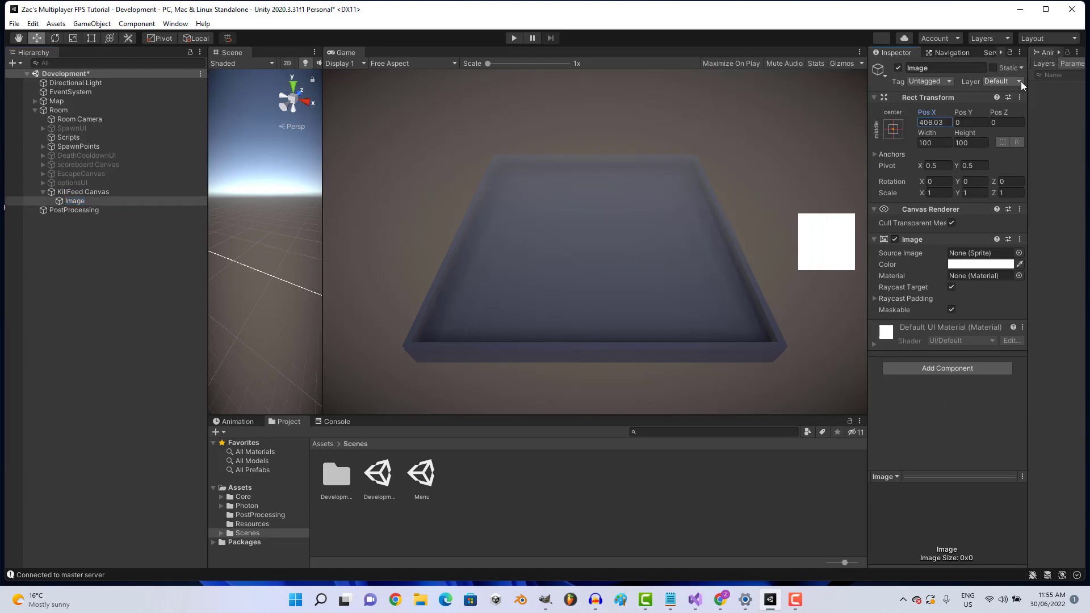
pyautogui.moveTo(967, 107)
pyautogui.mouseDown()
pyautogui.moveTo(261, 134)
pyautogui.moveTo(894, 164)
pyautogui.mouseUp()
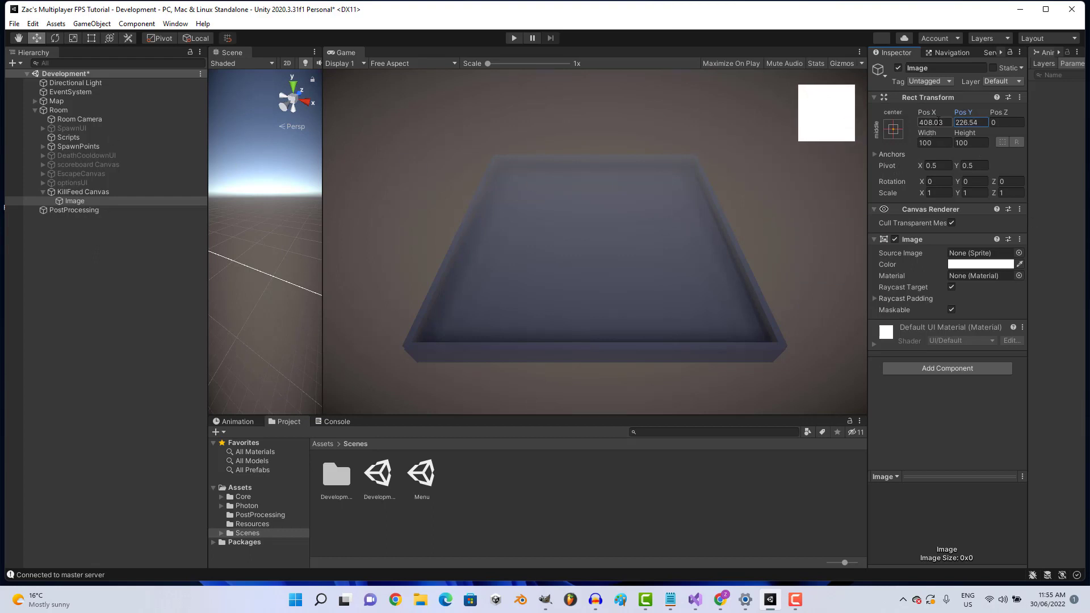
pyautogui.moveTo(923, 113)
pyautogui.mouseDown()
pyautogui.moveTo(559, 562)
pyautogui.moveTo(946, 338)
pyautogui.mouseUp()
# Anchor the image to the top-right preset and widen it to about 226.
pyautogui.click(891, 135)
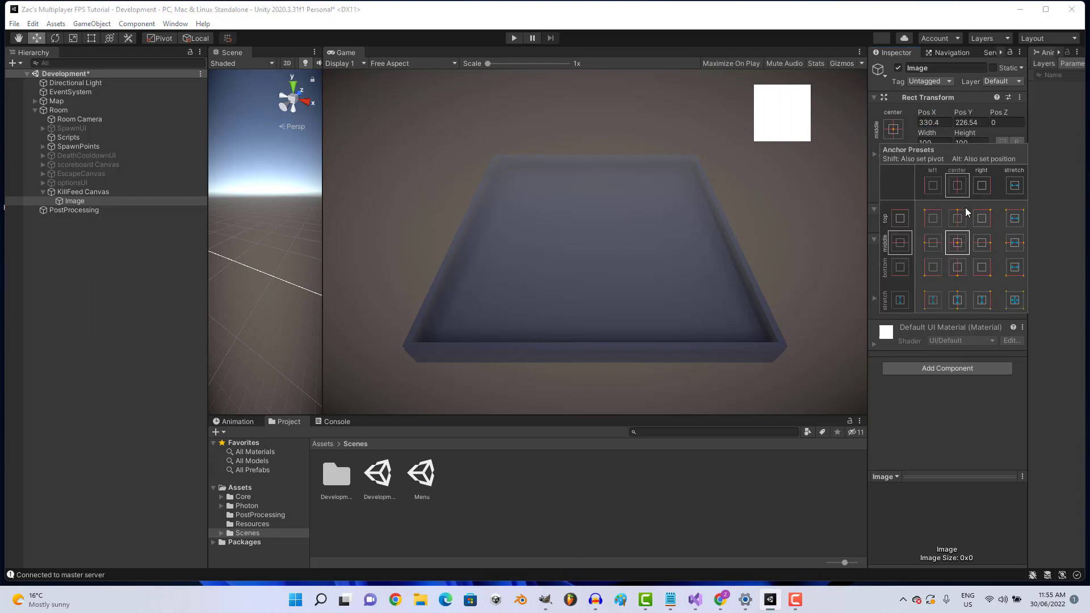
pyautogui.click(982, 218)
pyautogui.moveTo(998, 112); pyautogui.dragTo(1053, 108)
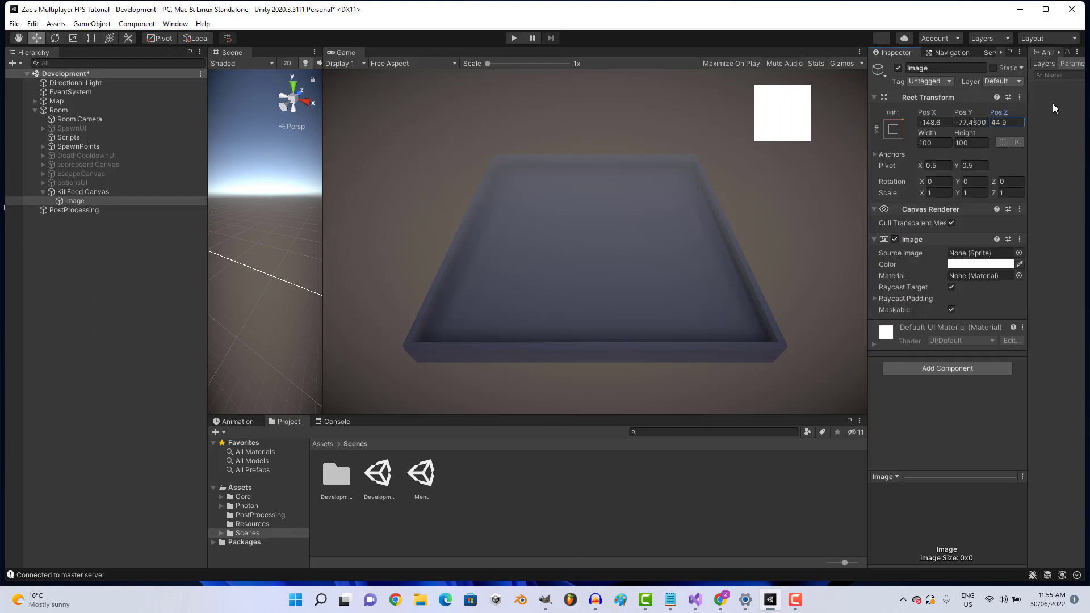
pyautogui.moveTo(934, 134)
pyautogui.mouseDown()
pyautogui.moveTo(46, 57)
pyautogui.moveTo(959, 116)
pyautogui.mouseUp()
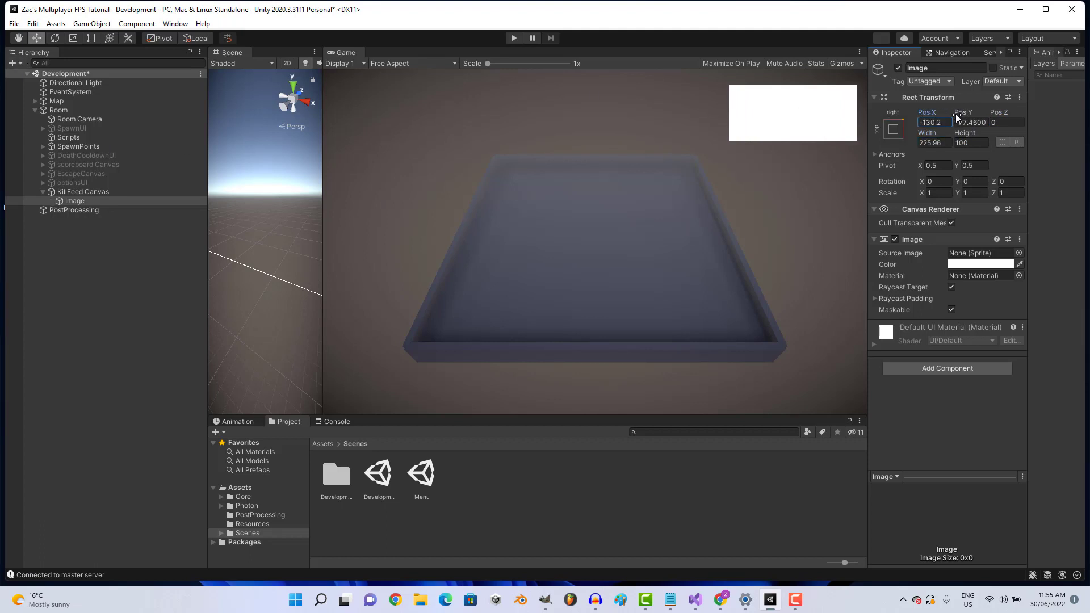
# Set the image's Source Image to UIMask and make it about 196 tall.
pyautogui.click(1019, 253)
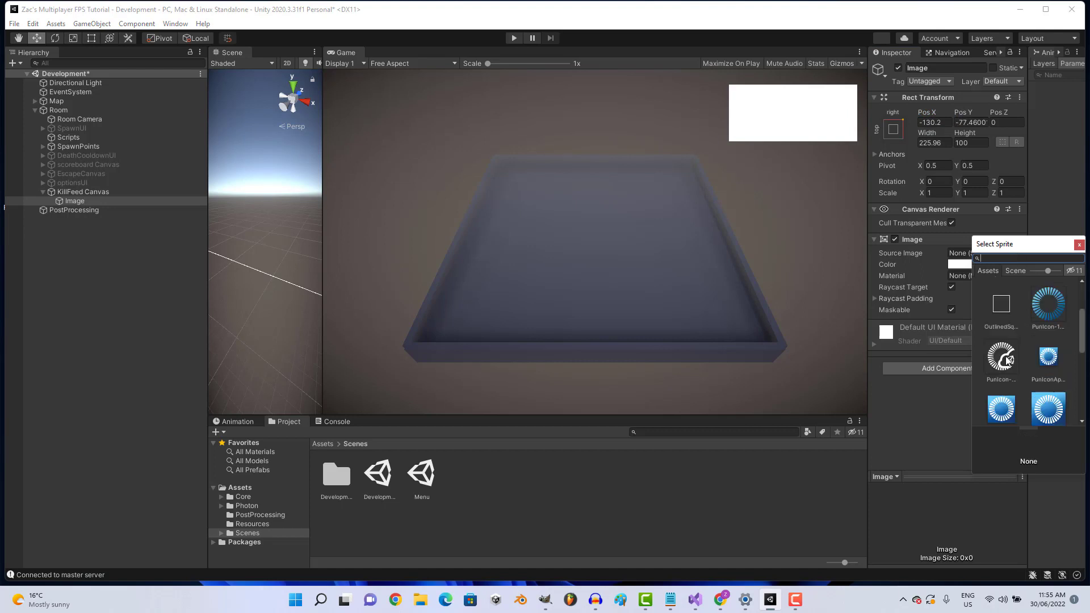
pyautogui.scroll(-5, 1033, 364)
pyautogui.scroll(-2, 1033, 366)
pyautogui.click(1041, 360)
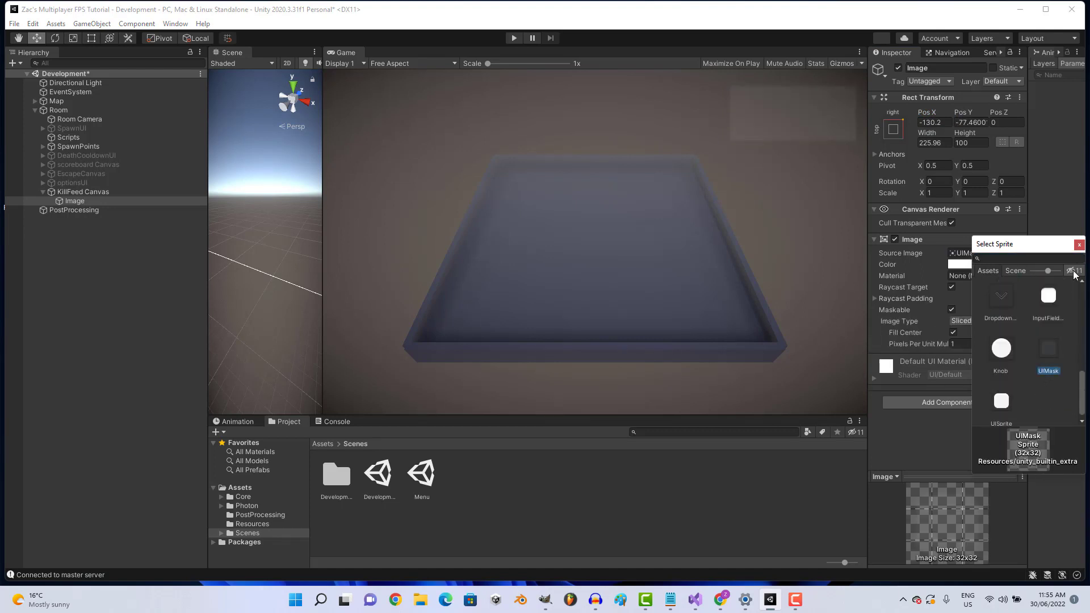
pyautogui.click(1082, 246)
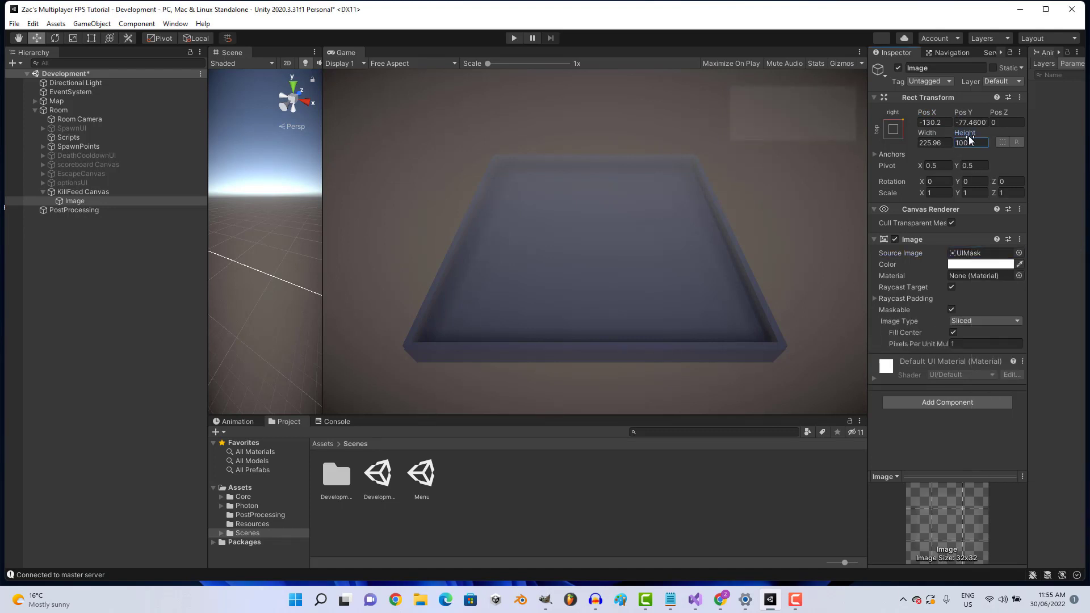
pyautogui.moveTo(969, 134)
pyautogui.mouseDown()
pyautogui.moveTo(1011, 135)
pyautogui.moveTo(829, 108)
pyautogui.moveTo(877, 92)
pyautogui.mouseUp()
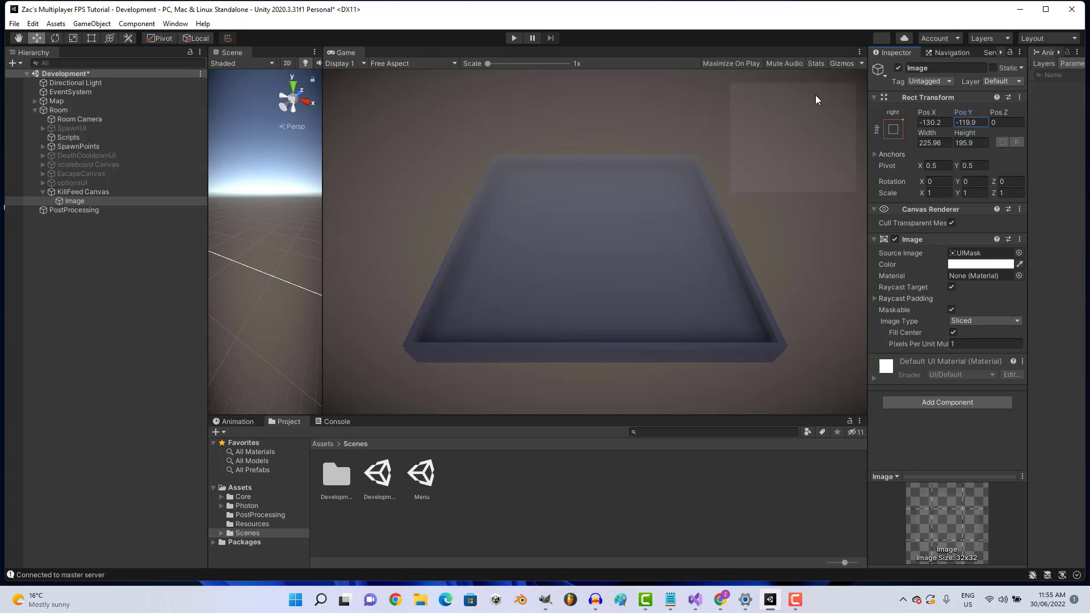
# Add a child UI Image inside the image and give it the UIMask sprite.
pyautogui.rightClick(77, 202)
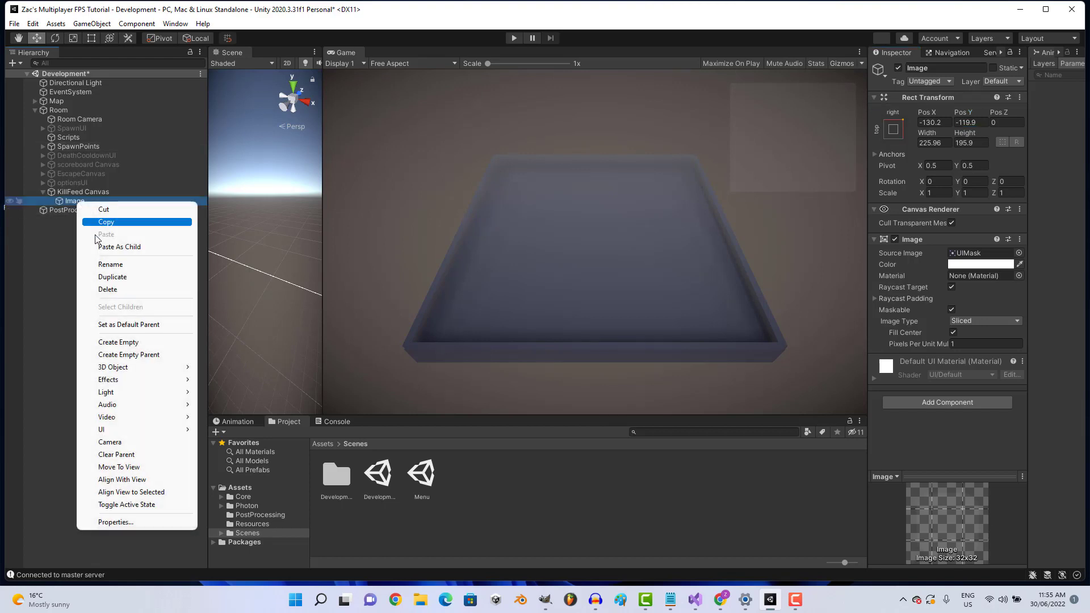
pyautogui.moveTo(137, 430)
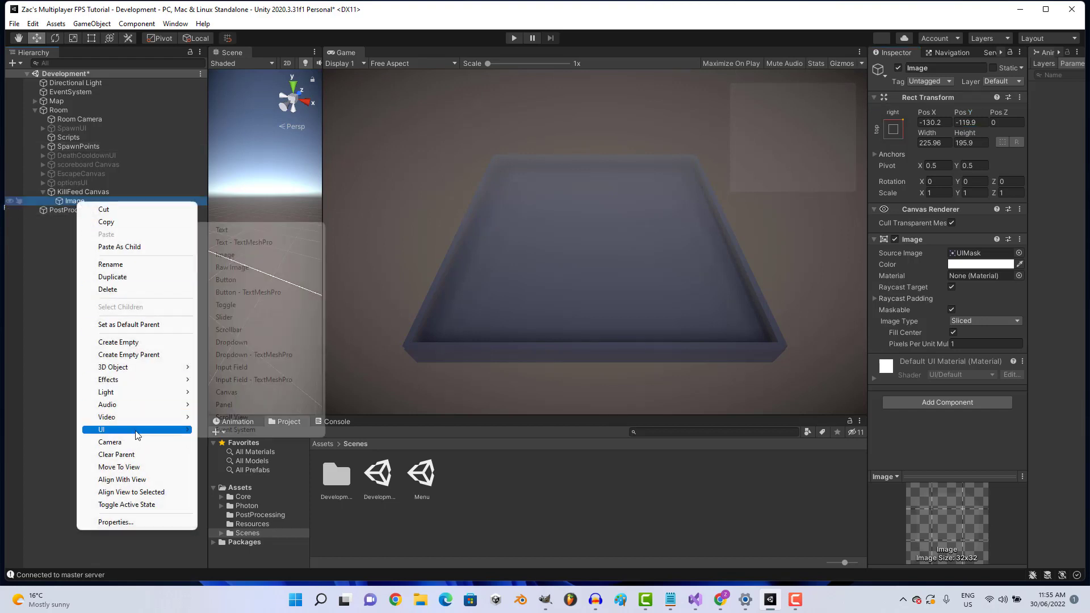
pyautogui.click(240, 255)
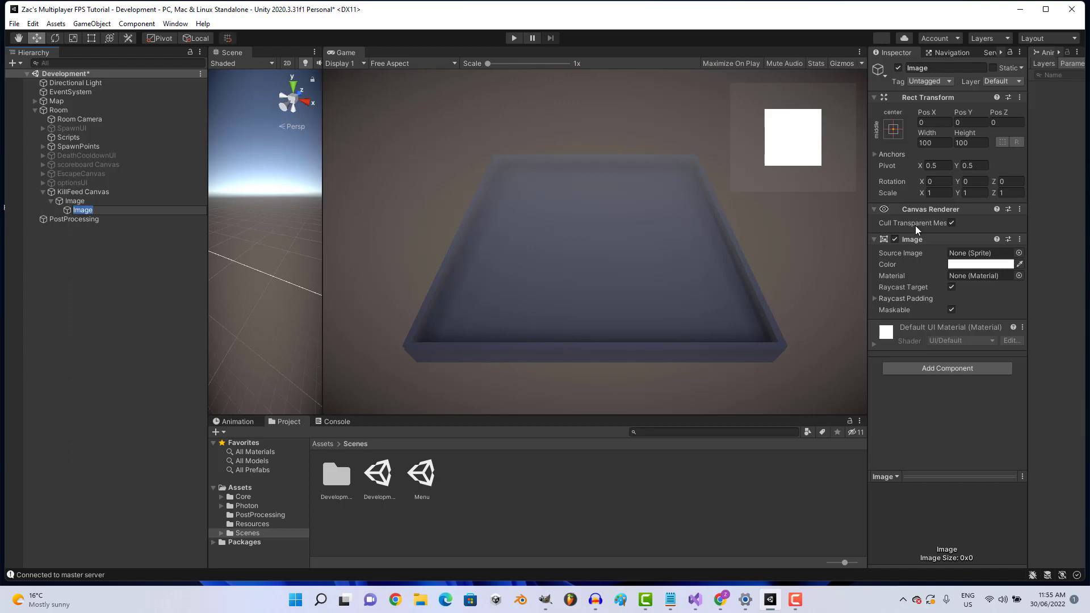
pyautogui.click(1019, 253)
pyautogui.scroll(-3, 1058, 349)
pyautogui.scroll(-2, 1056, 370)
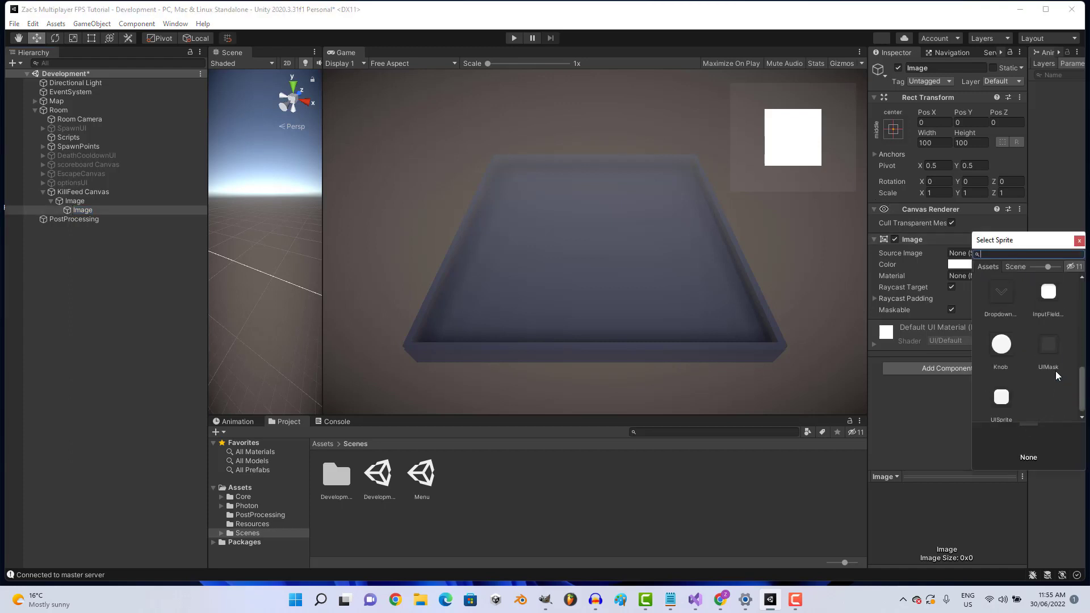
pyautogui.click(1057, 361)
pyautogui.click(1080, 240)
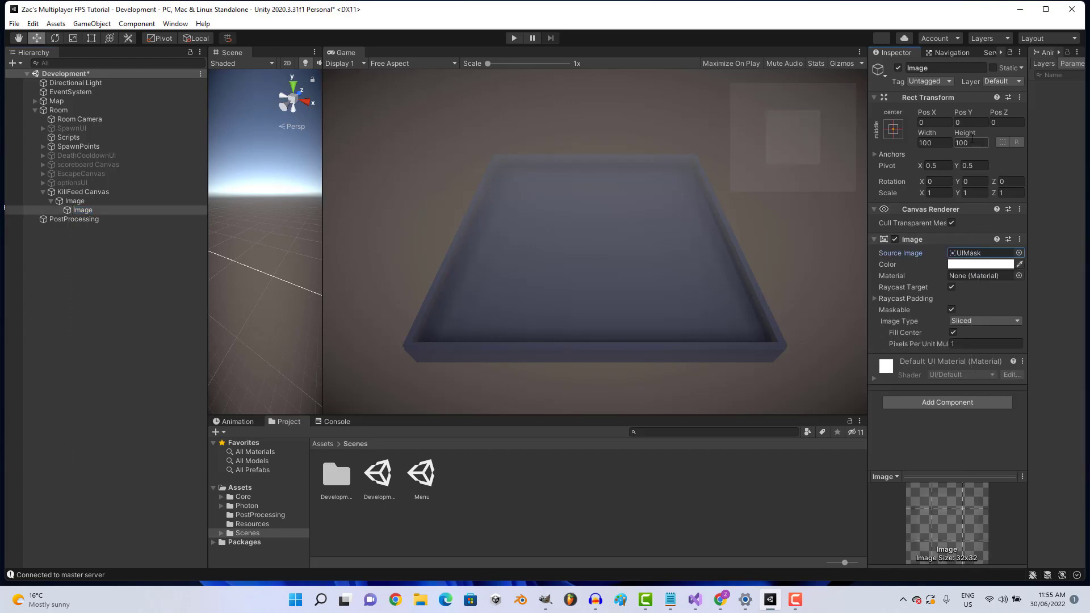
# Size the child bar to 225 wide by 31.2 tall and raise it to Pos Y 80.7.
pyautogui.moveTo(970, 138)
pyautogui.mouseDown()
pyautogui.moveTo(808, 153)
pyautogui.moveTo(819, 148)
pyautogui.mouseUp()
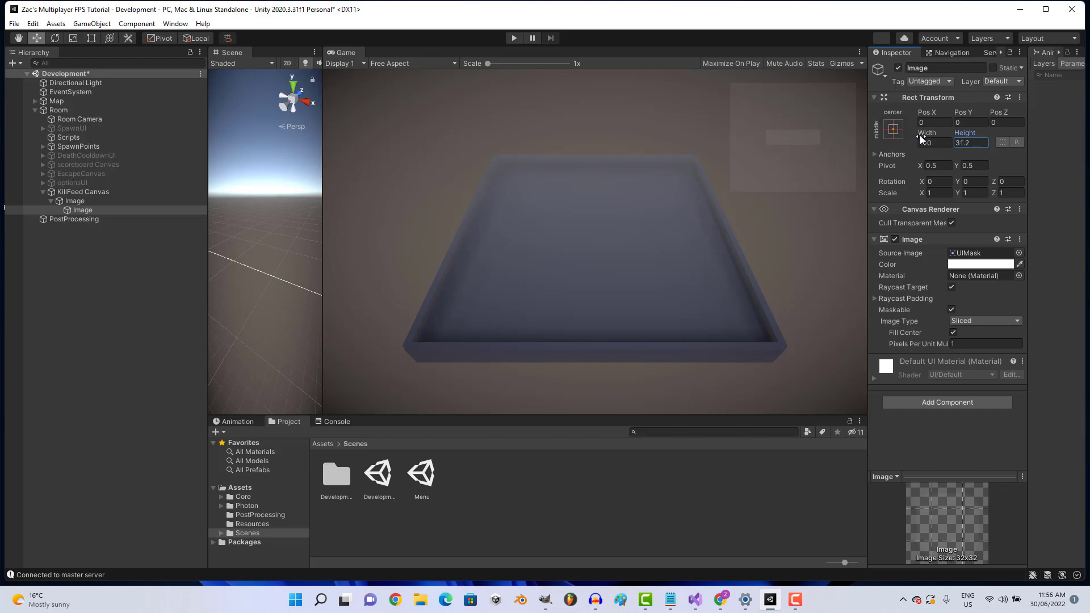
pyautogui.moveTo(920, 135)
pyautogui.mouseDown()
pyautogui.moveTo(63, 102)
pyautogui.moveTo(462, 141)
pyautogui.mouseUp()
pyautogui.moveTo(935, 131); pyautogui.dragTo(974, 124)
pyautogui.click(937, 142)
pyautogui.write('2')
pyautogui.write('25')
pyautogui.moveTo(963, 113); pyautogui.dragTo(1076, 98)
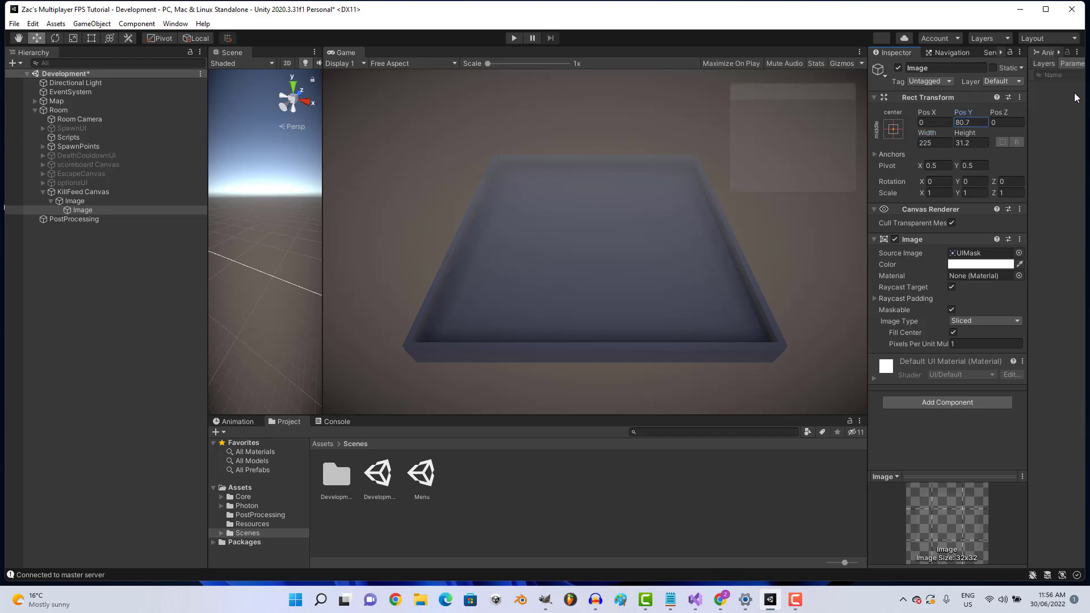
# Rename the parent image to killFeeeArea.
pyautogui.click(85, 201)
pyautogui.rightClick(88, 202)
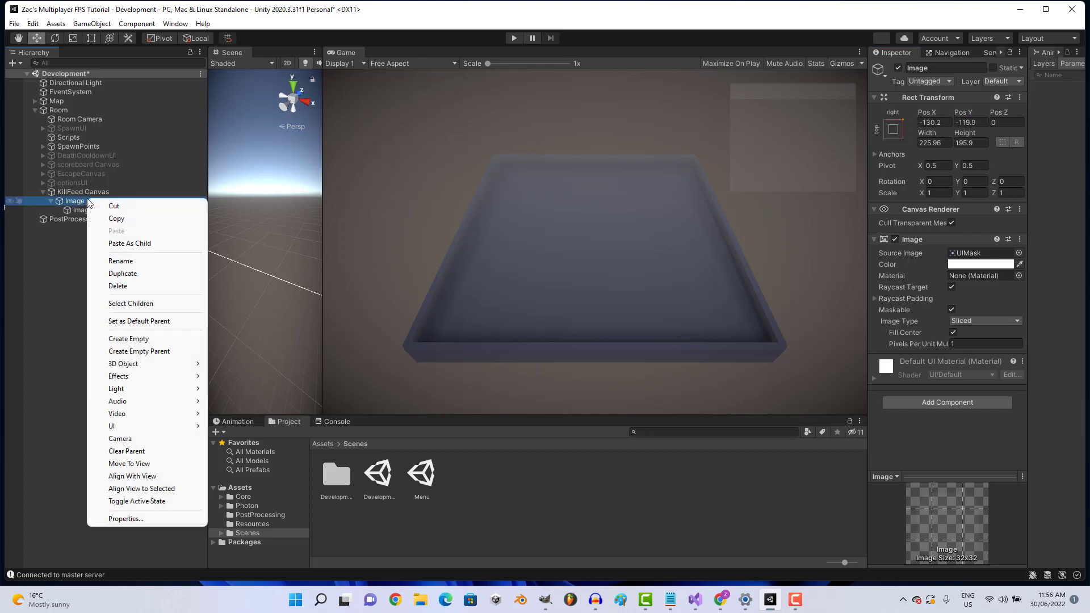
pyautogui.click(120, 261)
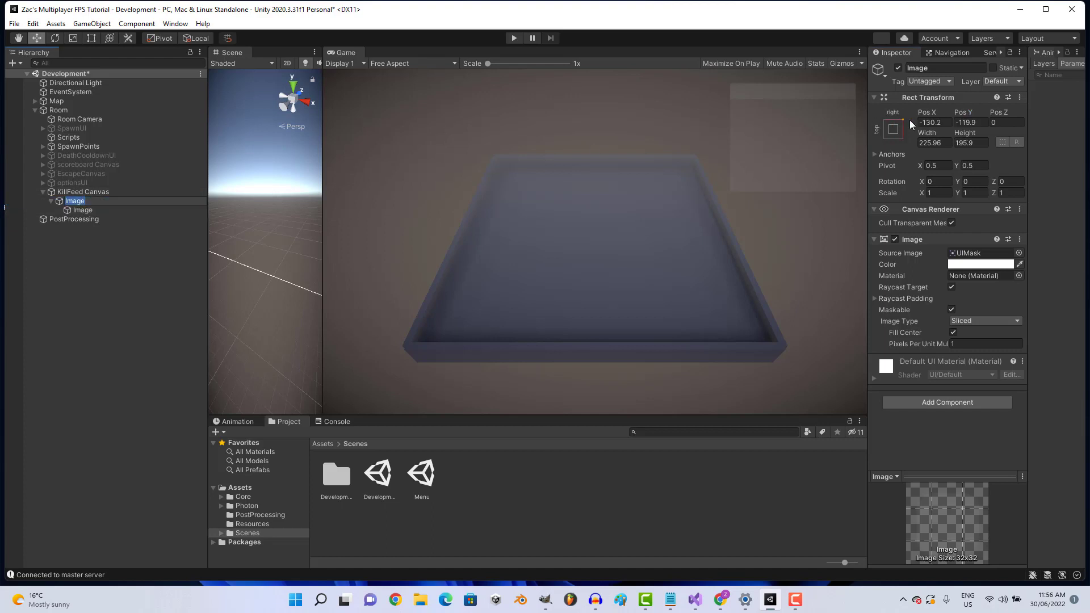
pyautogui.click(931, 67)
pyautogui.write('killF')
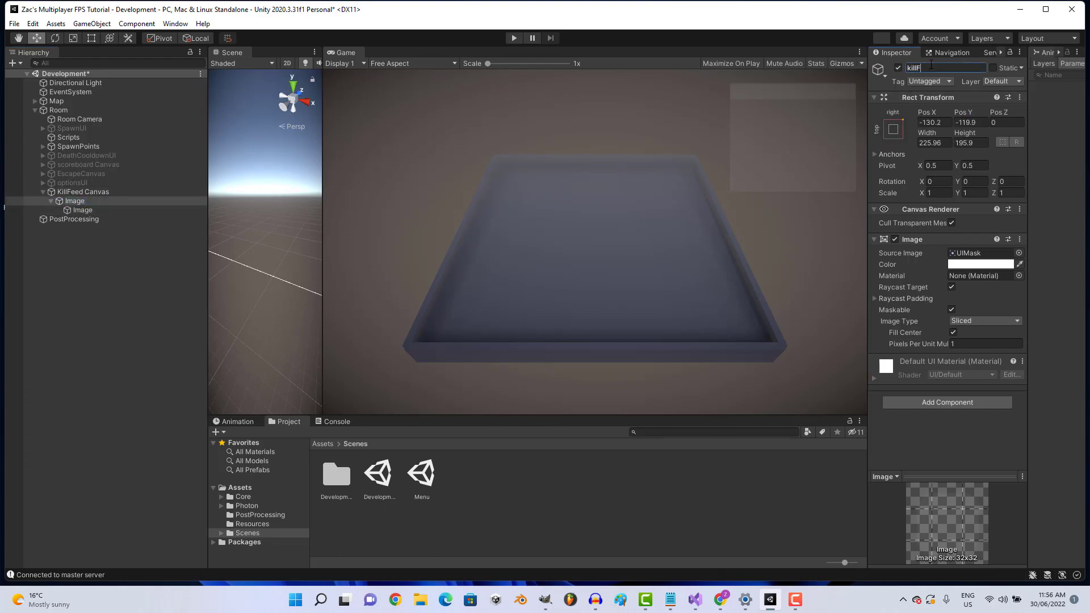
pyautogui.write('eeeArea')
pyautogui.press('Return')
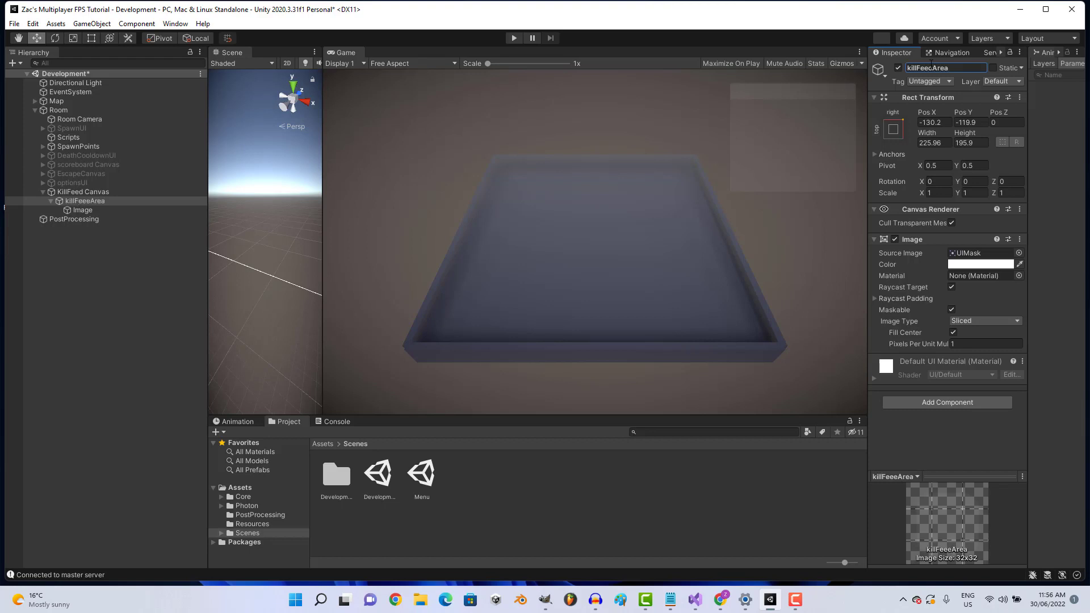
# Add a Vertical Layout Group, duplicate the Image child, and reduce killFeeeArea's height to 189.63.
pyautogui.click(941, 400)
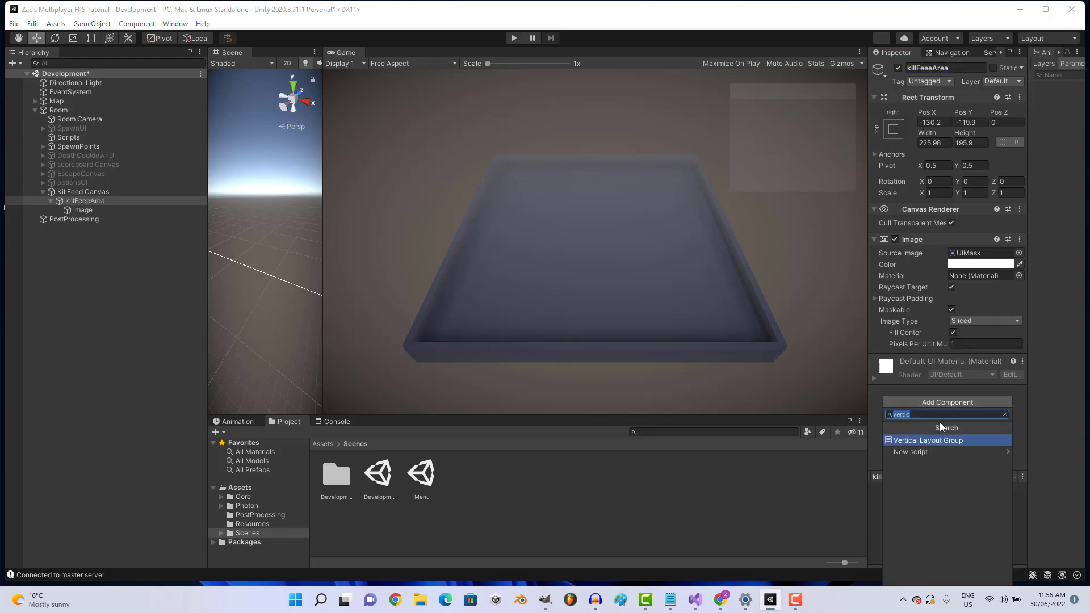
pyautogui.click(939, 441)
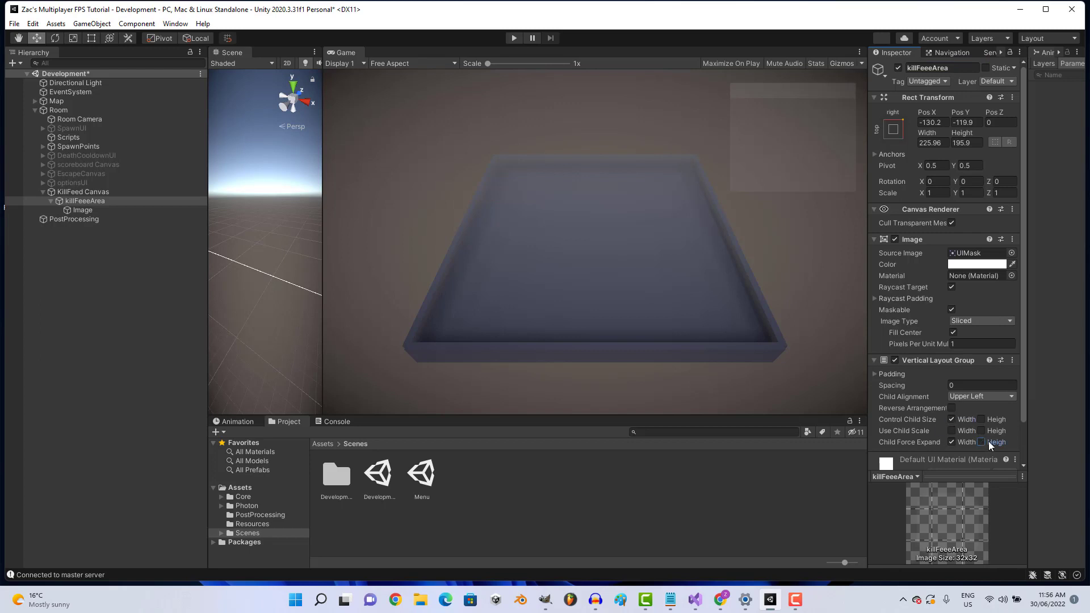
pyautogui.click(118, 211)
pyautogui.hotkey('ctrl', 'd')
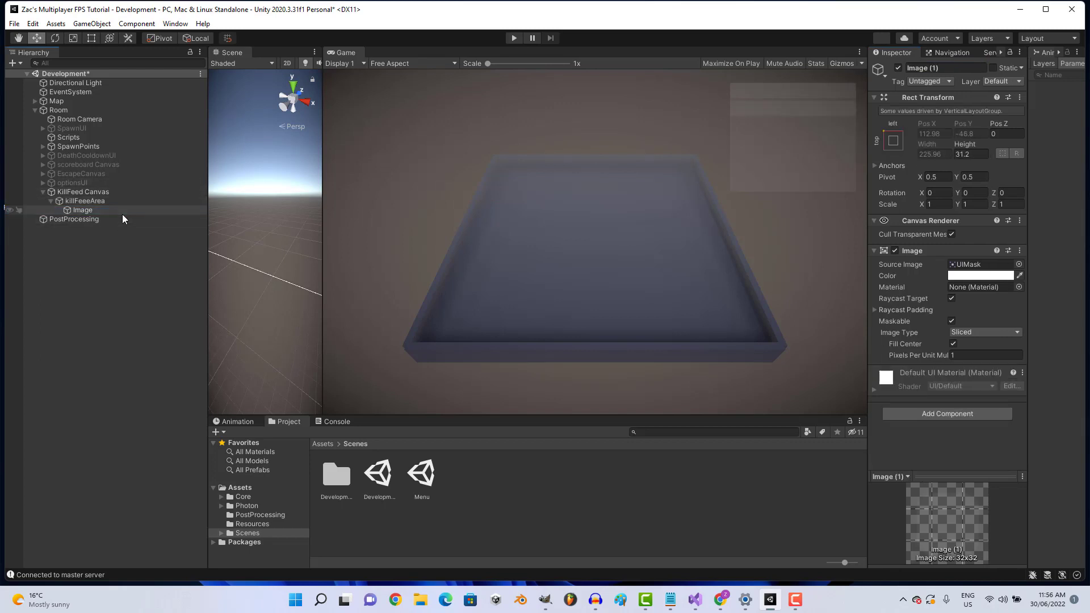
pyautogui.hotkey('ctrl', 'd')
pyautogui.hotkey('ctrl', 'd')
pyautogui.hotkey('ctrl', 'd')
pyautogui.hotkey('ctrl', 'd')
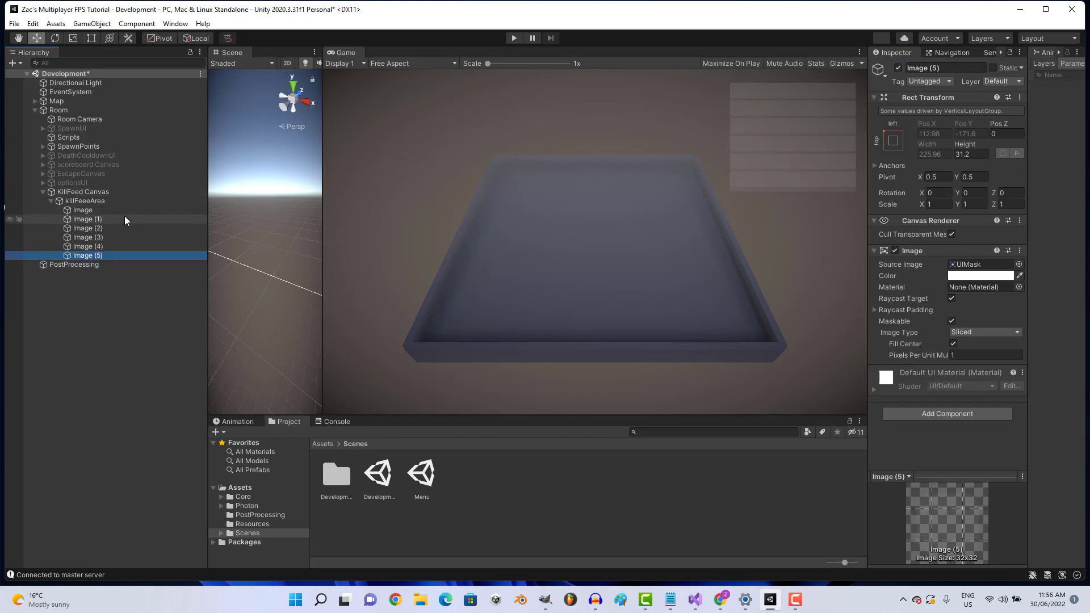
pyautogui.click(122, 203)
pyautogui.moveTo(965, 135)
pyautogui.mouseDown()
pyautogui.moveTo(893, 136)
pyautogui.moveTo(844, 120)
pyautogui.mouseUp()
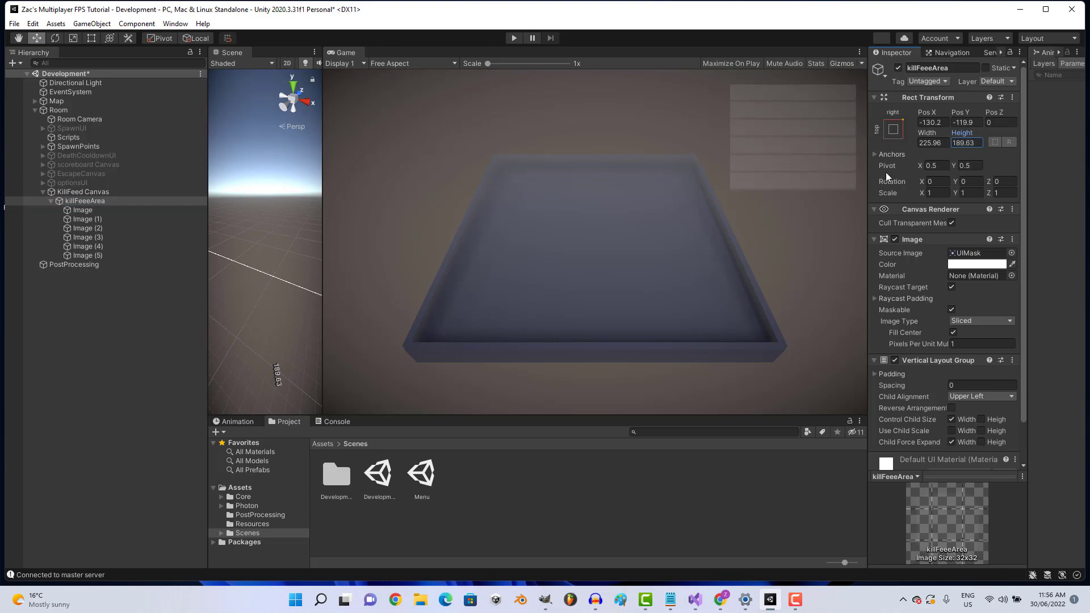
# Search Add Component for 'uima', then clear and dismiss the search.
pyautogui.scroll(-2, 983, 335)
pyautogui.click(953, 461)
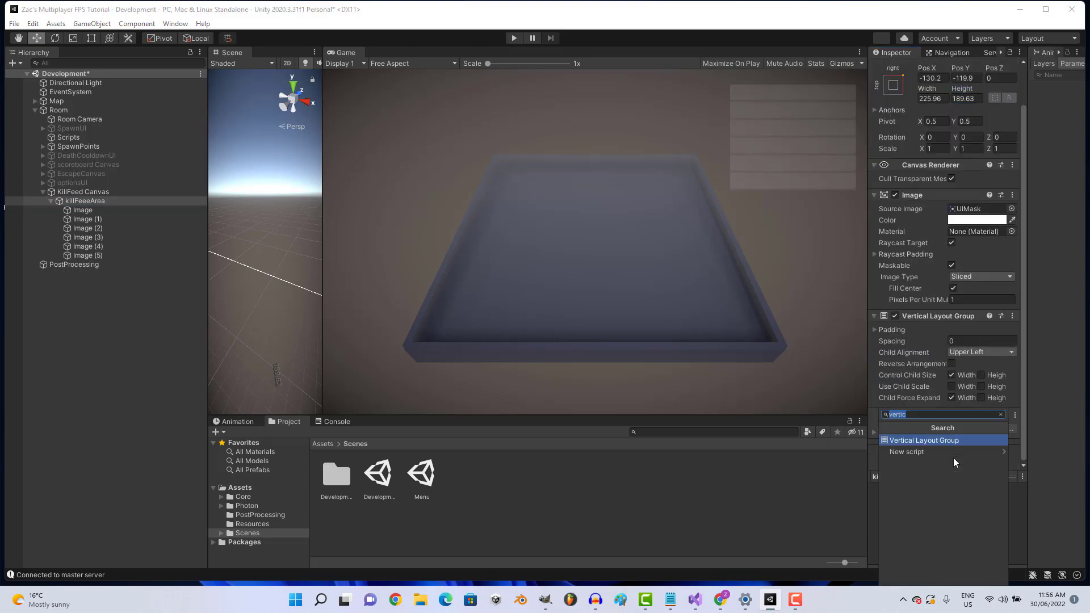
pyautogui.write('u')
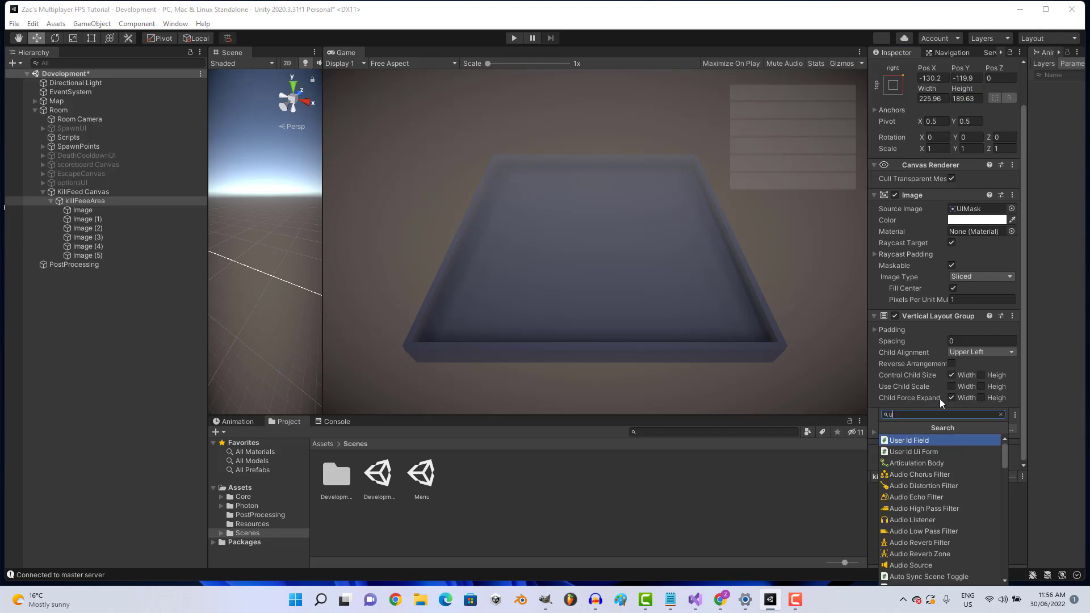
pyautogui.write('ima')
pyautogui.press('BackSpace')
pyautogui.press('BackSpace')
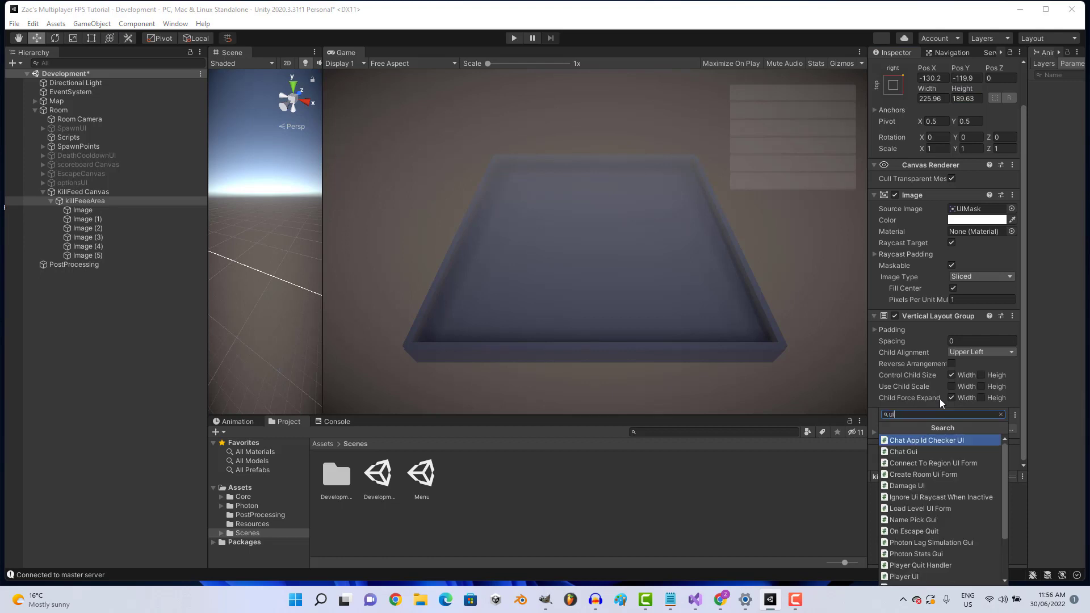
pyautogui.press('BackSpace')
pyautogui.press('BackSpace')
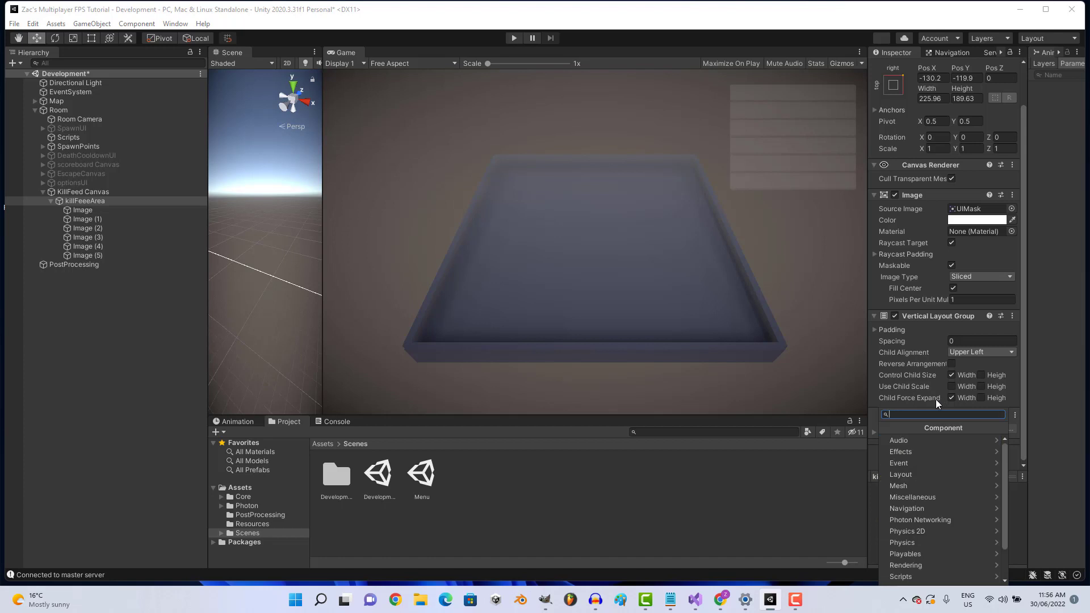
pyautogui.click(303, 339)
# Select Image (1) through Image (5) and delete them.
pyautogui.click(128, 255)
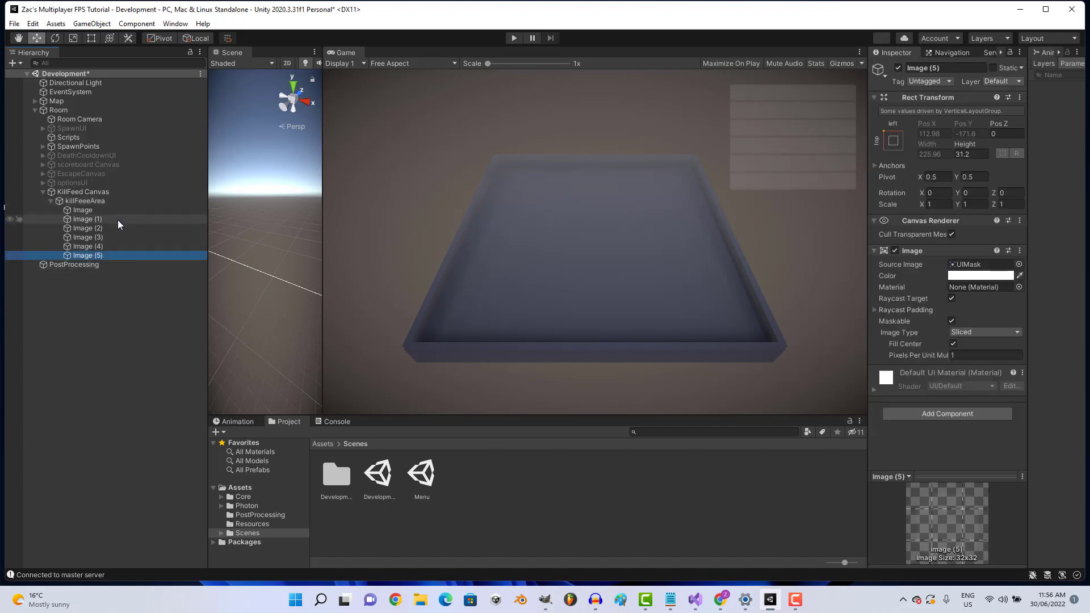
pyautogui.keyDown('shift'); pyautogui.click(118, 221); pyautogui.keyUp('shift')
pyautogui.press('Delete')
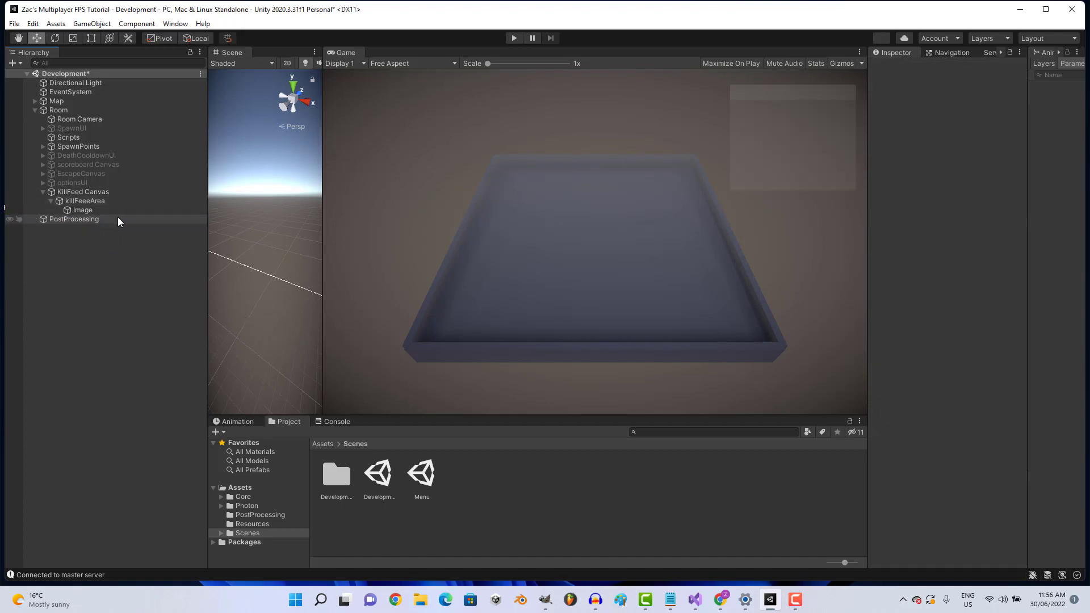
# Test duplicating with undo/redo, then delete the copies, leaving only the original Image.
pyautogui.click(118, 211)
pyautogui.hotkey('ctrl', 'd')
pyautogui.hotkey('ctrl', 'd')
pyautogui.hotkey('ctrl', 'd')
pyautogui.hotkey('ctrl', 'd')
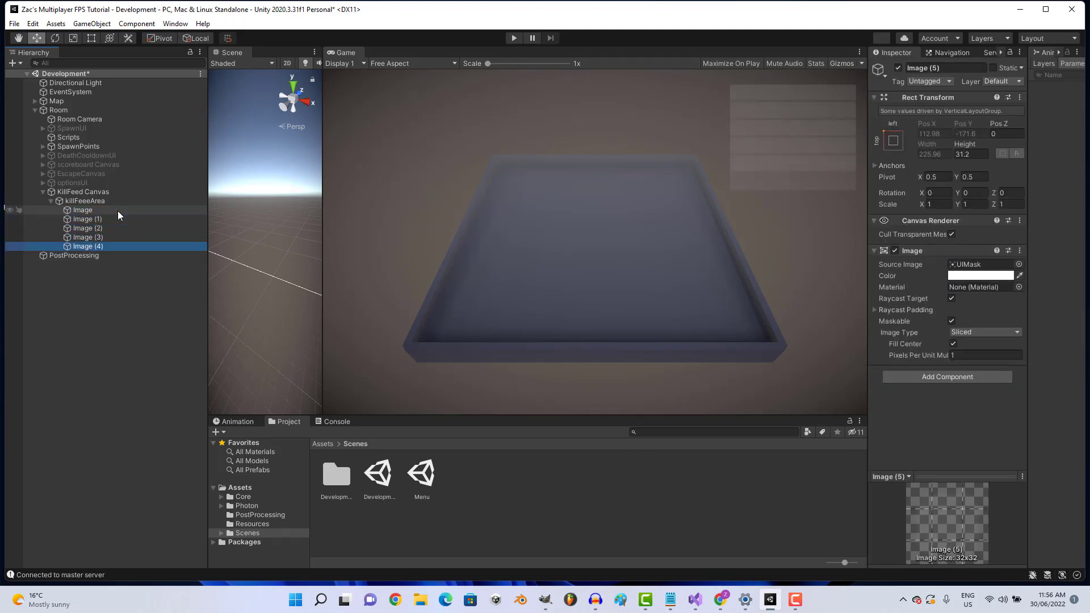
pyautogui.hotkey('ctrl', 'd')
pyautogui.hotkey('ctrl', 'z')
pyautogui.hotkey('ctrl', 'z')
pyautogui.hotkey('ctrl', 'z')
pyautogui.hotkey('ctrl', 'z')
pyautogui.hotkey('ctrl', 'z')
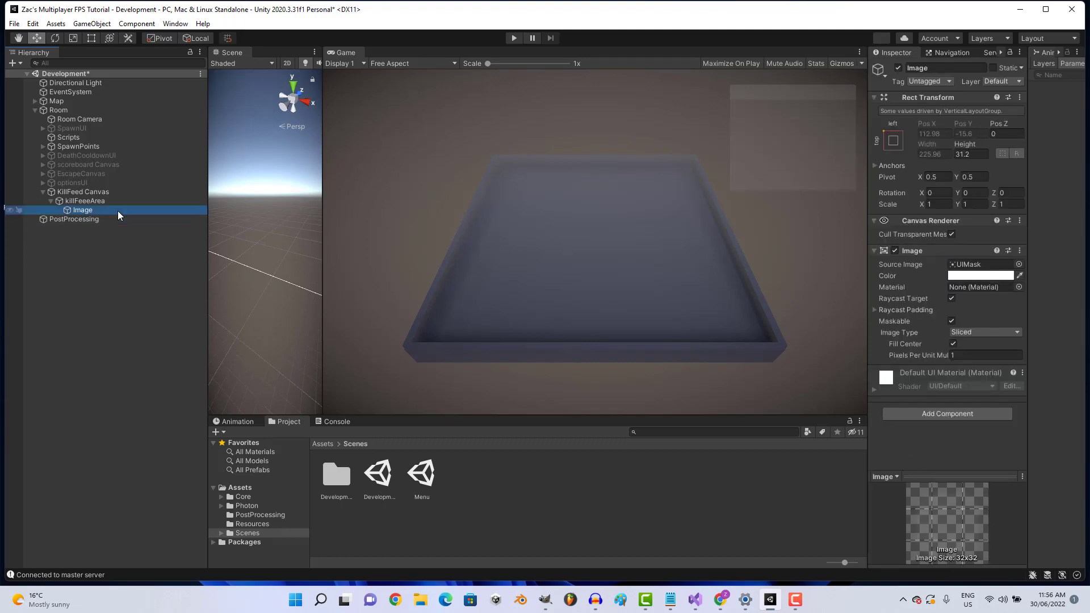
pyautogui.hotkey('ctrl', 'z')
pyautogui.hotkey('ctrl', 'y')
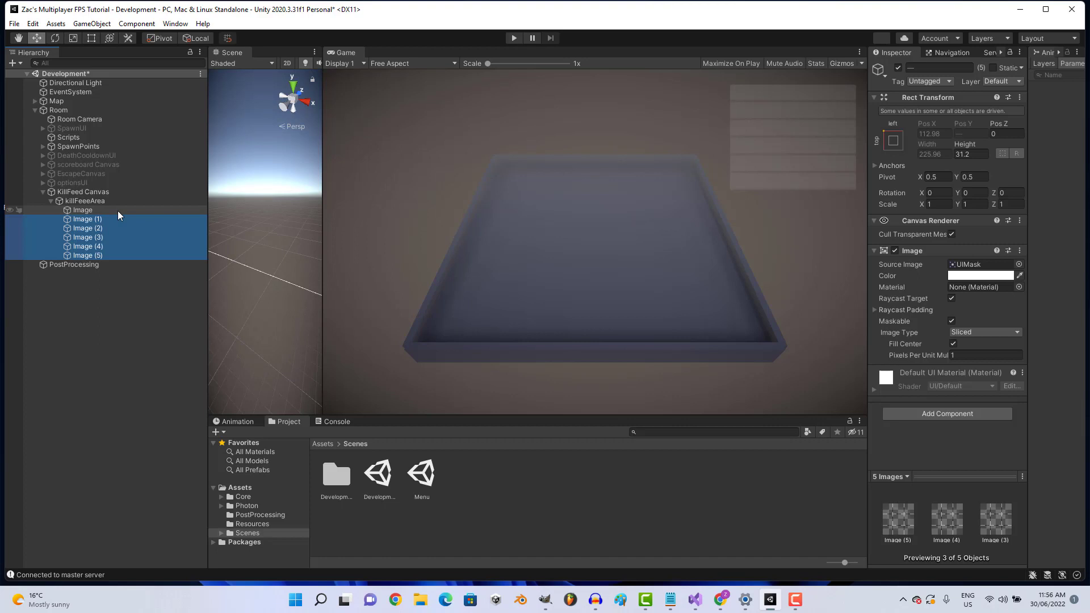
pyautogui.press('Delete')
pyautogui.click(128, 210)
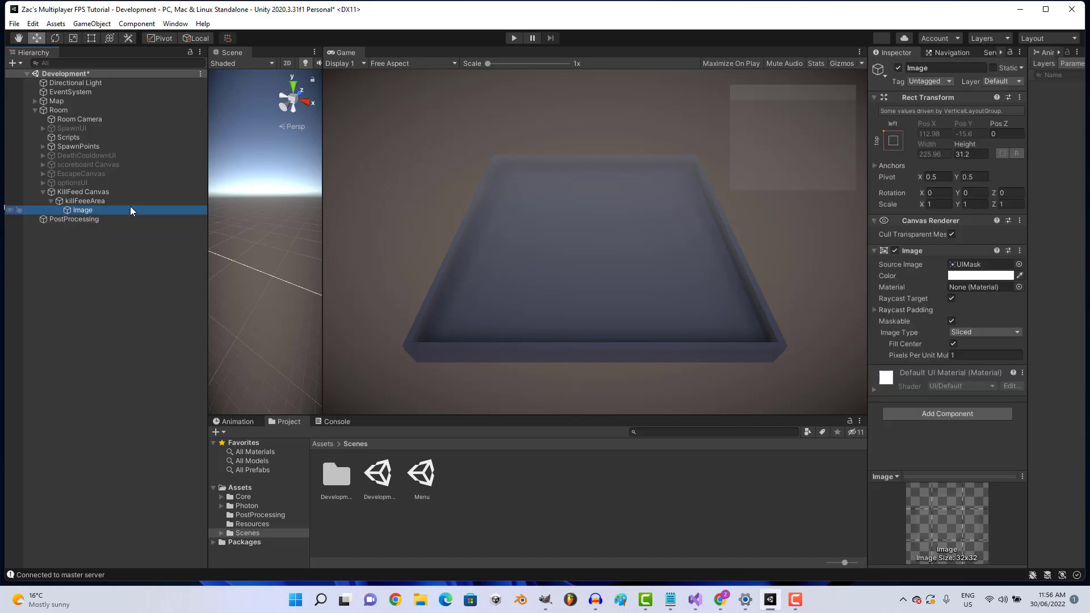
# Disable the Image component on killFeeeArea to hide its background.
pyautogui.click(149, 202)
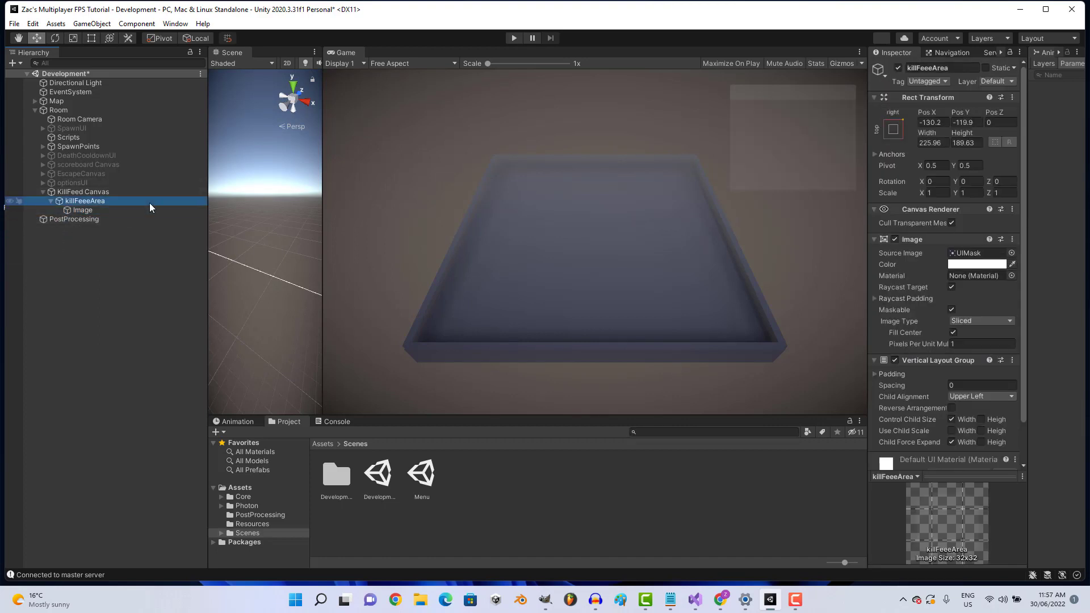
pyautogui.click(151, 192)
pyautogui.click(152, 208)
pyautogui.click(153, 202)
pyautogui.click(895, 239)
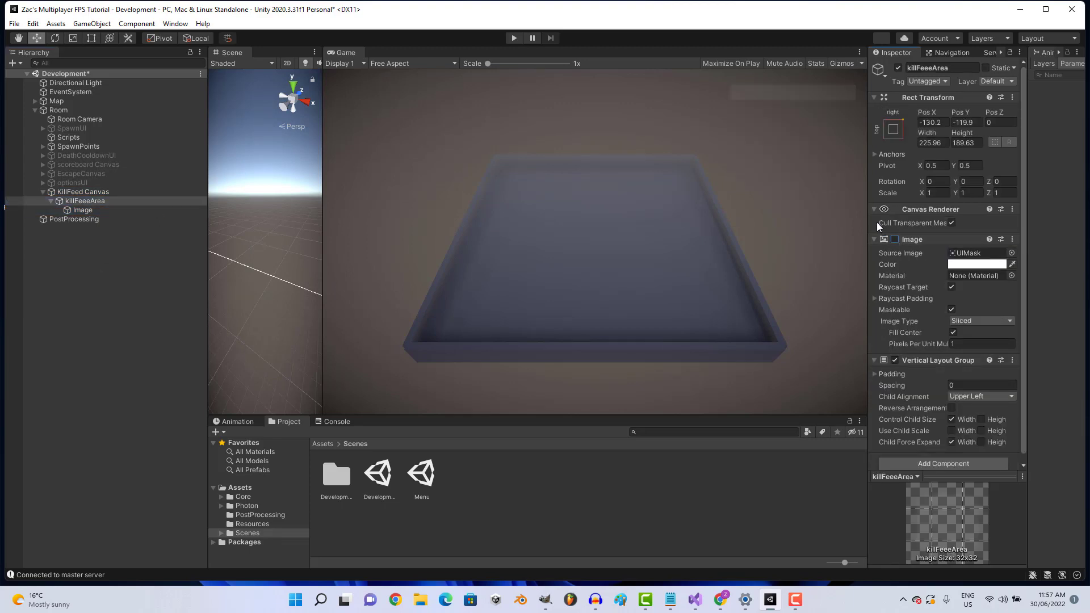
# Rename killFeeeArea's child Image to KillFeedPrefab.
pyautogui.click(162, 211)
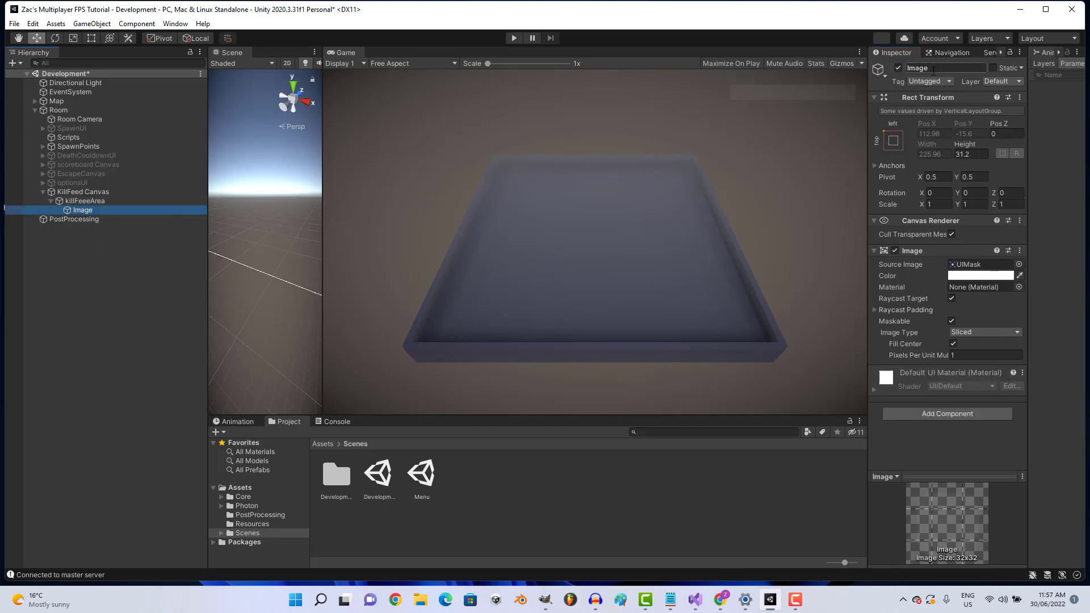
pyautogui.rightClick(89, 210)
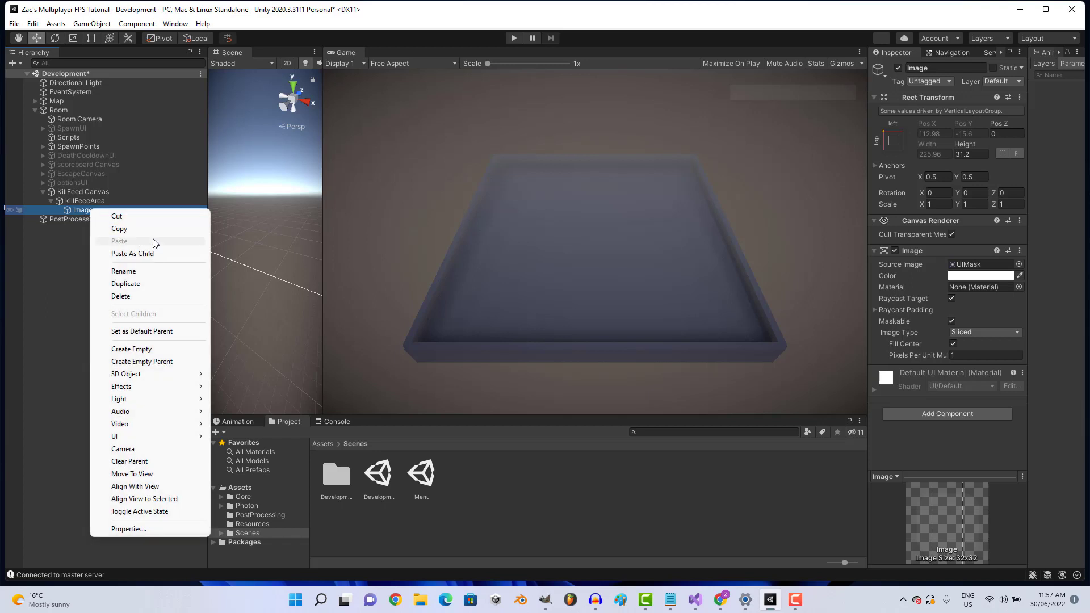
pyautogui.click(913, 68)
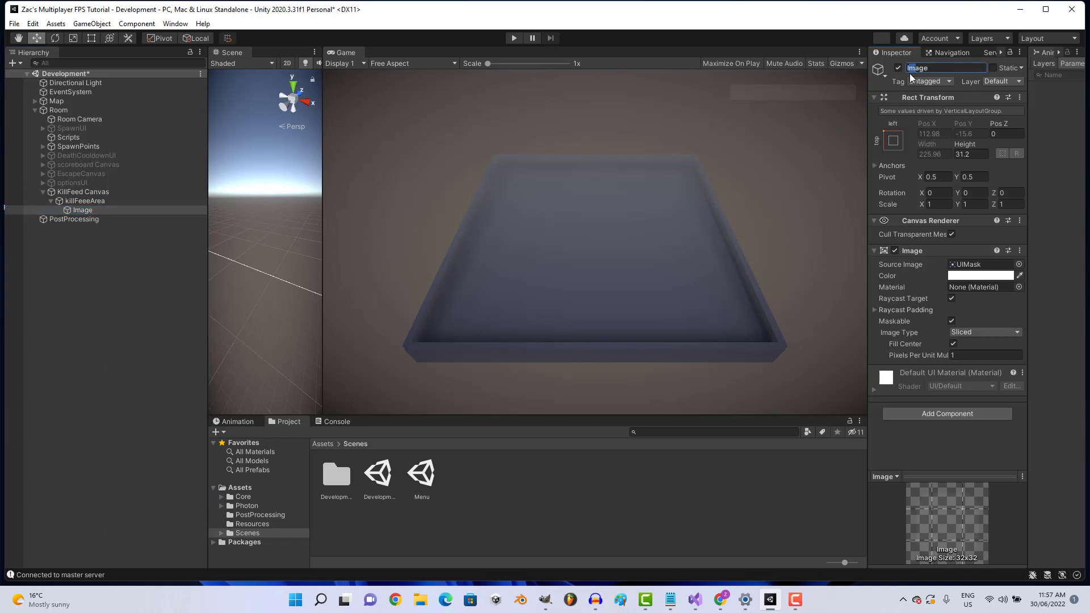
pyautogui.write('Kill')
pyautogui.write('FeedPref')
pyautogui.write('ab')
pyautogui.press('Return')
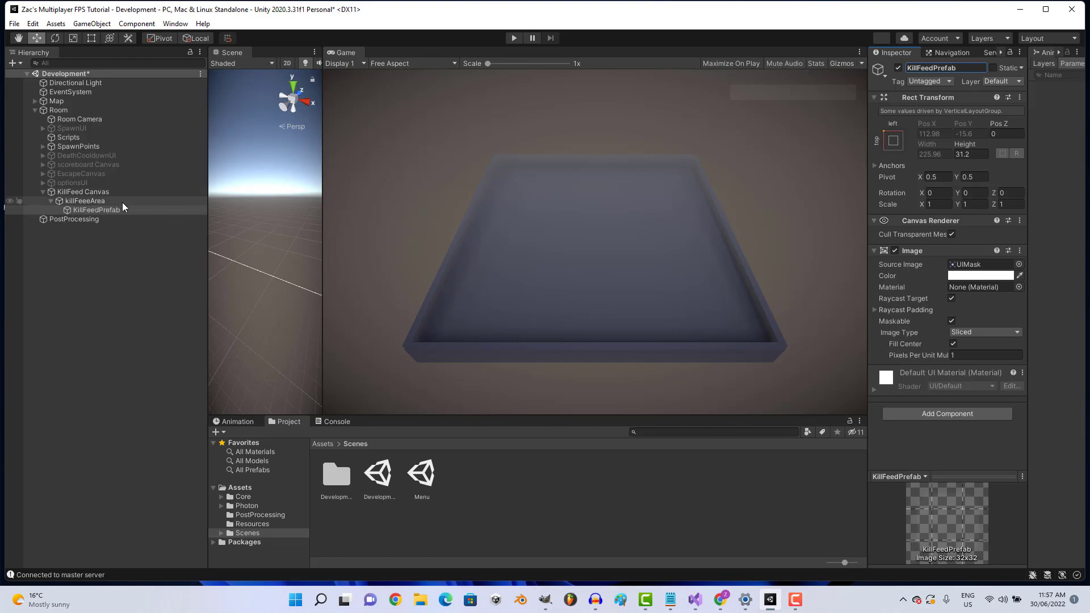
# Add a UI Text under KillFeedPrefab and set its text to Username.
pyautogui.rightClick(121, 209)
pyautogui.moveTo(216, 436)
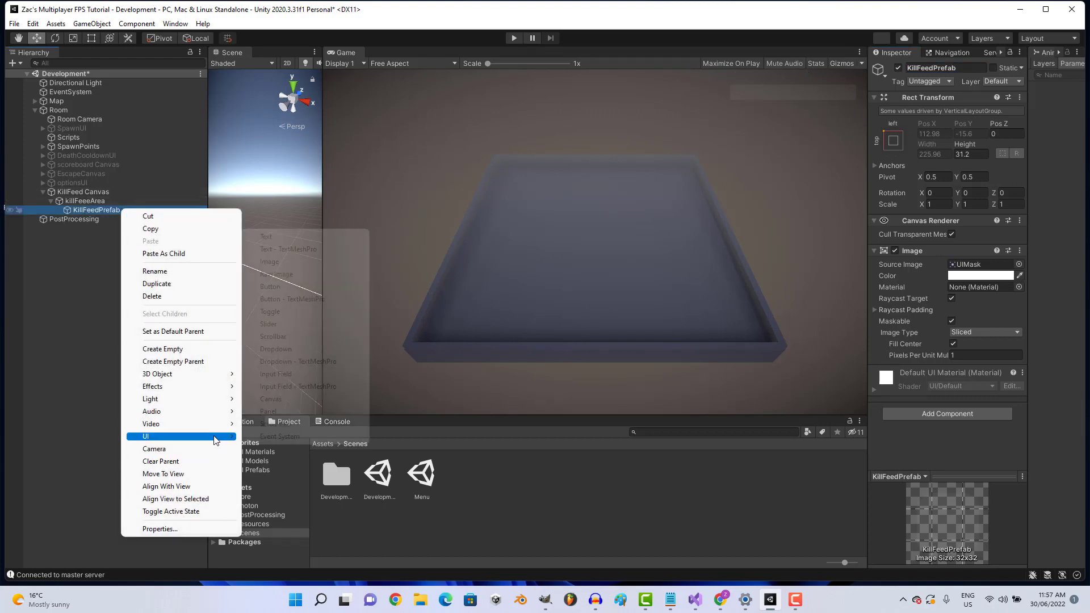
pyautogui.click(290, 238)
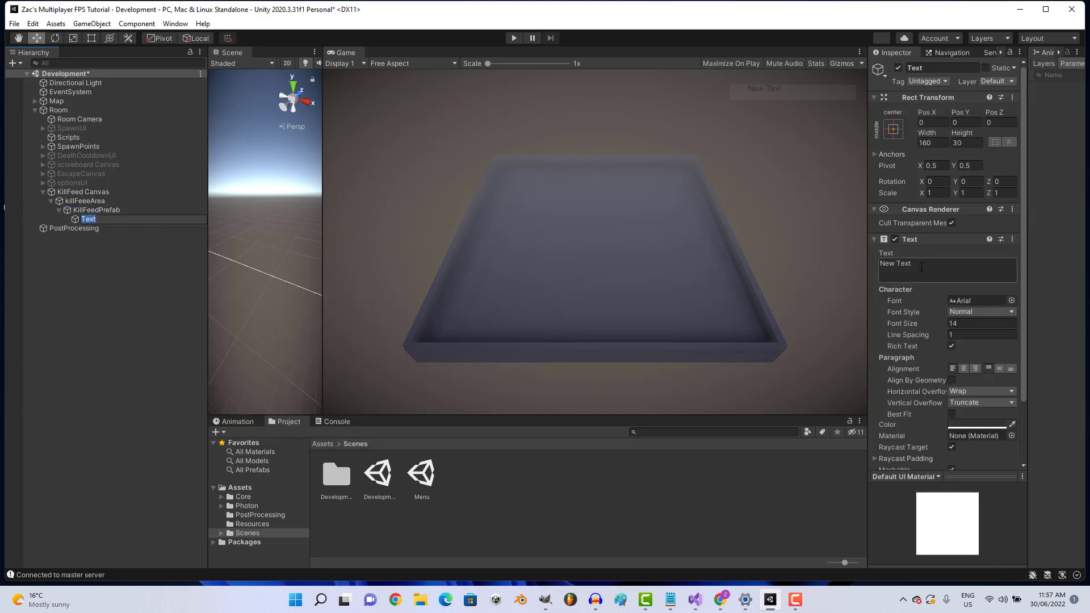
pyautogui.click(919, 261)
pyautogui.click(923, 269)
pyautogui.hotkey('ctrl', 'a')
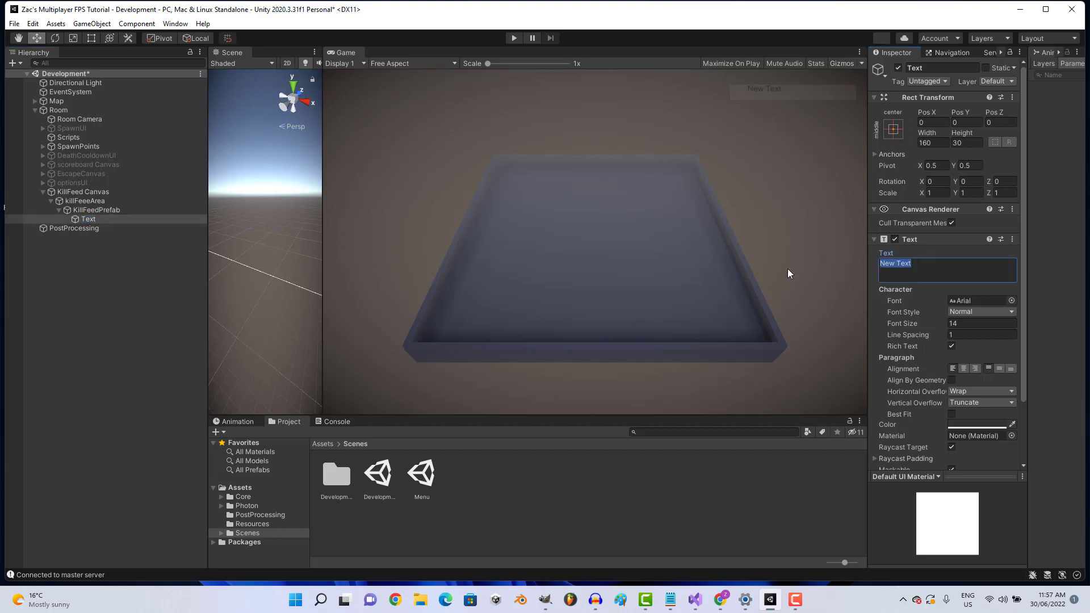
pyautogui.write('USer')
pyautogui.press('BackSpace')
pyautogui.press('BackSpace')
pyautogui.press('BackSpace')
pyautogui.press('BackSpace')
pyautogui.write('Username')
# Move the Username label to -28.07, -7.1 and colour it white.
pyautogui.moveTo(958, 113); pyautogui.dragTo(914, 113)
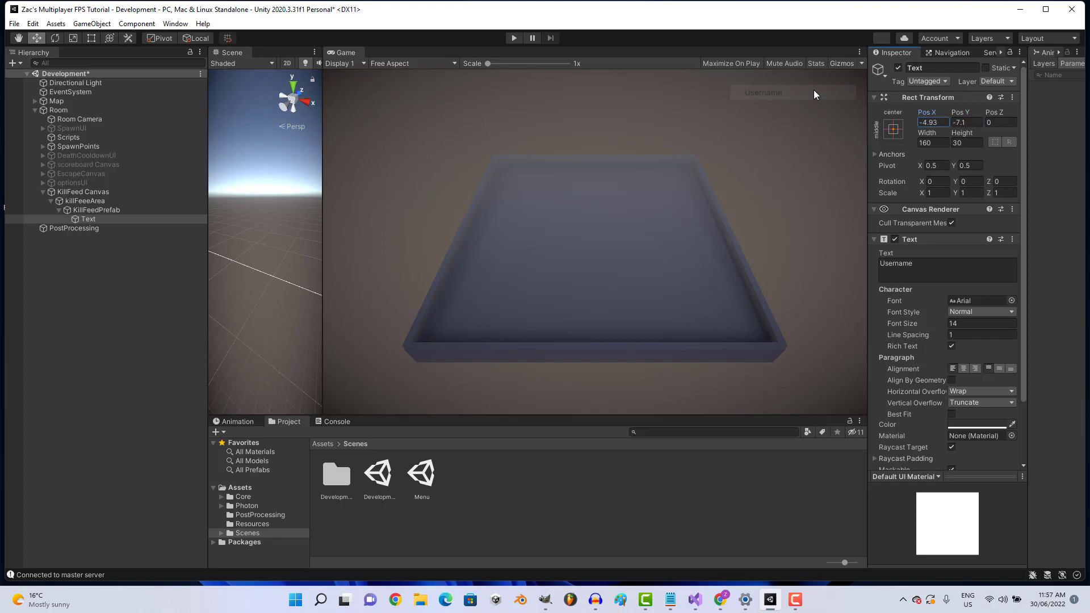
pyautogui.moveTo(814, 94); pyautogui.dragTo(438, 64)
pyautogui.click(961, 424)
pyautogui.click(1000, 355)
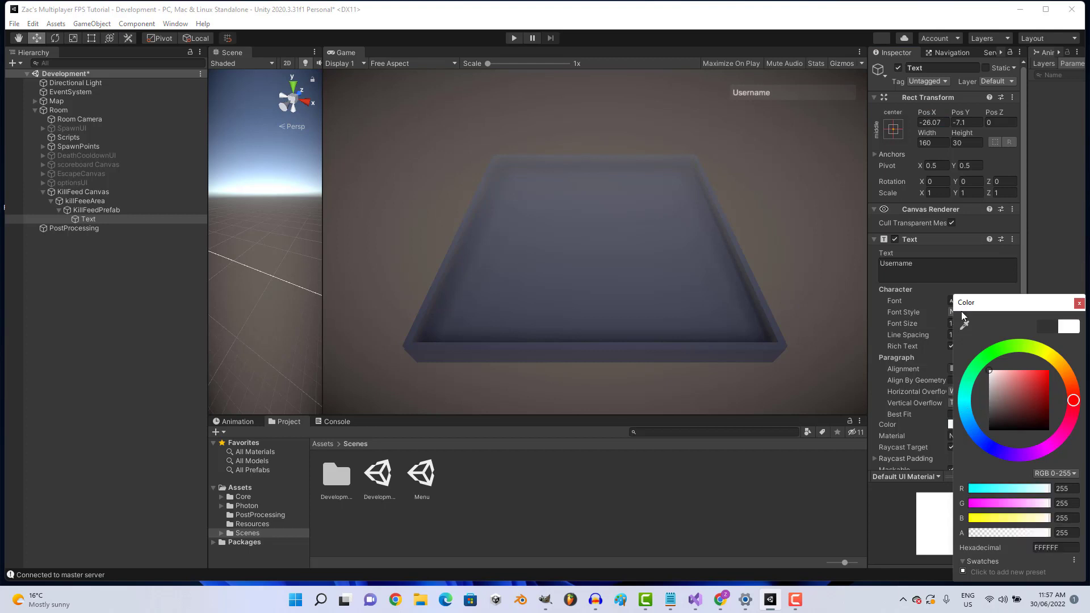
pyautogui.click(1080, 306)
# Try Bold, then revert the label's Font Style to Normal and select Text.
pyautogui.click(986, 312)
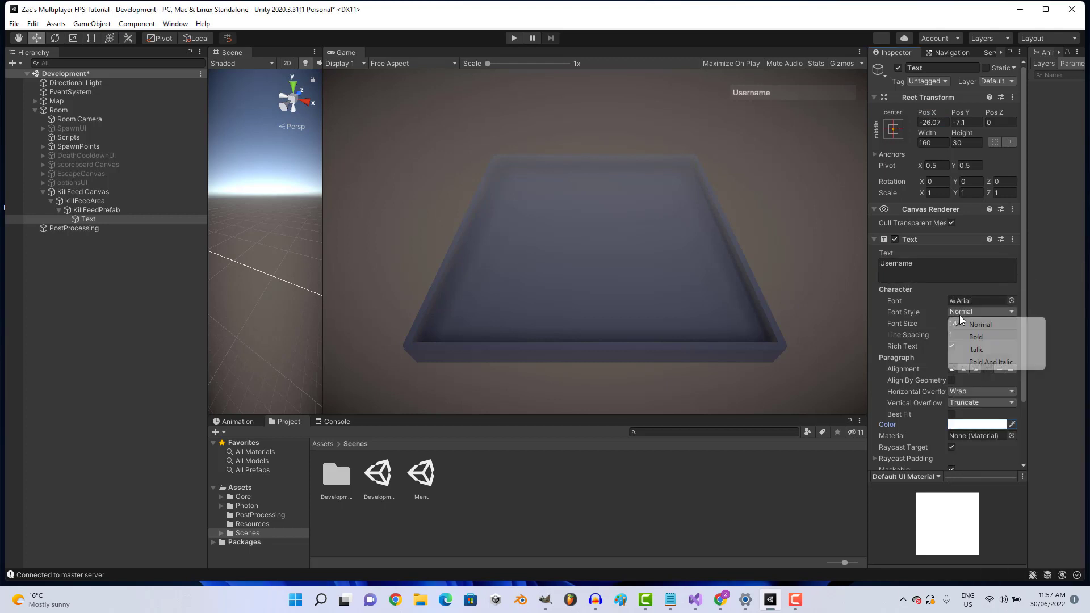
pyautogui.click(976, 338)
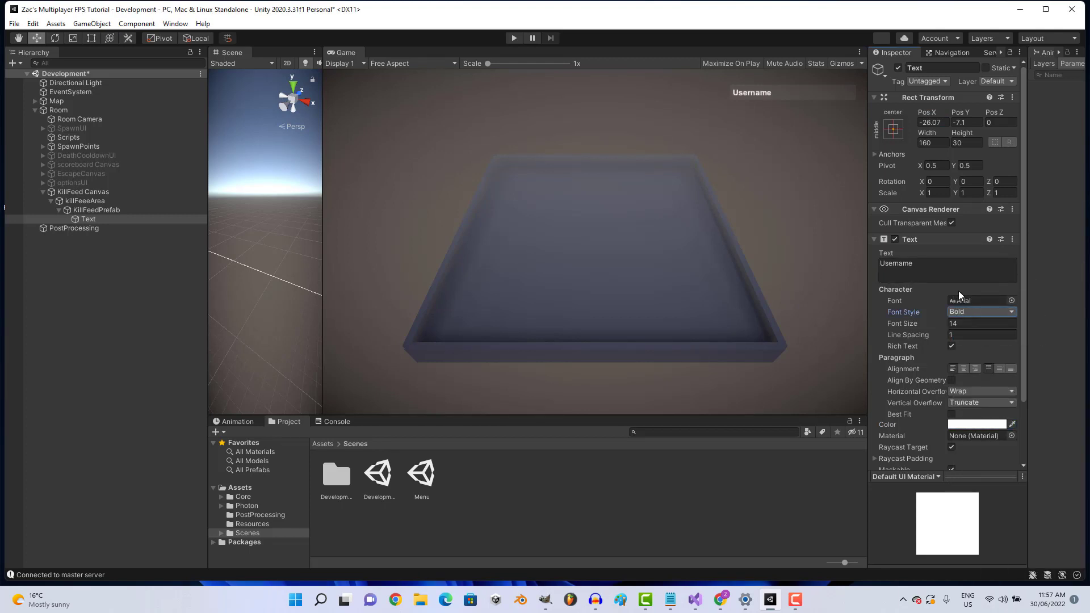
pyautogui.hotkey('ctrl', 'z')
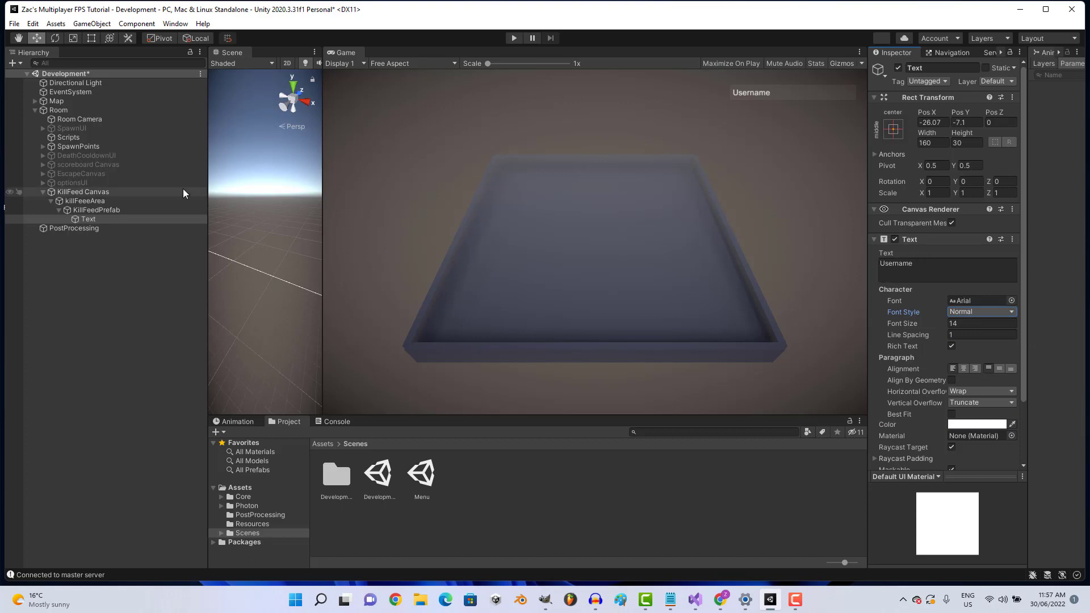
pyautogui.click(138, 220)
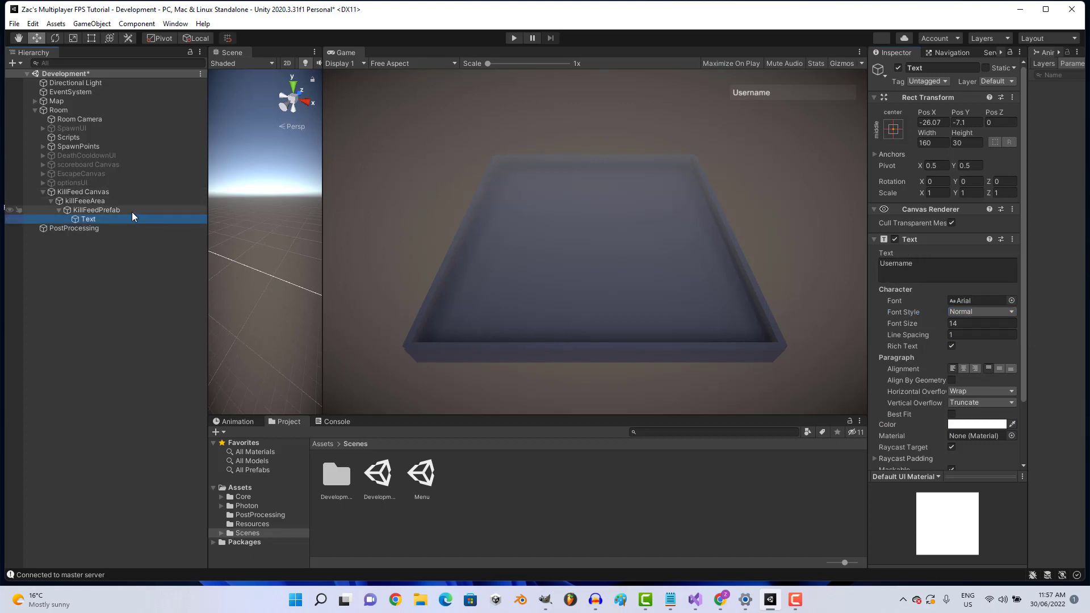
# Duplicate the Username label, right-align it, and set its Pos X to 25.
pyautogui.hotkey('ctrl', 'd')
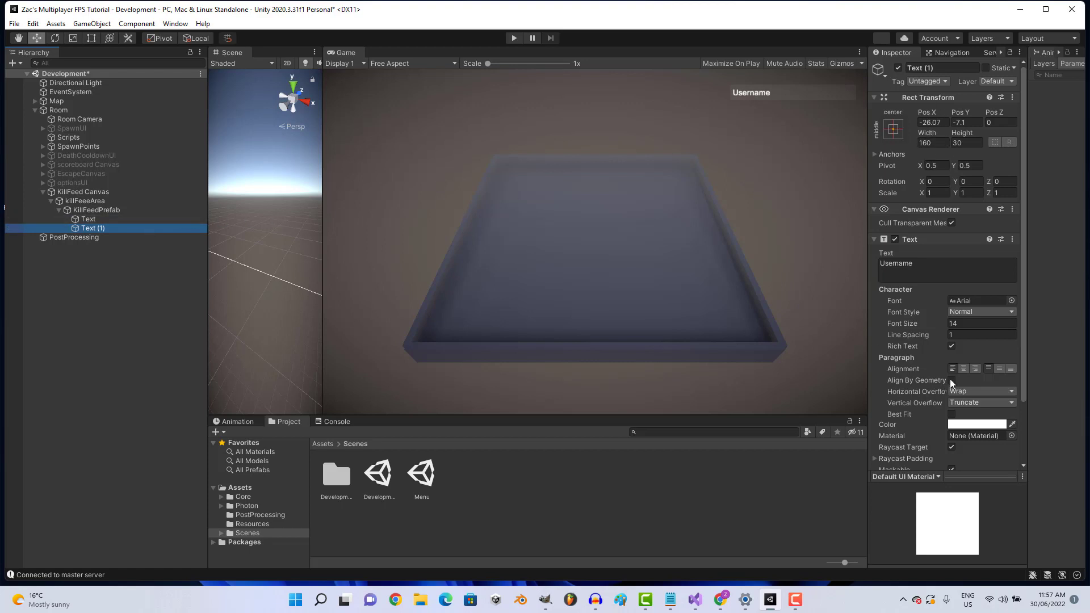
pyautogui.click(975, 368)
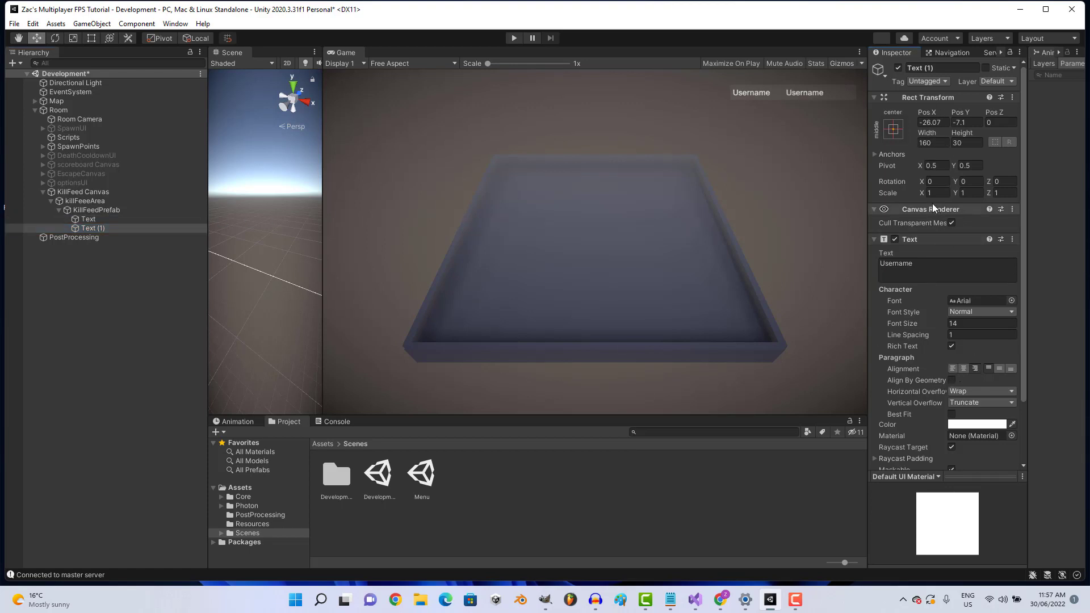
pyautogui.moveTo(933, 107)
pyautogui.mouseDown()
pyautogui.moveTo(761, 132)
pyautogui.moveTo(771, 134)
pyautogui.mouseUp()
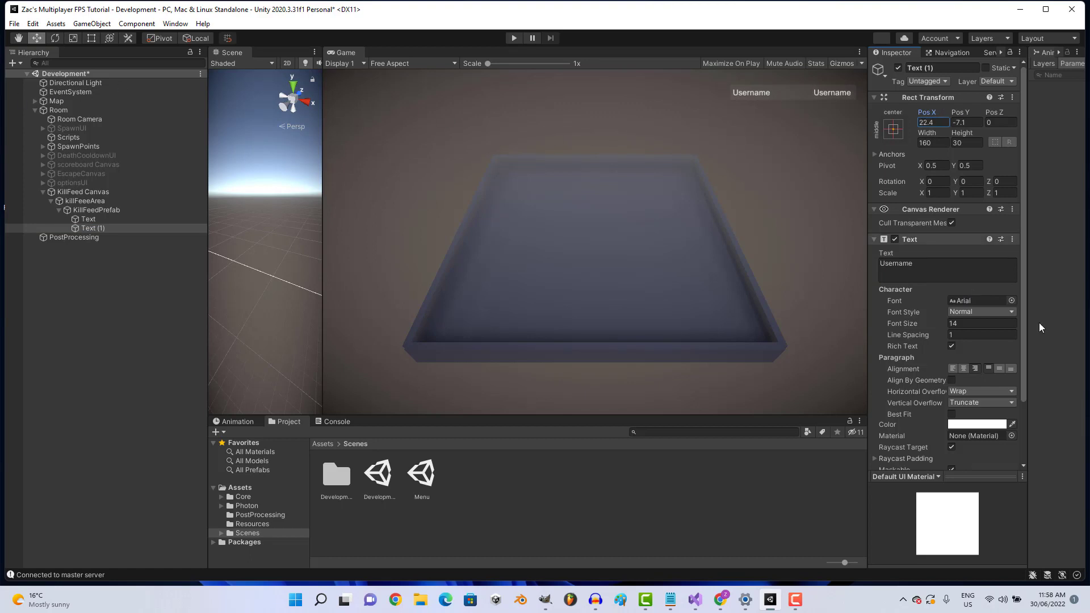
pyautogui.click(932, 123)
pyautogui.doubleClick(931, 122)
pyautogui.write('2')
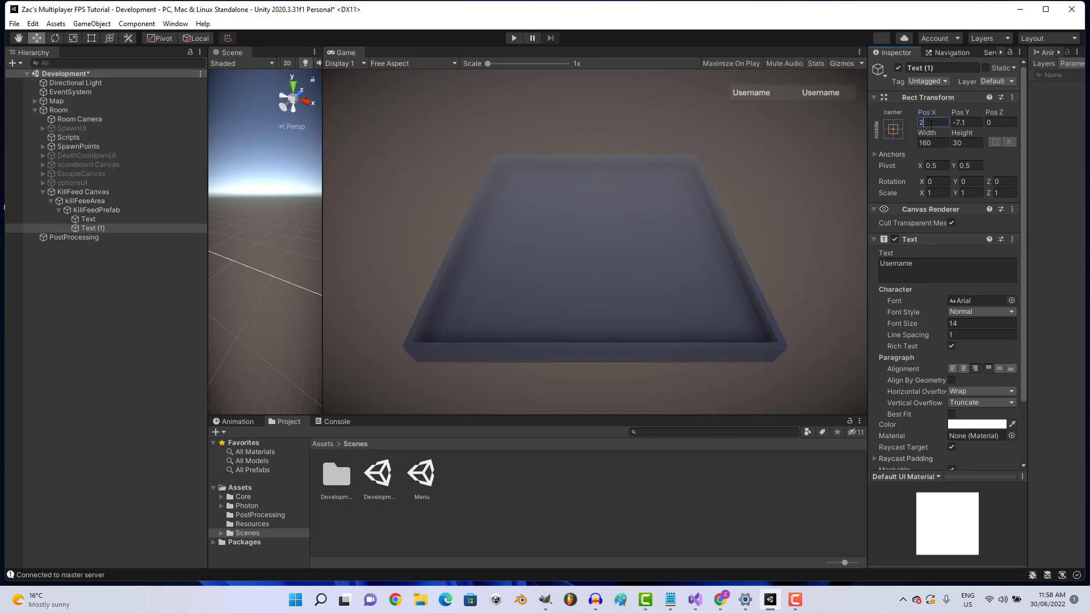
pyautogui.write('5')
pyautogui.click(141, 228)
# Duplicate again into a centred '>' label at Pos X 0.
pyautogui.hotkey('ctrl', 'd')
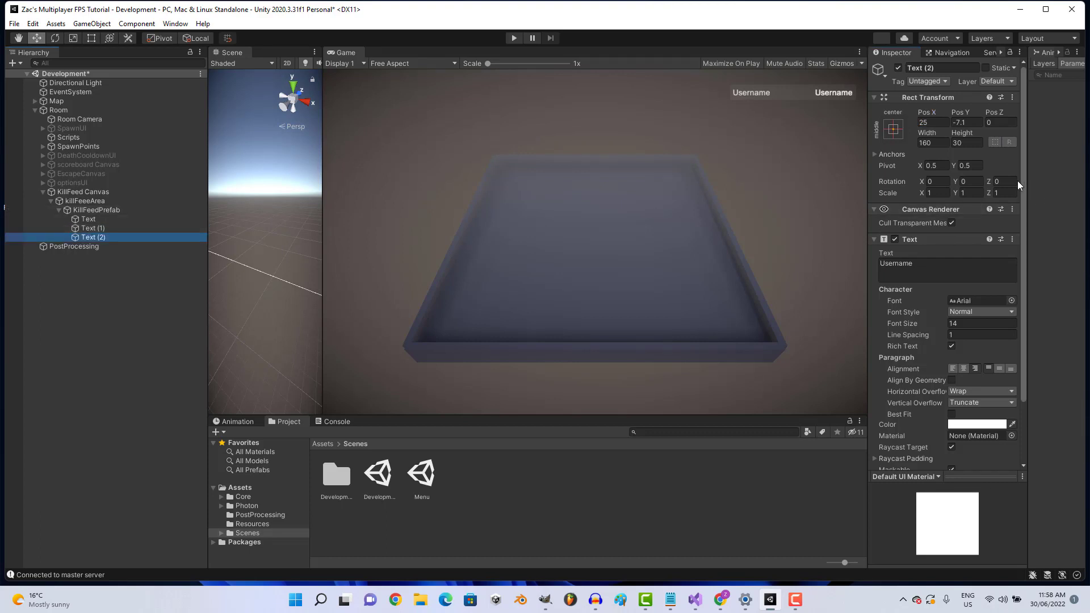
pyautogui.moveTo(934, 117); pyautogui.dragTo(655, 90)
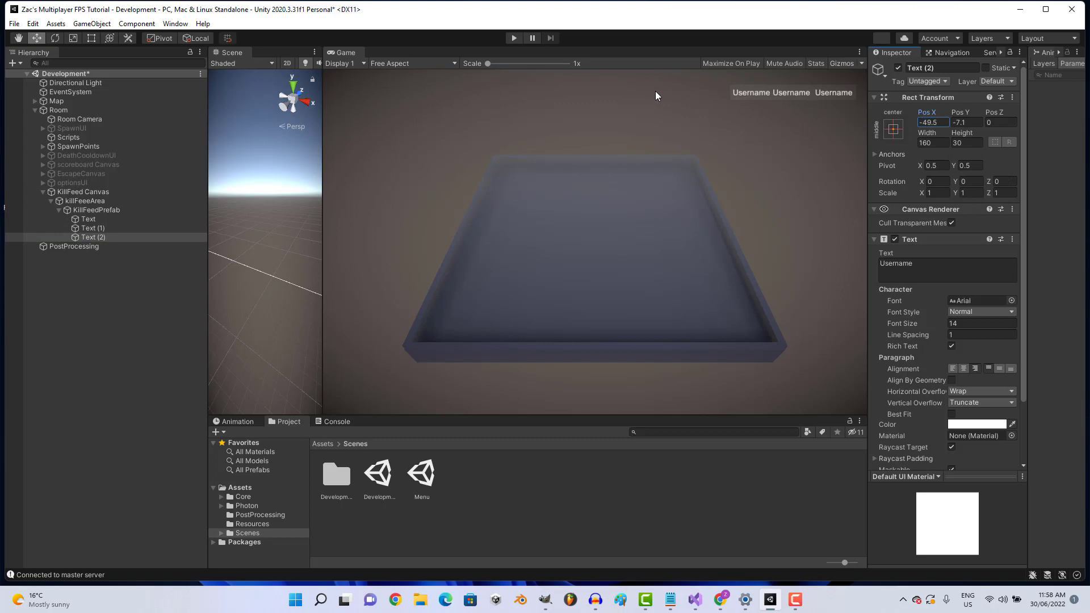
pyautogui.click(928, 269)
pyautogui.write('>')
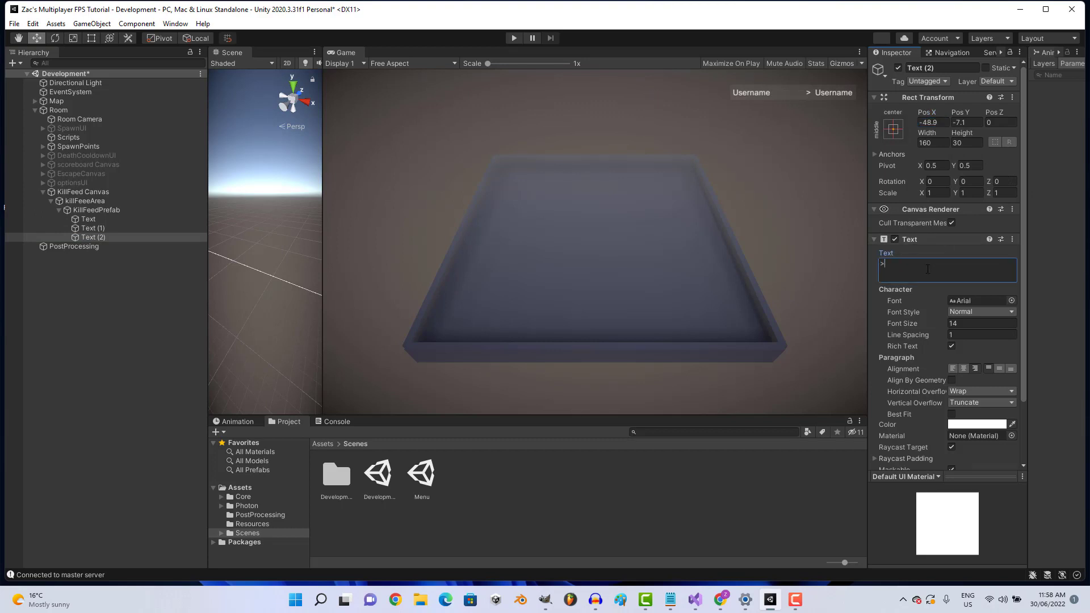
pyautogui.click(964, 368)
pyautogui.click(937, 123)
pyautogui.write('-1.5')
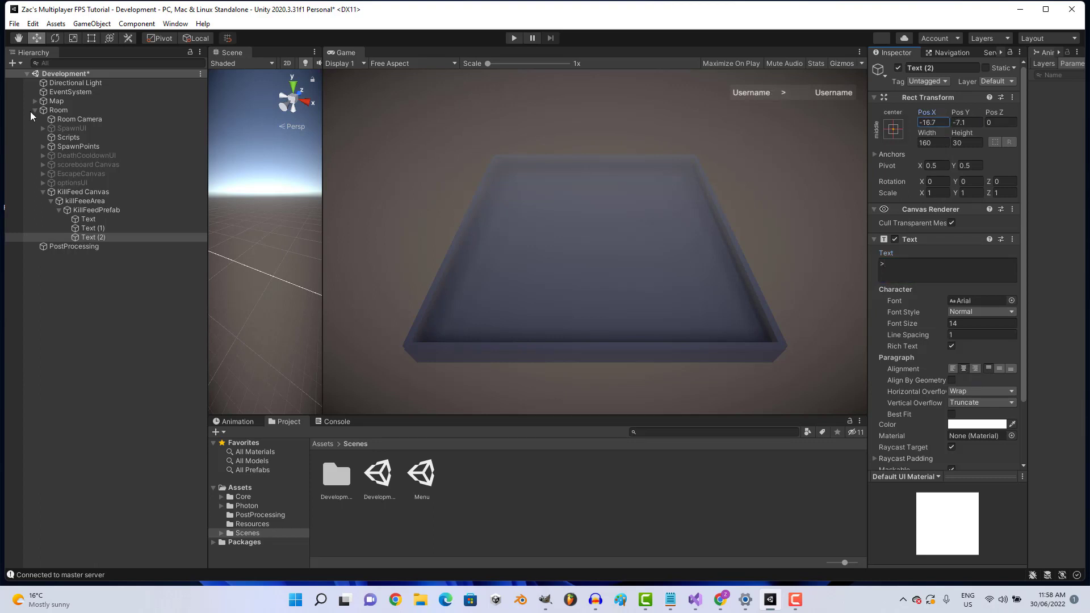
pyautogui.write('10')
pyautogui.press('Return')
pyautogui.write('0')
# Colour the '>' label red (FF0000) and save the scene.
pyautogui.click(977, 424)
pyautogui.moveTo(1010, 397); pyautogui.dragTo(1055, 329)
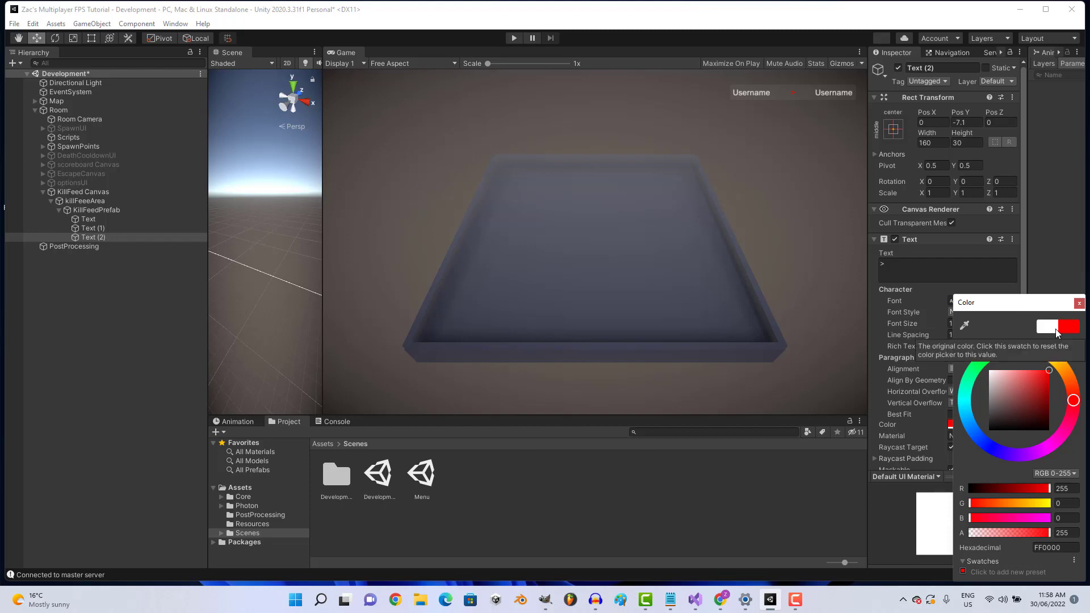
pyautogui.click(1079, 304)
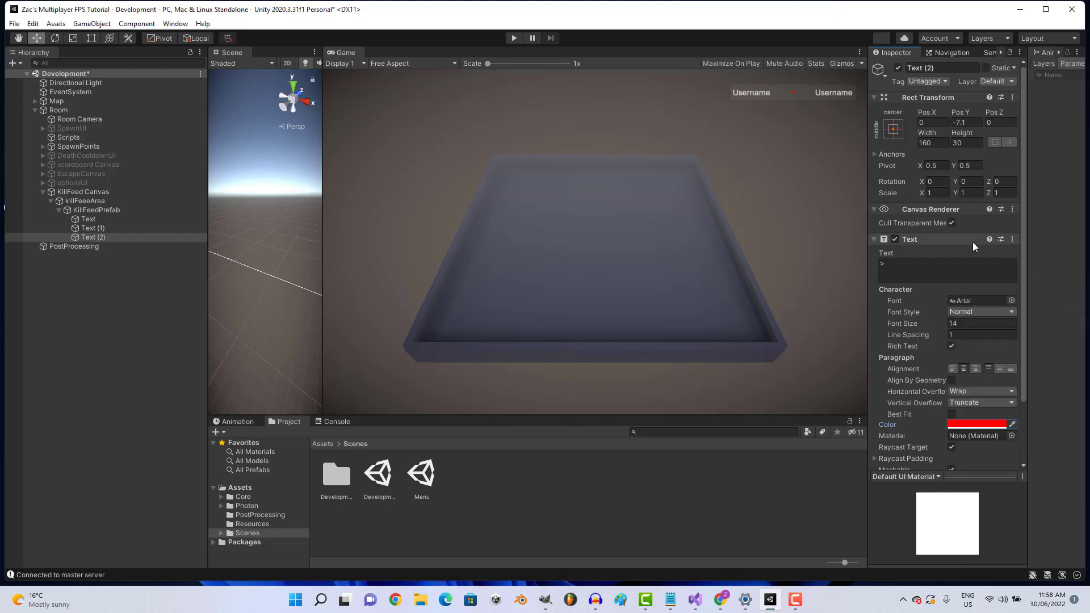
pyautogui.hotkey('ctrl', 's')
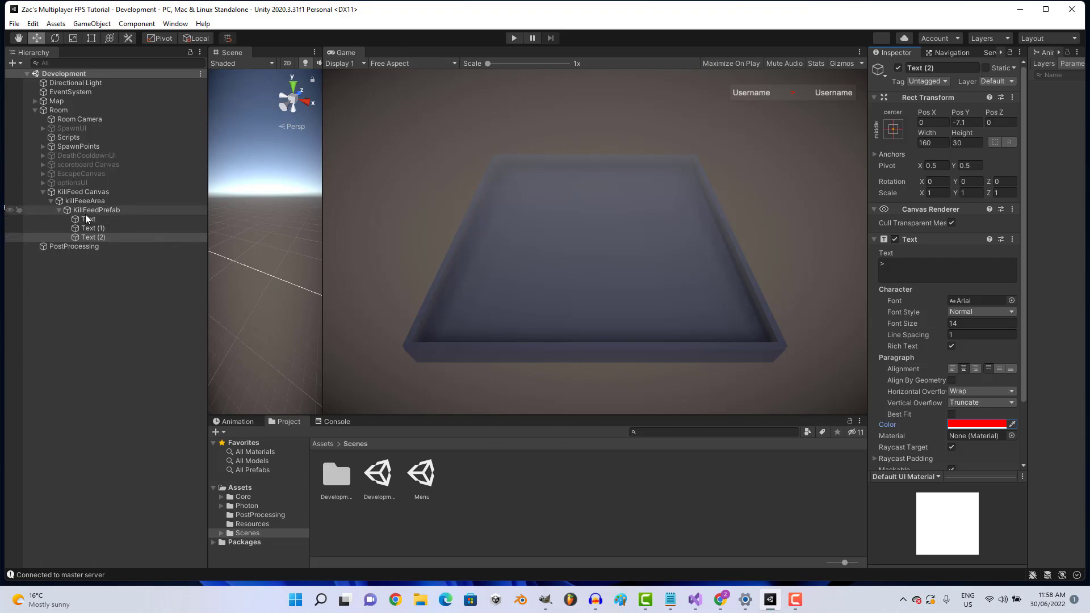
# Rename KillFeedPrefab's first Text label to Killer.
pyautogui.click(59, 210)
pyautogui.click(59, 210)
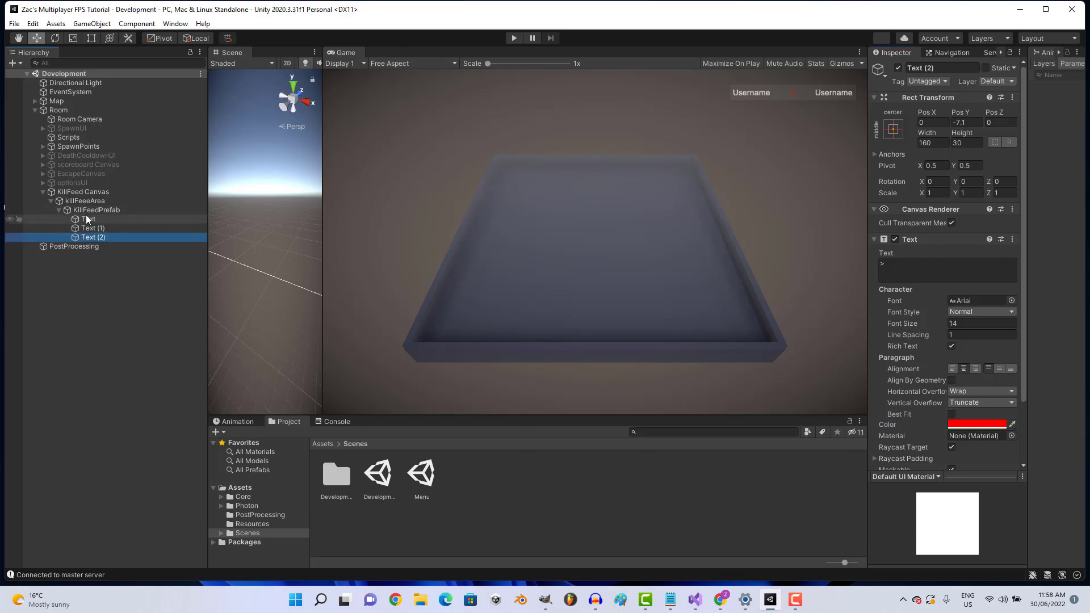
pyautogui.click(85, 219)
pyautogui.click(898, 68)
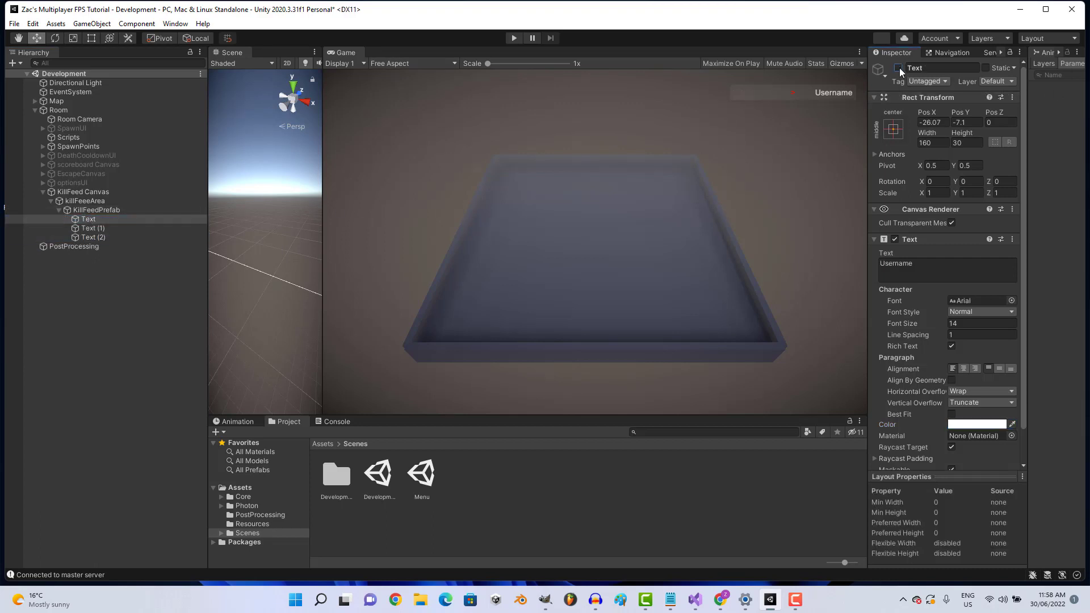
pyautogui.click(898, 68)
pyautogui.click(929, 67)
pyautogui.write('Killer')
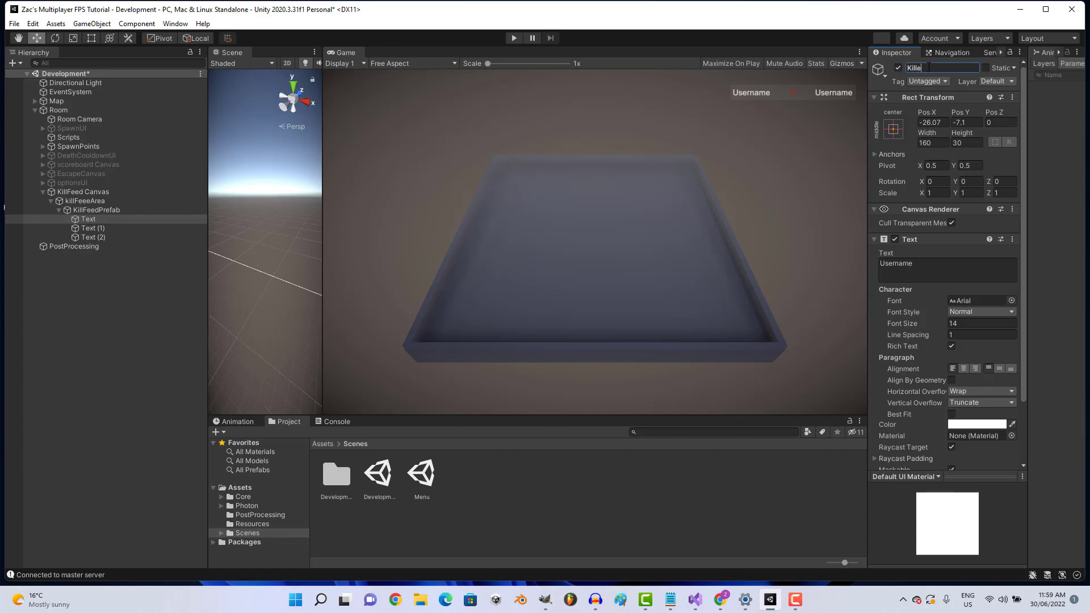
pyautogui.press('Return')
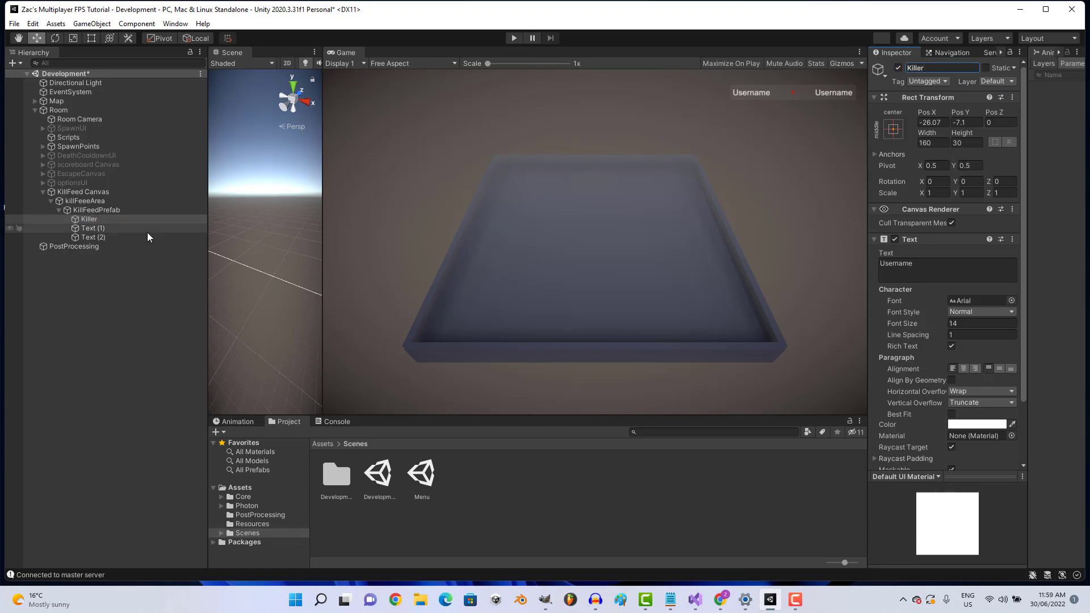
# Rename Text (1) to Killed and Text (2) to '>', then save the scene.
pyautogui.click(148, 228)
pyautogui.click(919, 69)
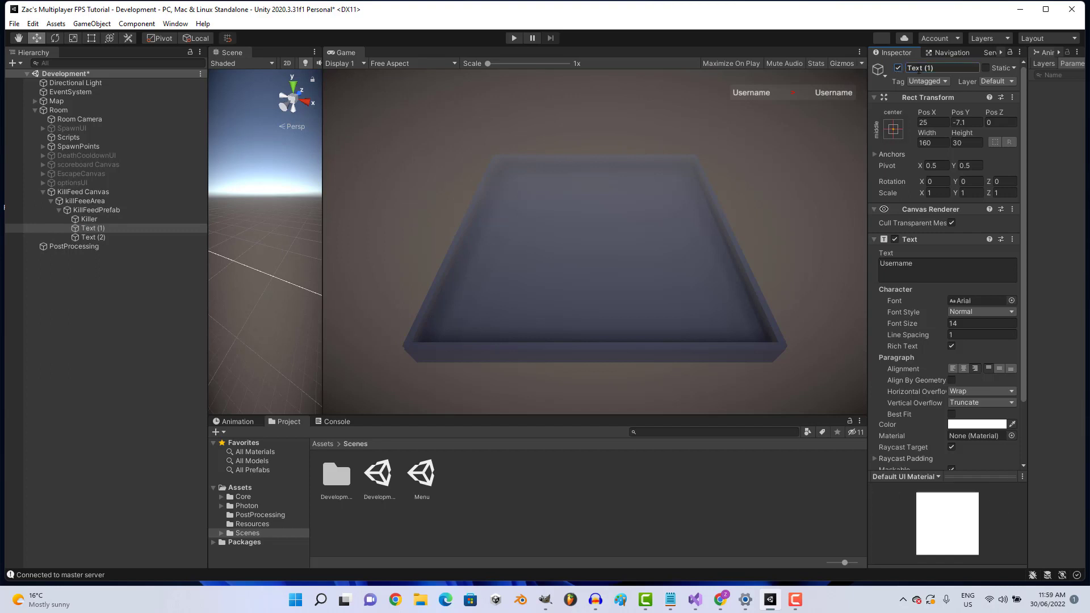
pyautogui.write('Killed')
pyautogui.press('Return')
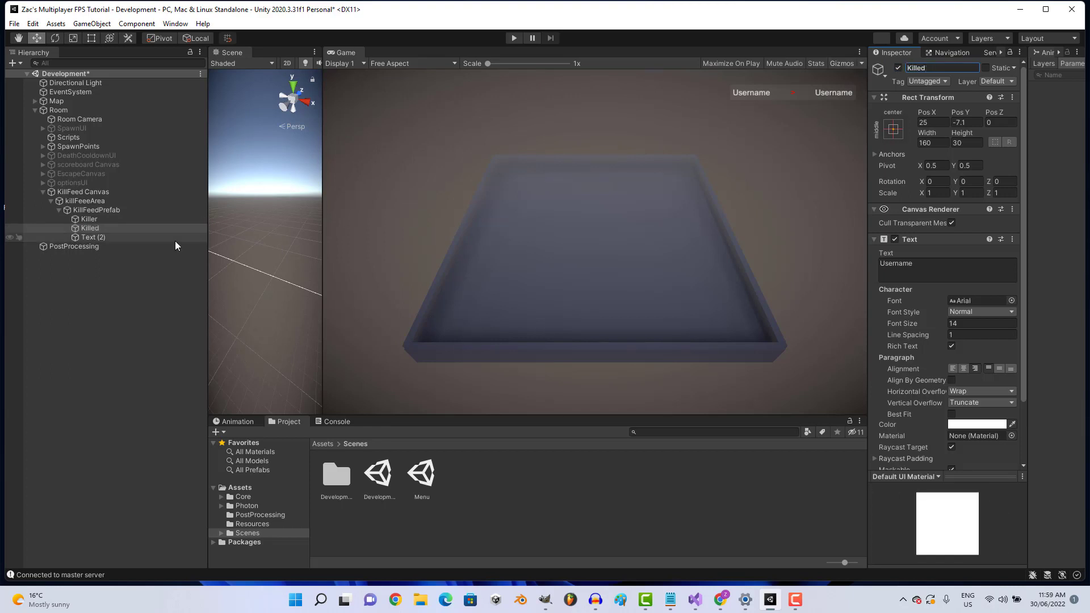
pyautogui.click(172, 244)
pyautogui.click(175, 237)
pyautogui.click(941, 68)
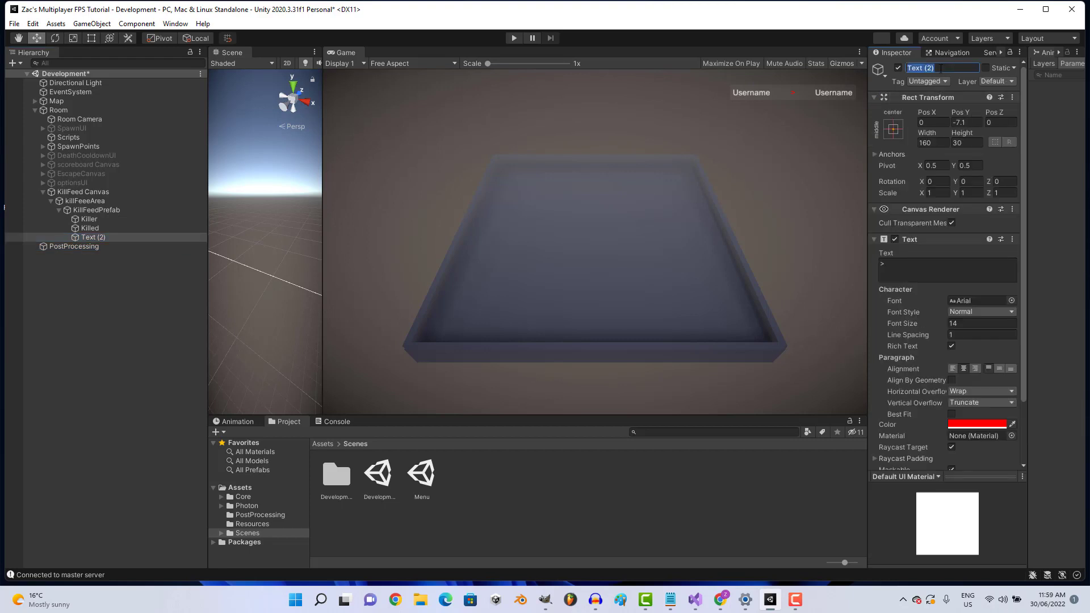
pyautogui.write('>')
pyautogui.press('Return')
pyautogui.hotkey('ctrl', 's')
# Duplicate the KillFeedPrefab row to preview stacking, then undo the duplicates.
pyautogui.click(59, 210)
pyautogui.click(71, 211)
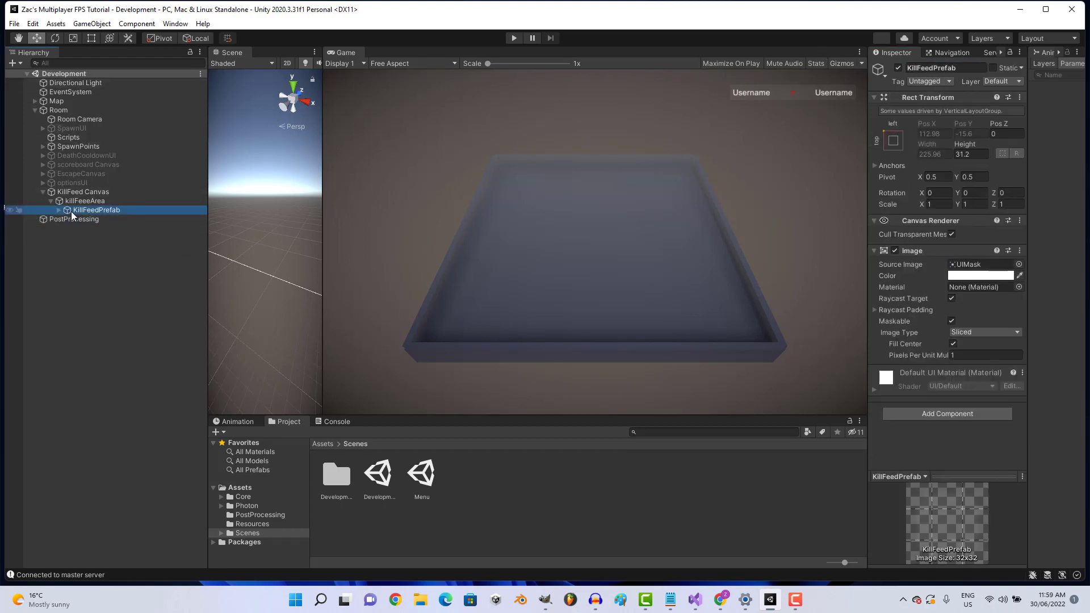
pyautogui.hotkey('ctrl', 'd')
pyautogui.hotkey('ctrl', 'd')
pyautogui.hotkey('ctrl', 'z')
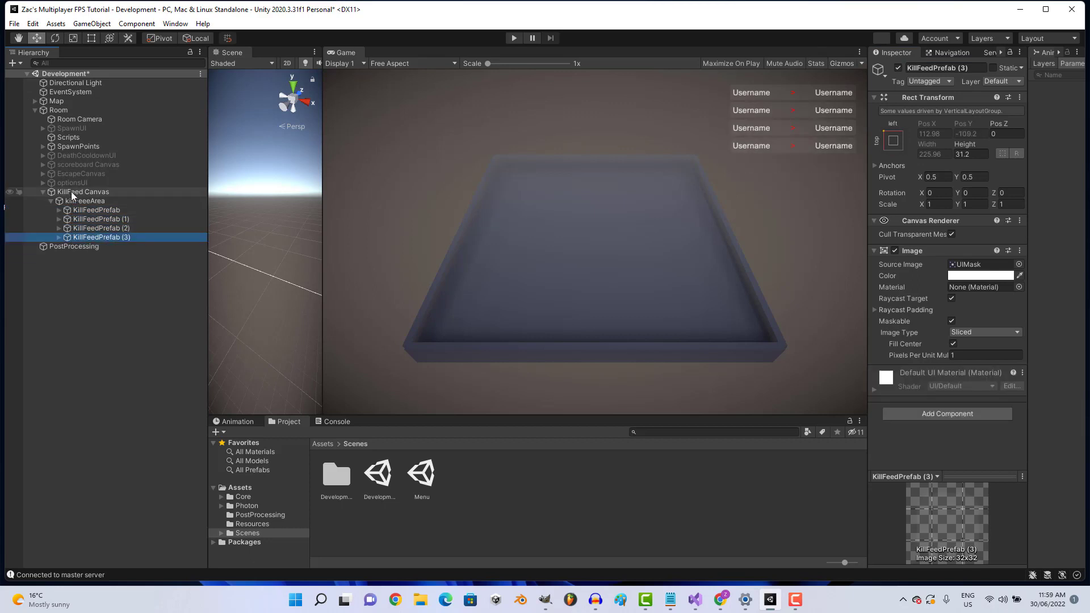
pyautogui.hotkey('ctrl', 'z')
pyautogui.hotkey('ctrl', 'z')
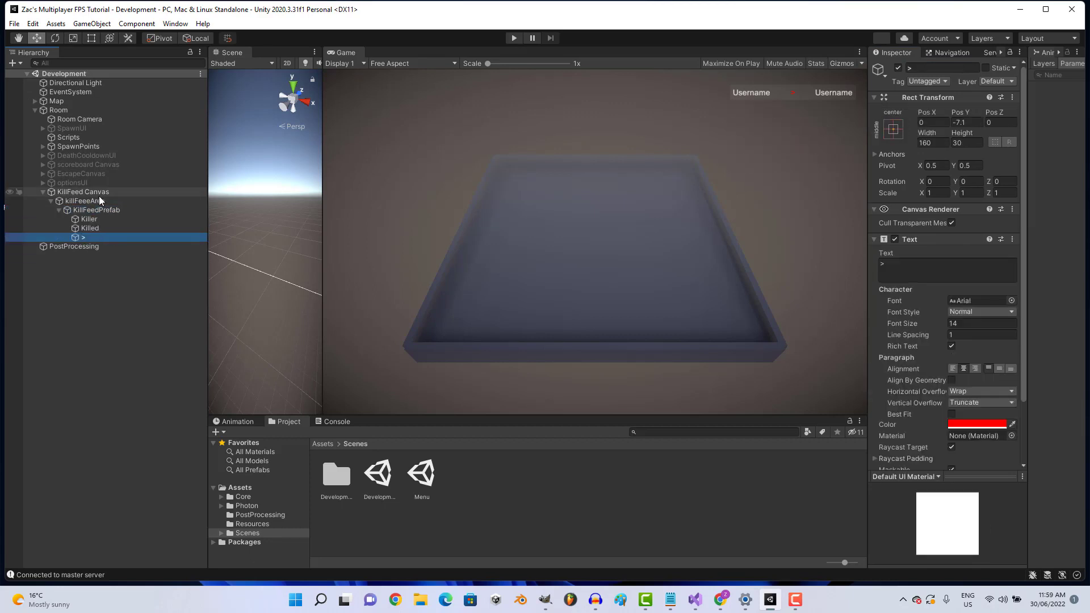
pyautogui.click(58, 211)
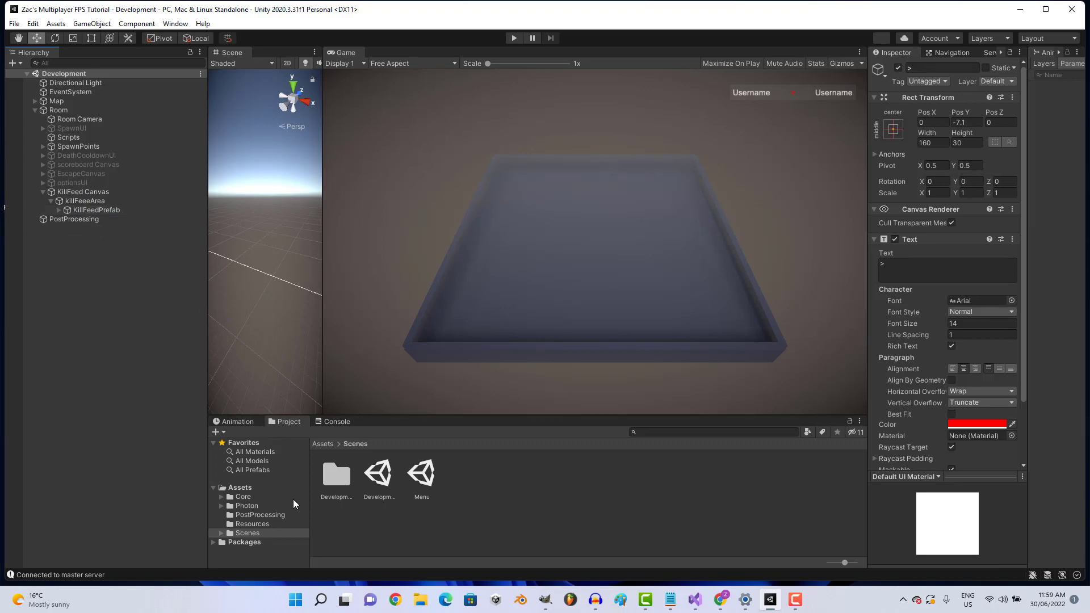
# Drag KillFeedPrefab from the Hierarchy into Assets/Resources to make it a prefab asset.
pyautogui.click(275, 524)
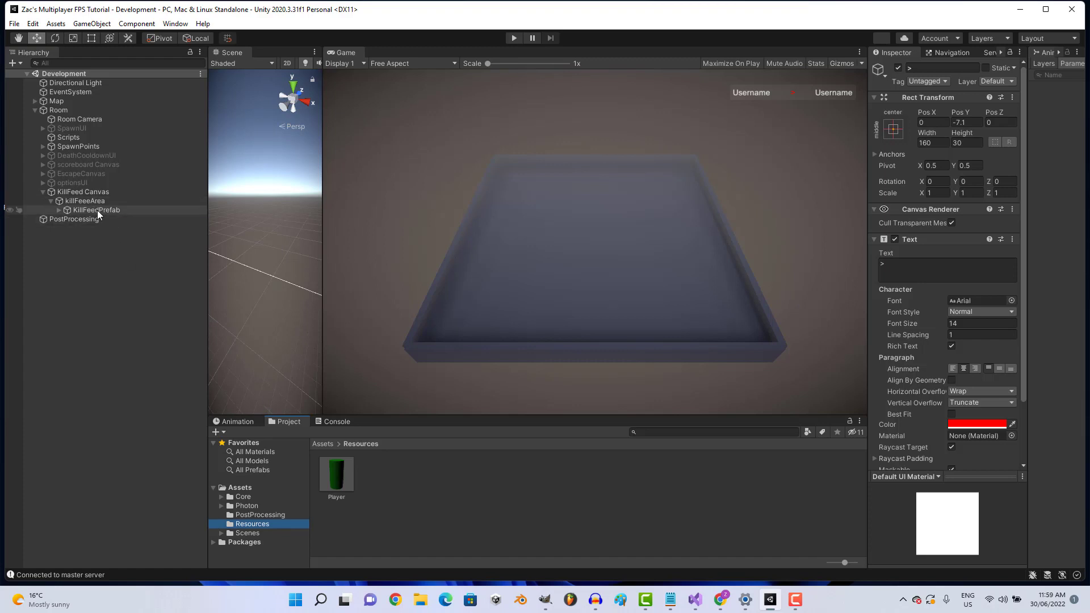
pyautogui.moveTo(97, 210)
pyautogui.mouseDown()
pyautogui.moveTo(406, 505)
pyautogui.moveTo(390, 476)
pyautogui.mouseUp()
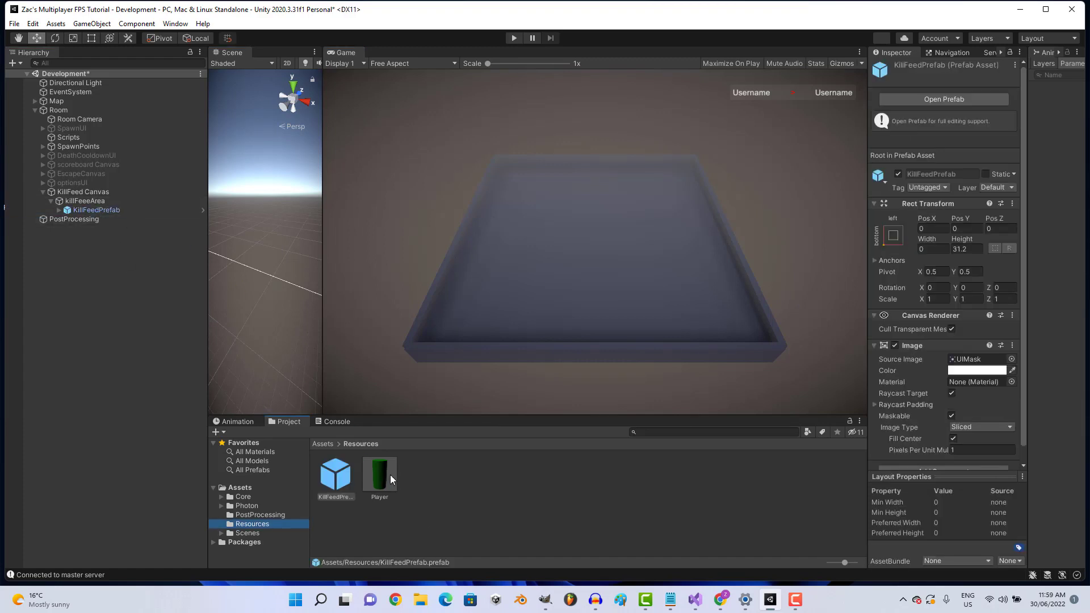
pyautogui.click(304, 486)
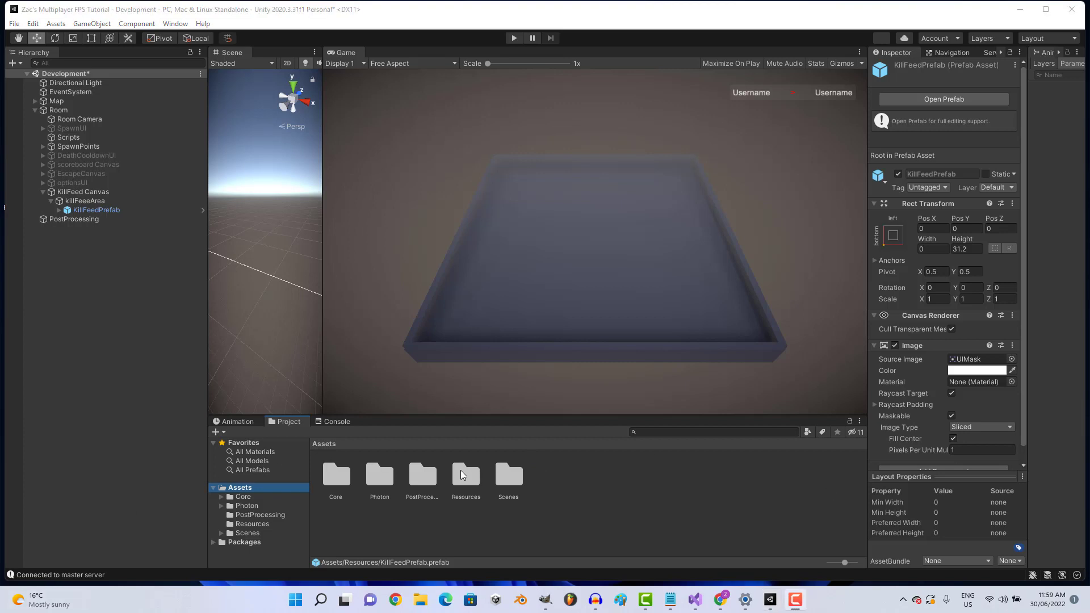
# In Assets/Core/Scripts, create a new C# script named KillFeedObject.
pyautogui.doubleClick(354, 480)
pyautogui.click(428, 477)
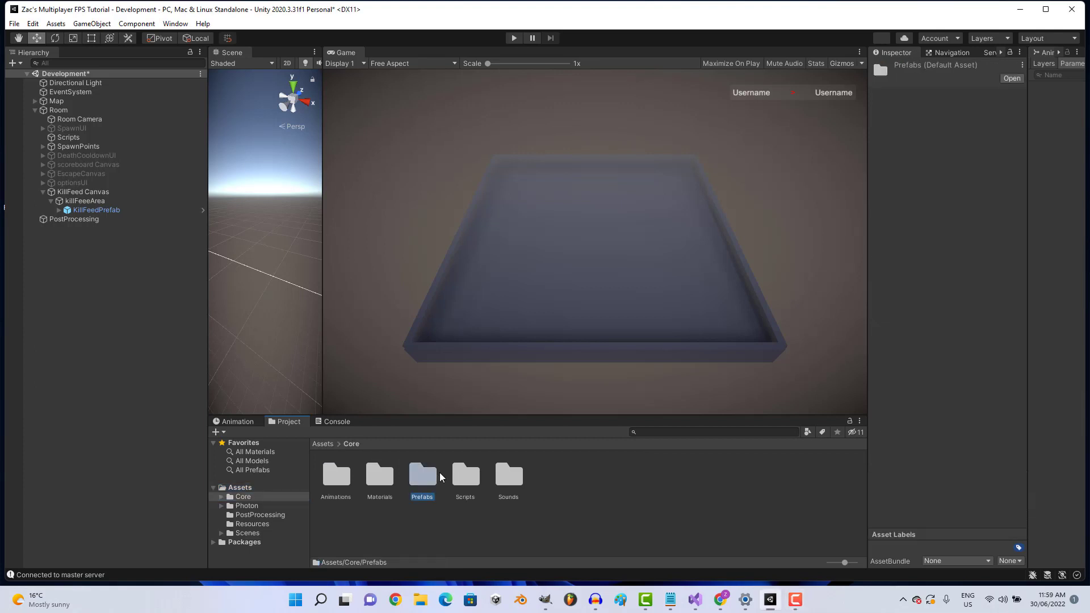
pyautogui.doubleClick(465, 476)
pyautogui.rightClick(432, 544)
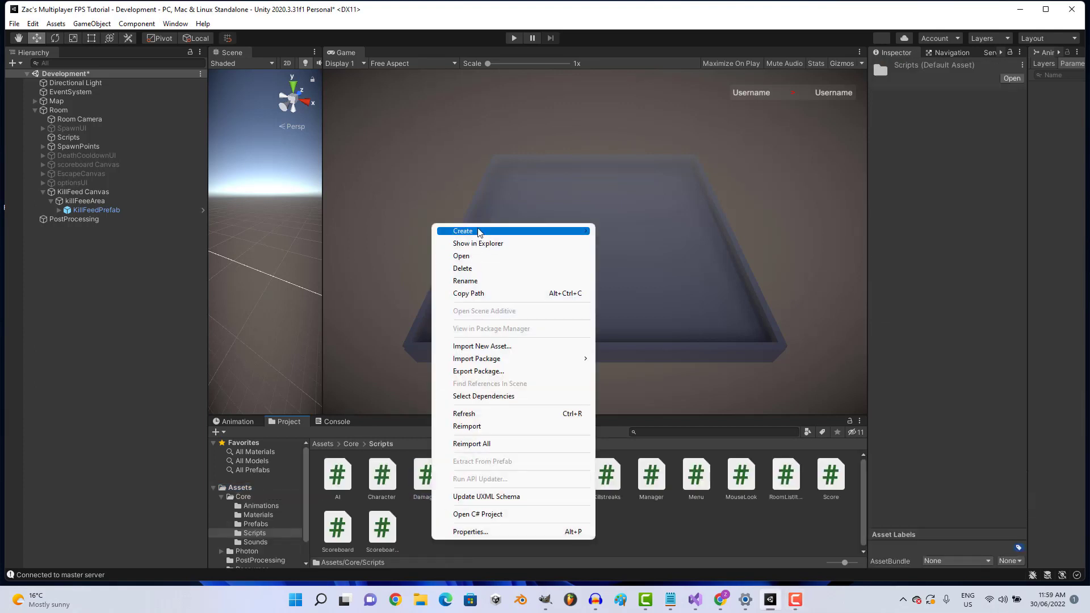
pyautogui.moveTo(511, 230)
pyautogui.click(662, 149)
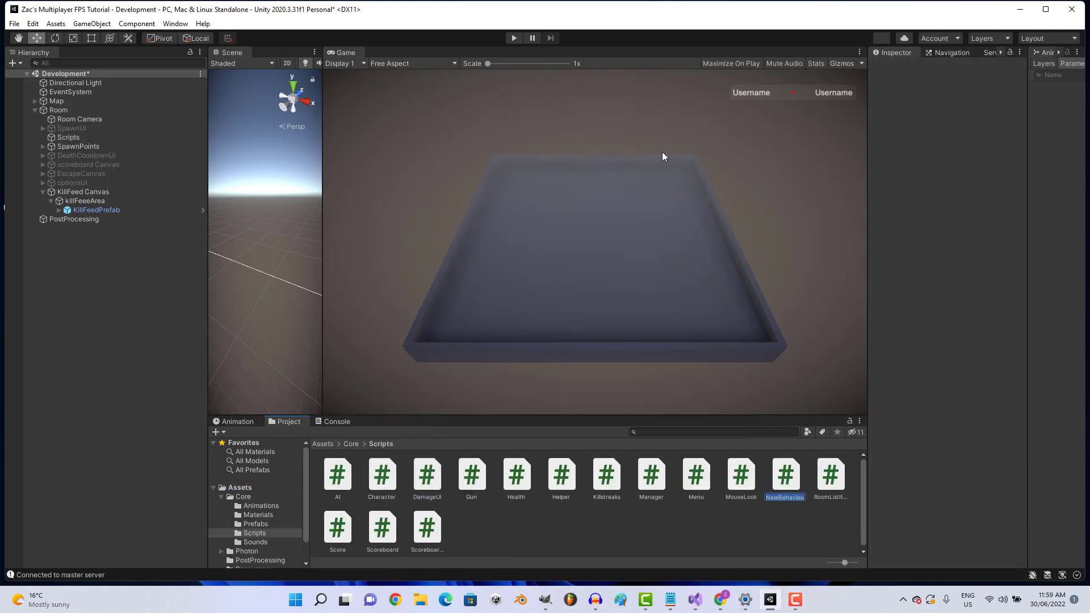
pyautogui.write('Kil')
pyautogui.press('BackSpace')
pyautogui.press('BackSpace')
pyautogui.write('Fee')
pyautogui.write('bject')
pyautogui.press('Return')
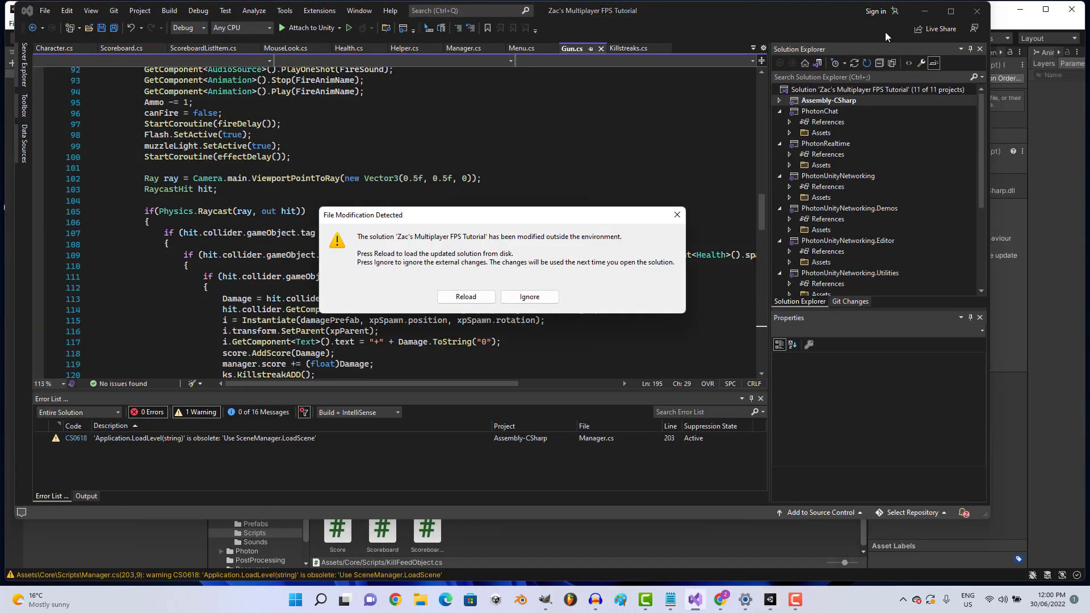
# Dismiss the file-modification notice and open KillFeedObject.cs in Visual Studio below Update().
pyautogui.click(677, 214)
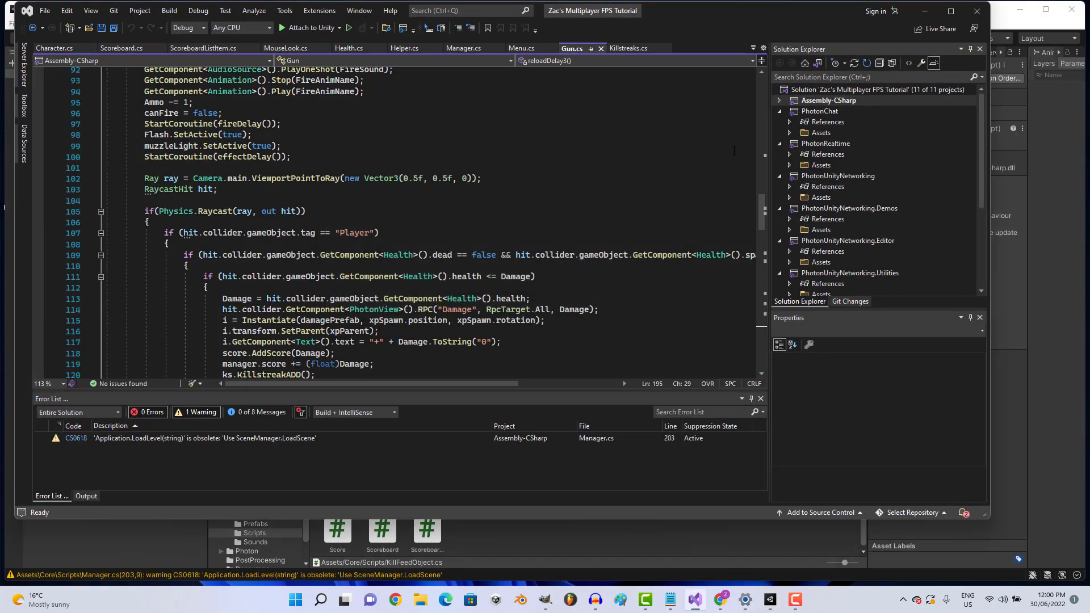
pyautogui.click(924, 12)
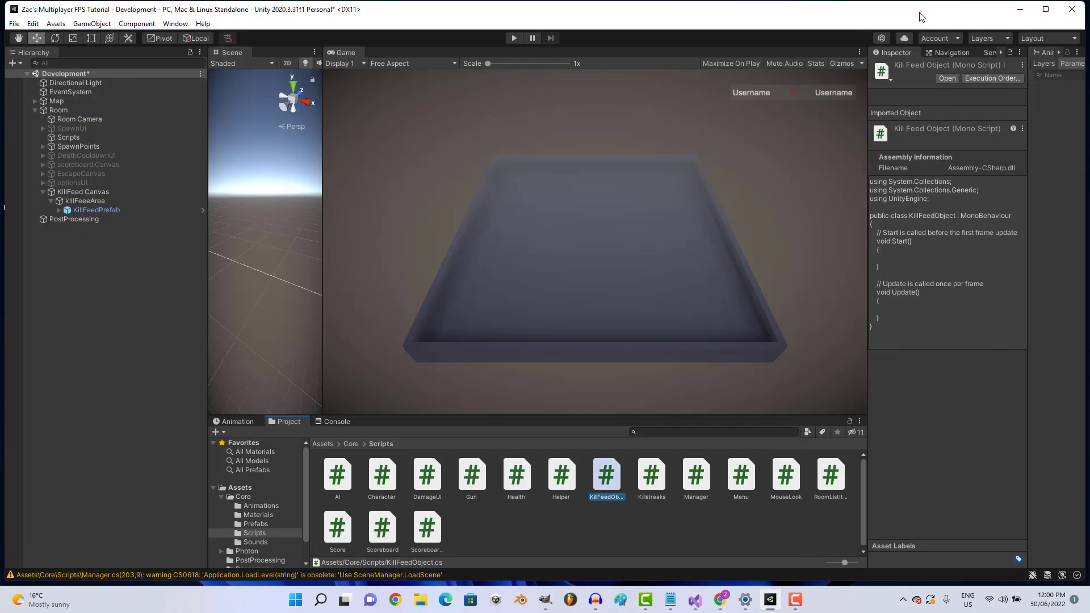
pyautogui.doubleClick(608, 476)
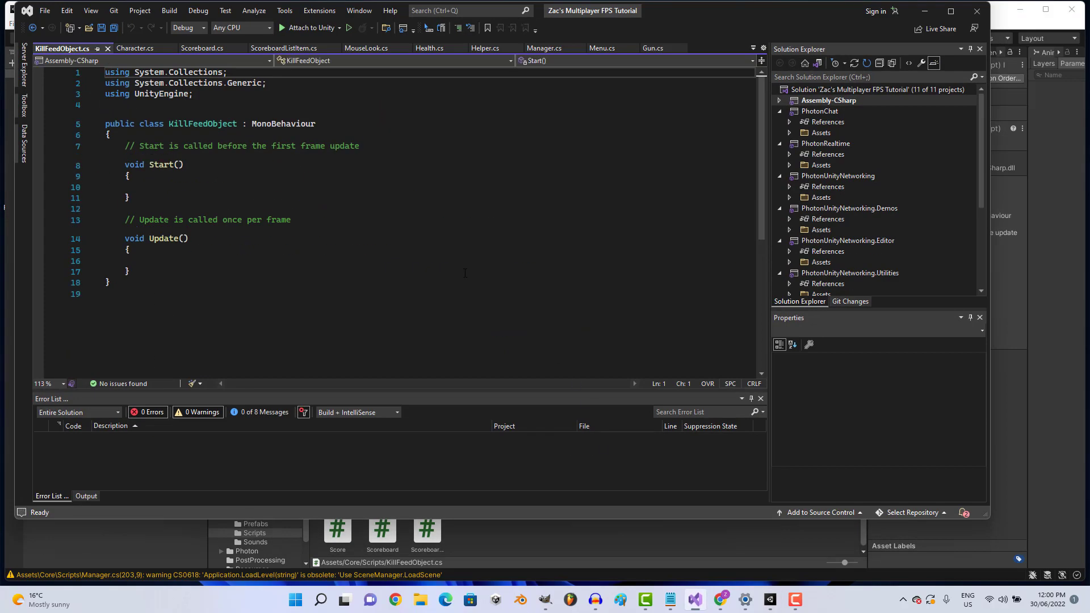
pyautogui.click(176, 275)
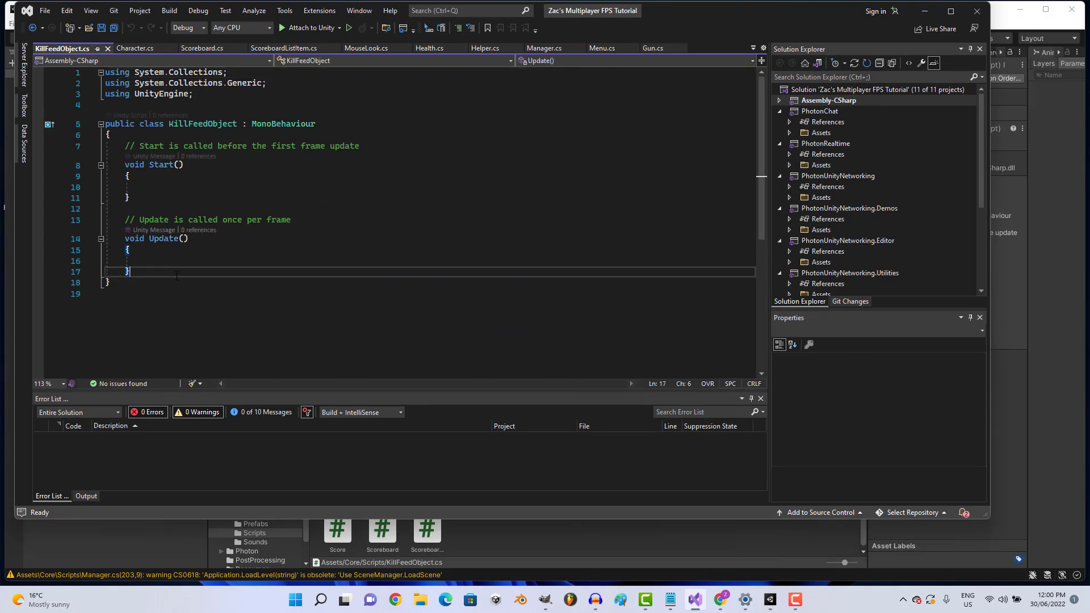
# Add 'using Photon.Pun;' to the imports of KillFeedObject.cs.
pyautogui.press('Return')
pyautogui.press('Return')
pyautogui.write('[Pu')
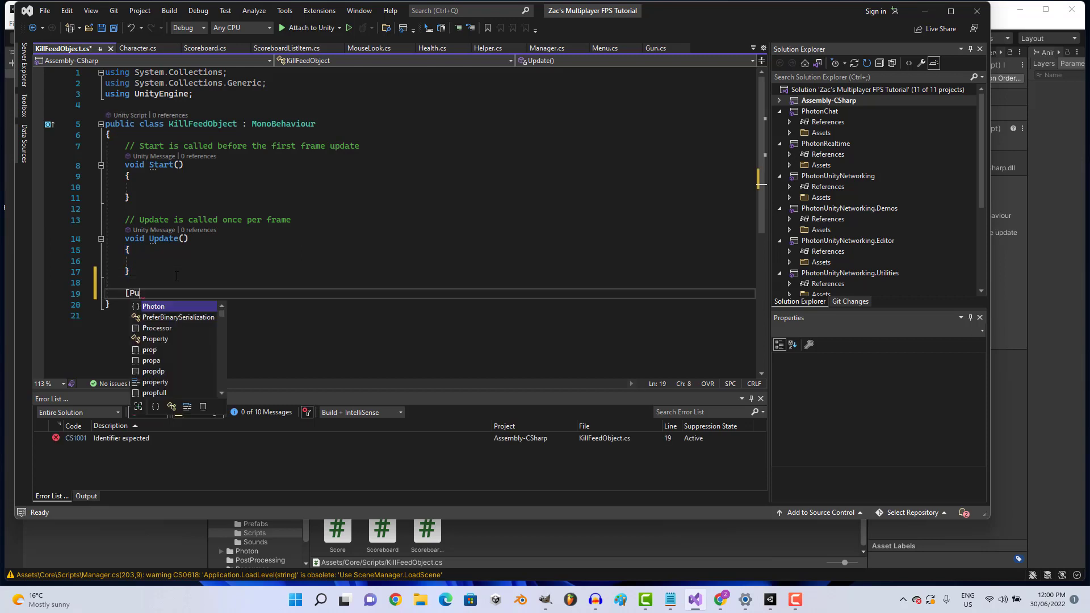
pyautogui.write('nrPC')
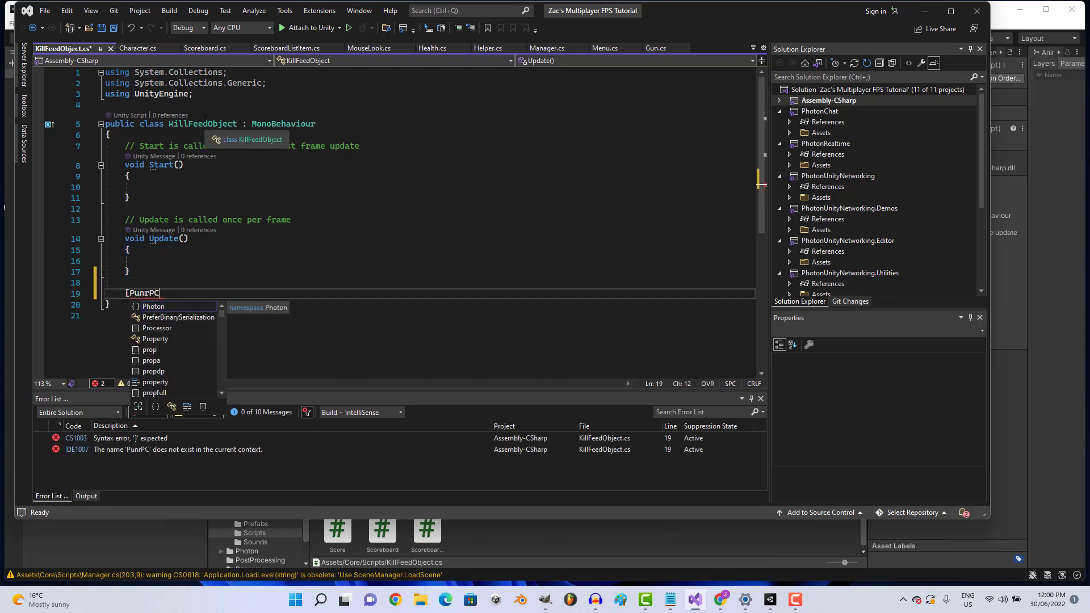
pyautogui.press('BackSpace')
pyautogui.press('BackSpace')
pyautogui.press('BackSpace')
pyautogui.click(218, 107)
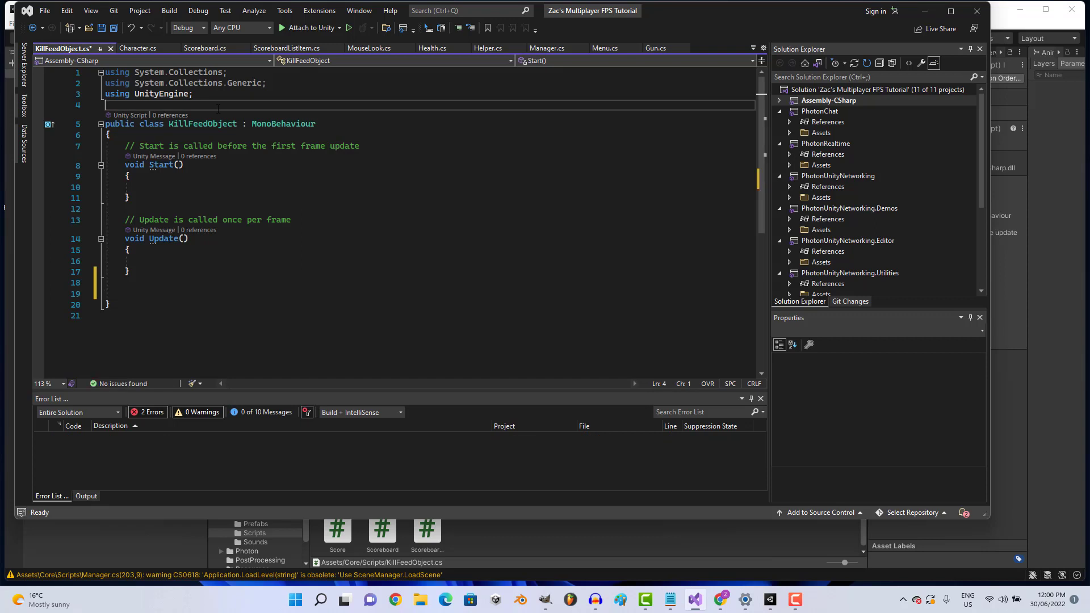
pyautogui.write('using Photon')
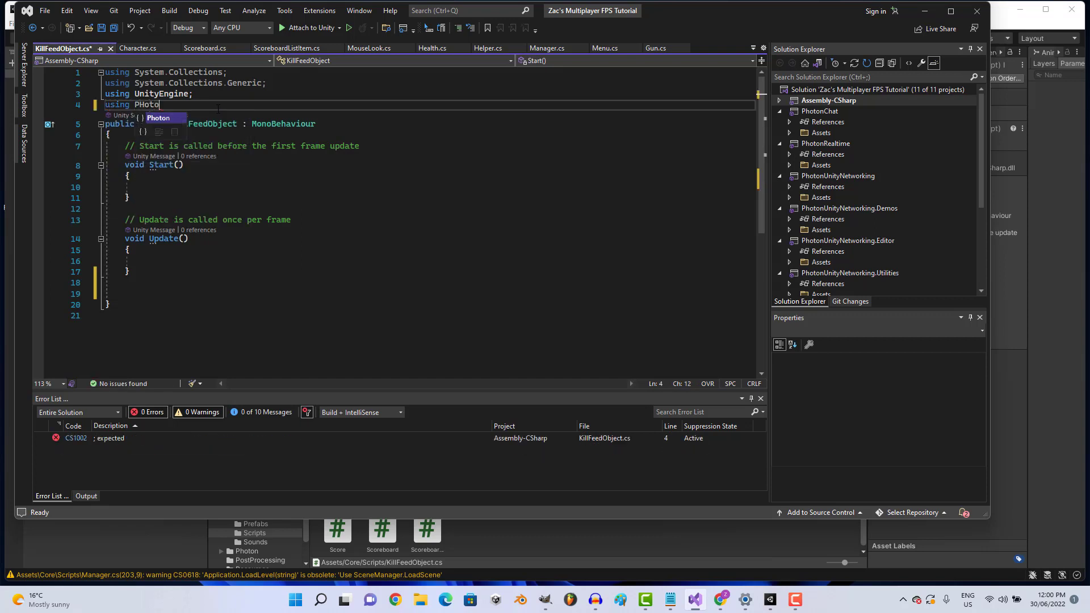
pyautogui.write('.Pun;')
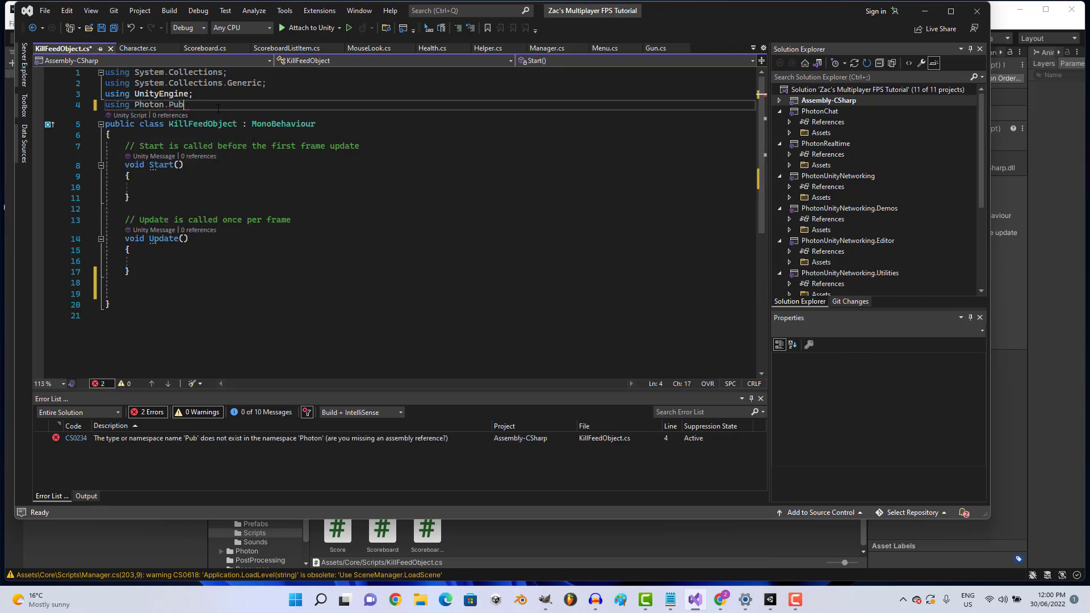
# Below Update(), add an empty [PunRPC] public void UpdateNames() method.
pyautogui.click(170, 270)
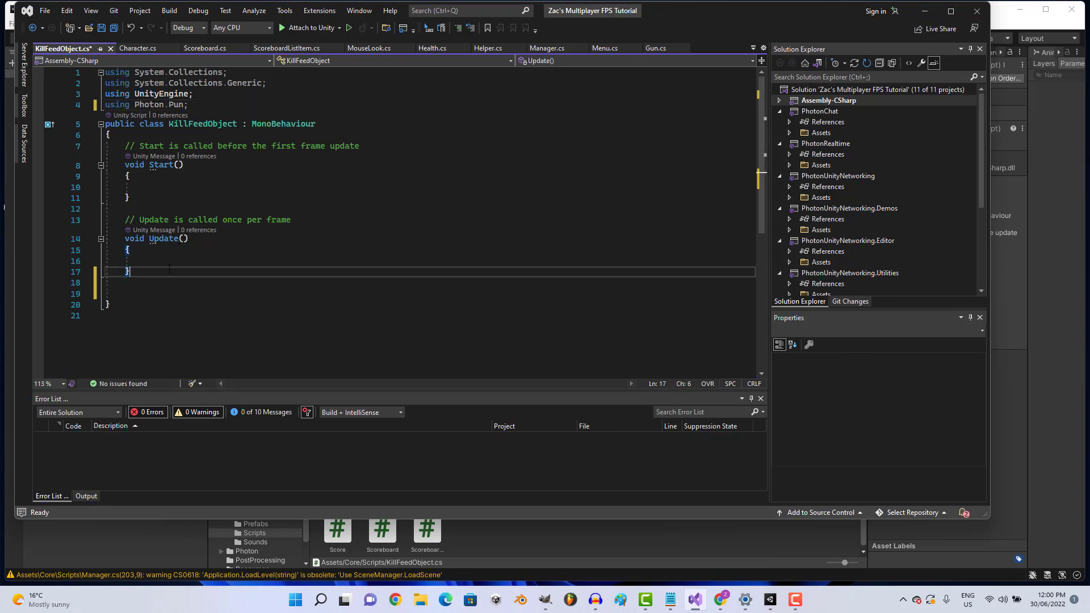
pyautogui.press('Return')
pyautogui.press('Return')
pyautogui.write('[P')
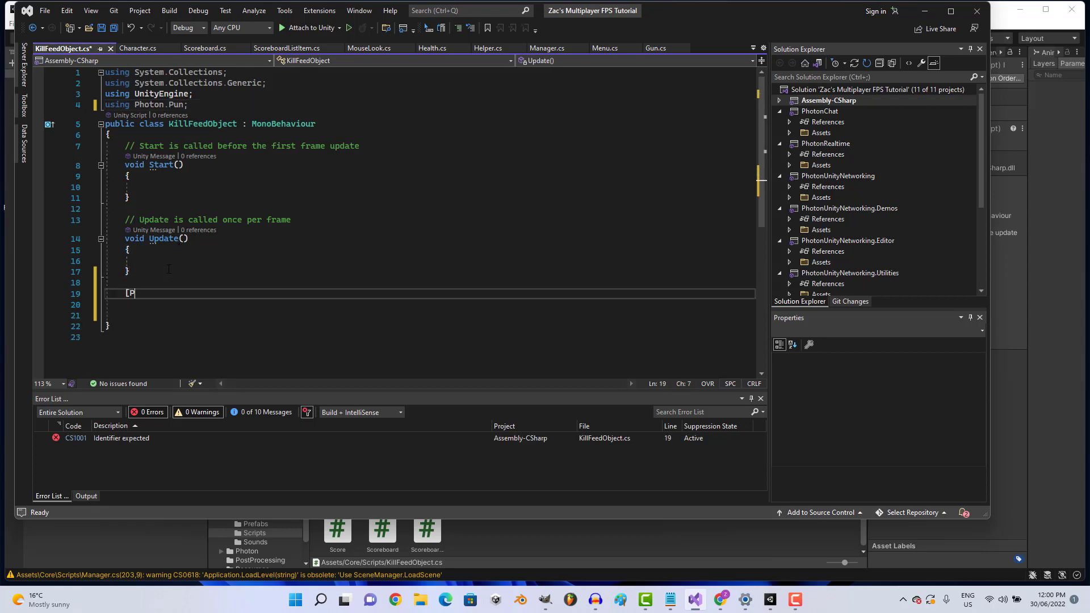
pyautogui.write('unRPC]')
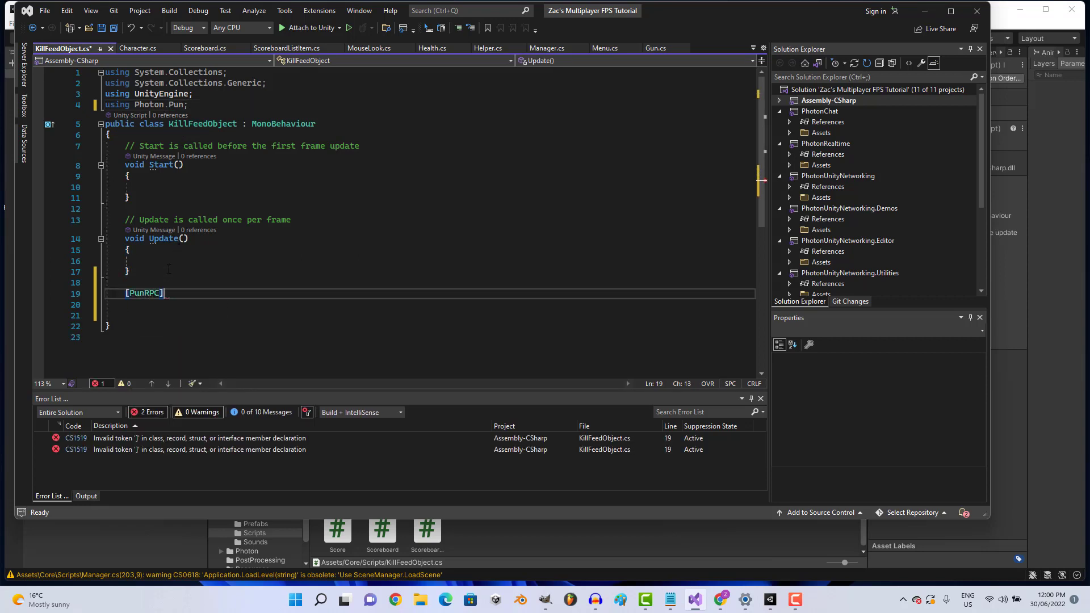
pyautogui.press('Return')
pyautogui.write('vo')
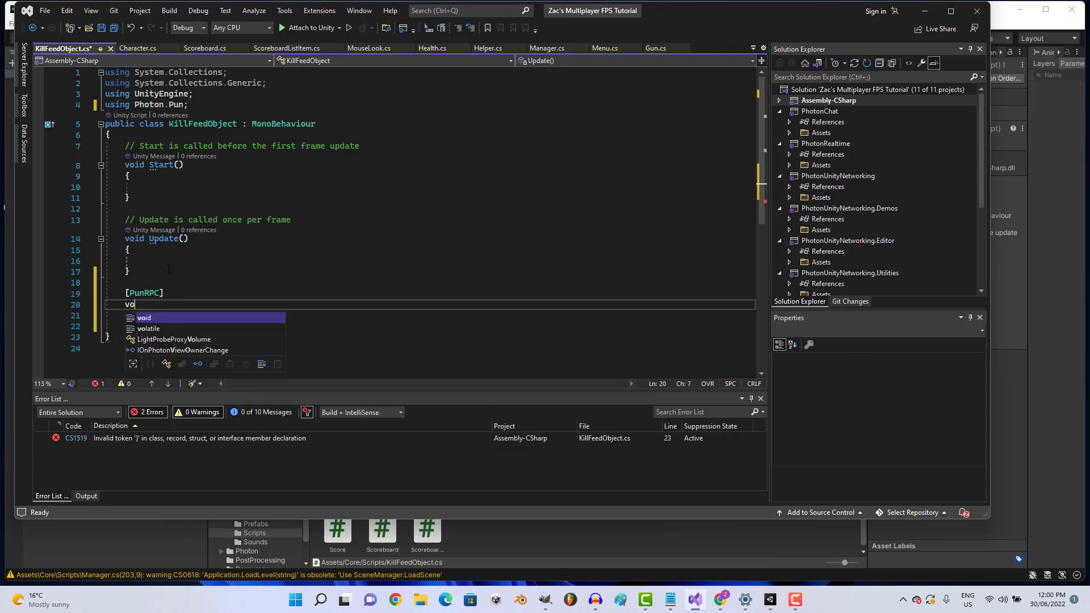
pyautogui.press('BackSpace')
pyautogui.press('BackSpace')
pyautogui.write('publioc ')
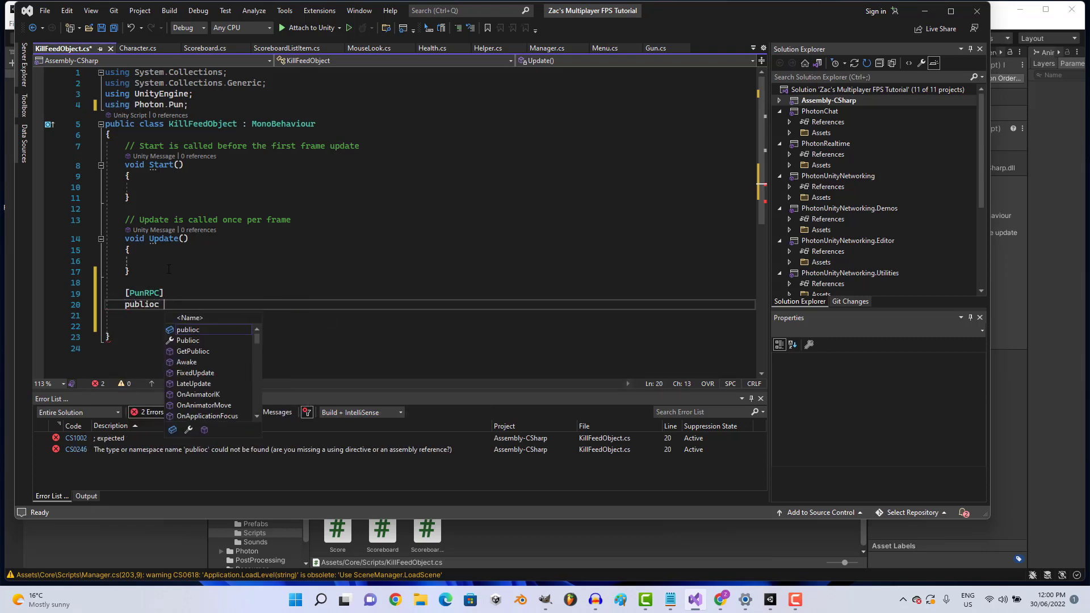
pyautogui.press('BackSpace')
pyautogui.press('BackSpace')
pyautogui.press('BackSpace')
pyautogui.write('c vo')
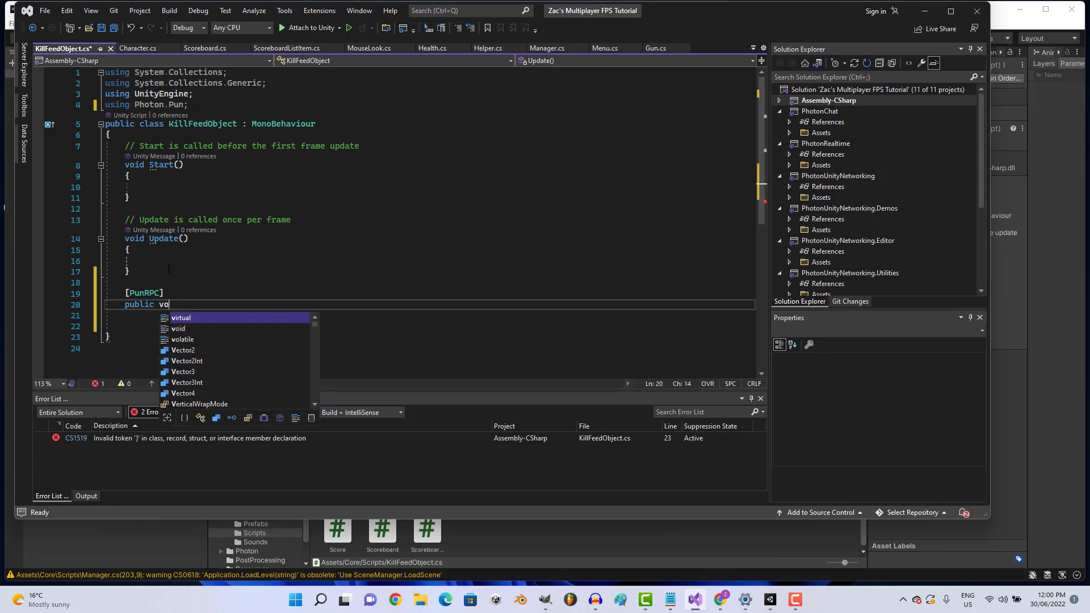
pyautogui.write('id Update')
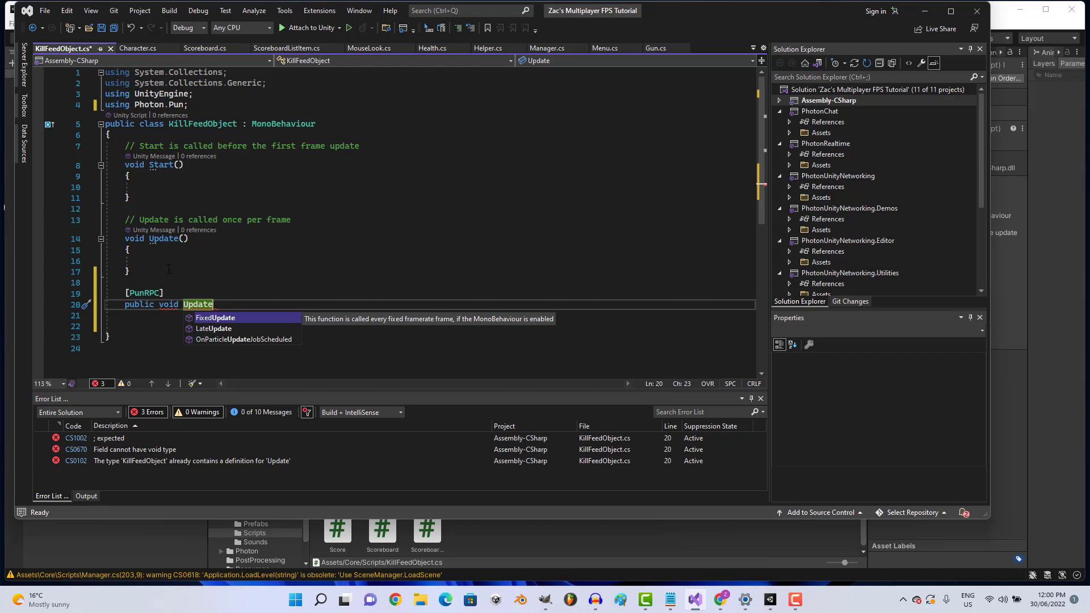
pyautogui.write('Object')
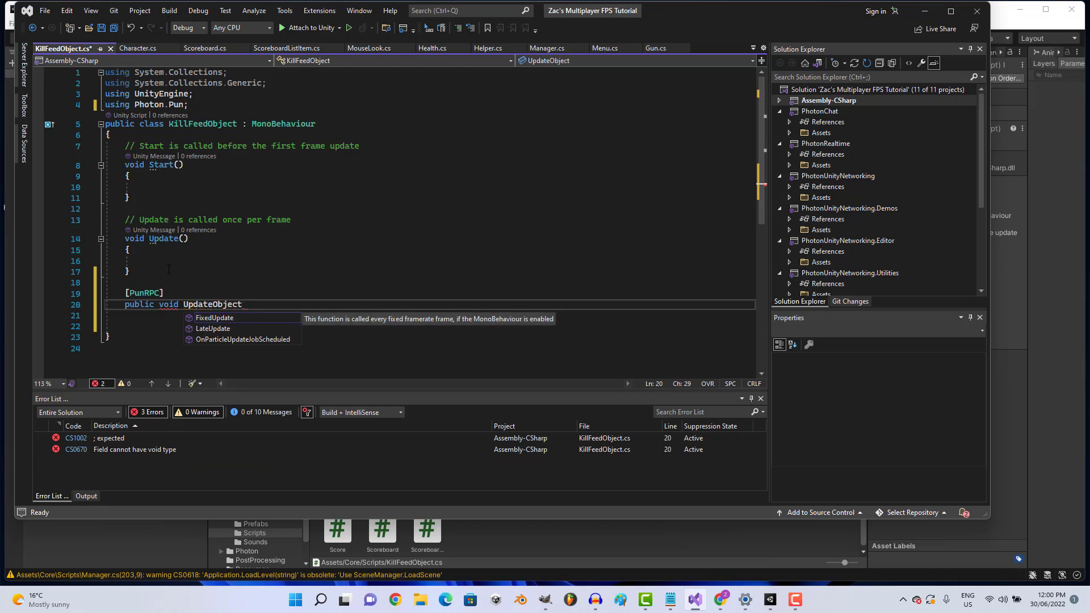
pyautogui.press('BackSpace')
pyautogui.press('BackSpace')
pyautogui.press('BackSpace')
pyautogui.press('BackSpace')
pyautogui.press('BackSpace')
pyautogui.press('BackSpace')
pyautogui.write('Names')
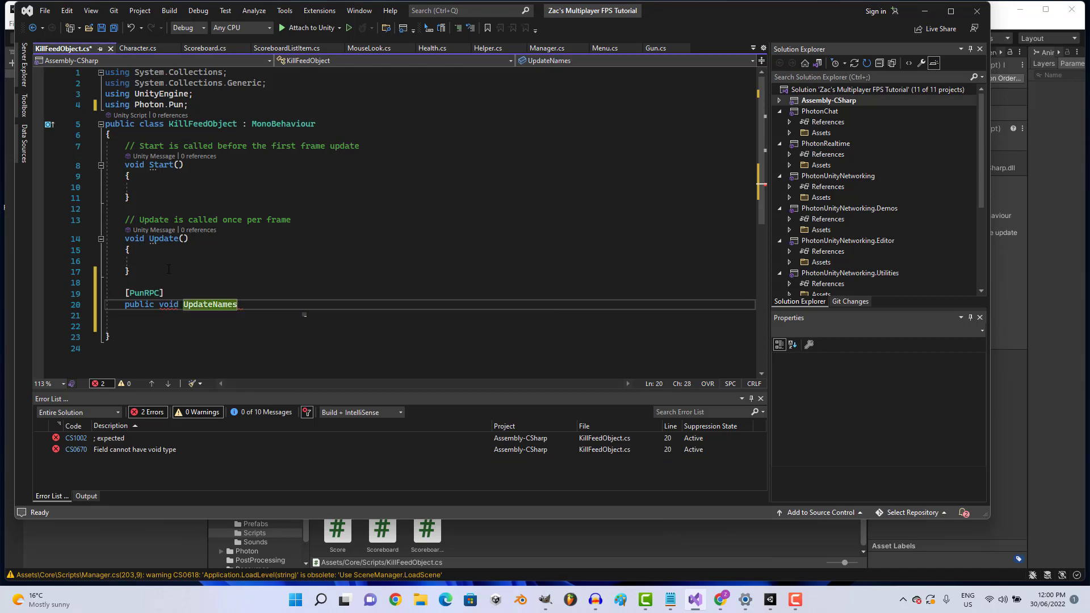
pyautogui.write(' () {')
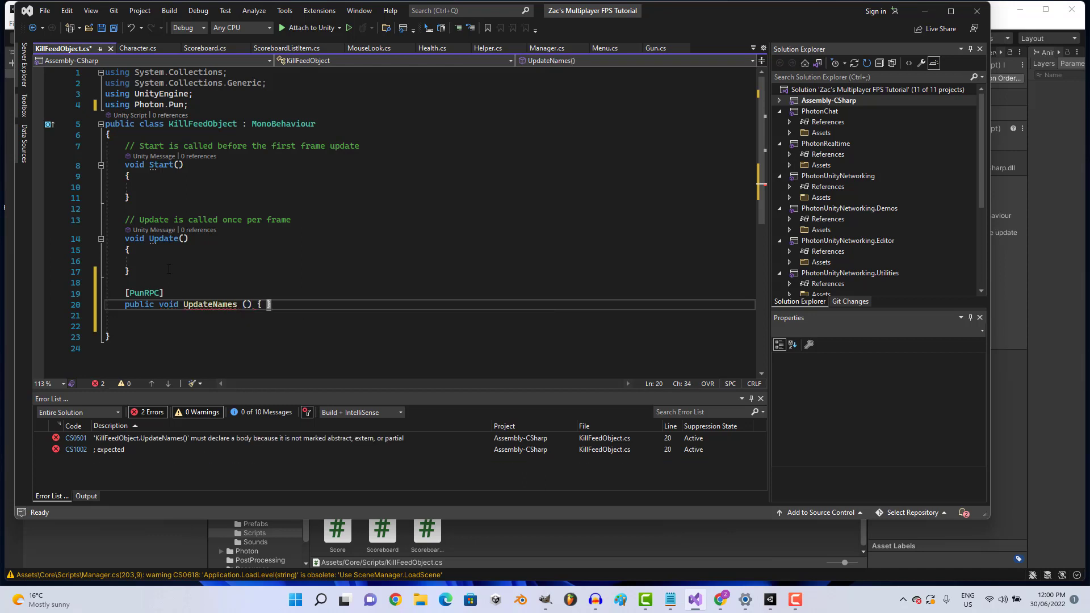
pyautogui.press('Return')
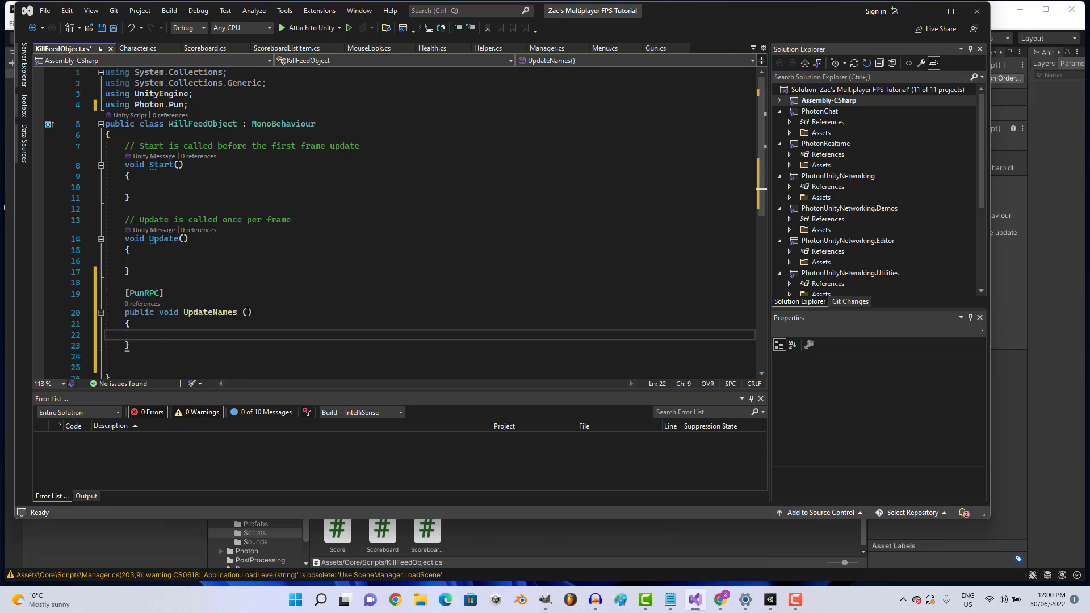
# Change UpdateNames' parameter list to (string killer, string killed).
pyautogui.click(266, 312)
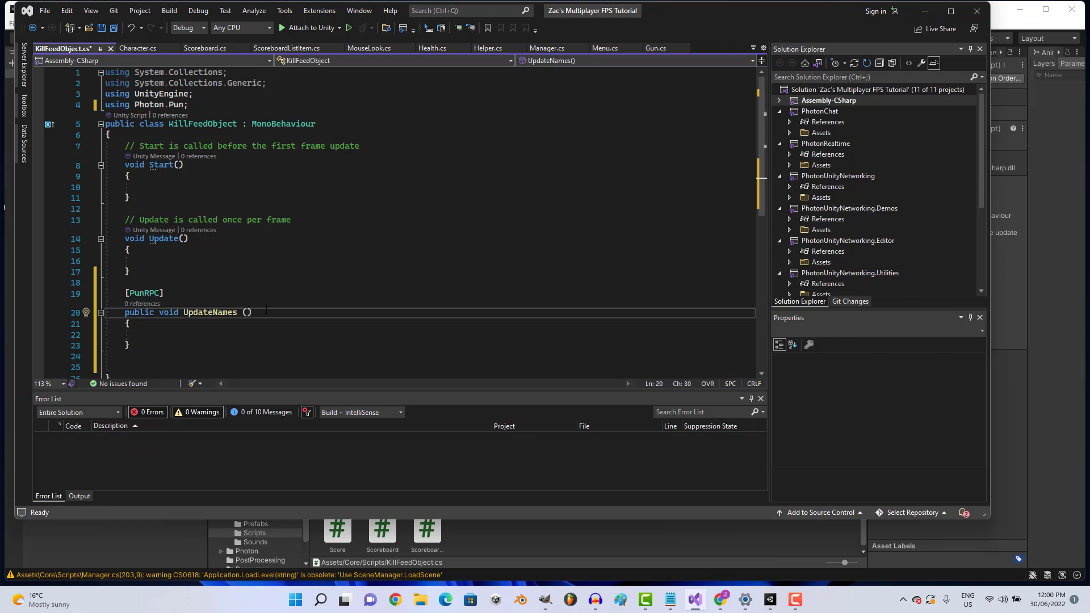
pyautogui.press('Delete')
pyautogui.write('st')
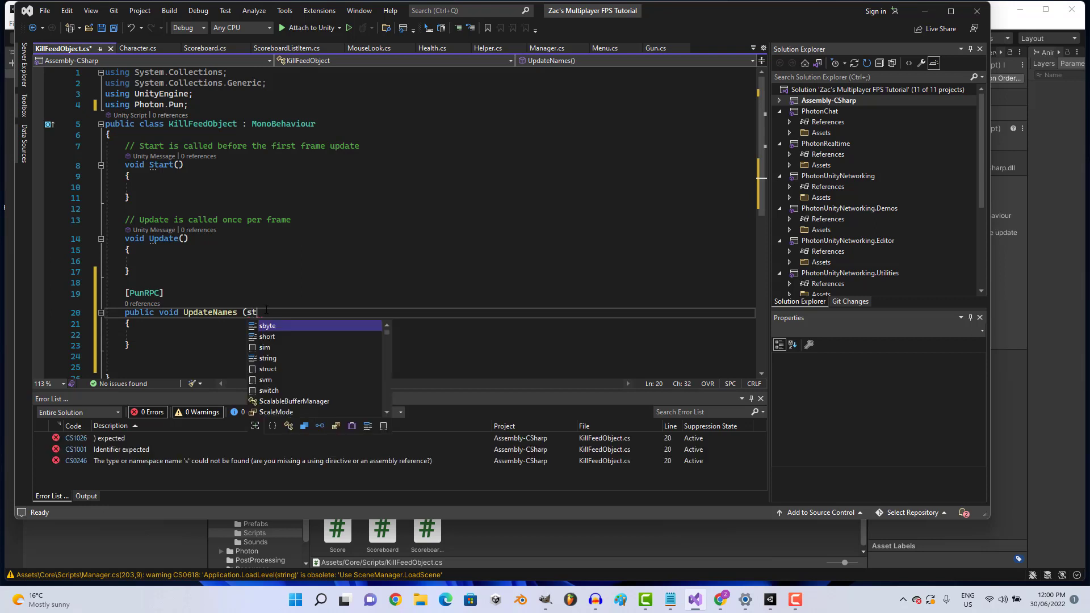
pyautogui.write('ring')
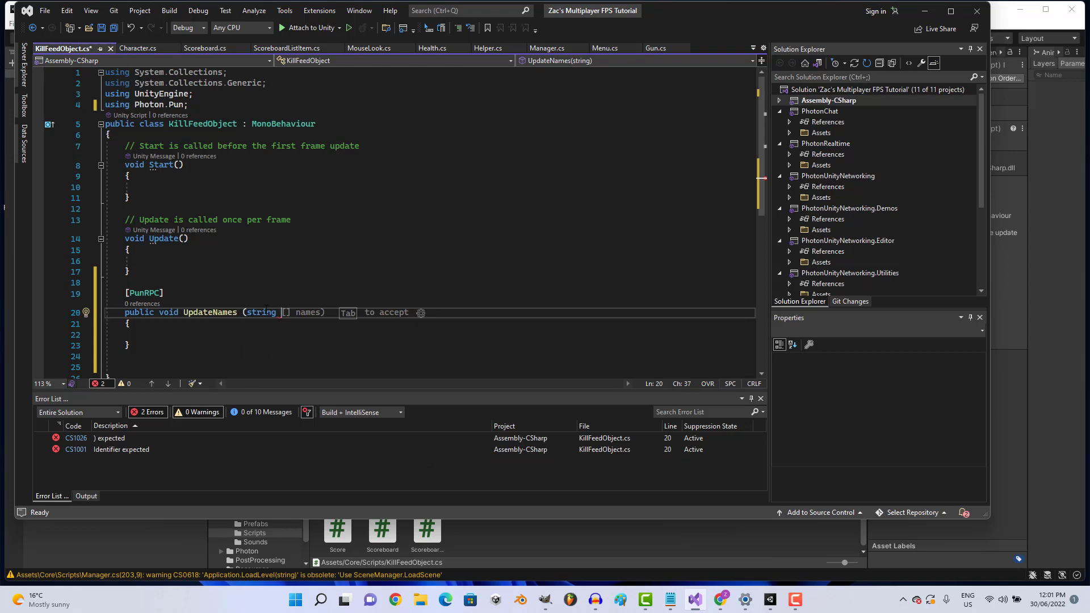
pyautogui.write('kil')
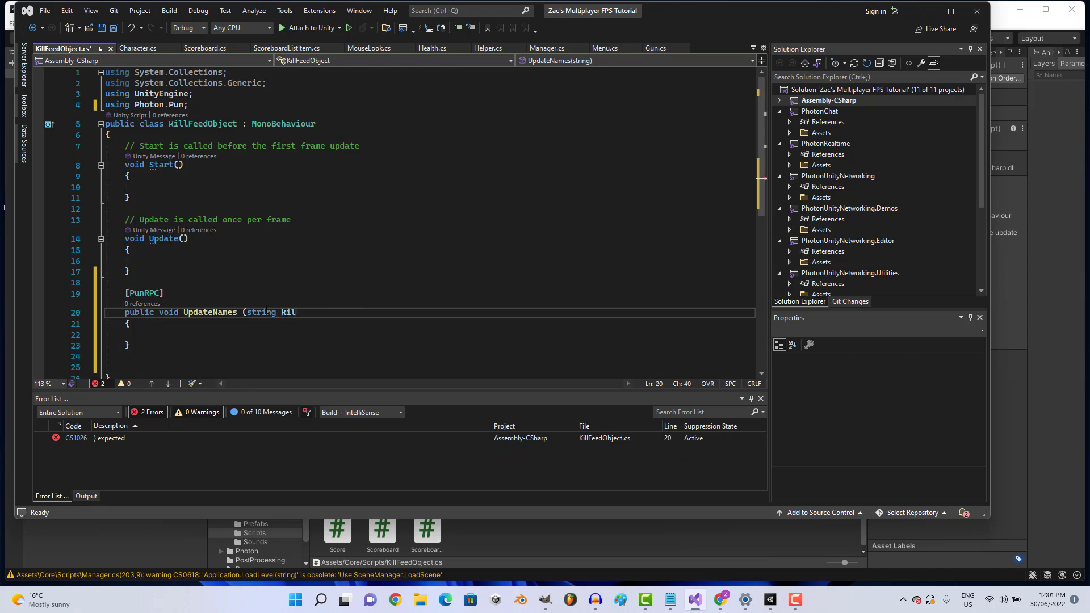
pyautogui.write('ler, string ')
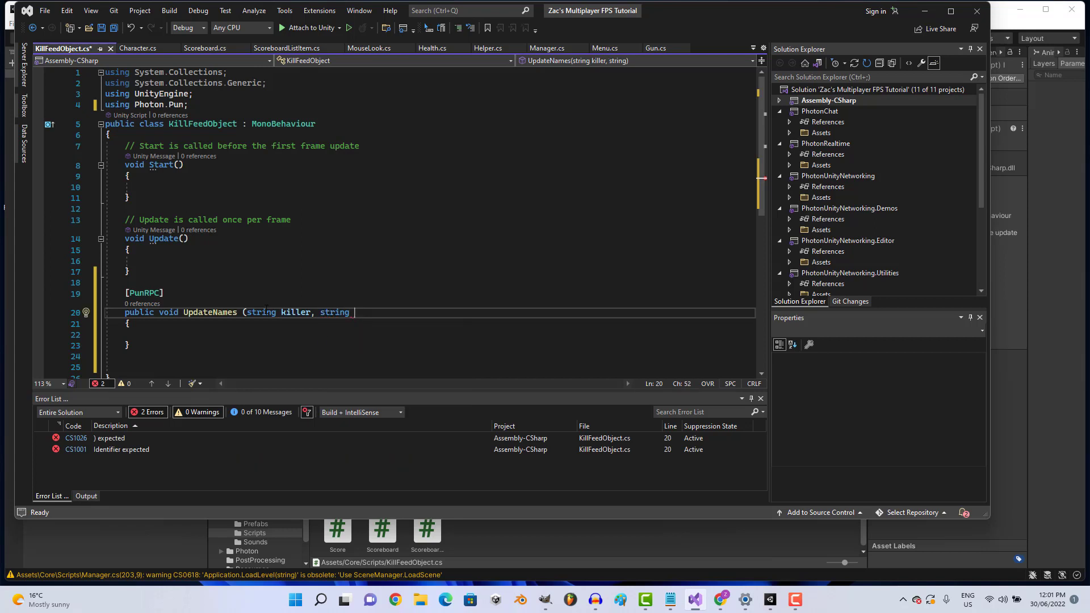
pyautogui.write('killed)')
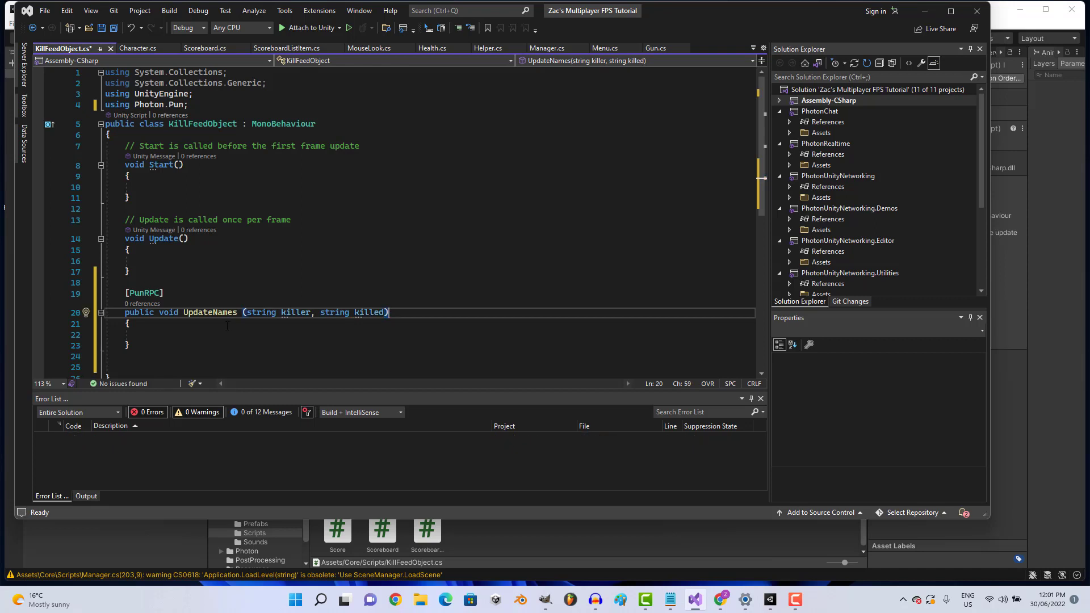
pyautogui.click(196, 333)
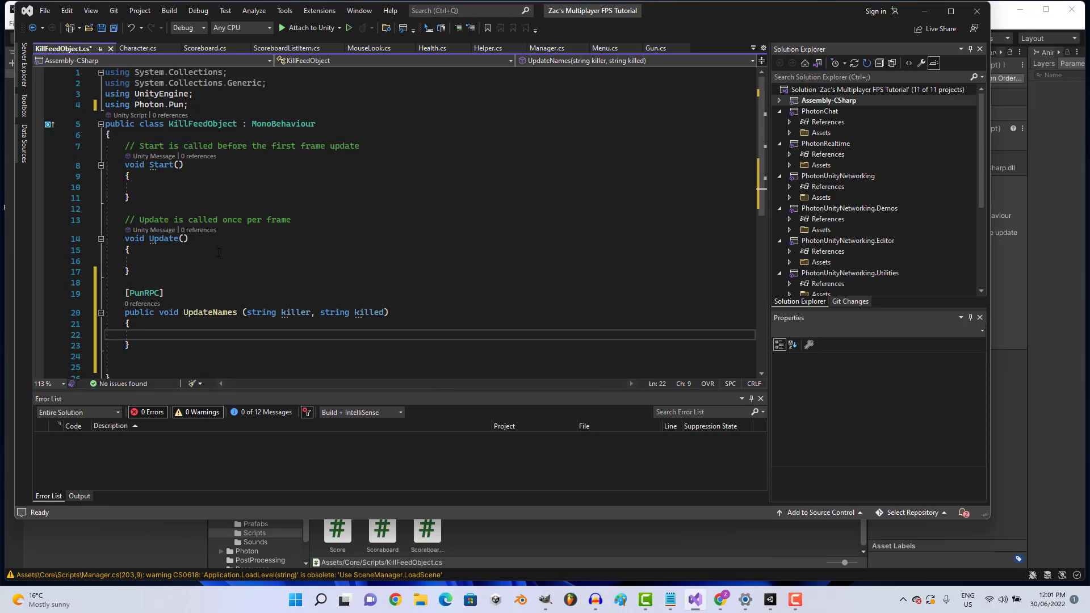
pyautogui.click(244, 136)
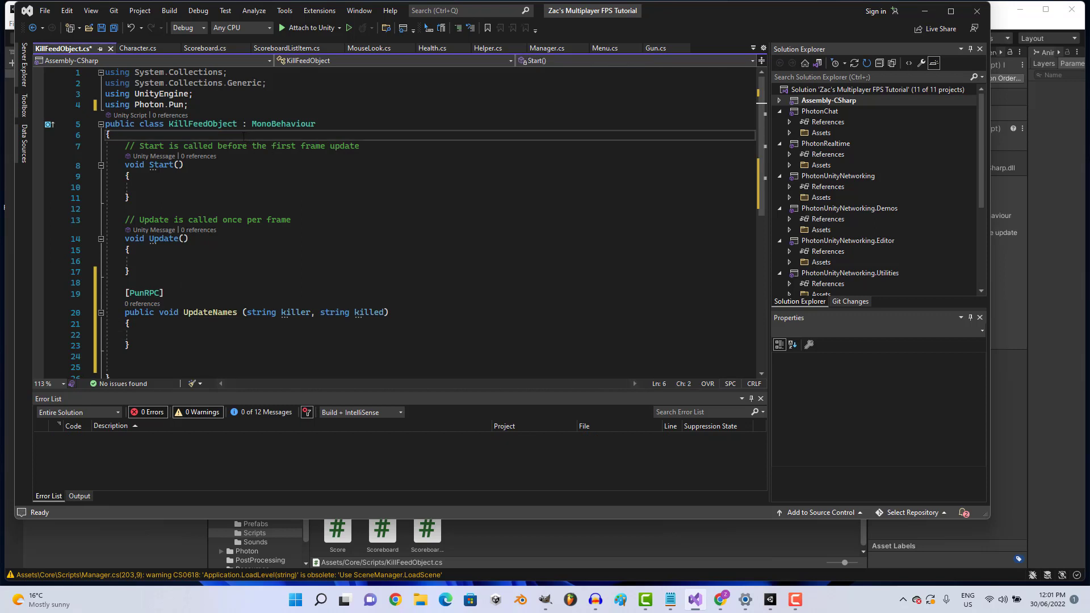
# Add 'using UnityEngine.UI;' below the Photon.Pun import.
pyautogui.press('Return')
pyautogui.press('Return')
pyautogui.press('Return')
pyautogui.press('Up')
pyautogui.write('ublic')
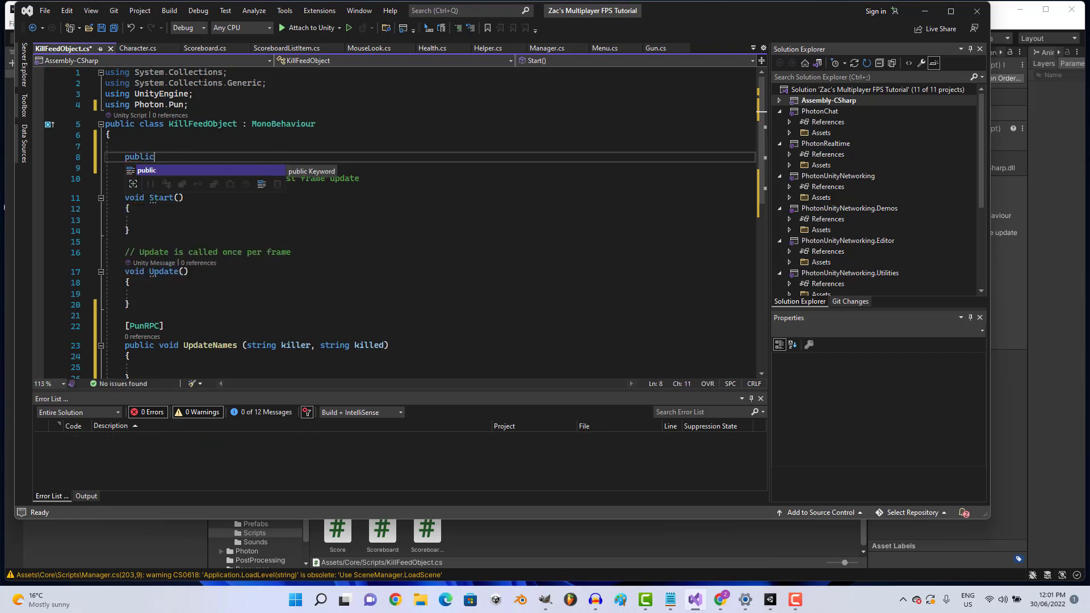
pyautogui.click(204, 104)
pyautogui.press('Return')
pyautogui.write('usin')
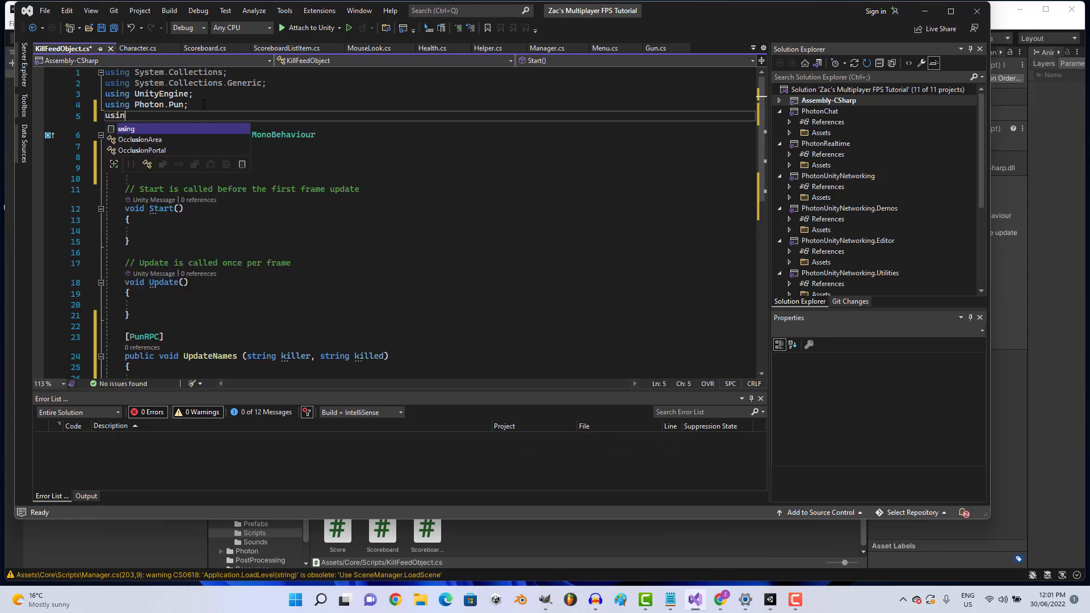
pyautogui.write('g UnityEngine')
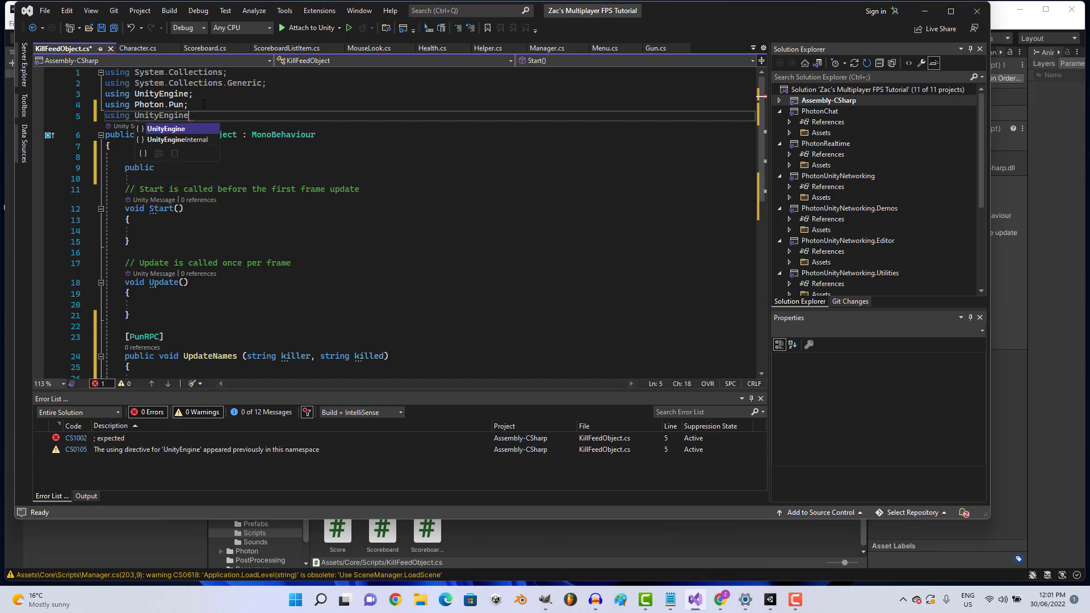
pyautogui.write('.UI;')
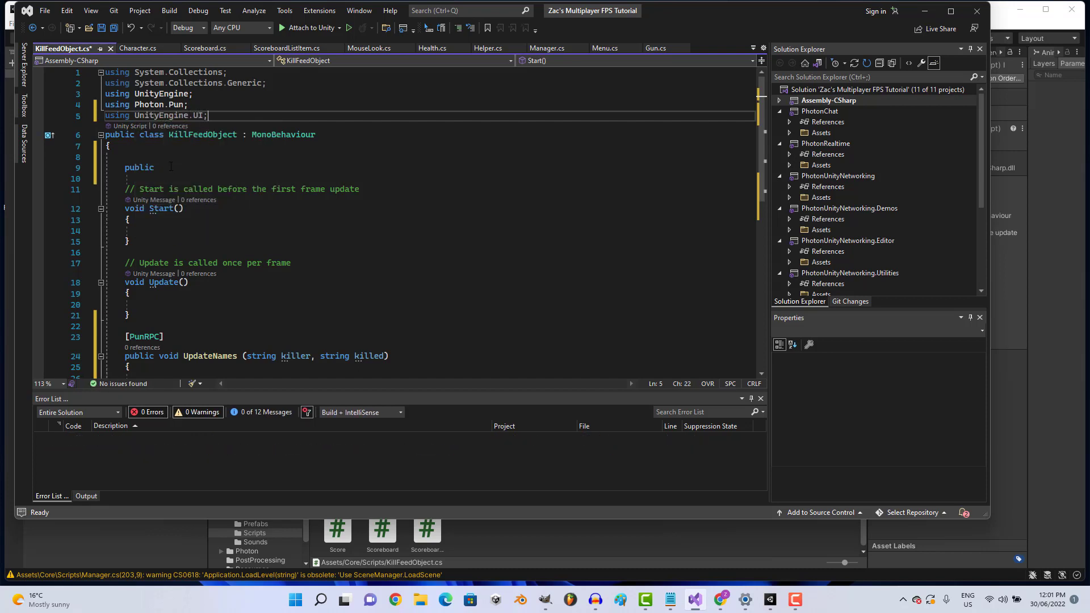
# Declare 'public Text Killer;' and 'public Text Killed;' at the top of the class.
pyautogui.click(171, 165)
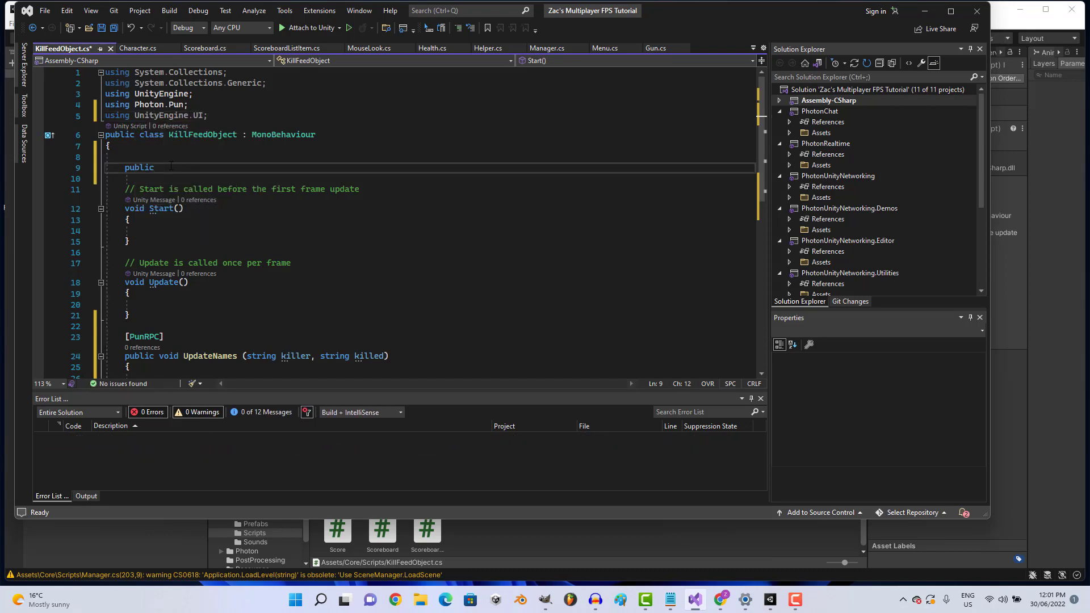
pyautogui.write('Text ')
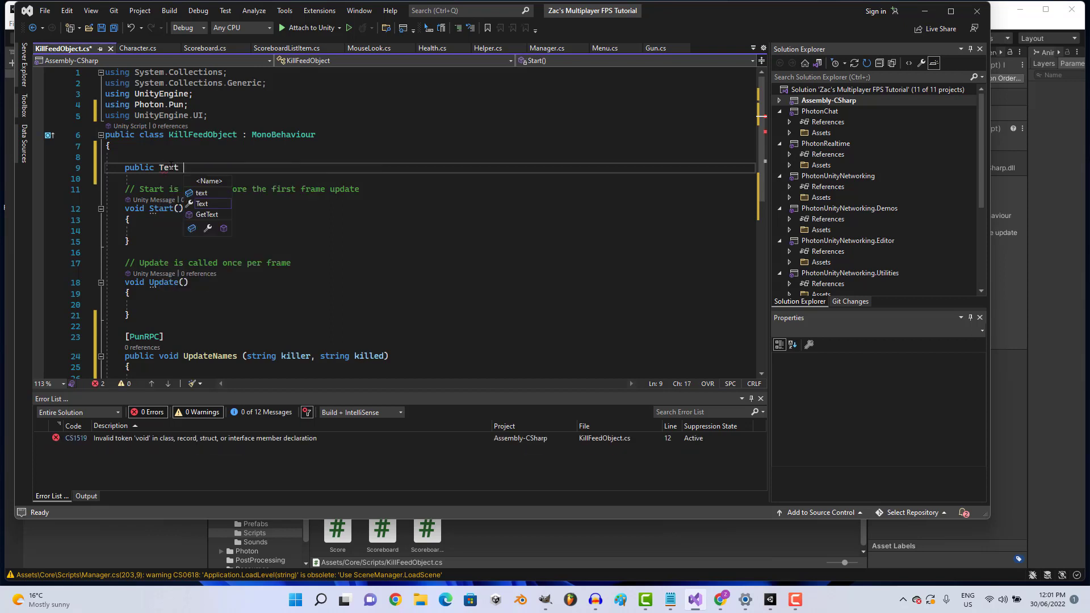
pyautogui.write('killer;')
pyautogui.press('Return')
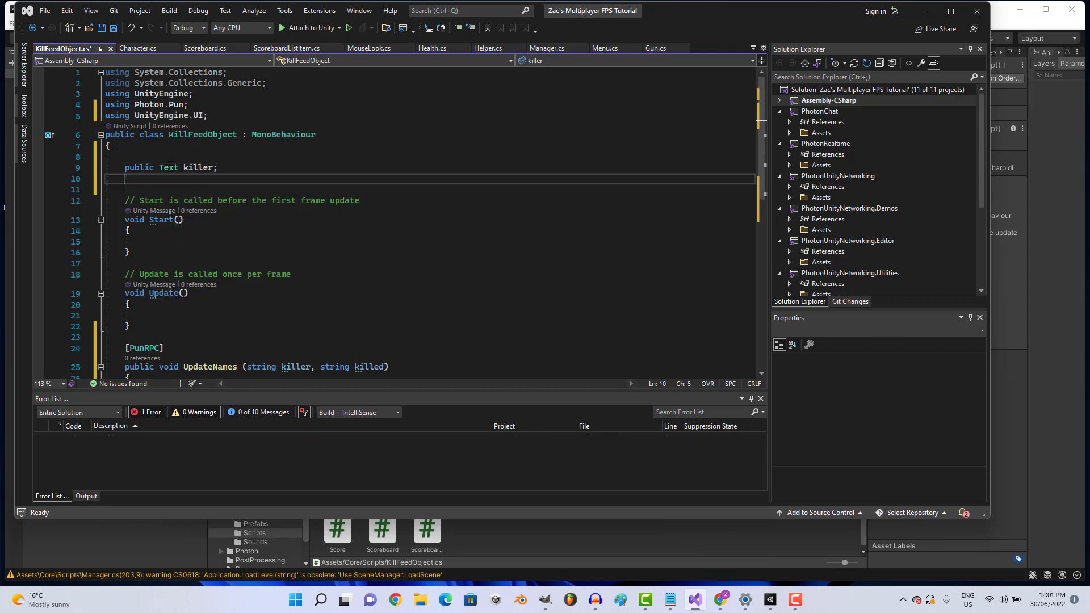
pyautogui.write('public te')
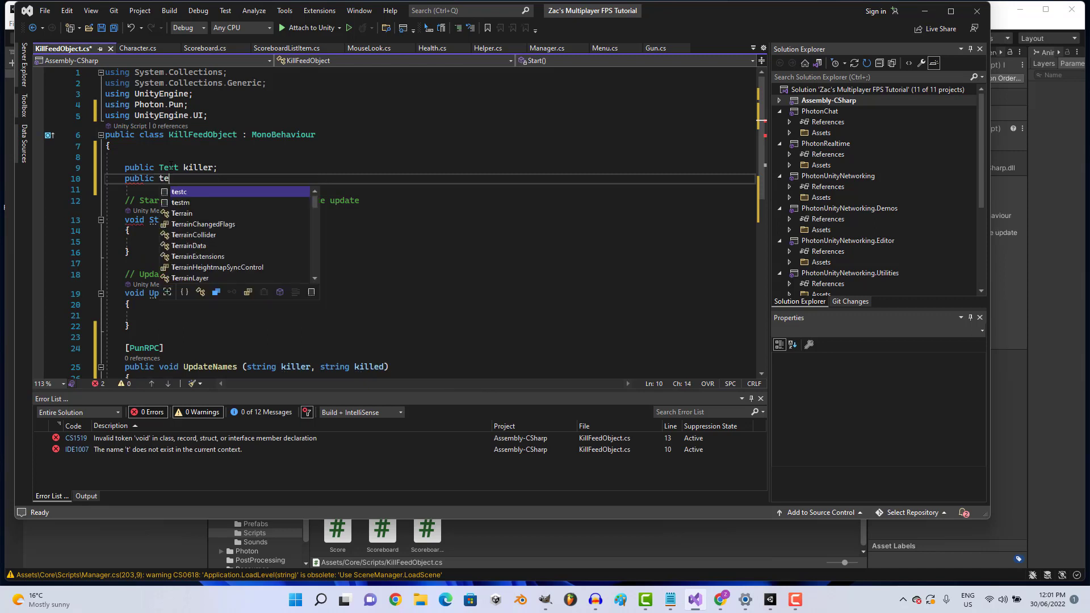
pyautogui.press('BackSpace')
pyautogui.press('BackSpace')
pyautogui.press('BackSpace')
pyautogui.press('BackSpace')
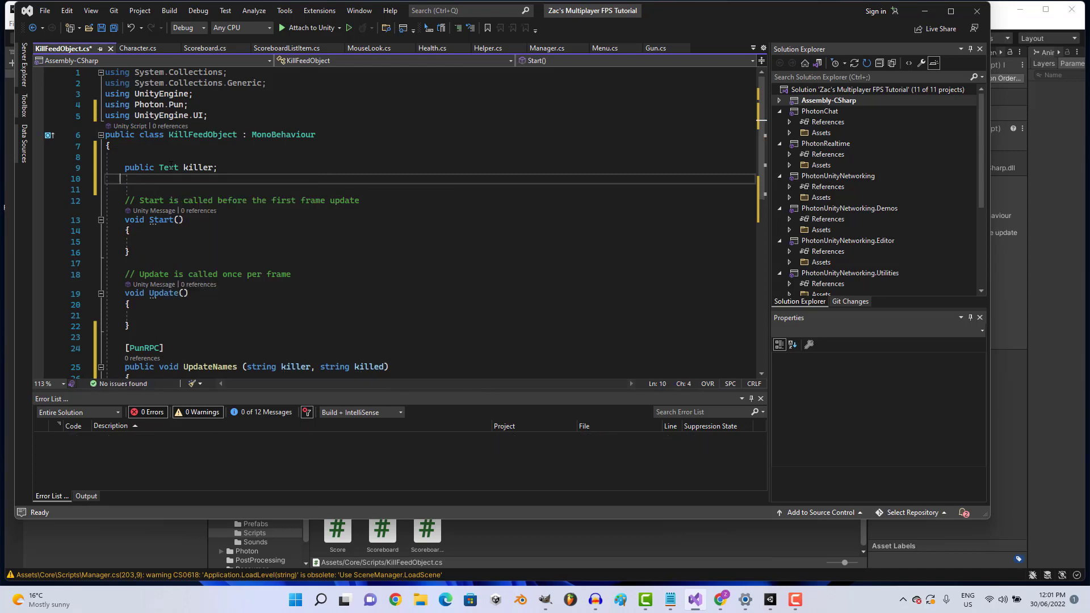
pyautogui.press('BackSpace')
pyautogui.press('BackSpace')
pyautogui.press('BackSpace')
pyautogui.press('BackSpace')
pyautogui.press('BackSpace')
pyautogui.press('BackSpace')
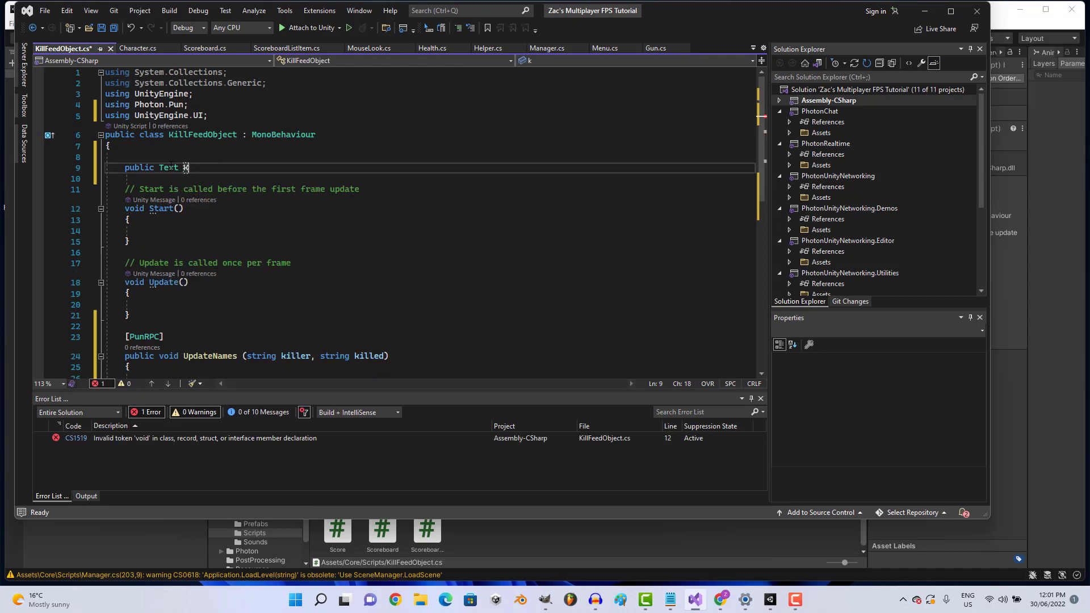
pyautogui.write('Killer;')
pyautogui.press('Return')
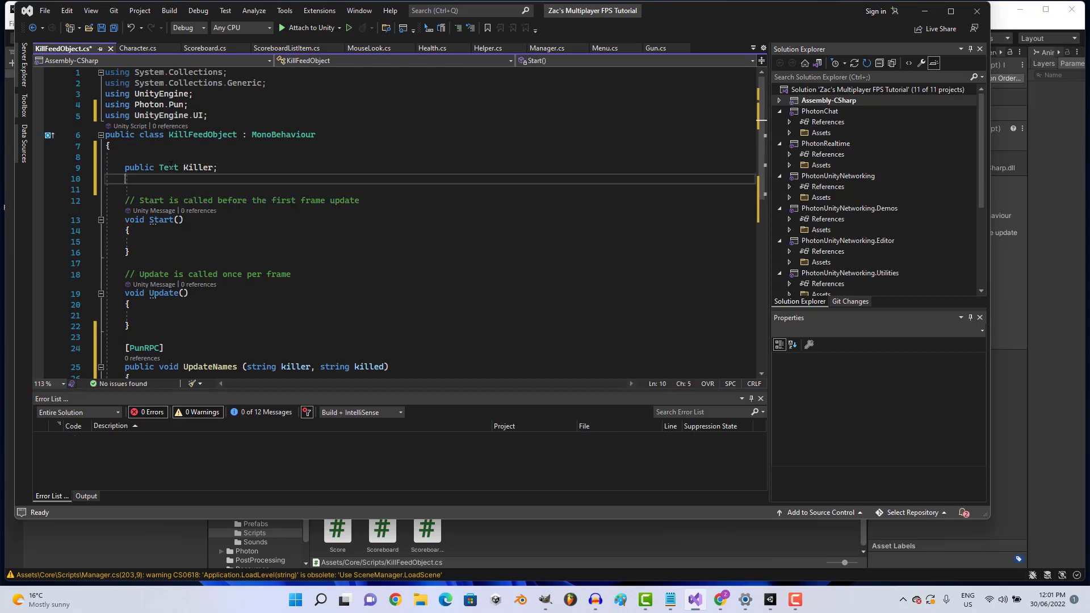
pyautogui.write('publi')
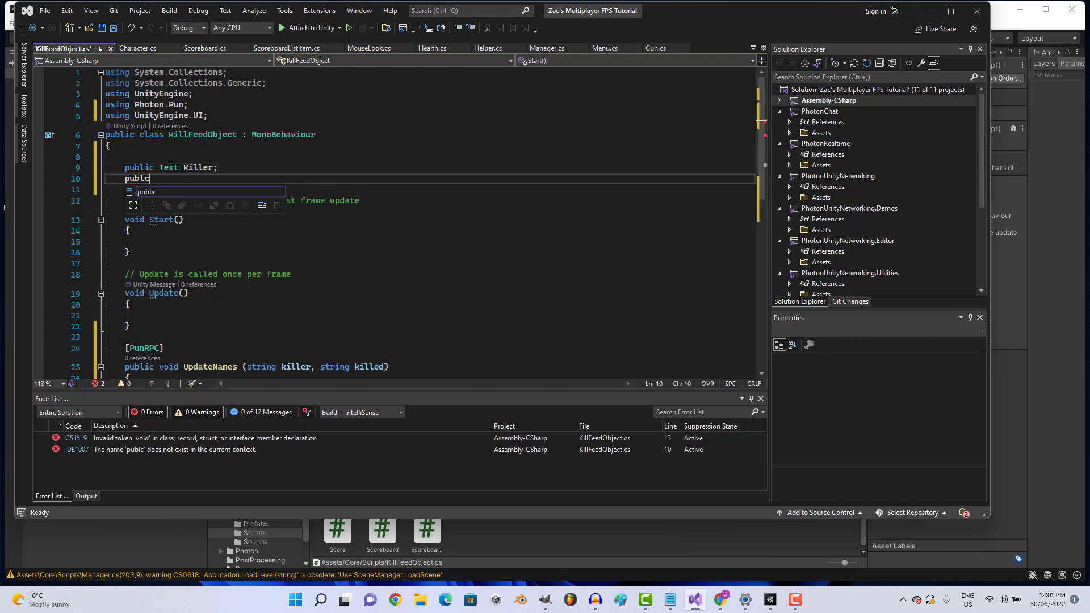
pyautogui.write('oc')
pyautogui.press('BackSpace')
pyautogui.press('BackSpace')
pyautogui.write('c ')
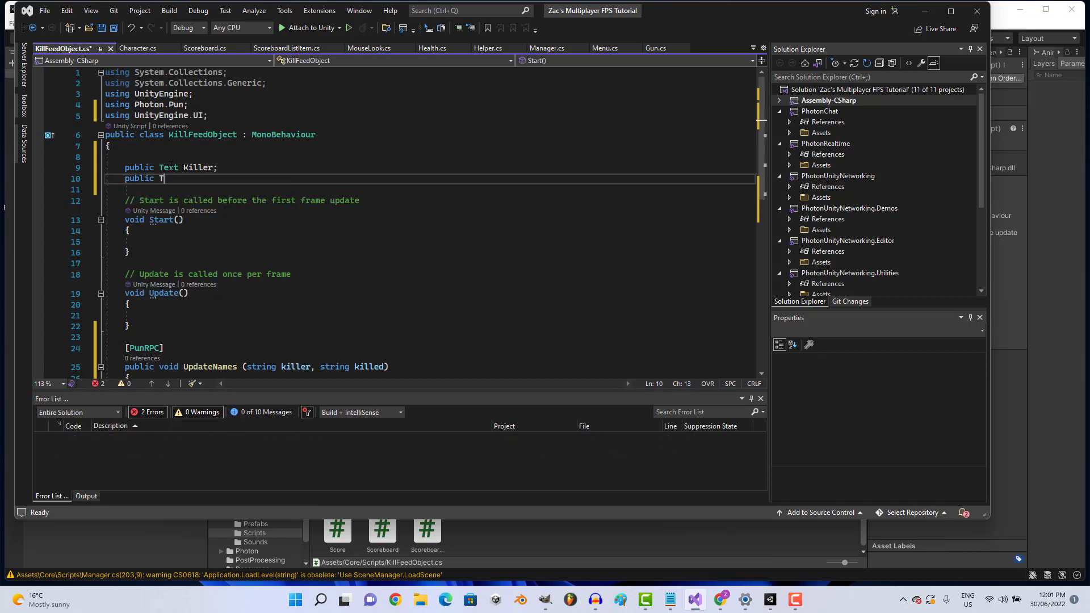
pyautogui.write('Text')
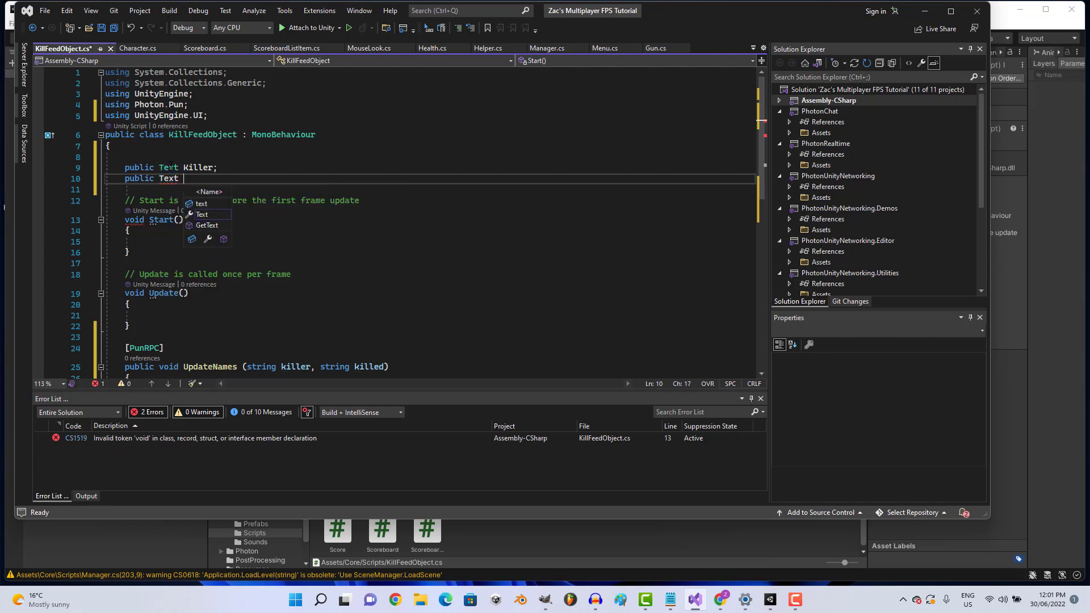
pyautogui.write(' Killed;')
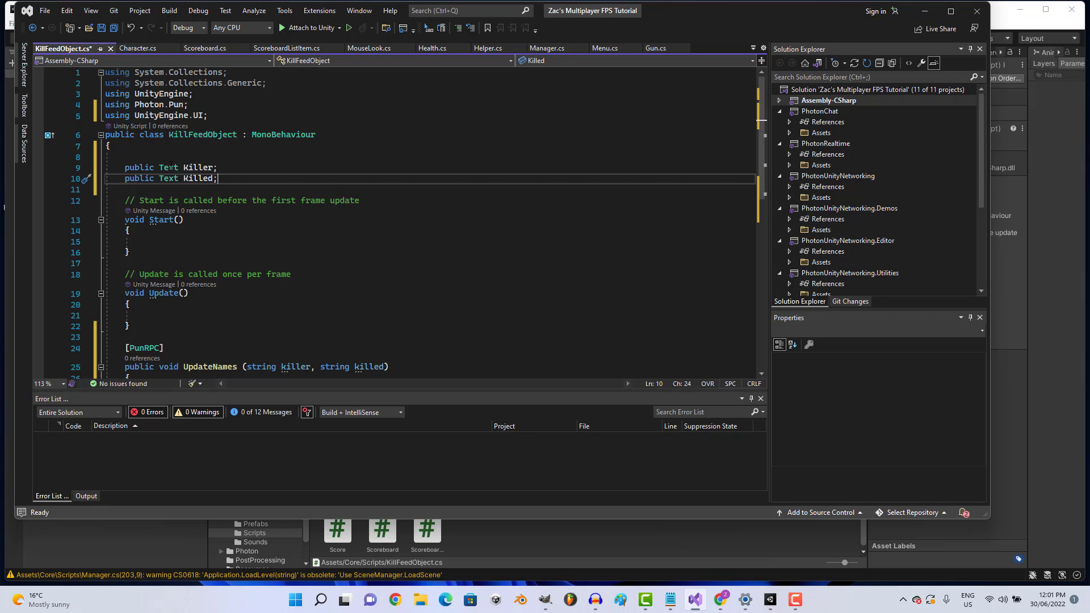
# Write 'Killer.text = killer;' and 'Killed.text = killed;' in UpdateNames, then save the script.
pyautogui.scroll(-2, 195, 267)
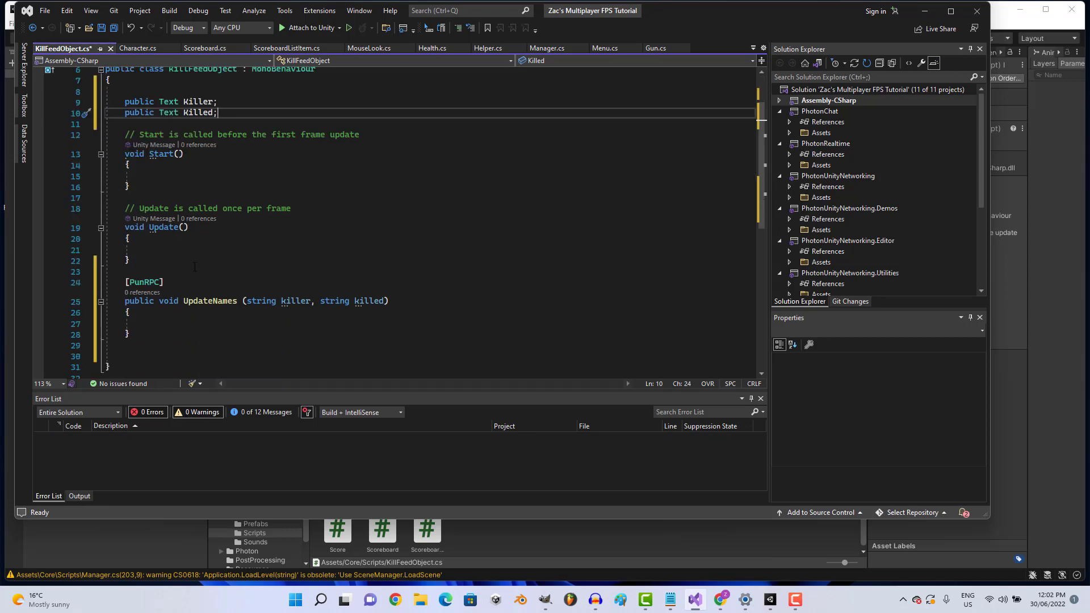
pyautogui.click(182, 323)
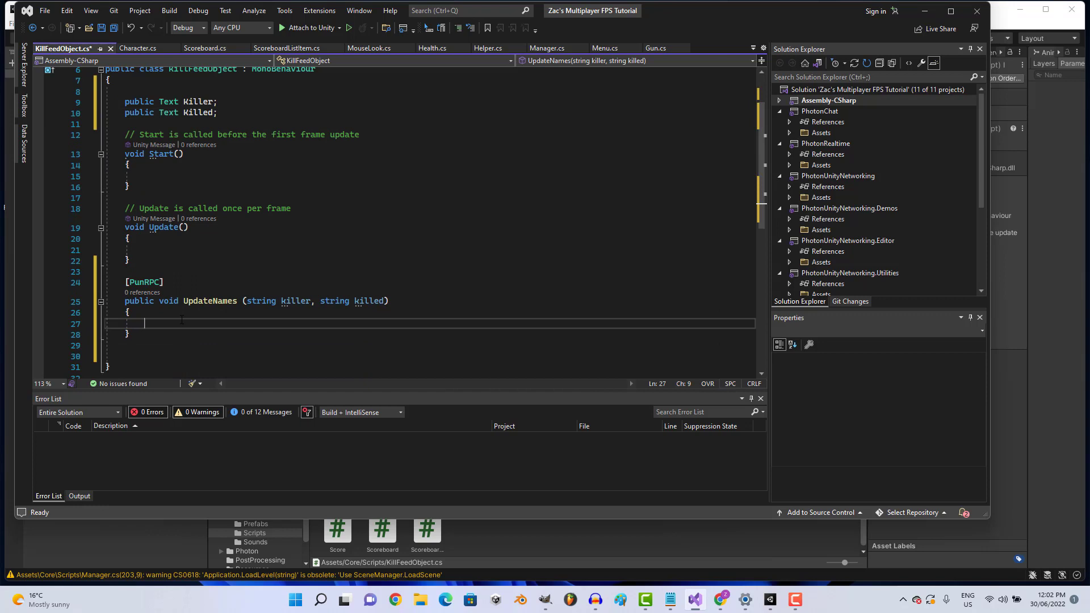
pyautogui.write('Killer.')
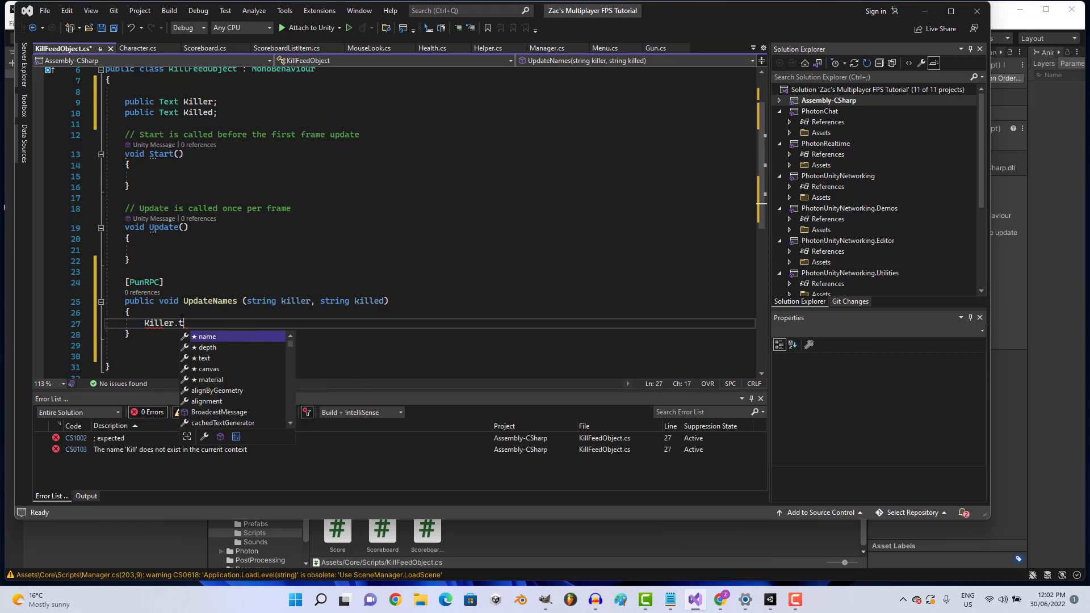
pyautogui.write('text')
pyautogui.press('Tab')
pyautogui.press('Tab')
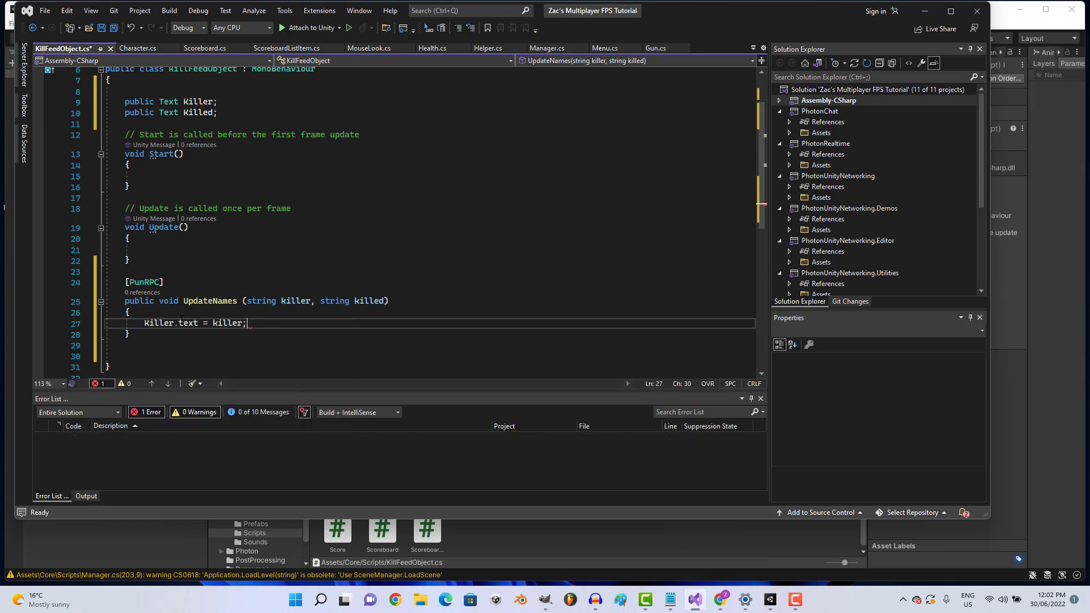
pyautogui.press('Return')
pyautogui.write('Ki')
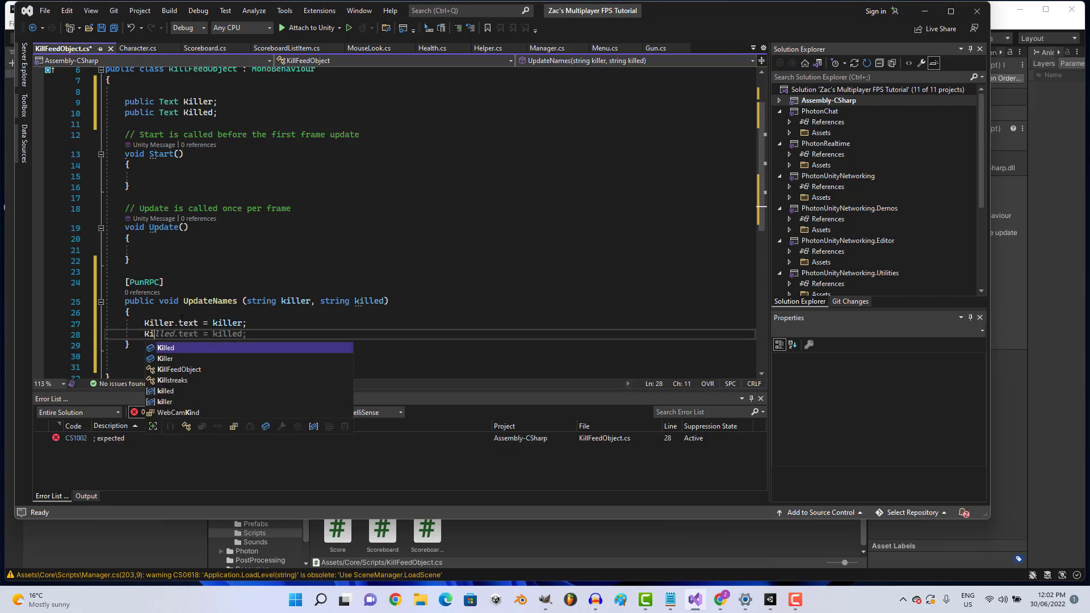
pyautogui.write('lled.tex')
pyautogui.press('Tab')
pyautogui.press('Tab')
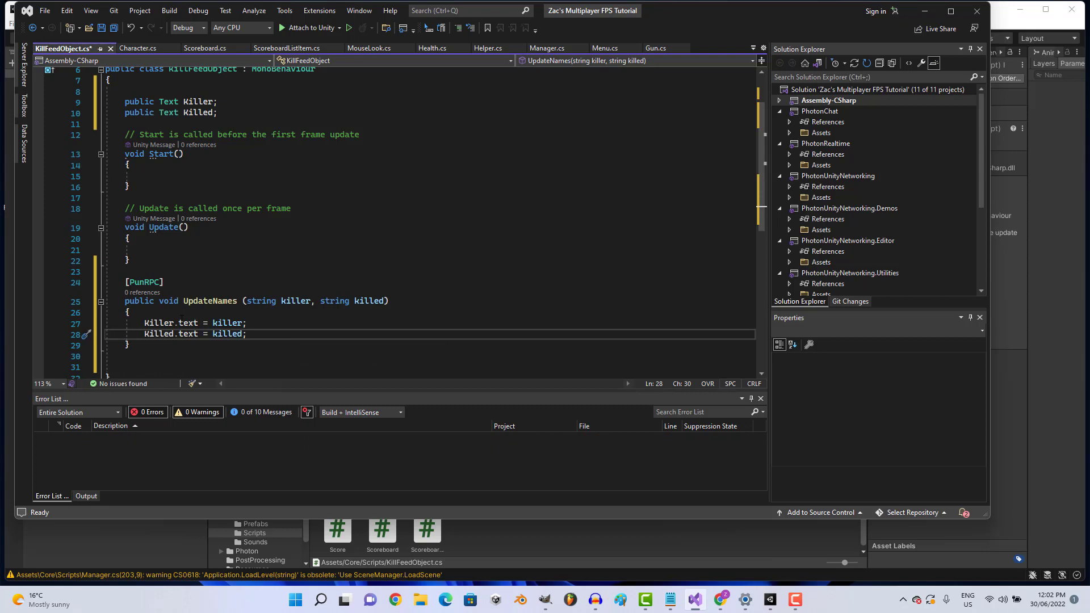
pyautogui.hotkey('ctrl', 's')
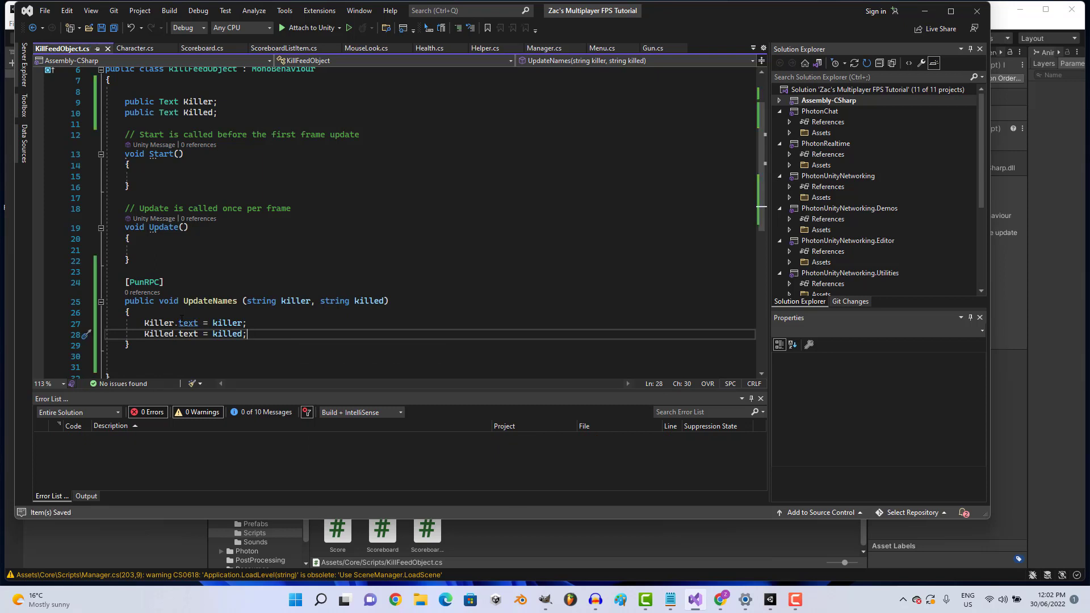
pyautogui.hotkey('ctrl', 's')
pyautogui.hotkey('ctrl', 's')
pyautogui.hotkey('ctrl', 's')
# Back in Unity, create a C# script named Killfeed in Assets/Core/Scripts.
pyautogui.click(588, 531)
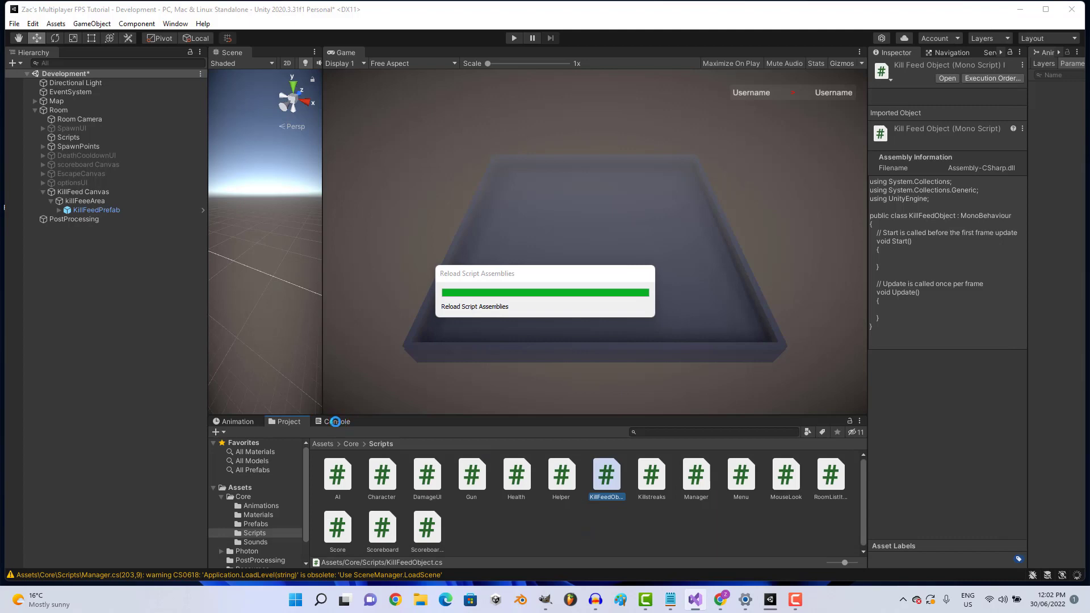
pyautogui.click(335, 421)
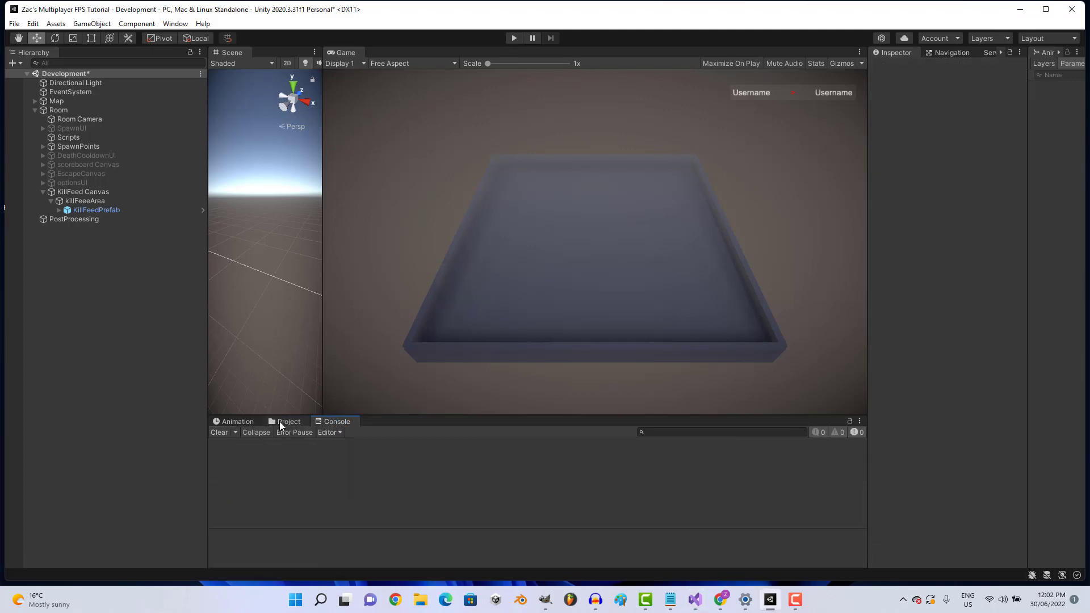
pyautogui.click(279, 424)
pyautogui.rightClick(495, 538)
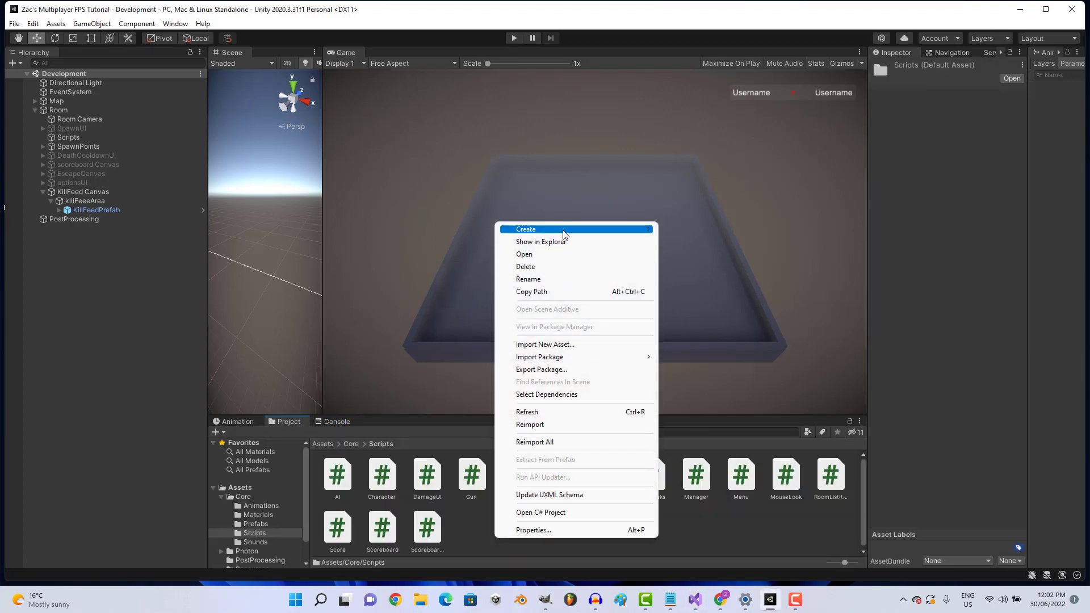
pyautogui.moveTo(565, 230)
pyautogui.click(675, 147)
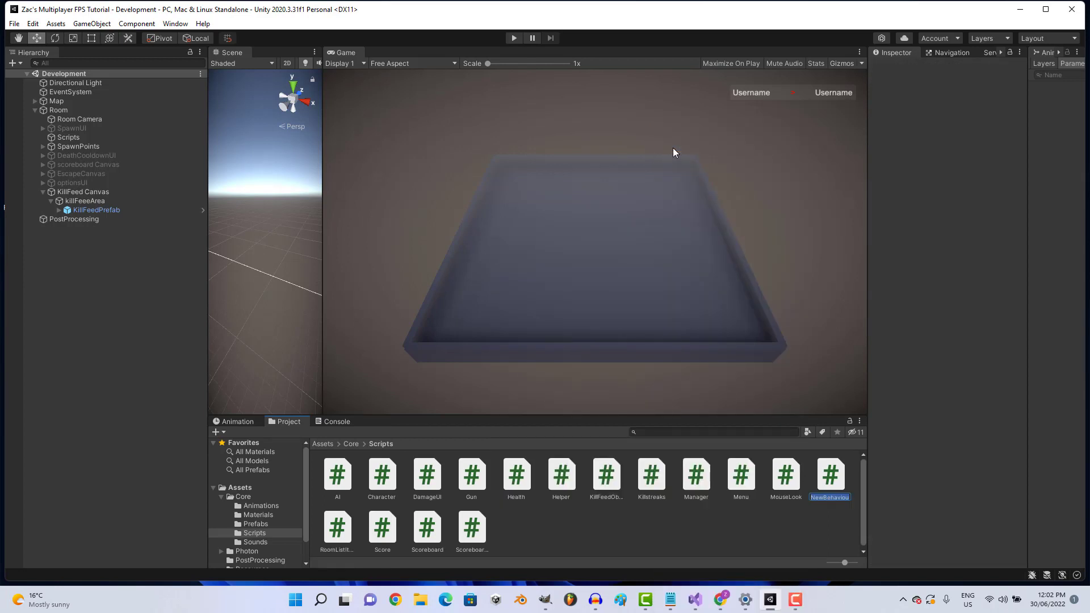
pyautogui.write('Killfeed')
pyautogui.press('Return')
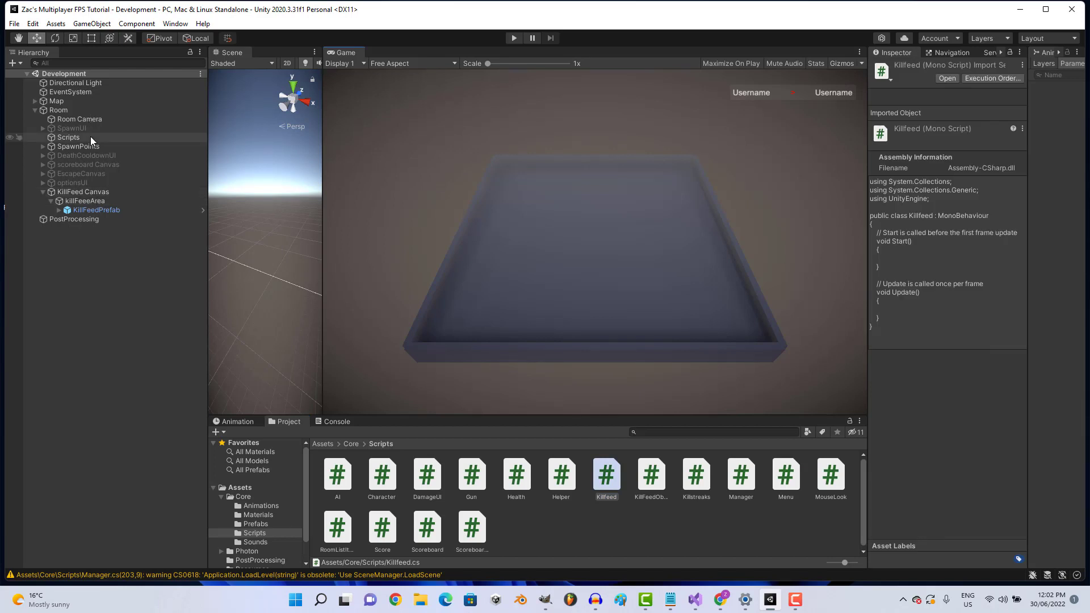
# Attach Killfeed to the Scripts object and KillFeedObject to KillFeedPrefab.
pyautogui.click(74, 138)
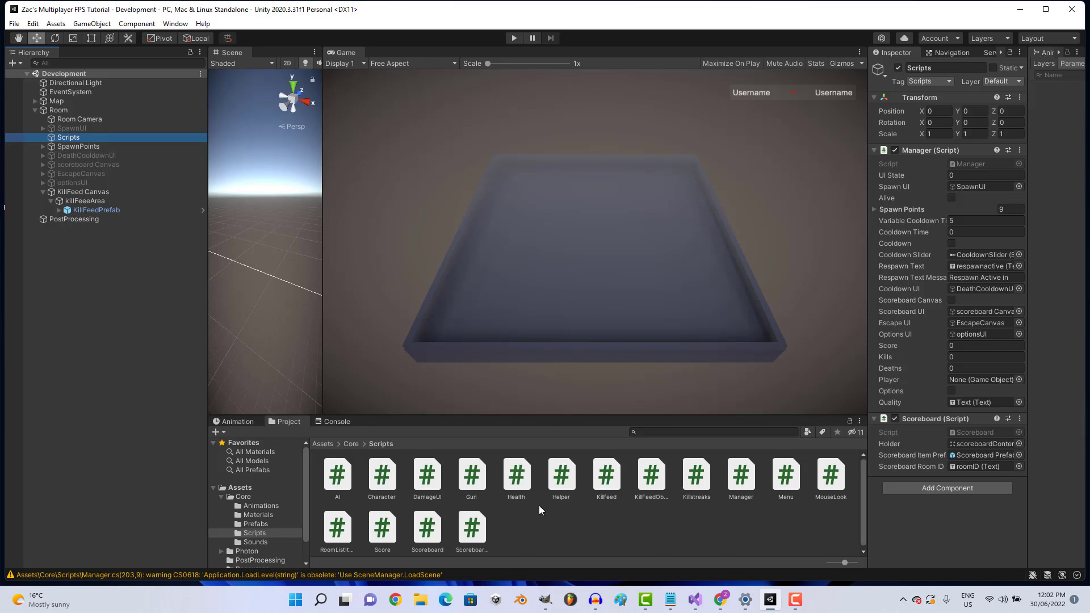
pyautogui.moveTo(607, 475); pyautogui.dragTo(925, 508)
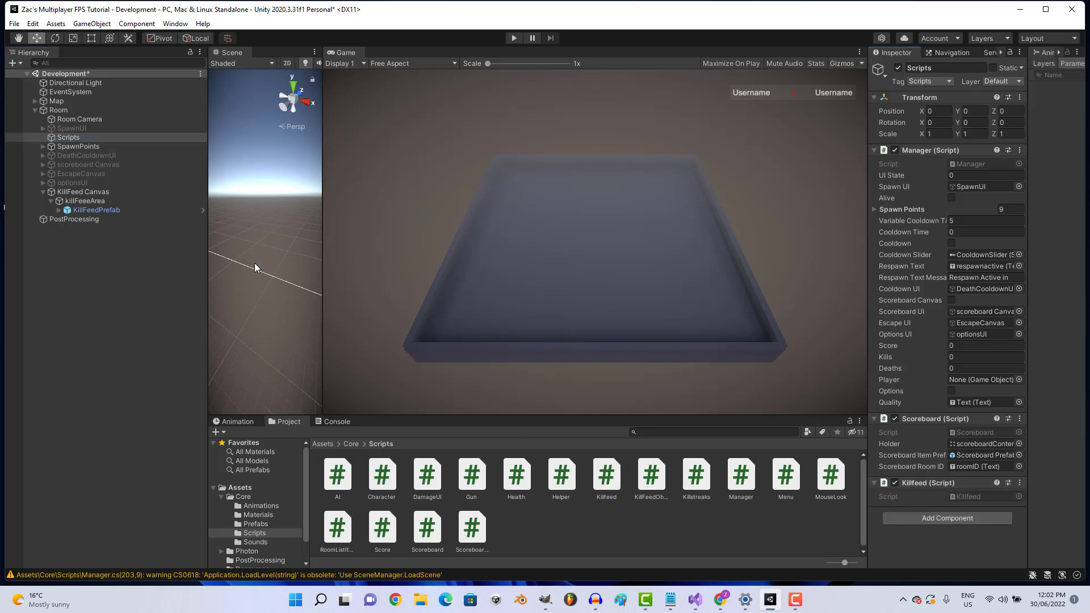
pyautogui.click(122, 209)
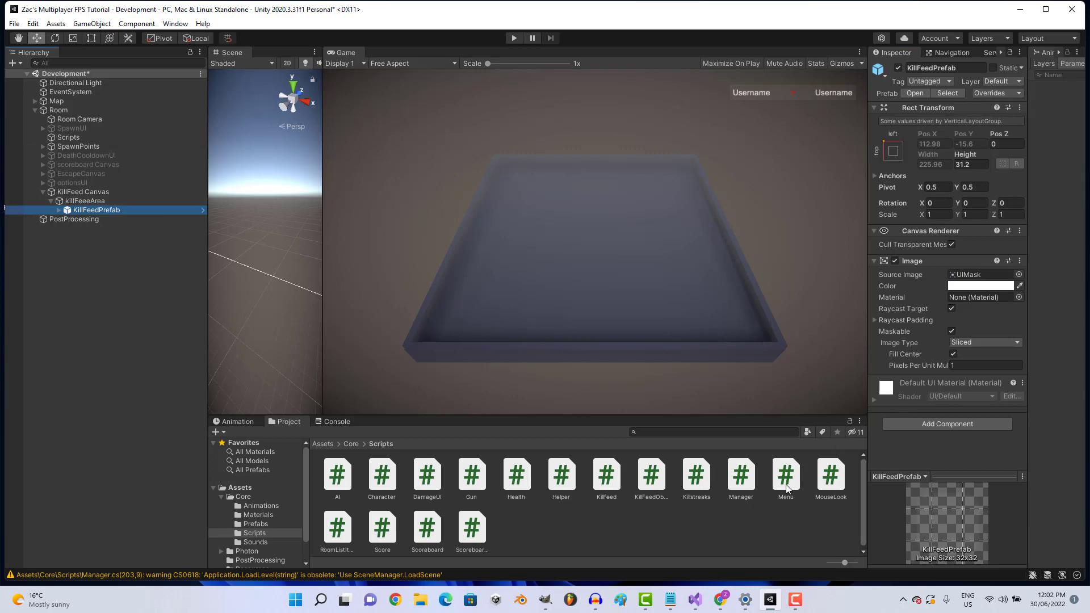
pyautogui.moveTo(659, 474); pyautogui.dragTo(948, 440)
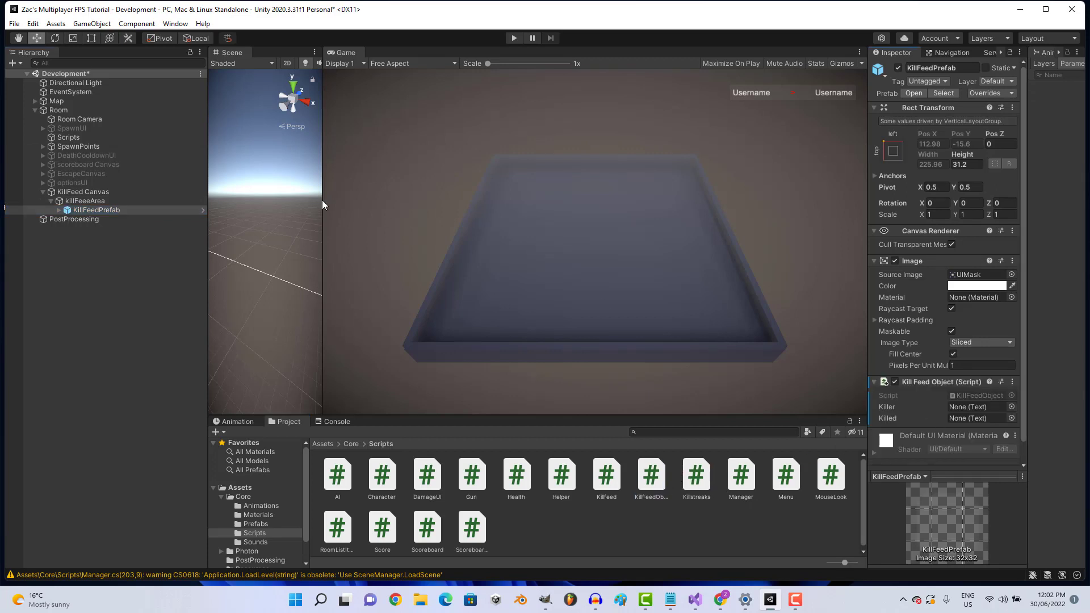
# Link the Killer and Killed texts to KillFeedObject's fields and apply all overrides to the prefab.
pyautogui.click(59, 210)
pyautogui.moveTo(97, 221); pyautogui.dragTo(969, 407)
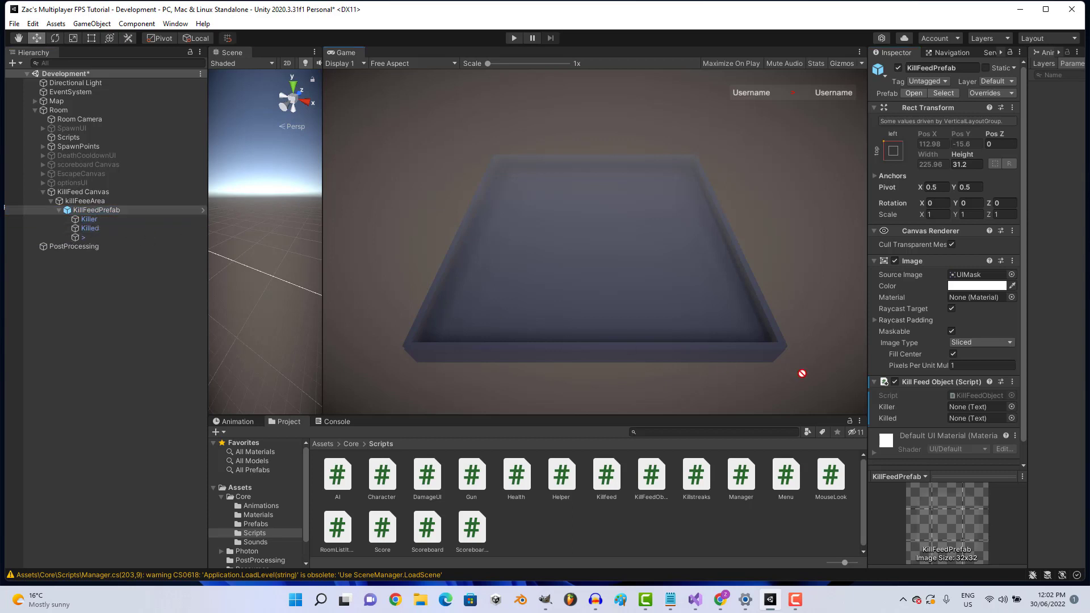
pyautogui.moveTo(90, 229); pyautogui.dragTo(966, 418)
pyautogui.click(134, 202)
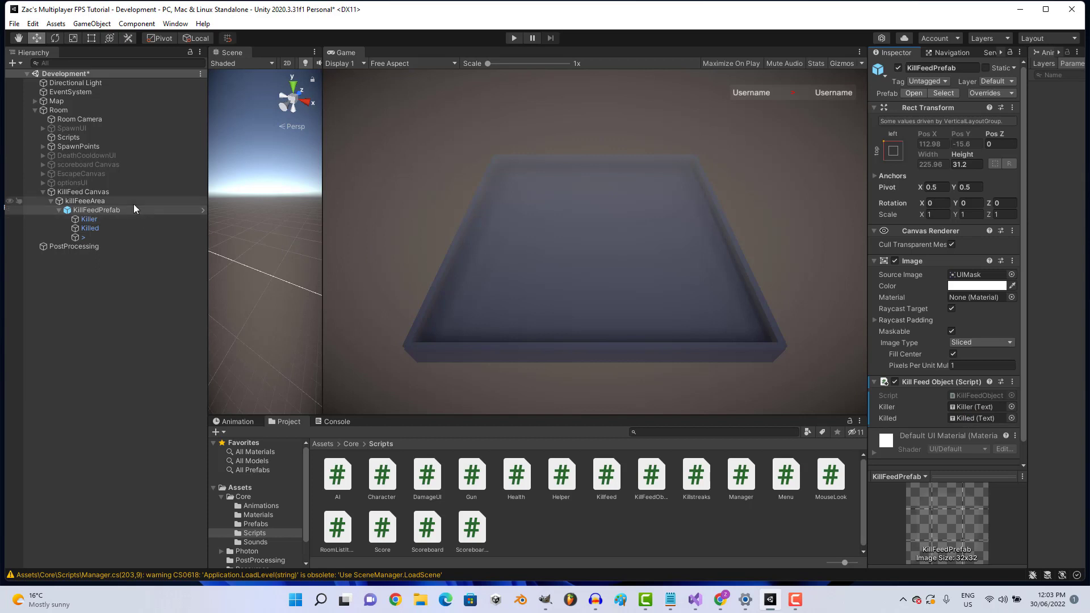
pyautogui.click(138, 209)
pyautogui.click(1007, 95)
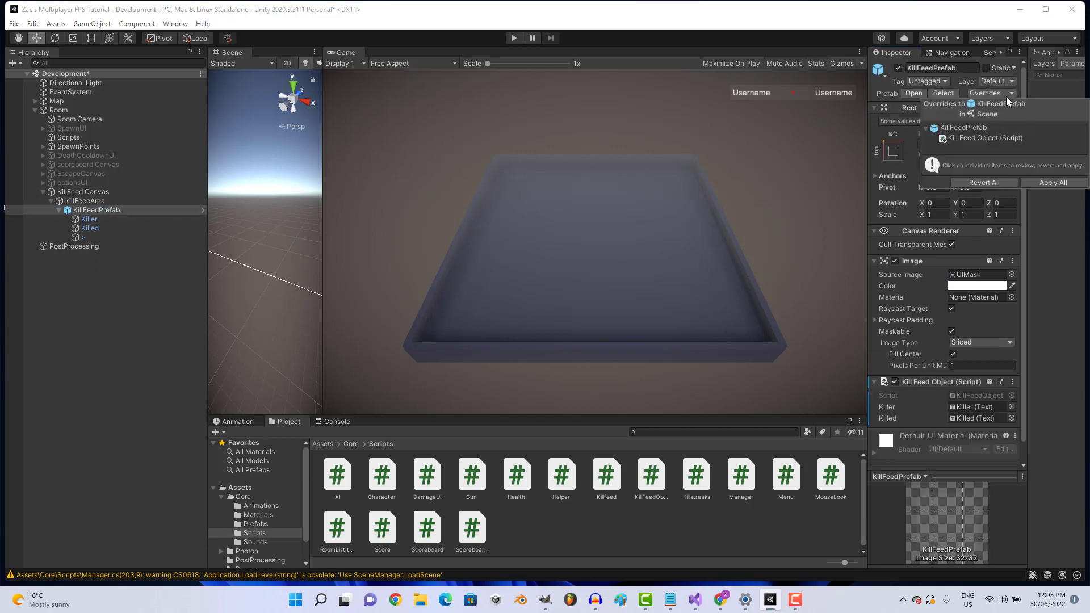
pyautogui.click(1029, 181)
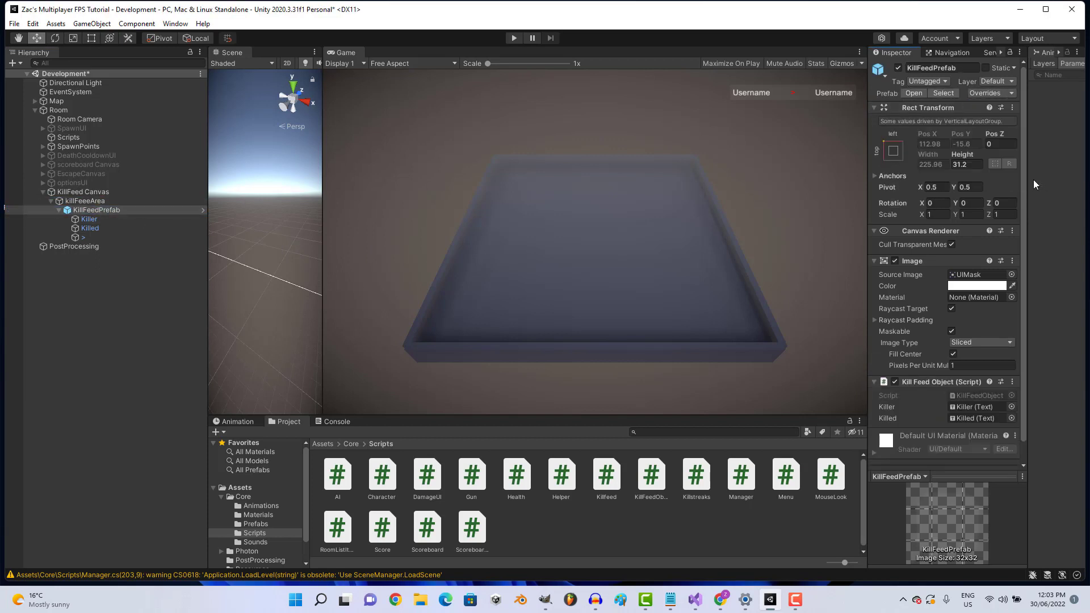
# Delete the KillFeedPrefab instance, save the scene, and save the script in Visual Studio.
pyautogui.click(147, 210)
pyautogui.press('Delete')
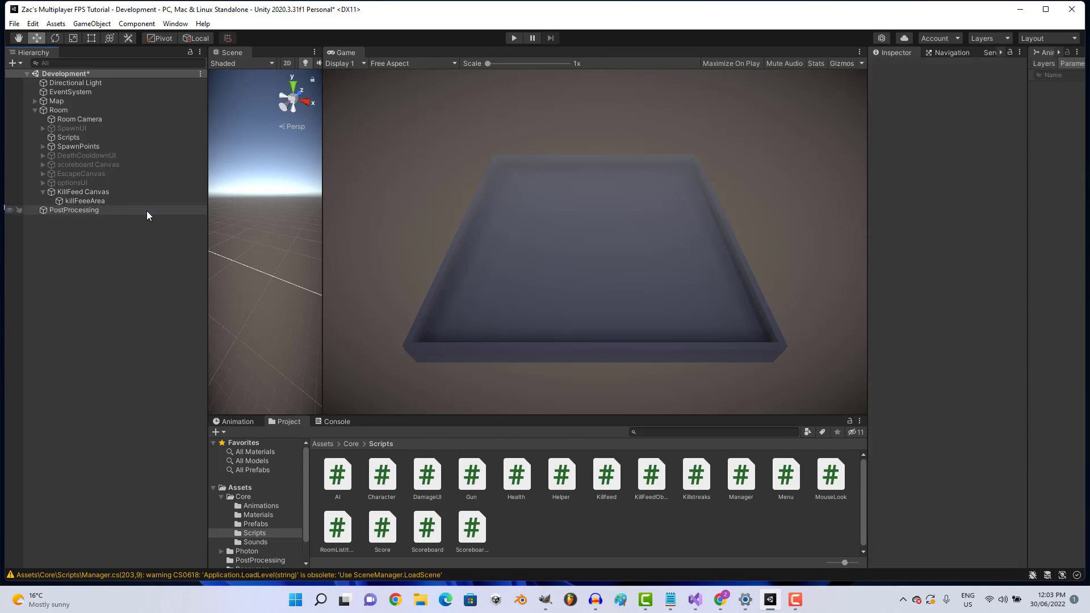
pyautogui.hotkey('ctrl', 's')
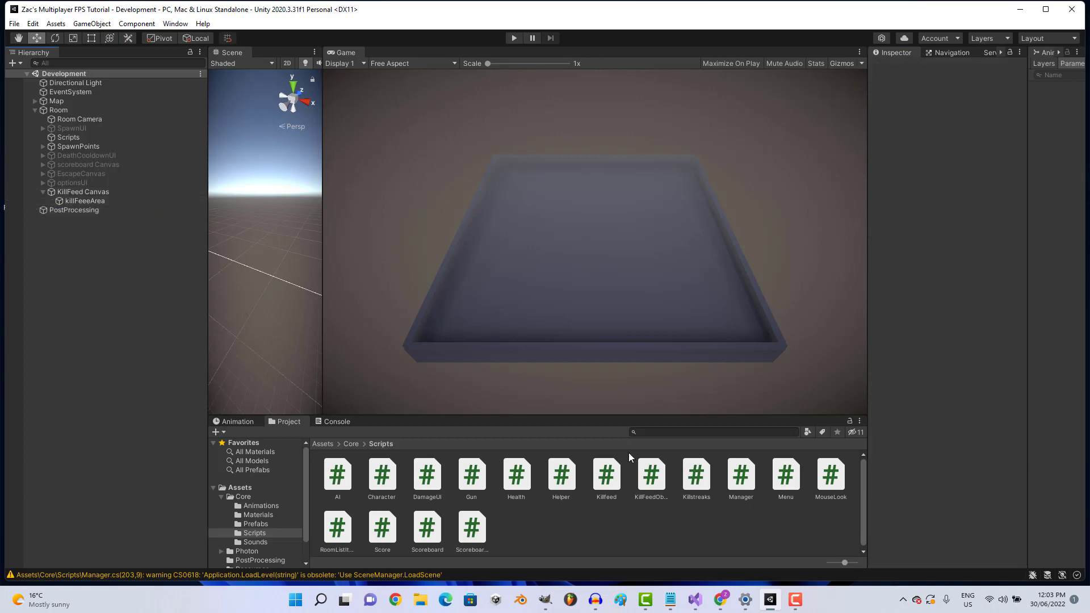
pyautogui.click(704, 600)
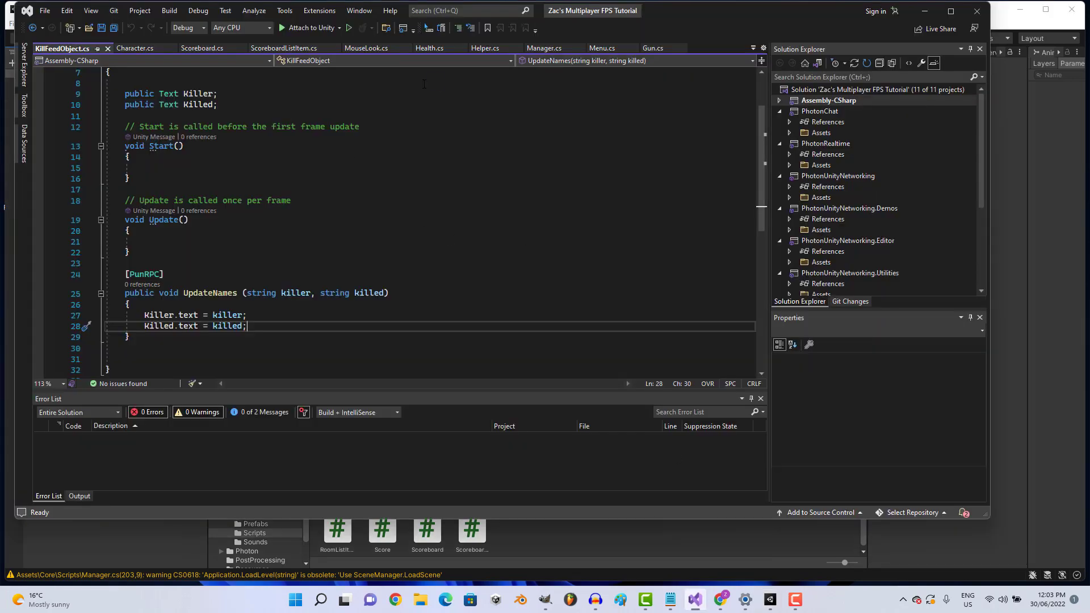
pyautogui.hotkey('ctrl', 's')
pyautogui.click(230, 546)
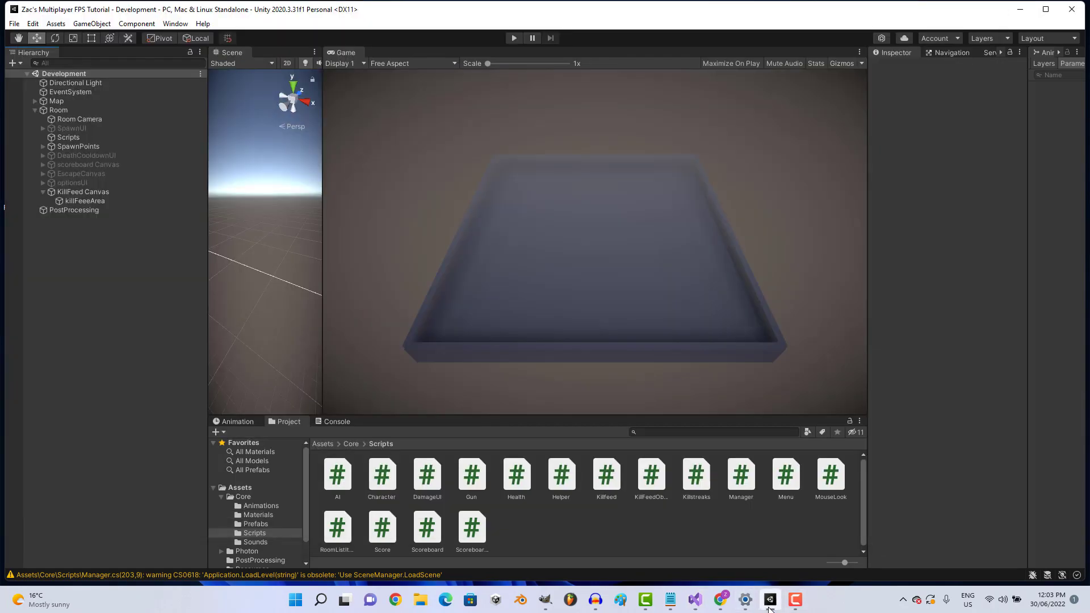
# Open Killfeed.cs and add an empty public void PlayerKilled() method after Update.
pyautogui.doubleClick(612, 474)
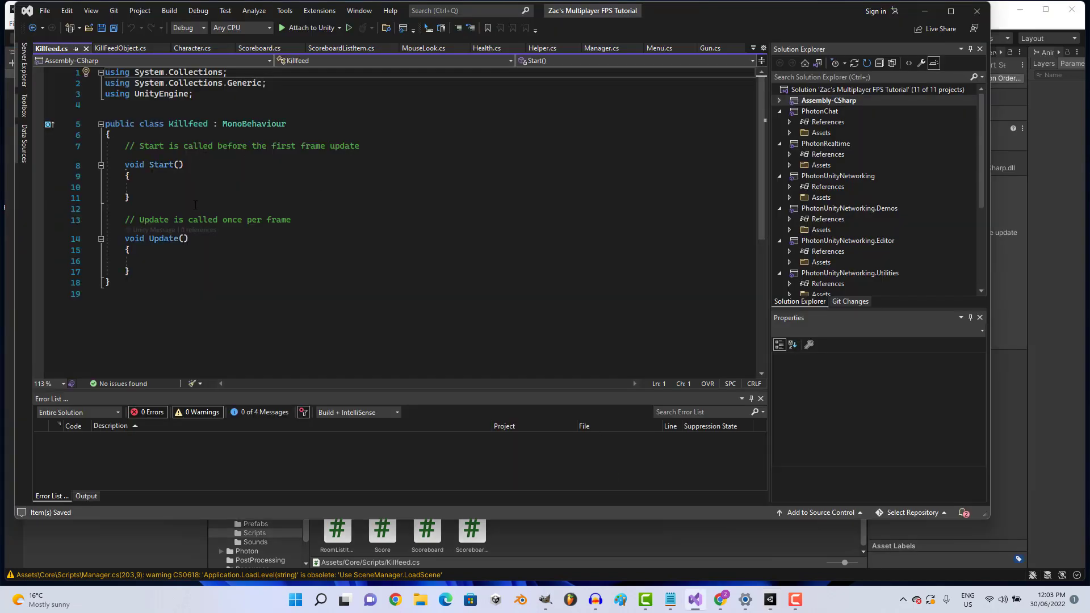
pyautogui.click(178, 262)
pyautogui.click(176, 270)
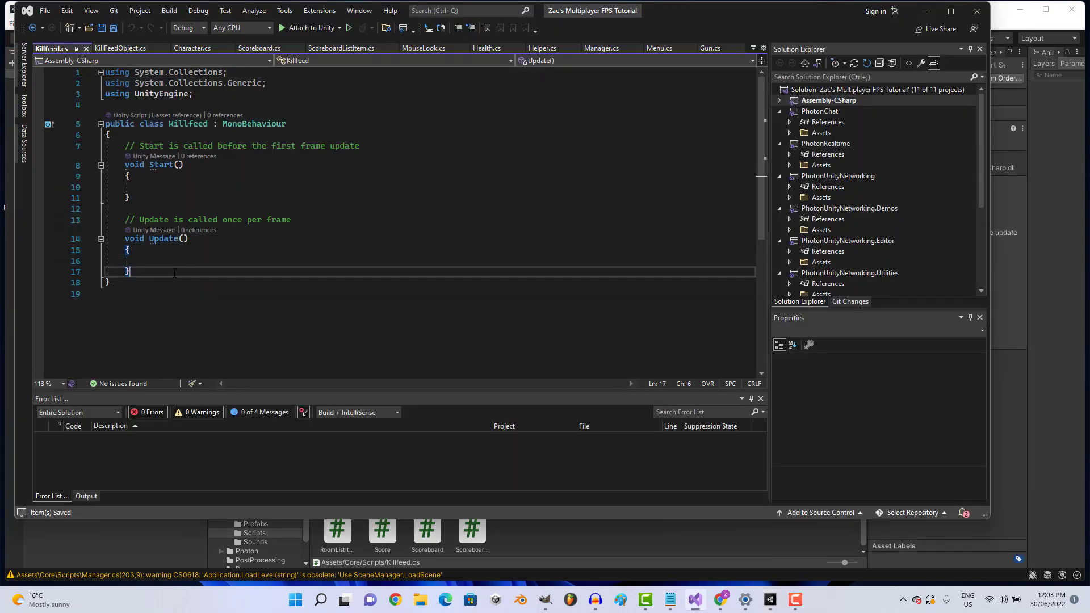
pyautogui.press('Return')
pyautogui.press('Return')
pyautogui.write('p')
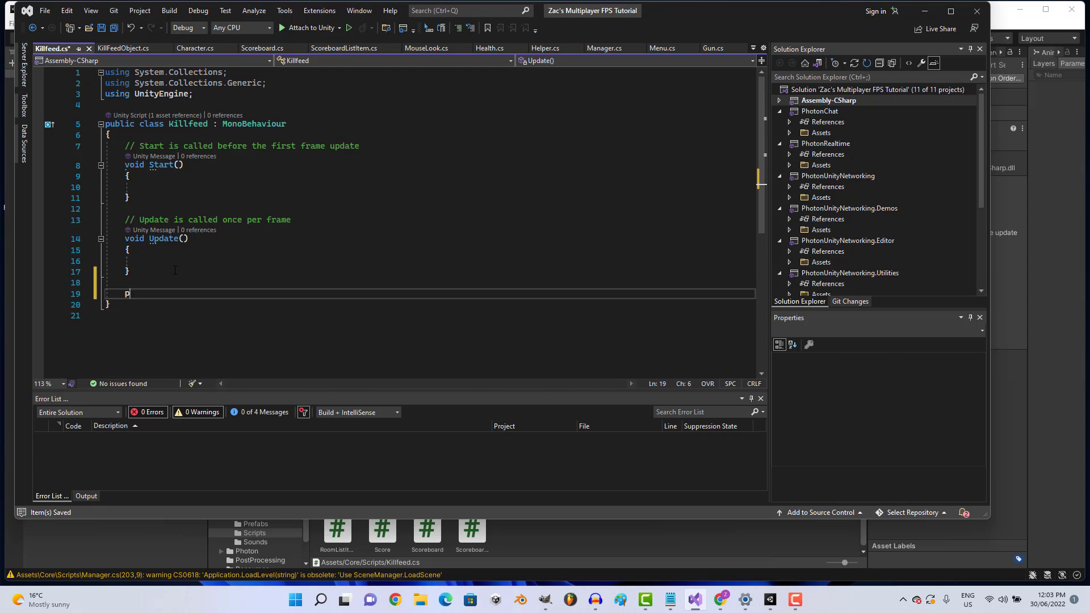
pyautogui.write('ublic void ')
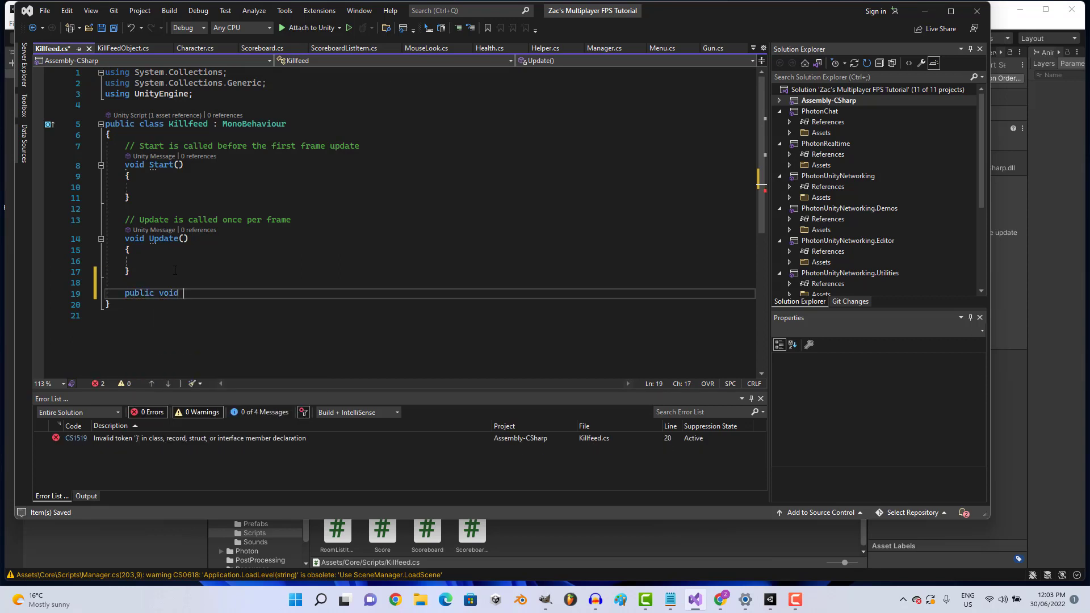
pyautogui.write('Add')
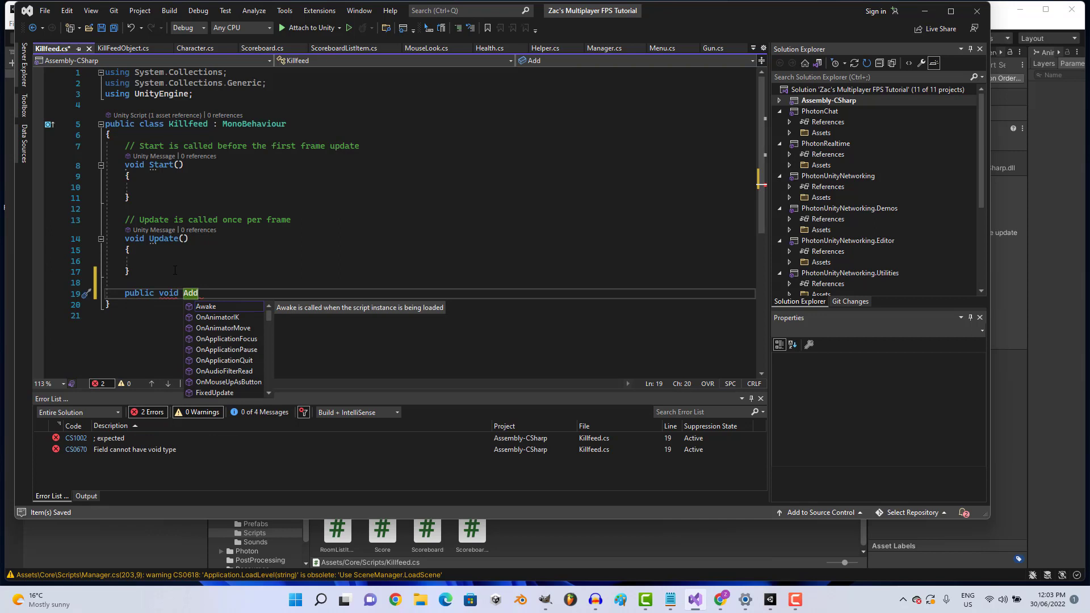
pyautogui.write('Obj')
pyautogui.write('ect ()')
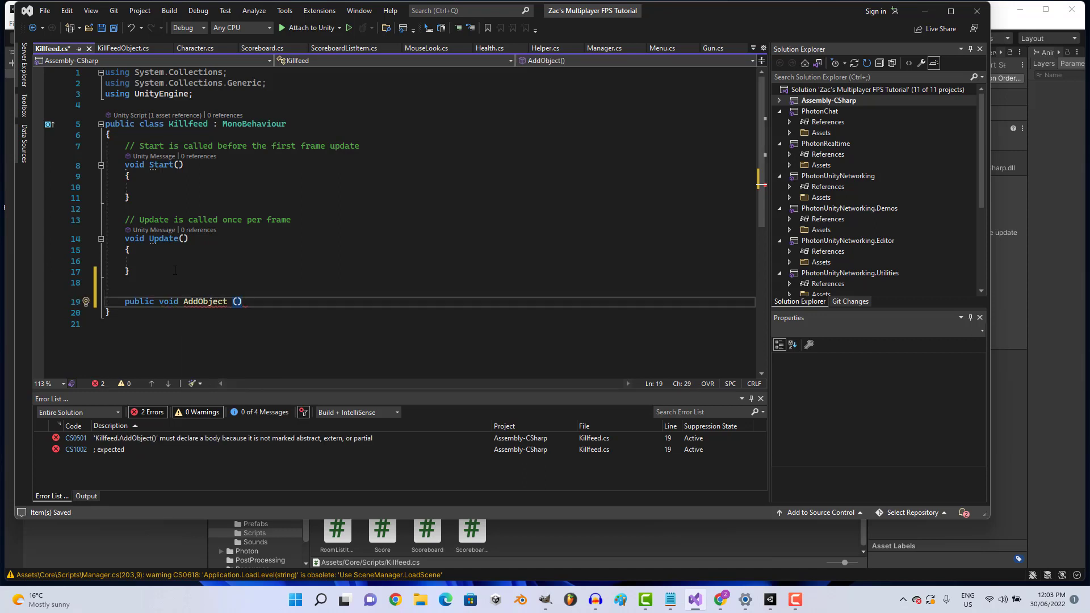
pyautogui.press('BackSpace')
pyautogui.press('BackSpace')
pyautogui.press('BackSpace')
pyautogui.press('BackSpace')
pyautogui.press('BackSpace')
pyautogui.press('BackSpace')
pyautogui.press('BackSpace')
pyautogui.press('BackSpace')
pyautogui.write('Pl')
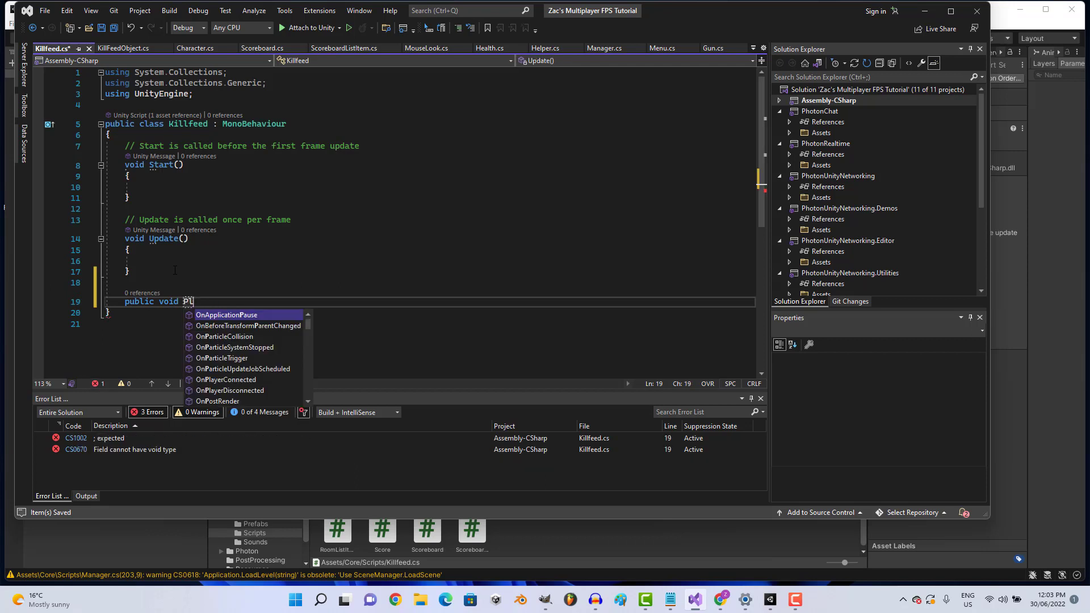
pyautogui.write('ayerKilled')
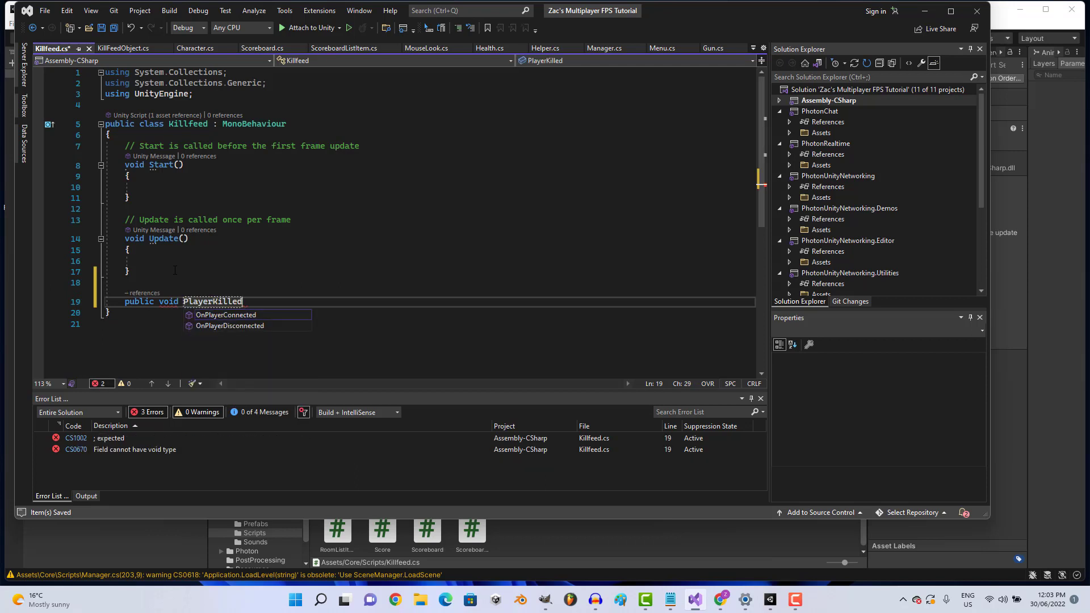
pyautogui.write(' (')
pyautogui.write(' {')
pyautogui.press('Return')
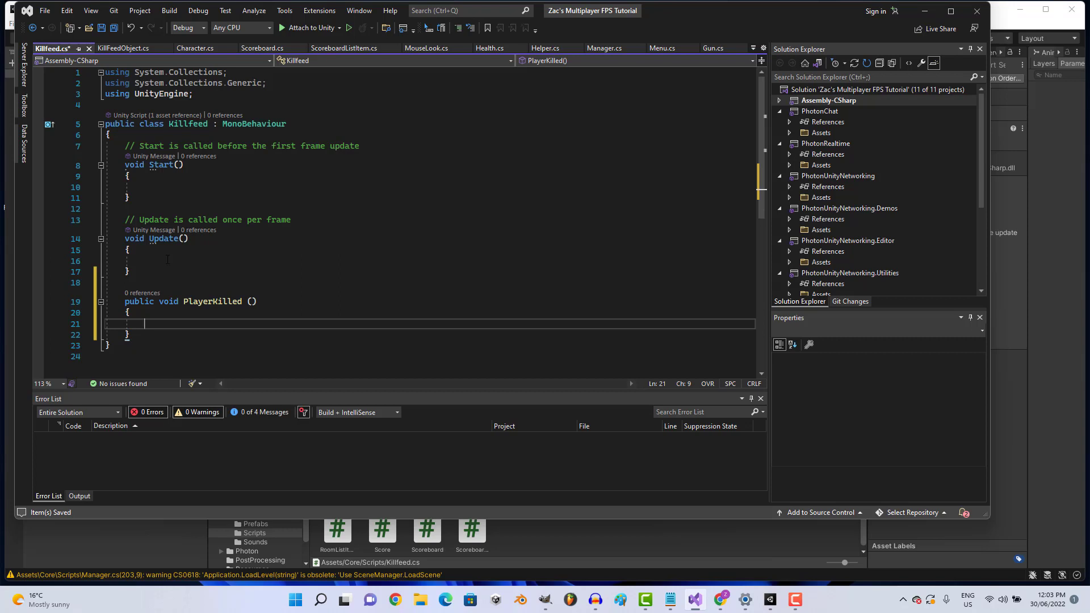
# Add 'using Photon.Pun;' to the imports at the top of the script.
pyautogui.click(158, 107)
pyautogui.write('using ')
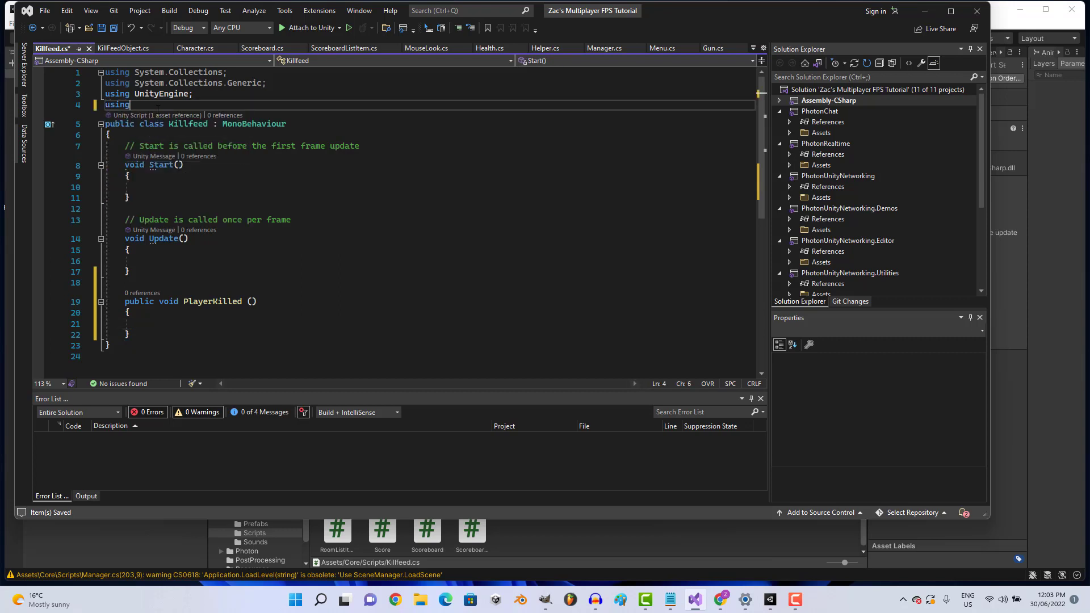
pyautogui.write('Photon.')
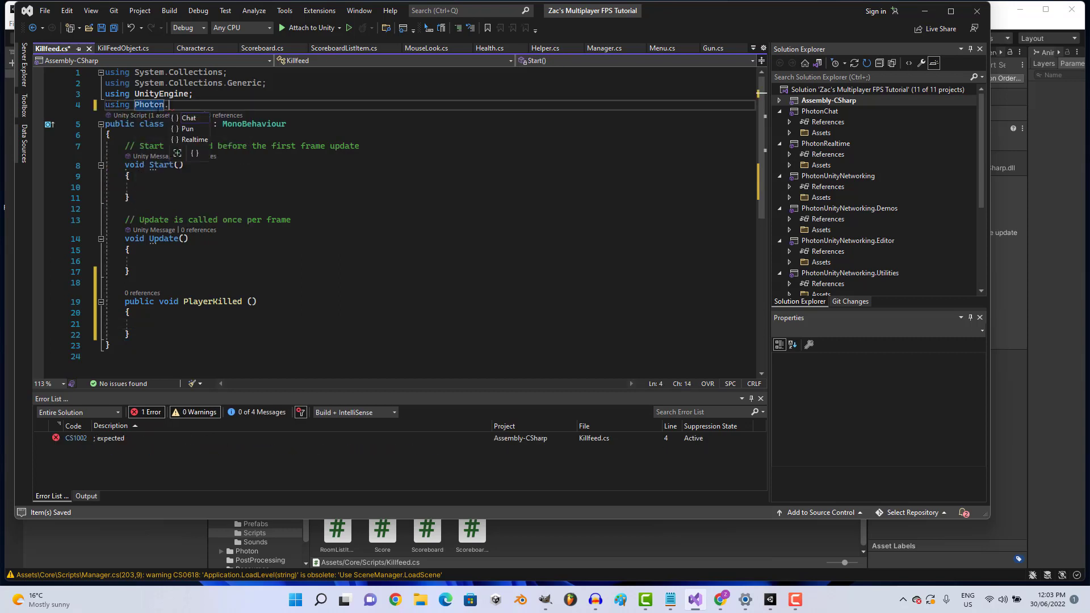
pyautogui.write('Pun;')
pyautogui.press('Return')
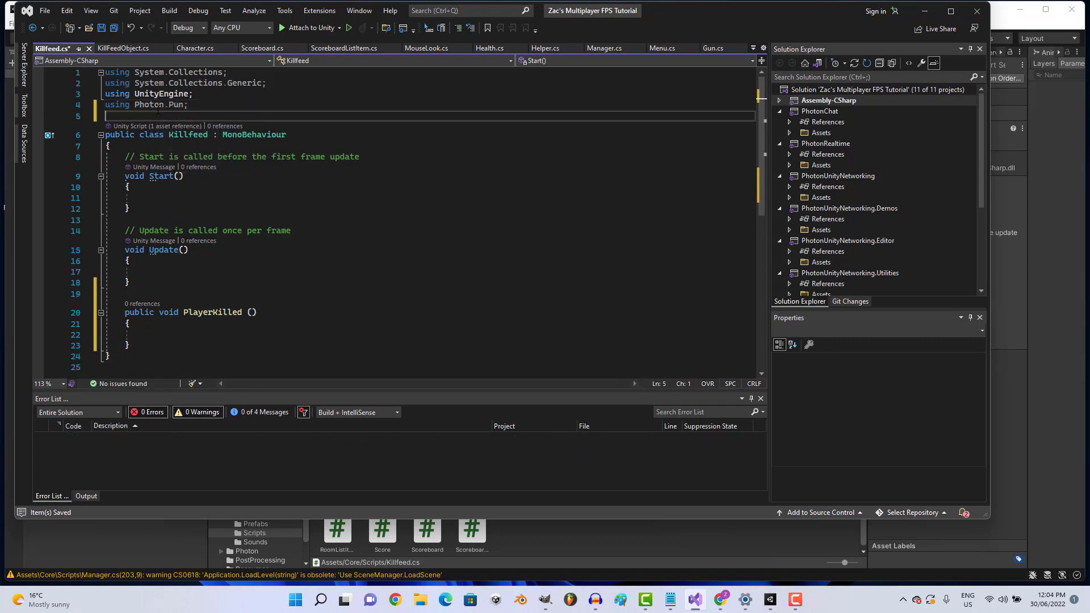
pyautogui.click(183, 335)
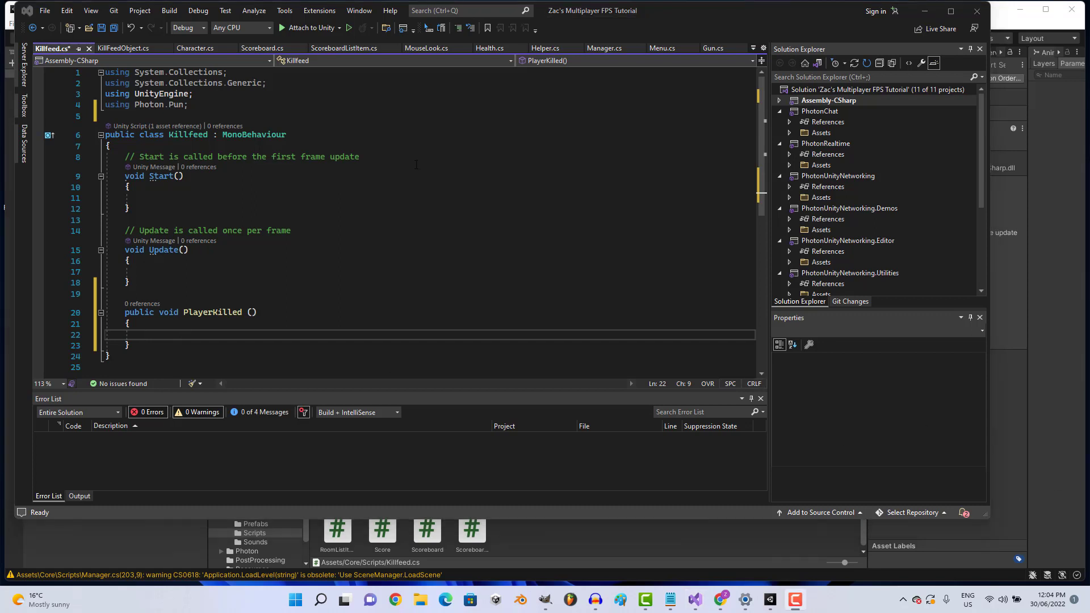
pyautogui.click(171, 157)
# Declare a 'public Transform KillFeedArea;' field in the Killfeed class and save the script.
pyautogui.click(170, 150)
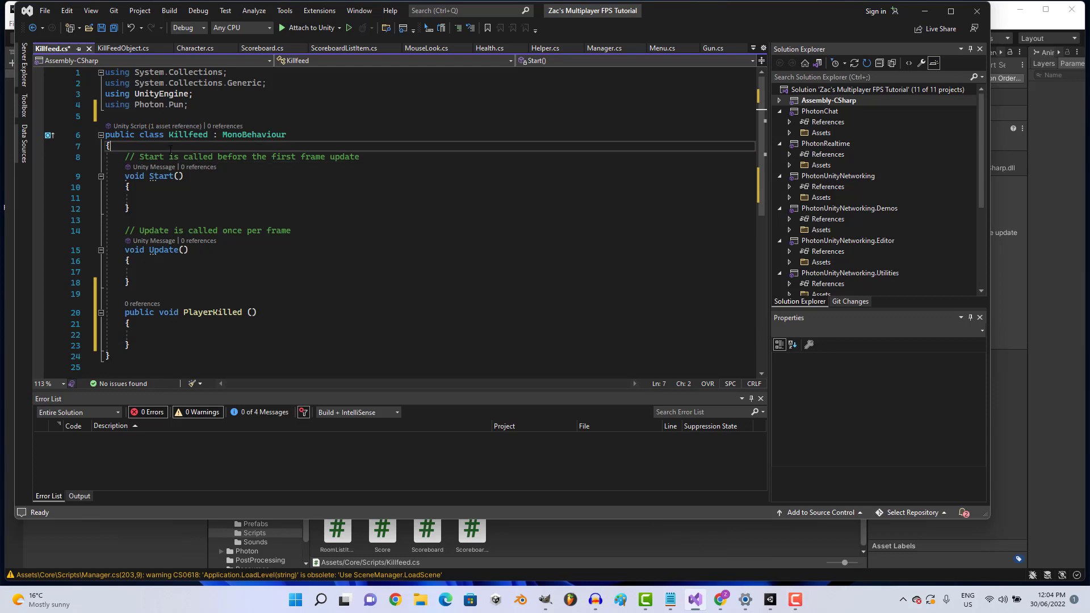
pyautogui.press('Return')
pyautogui.press('Return')
pyautogui.press('Up')
pyautogui.press('Return')
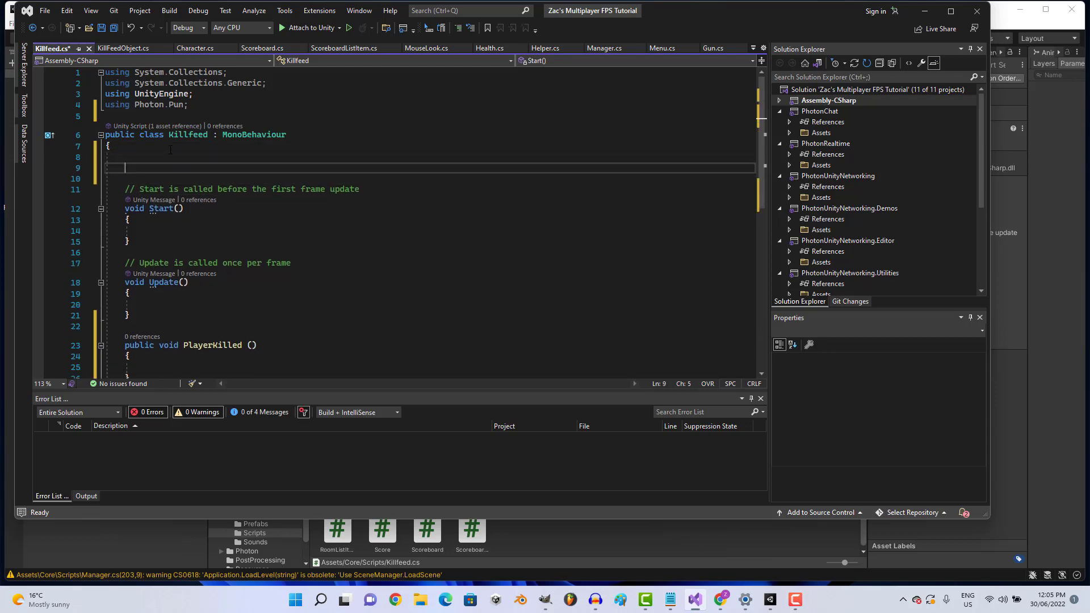
pyautogui.write('public Tra')
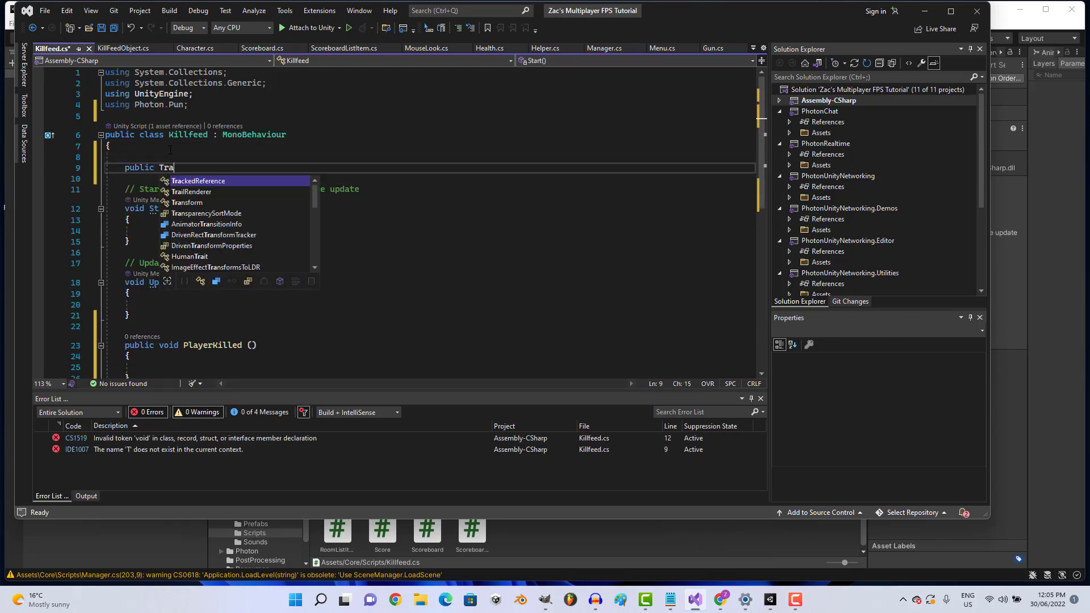
pyautogui.write('nsform Ki')
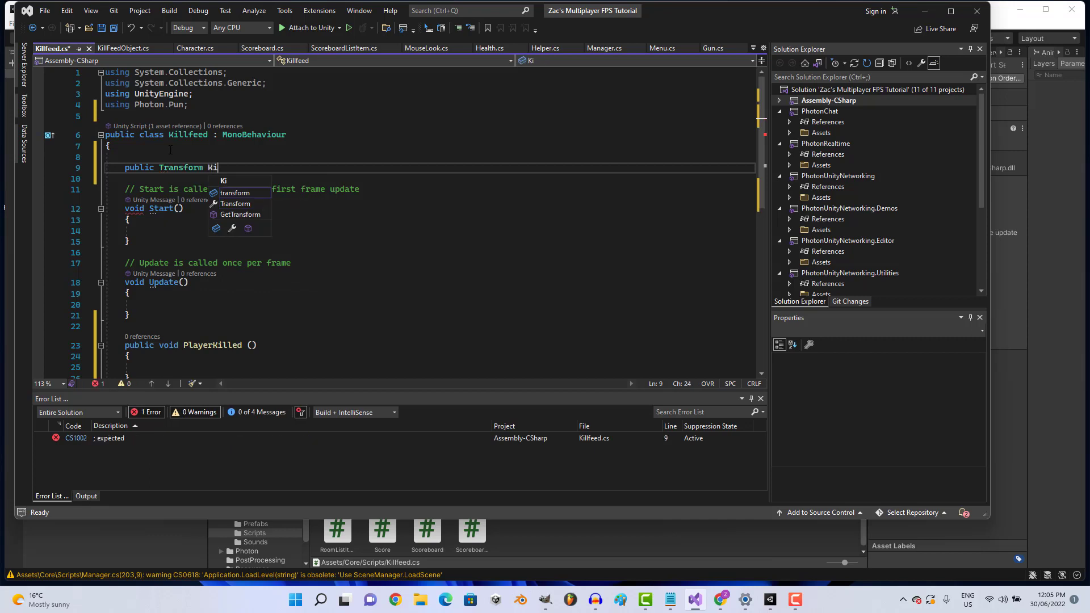
pyautogui.write('llFeedArea;')
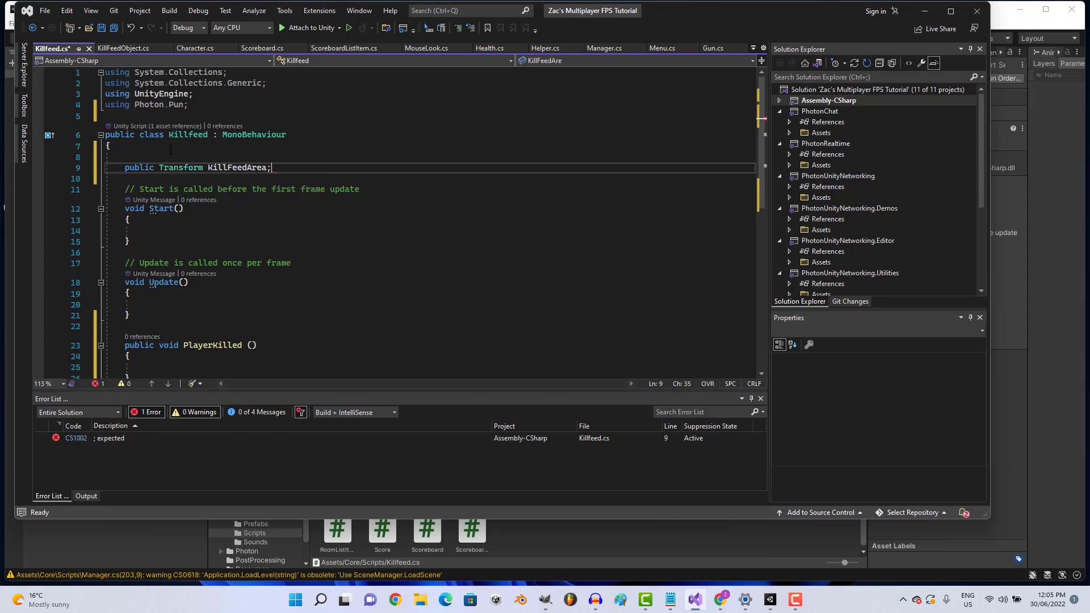
pyautogui.hotkey('ctrl', 's')
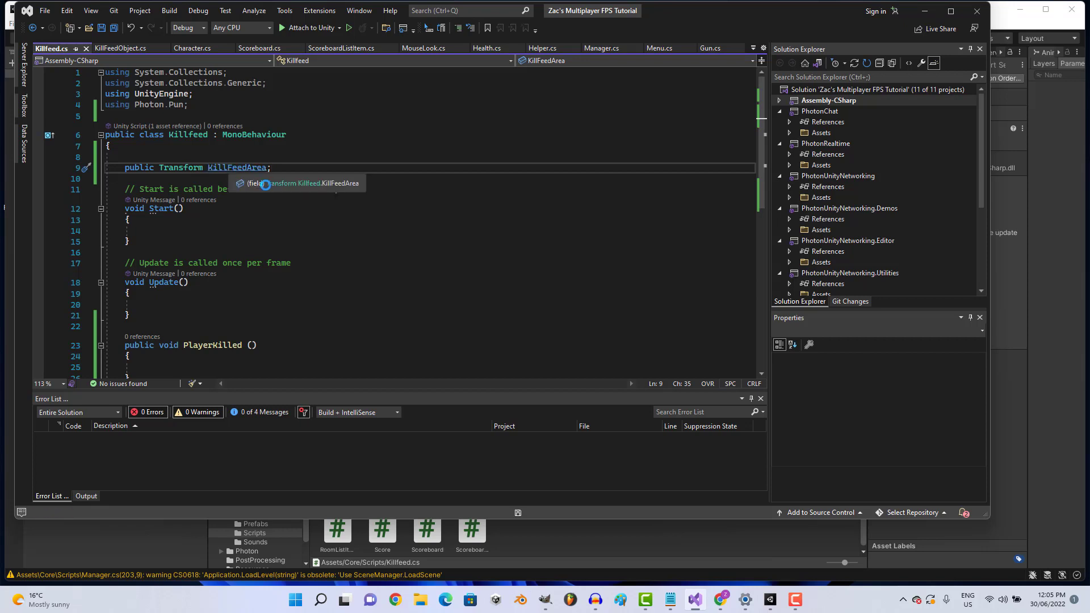
pyautogui.hotkey('ctrl', 's')
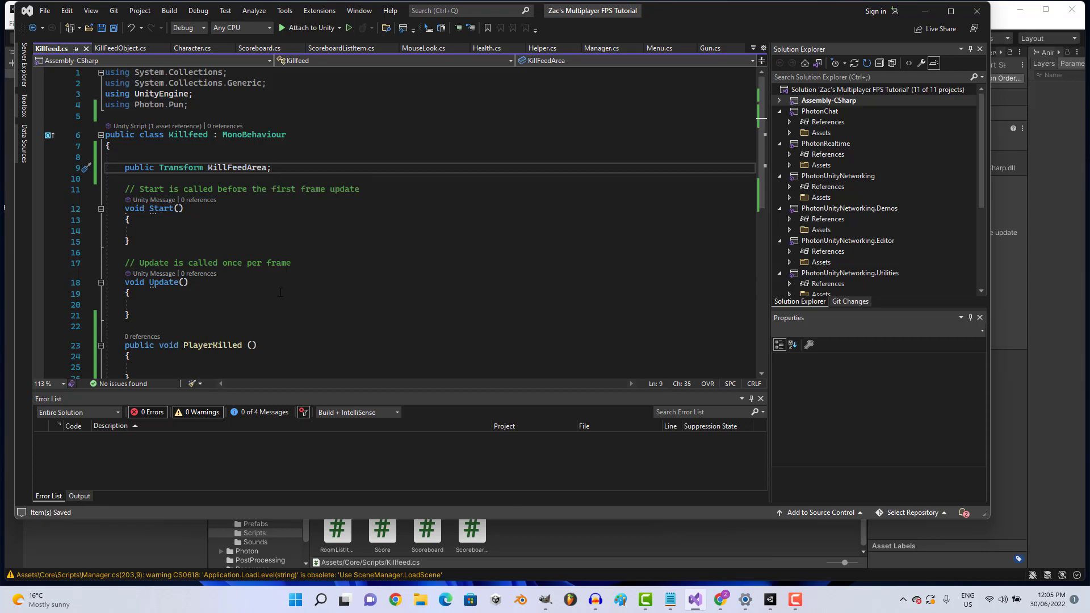
# Start a PhotonNetwork.Instantiate( call inside PlayerKilled.
pyautogui.scroll(-1, 281, 292)
pyautogui.click(254, 327)
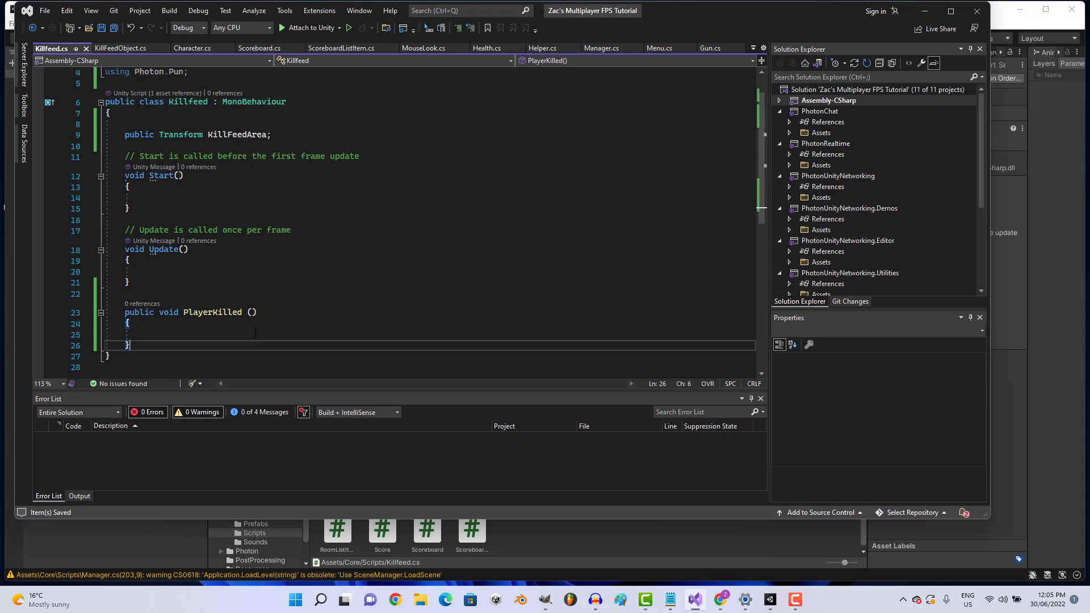
pyautogui.click(256, 334)
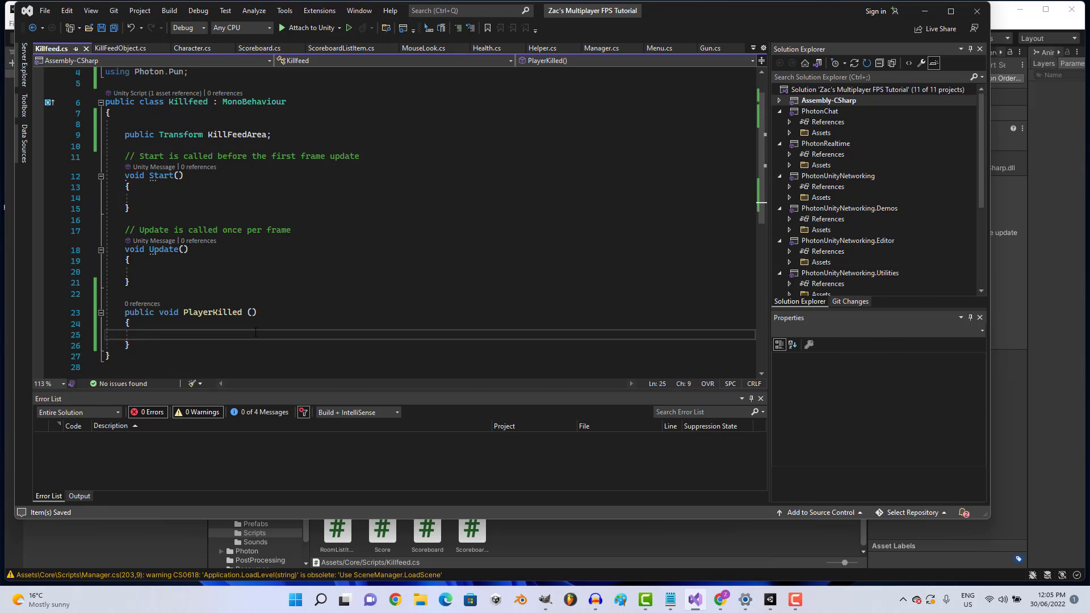
pyautogui.write('PhotonNR')
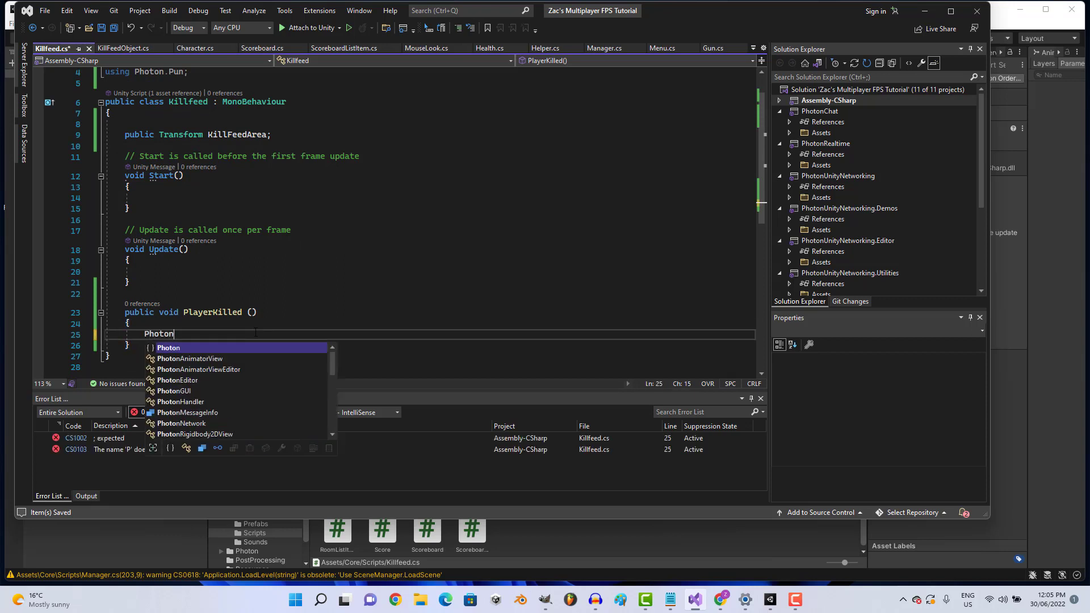
pyautogui.press('Tab')
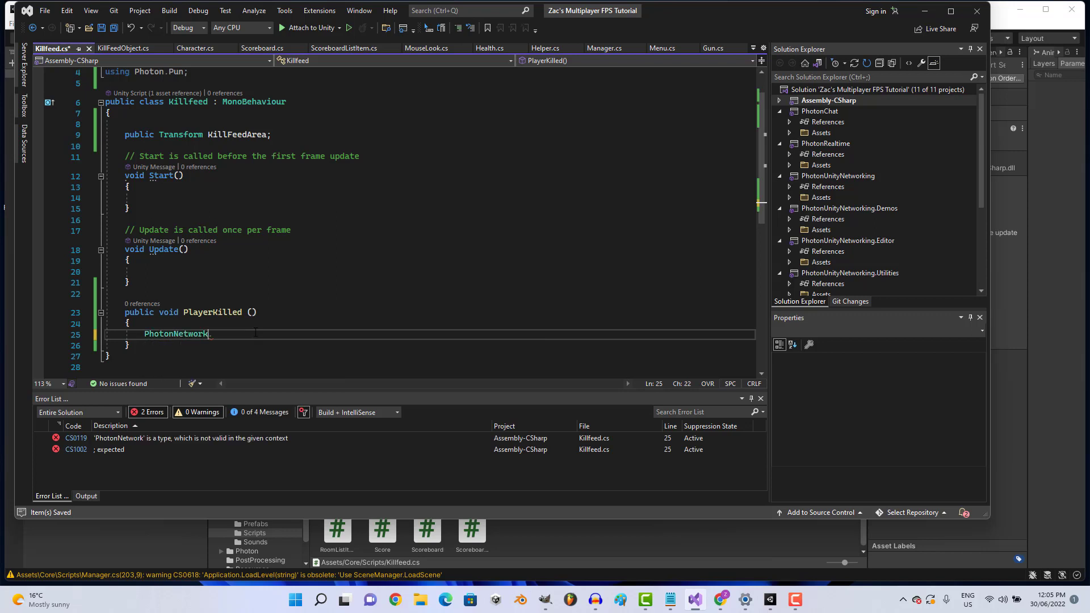
pyautogui.write('.Instant')
pyautogui.press('Tab')
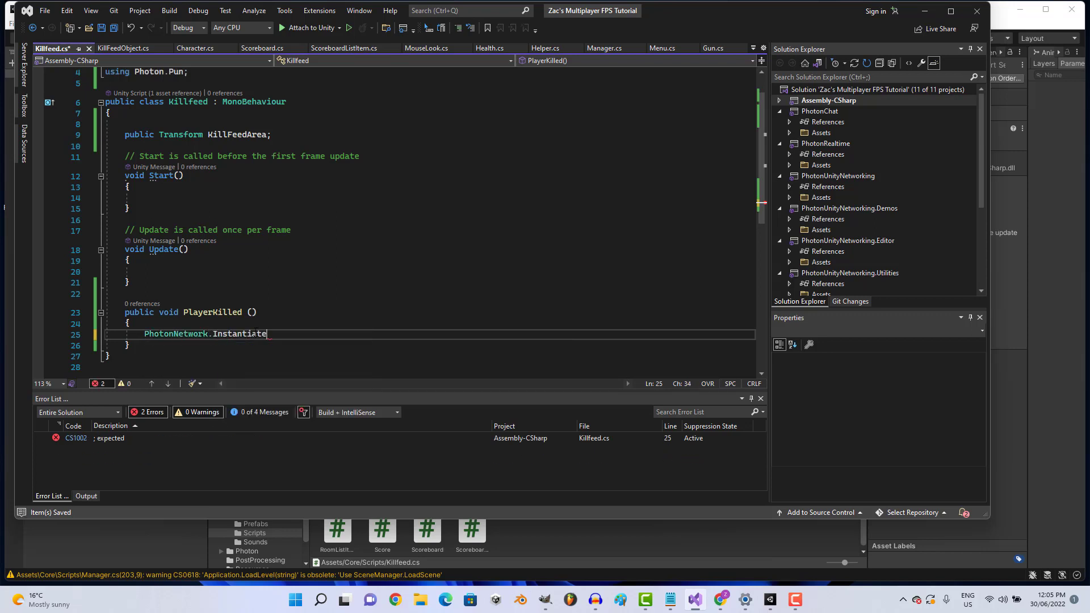
pyautogui.write('(')
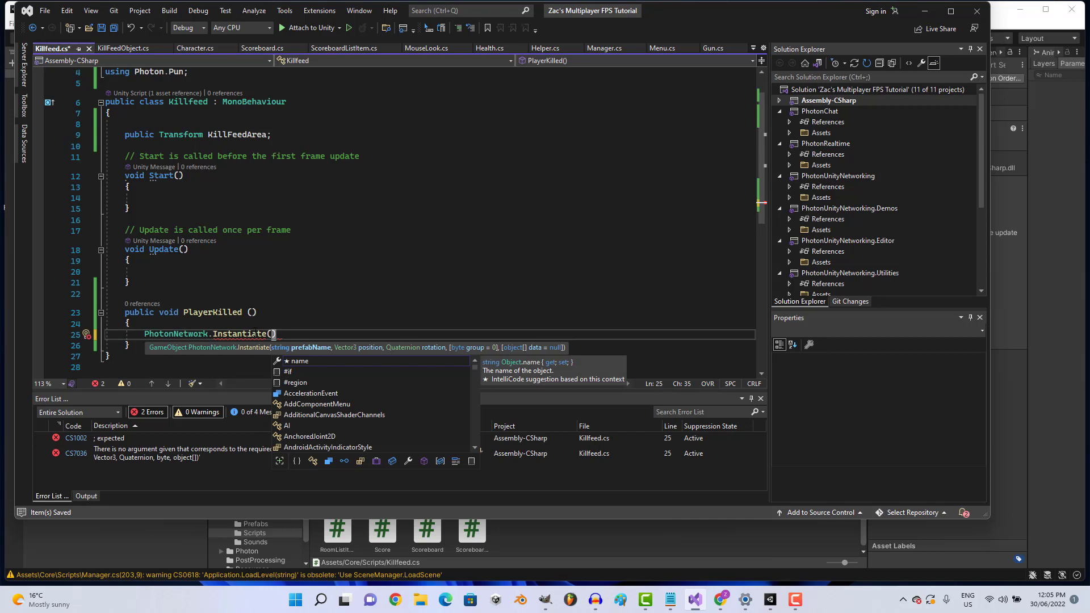
pyautogui.press('Delete')
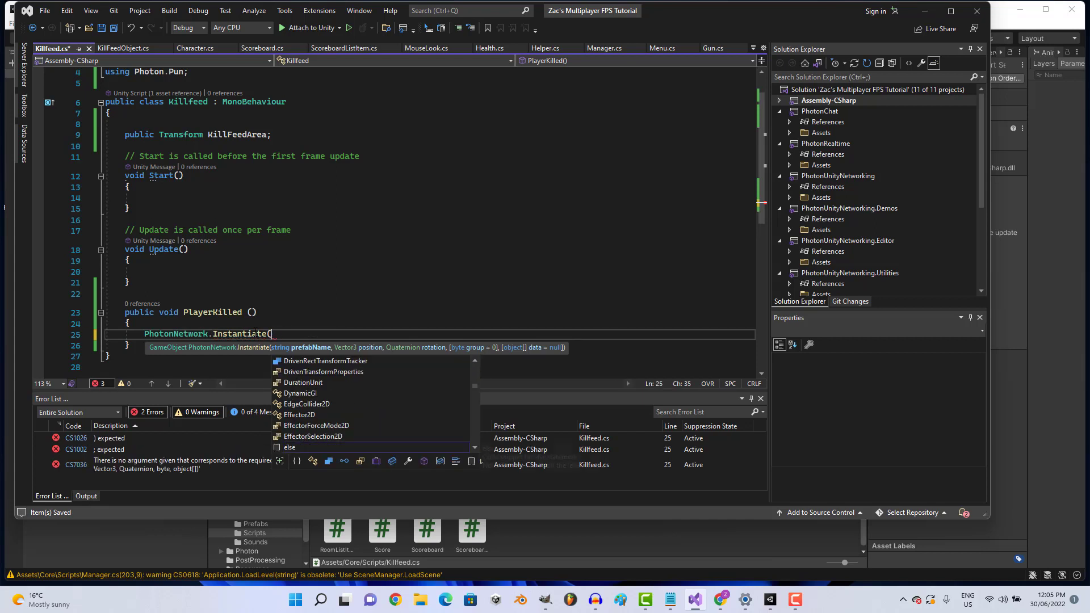
# Pass "KillFeedPrefab", KillFeedArea.position and KillFeedArea.rotation as the Instantiate arguments.
pyautogui.write('"')
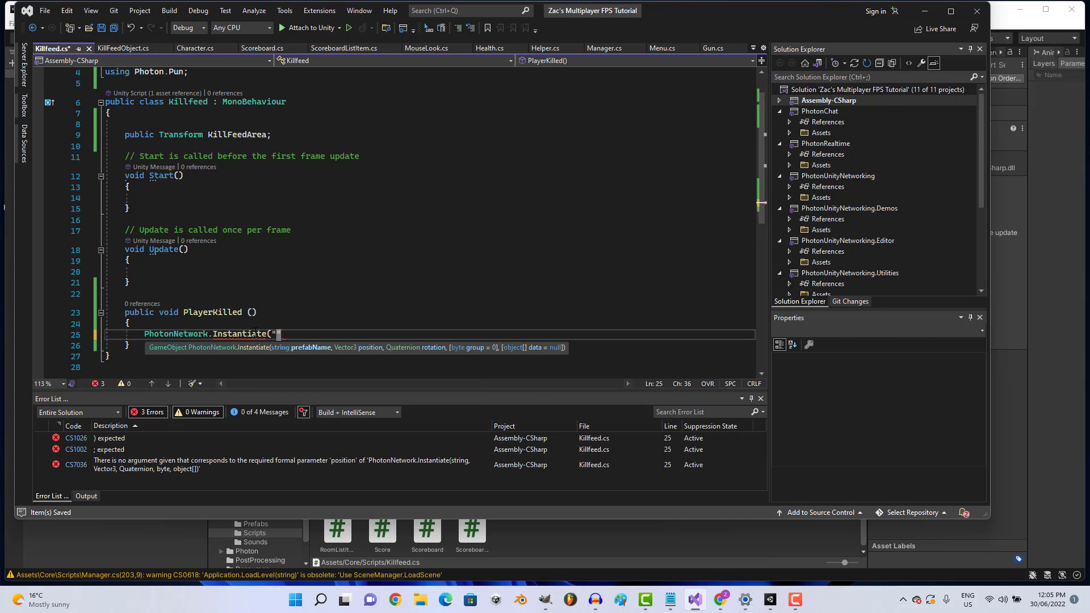
pyautogui.write('KillFeedPrefab')
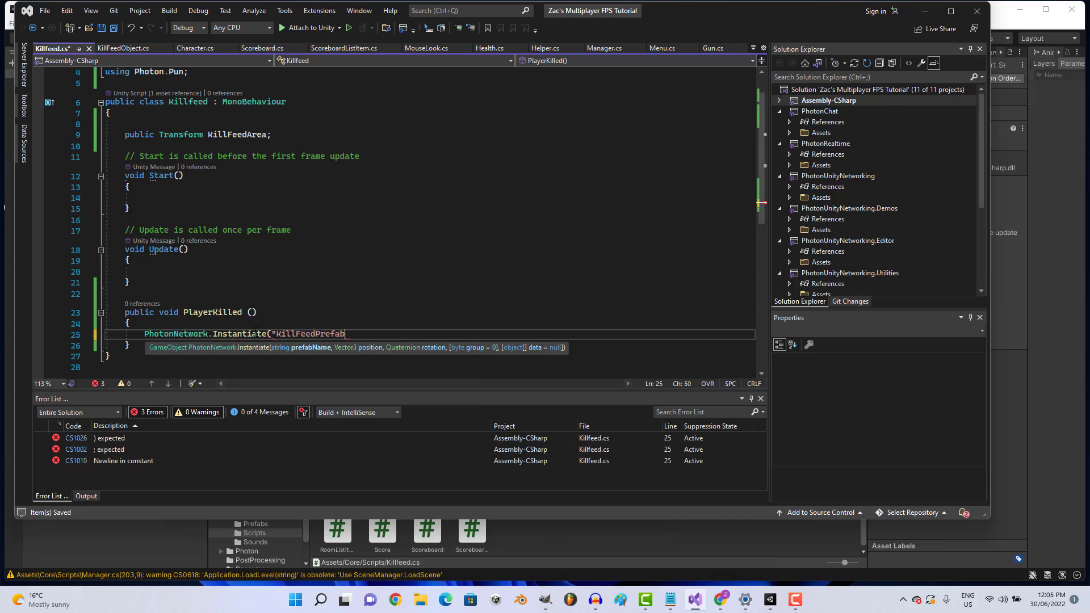
pyautogui.write('"')
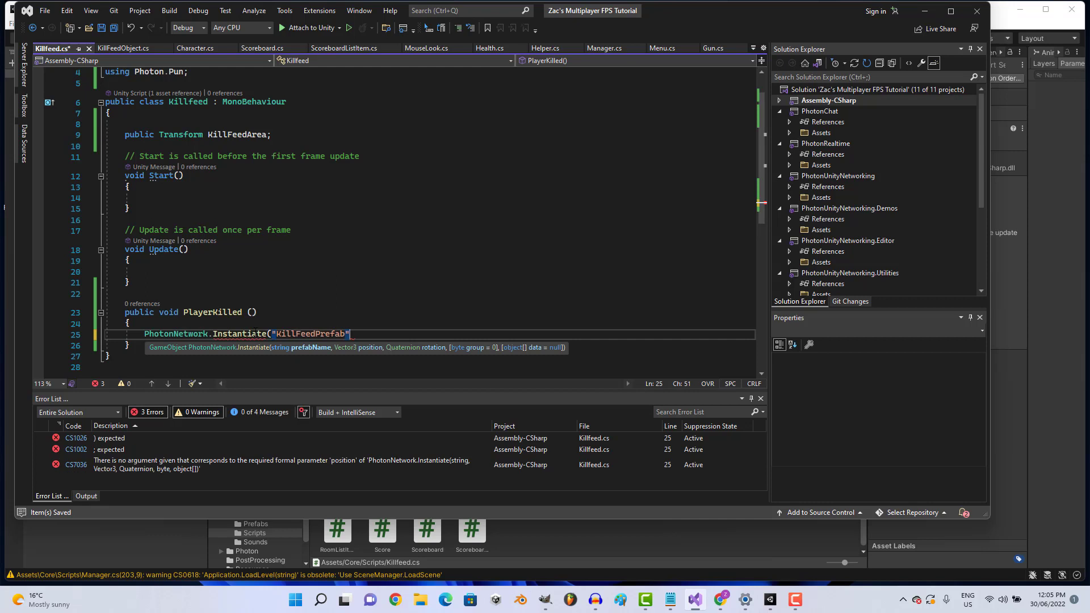
pyautogui.write(',')
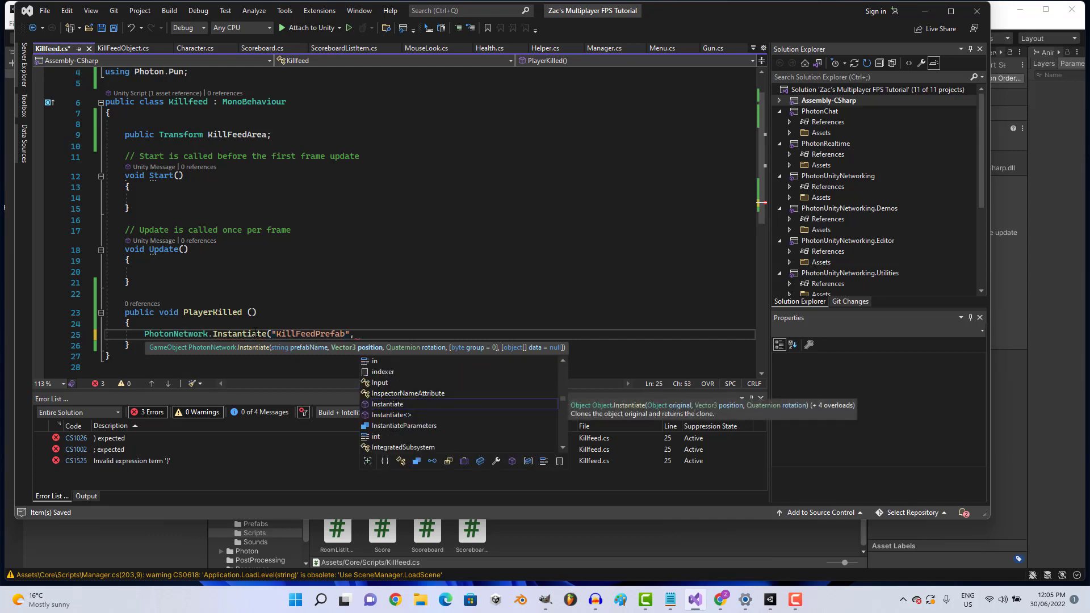
pyautogui.write(' Kill')
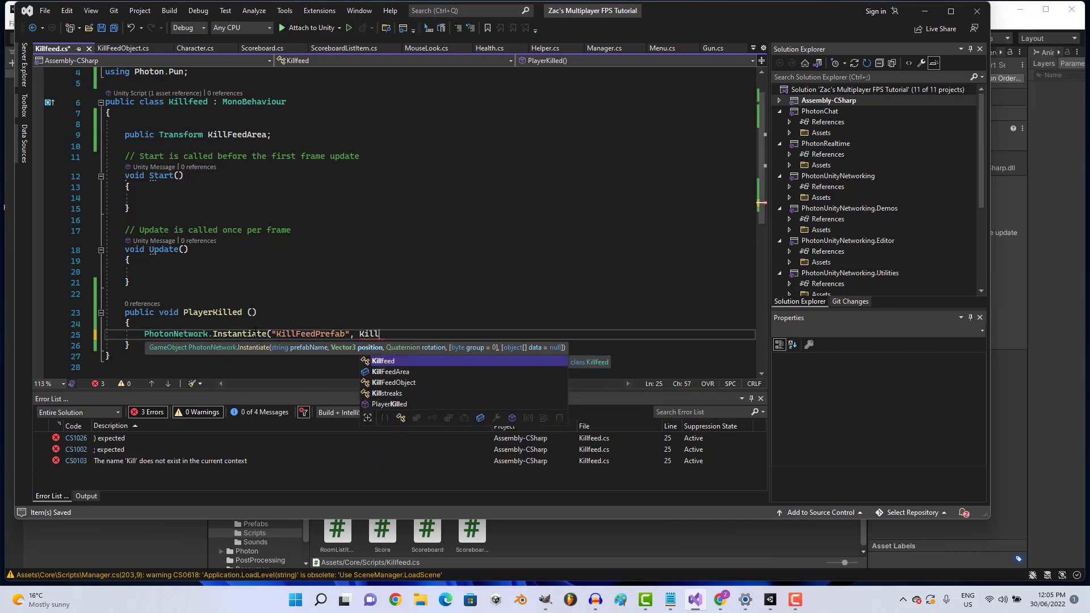
pyautogui.press('Left')
pyautogui.press('Down')
pyautogui.press('Tab')
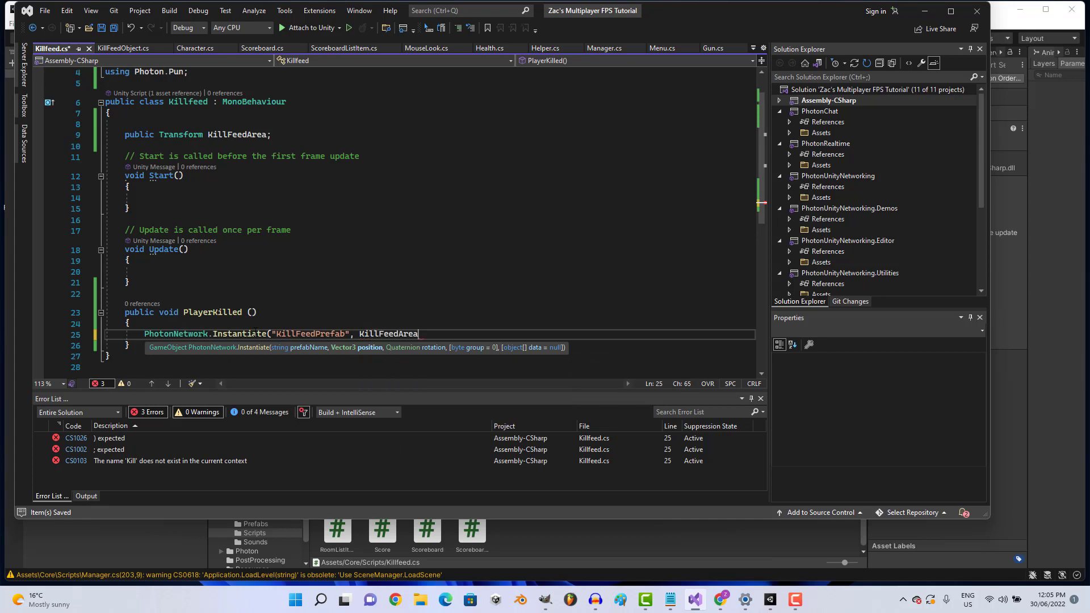
pyautogui.write('.')
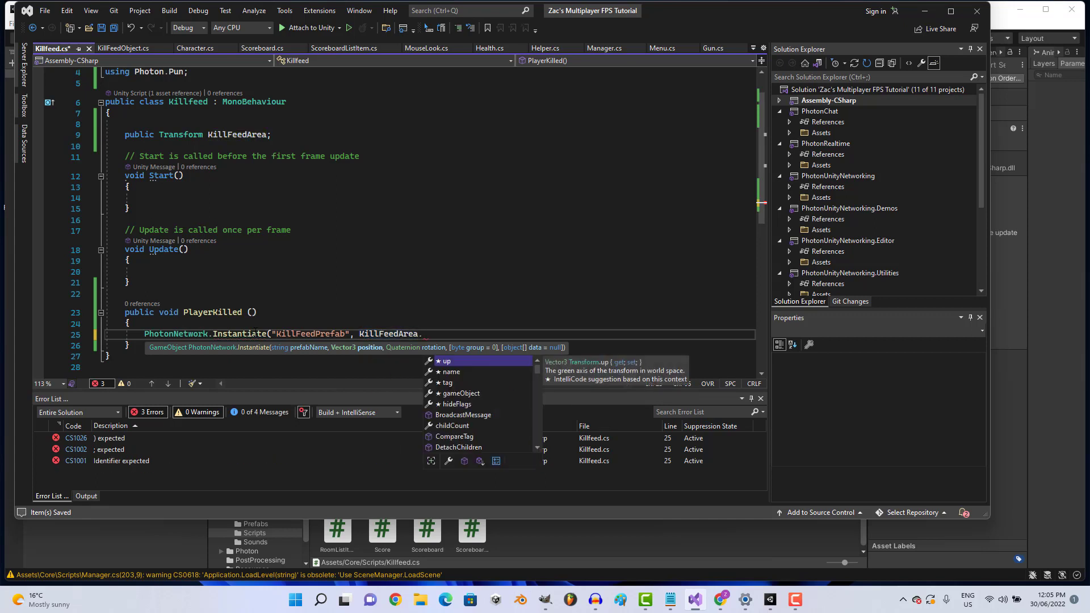
pyautogui.write('position')
pyautogui.write(',')
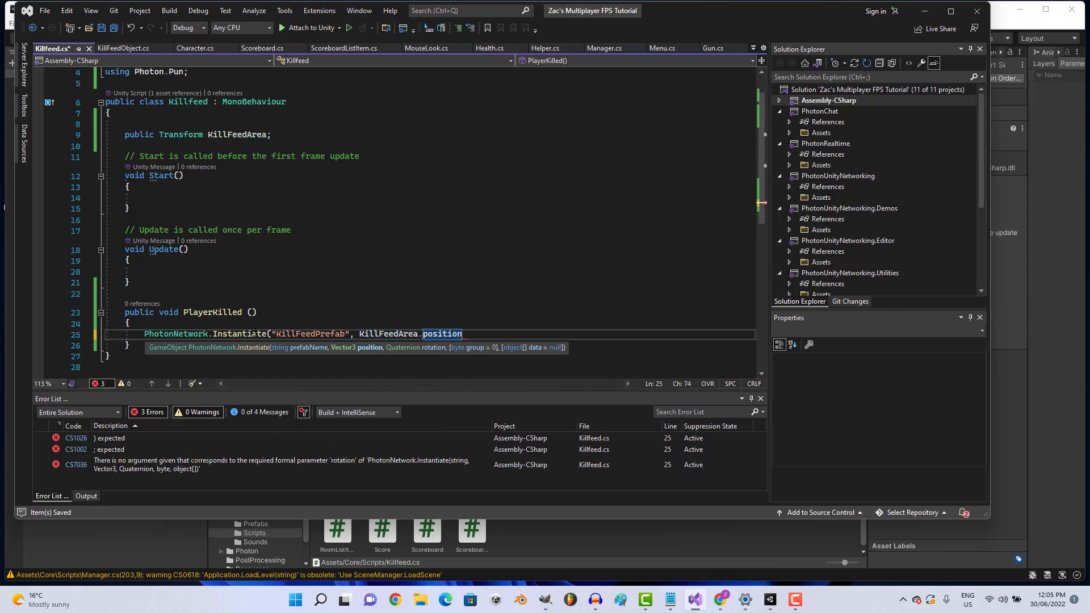
pyautogui.write(' Kill')
pyautogui.press('Tab')
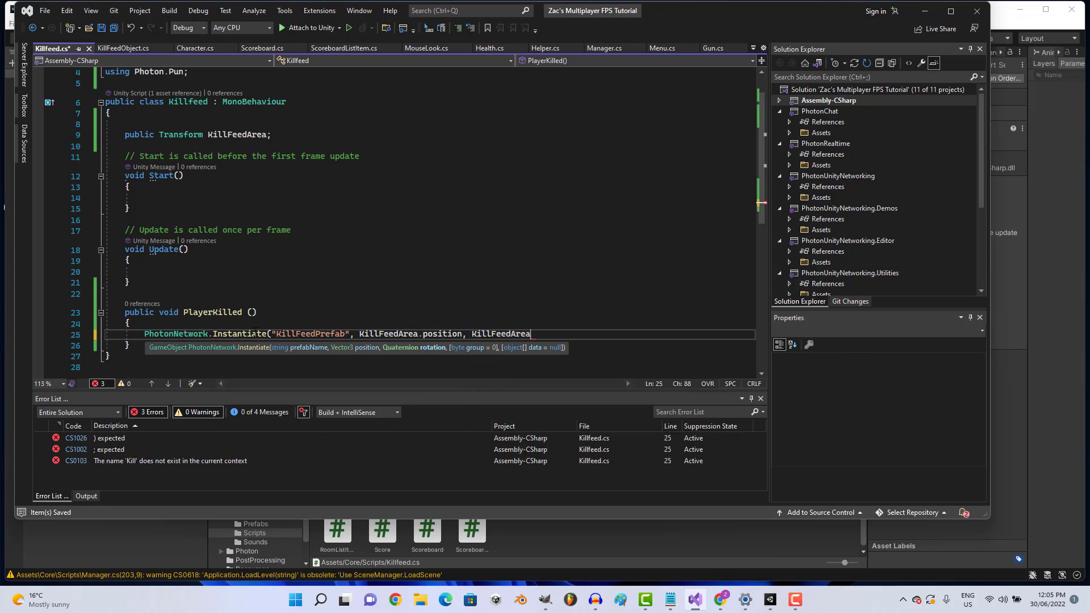
pyautogui.write('.rotat')
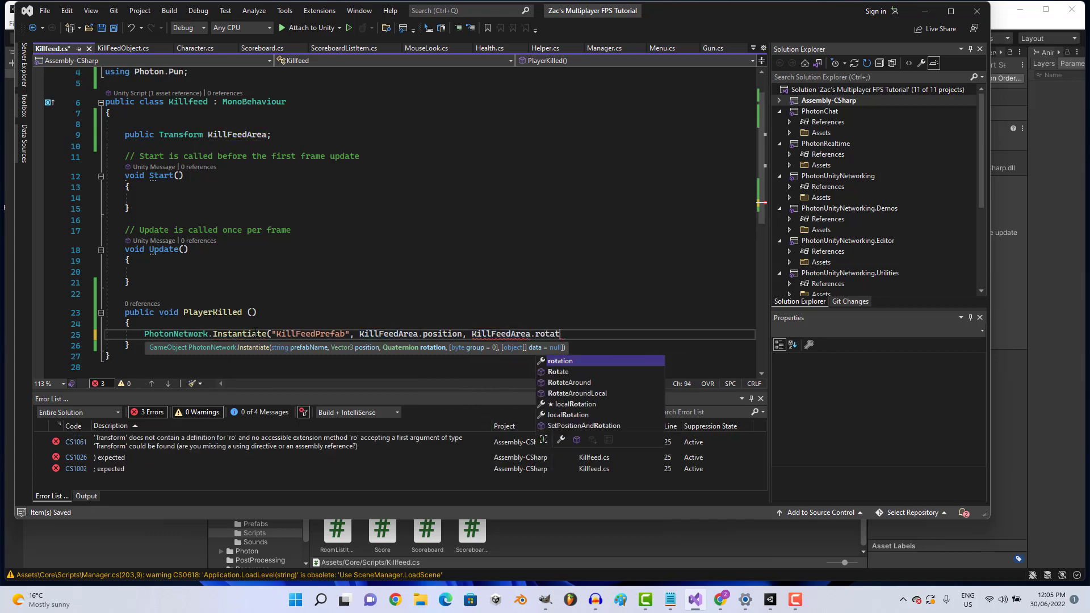
pyautogui.write('ion')
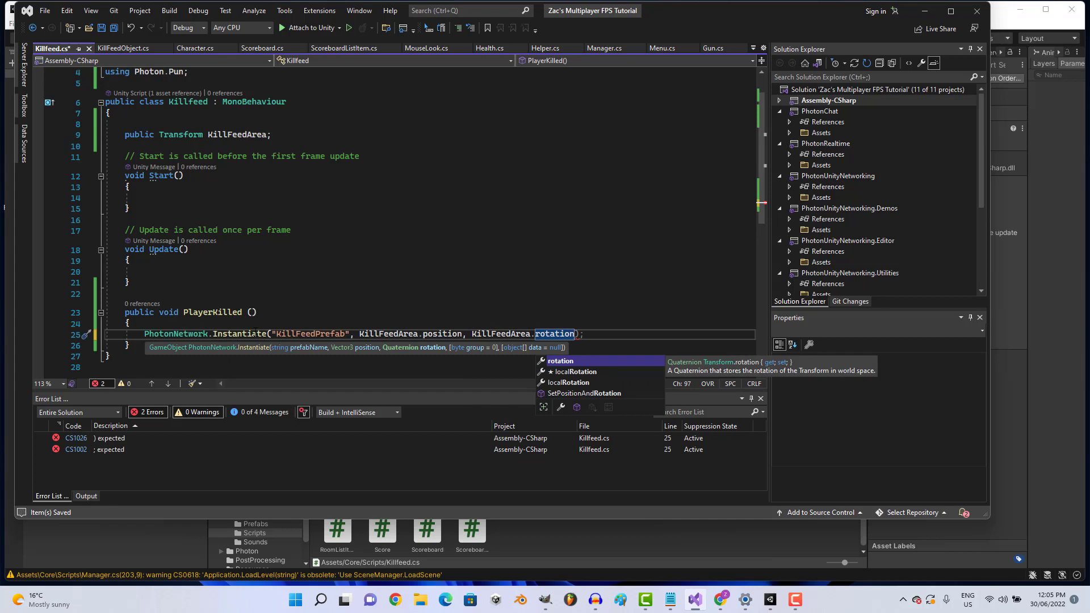
pyautogui.write(');')
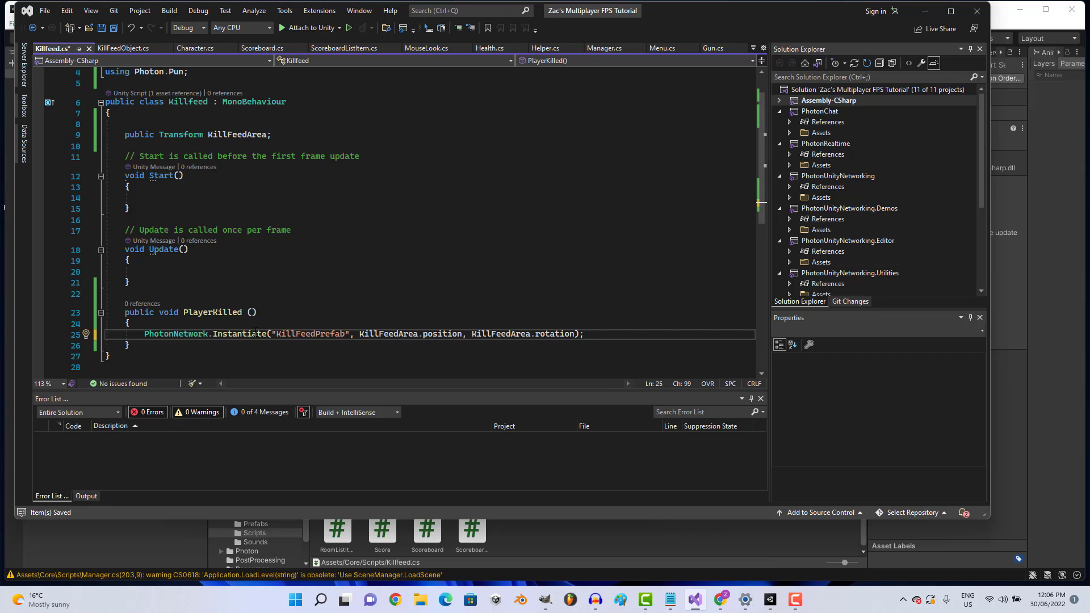
# Type a 'GameObject prefab =' declaration on the line below the Instantiate call.
pyautogui.press('Return')
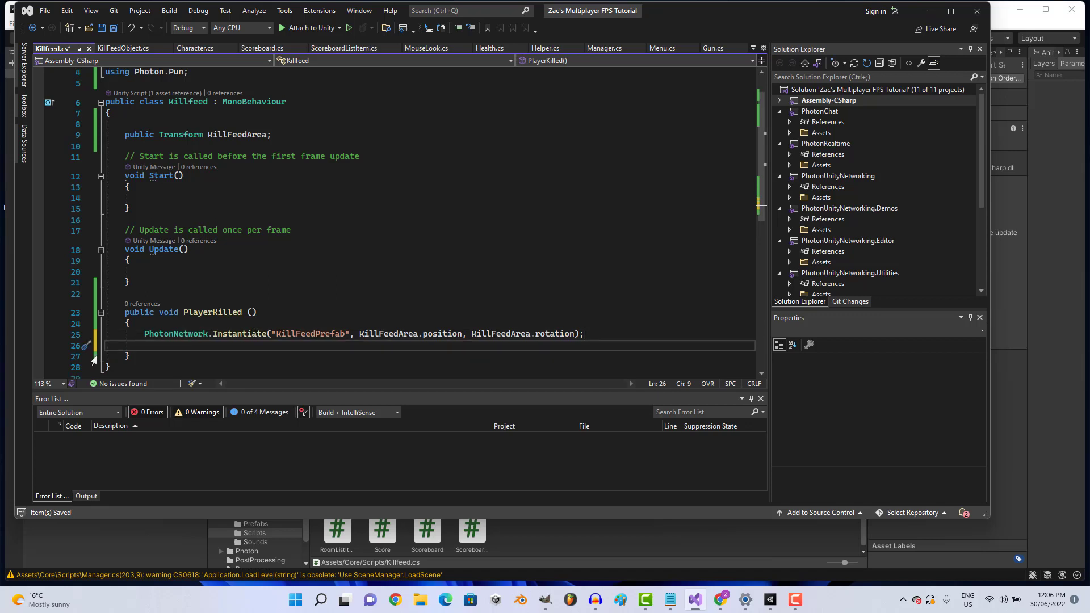
pyautogui.click(120, 335)
pyautogui.click(128, 323)
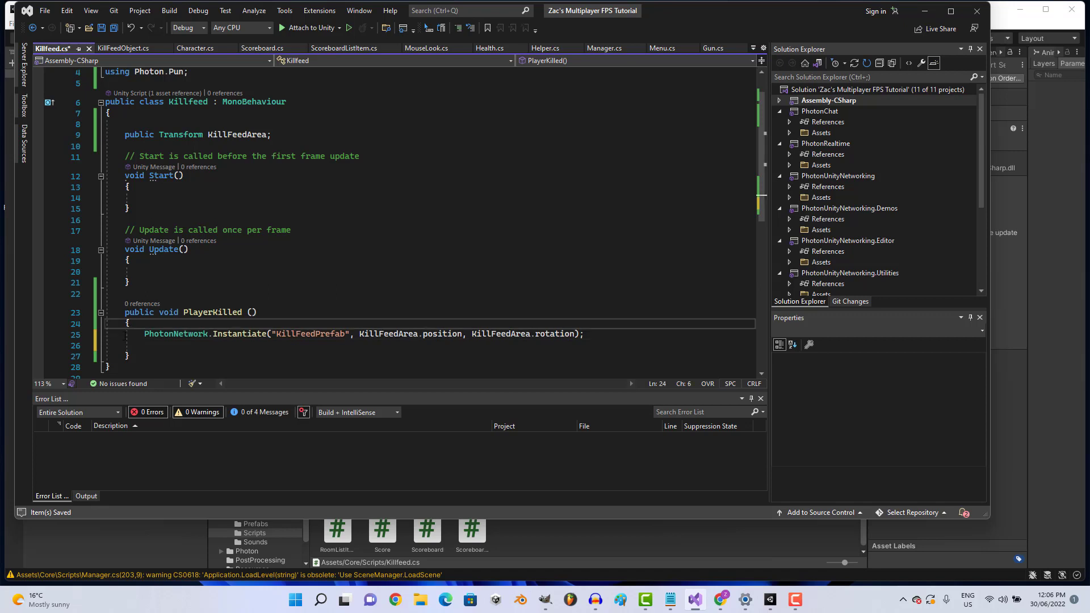
pyautogui.click(131, 339)
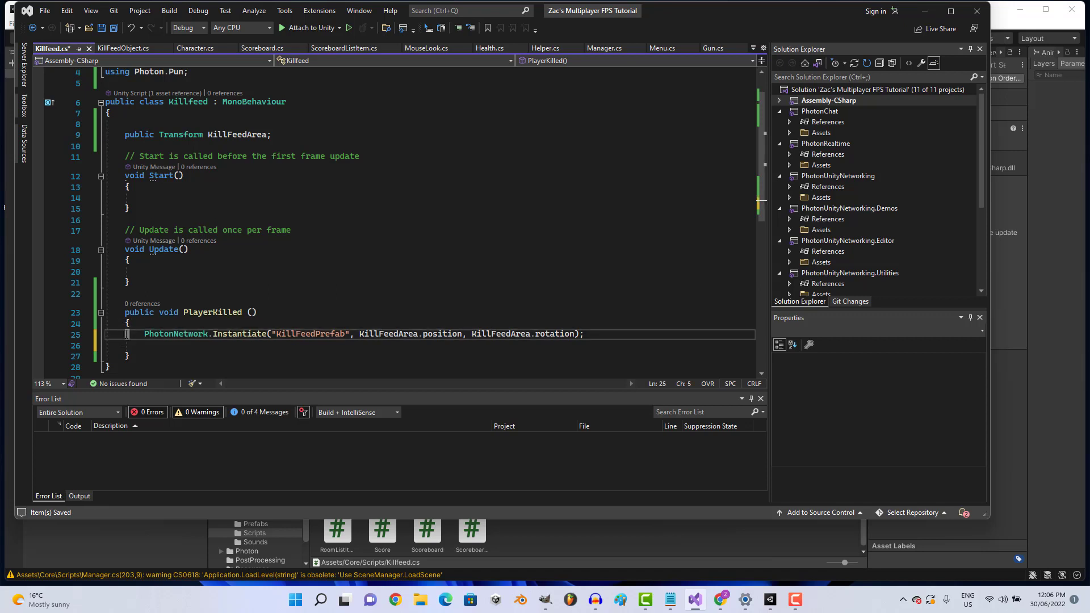
pyautogui.press('Delete')
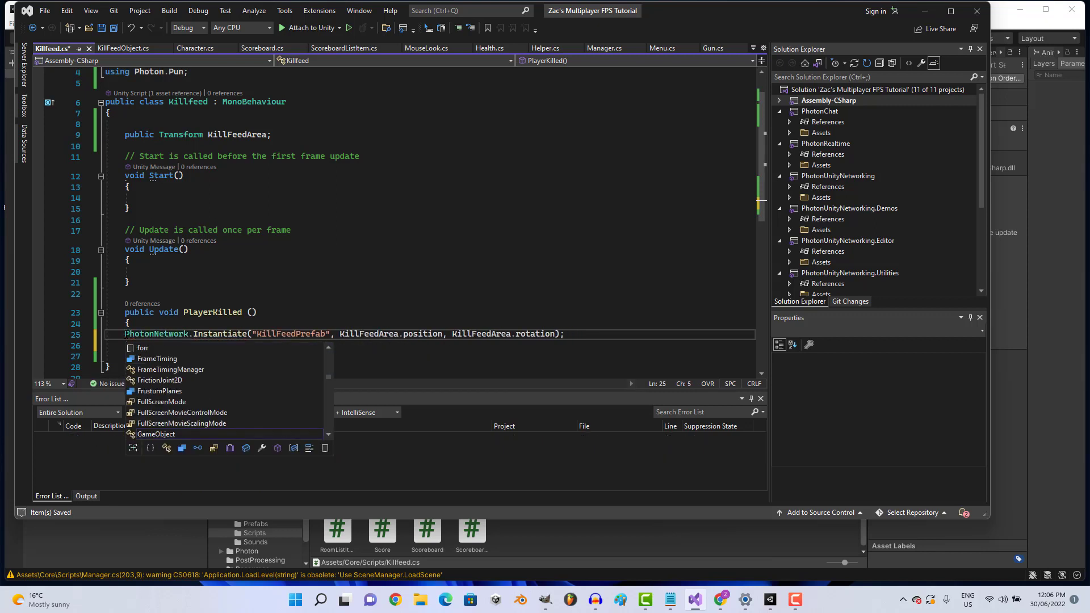
pyautogui.press('Tab')
pyautogui.hotkey('ctrl', 'z')
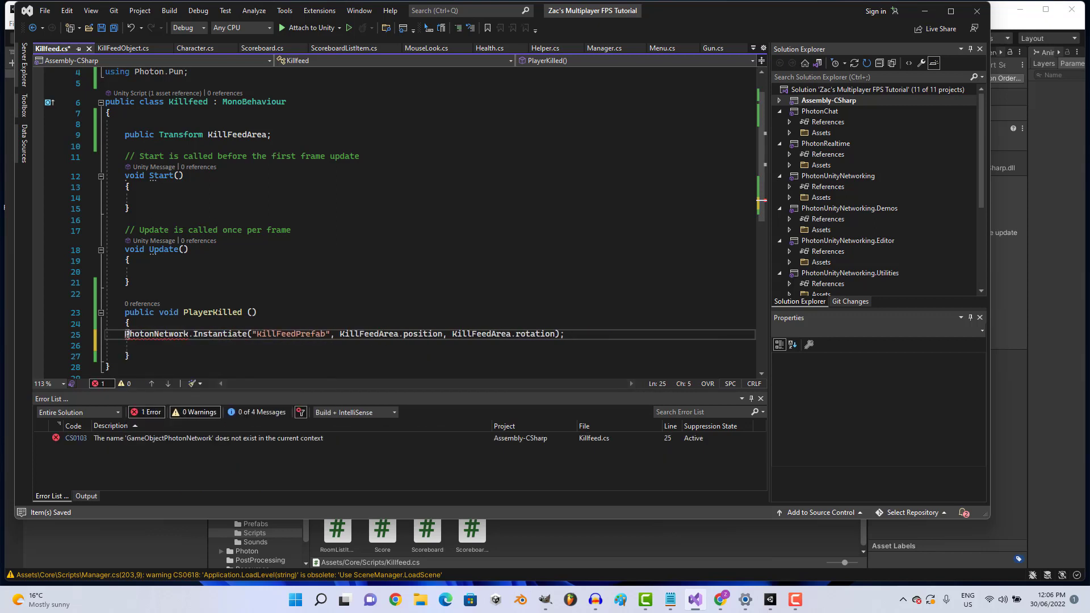
pyautogui.scroll(-1, 171, 329)
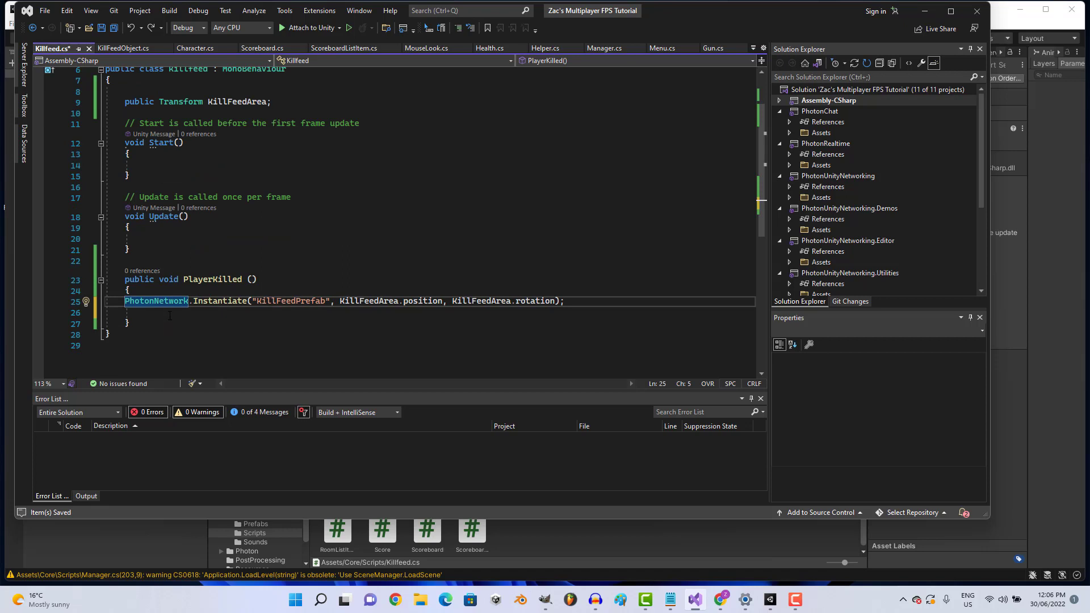
pyautogui.click(170, 316)
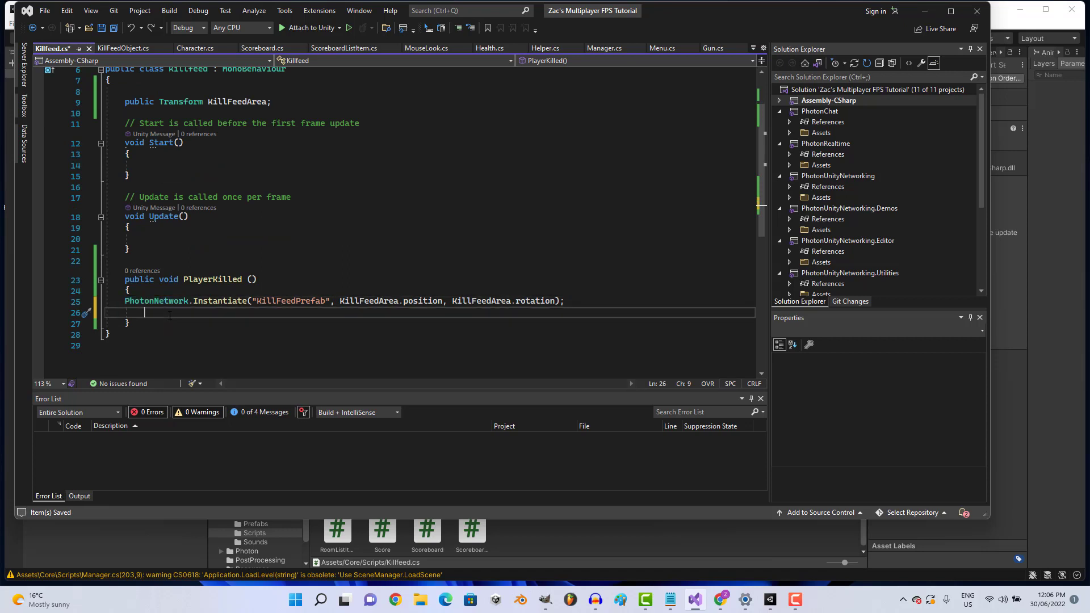
pyautogui.write('GameObjefc')
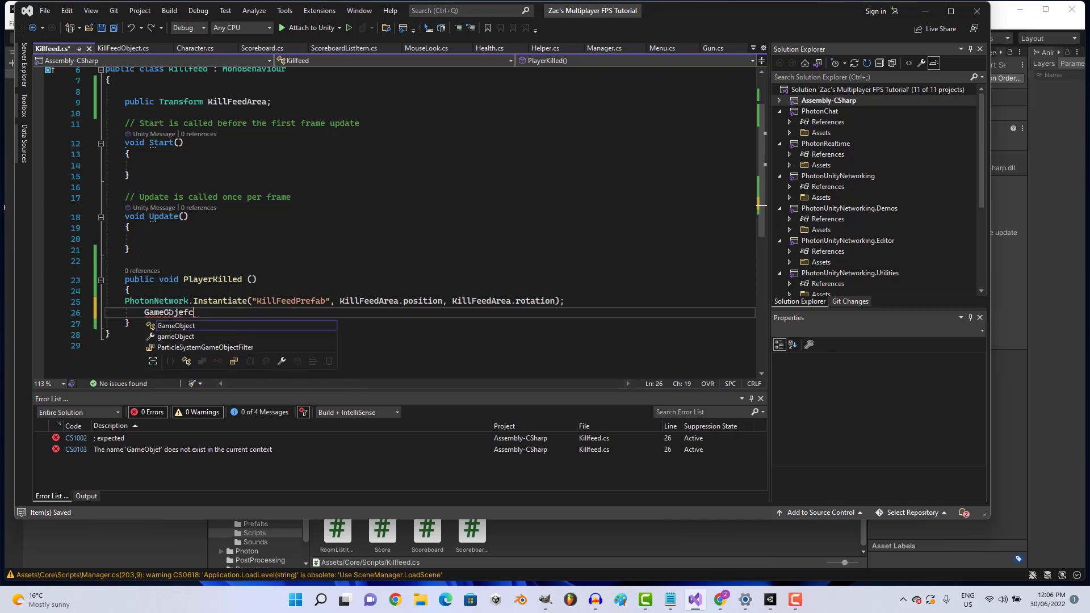
pyautogui.press('BackSpace')
pyautogui.press('BackSpace')
pyautogui.write('ct')
pyautogui.press('space')
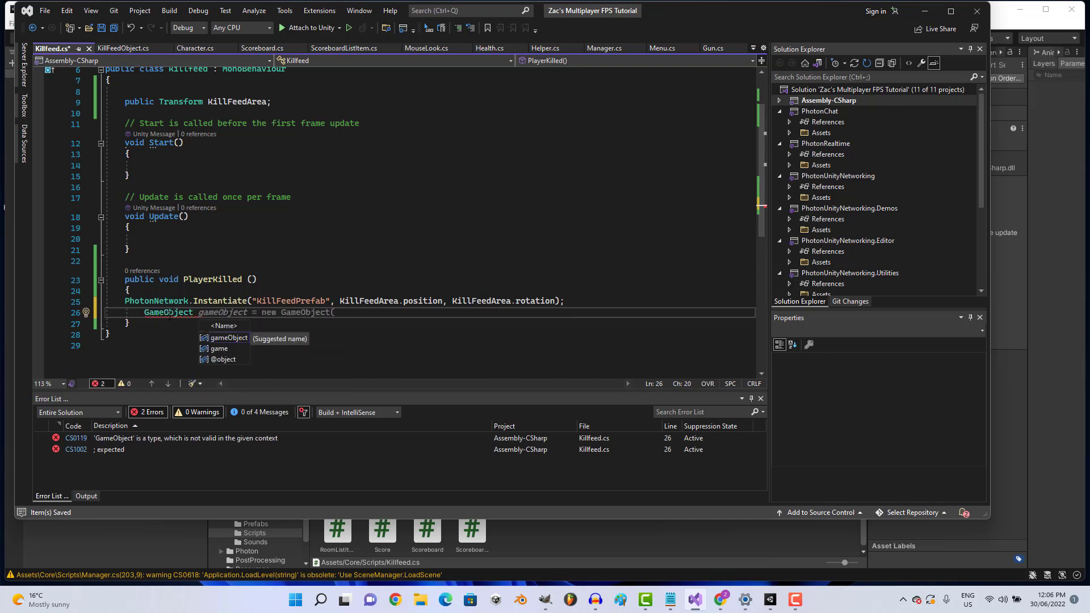
pyautogui.write('prefab =')
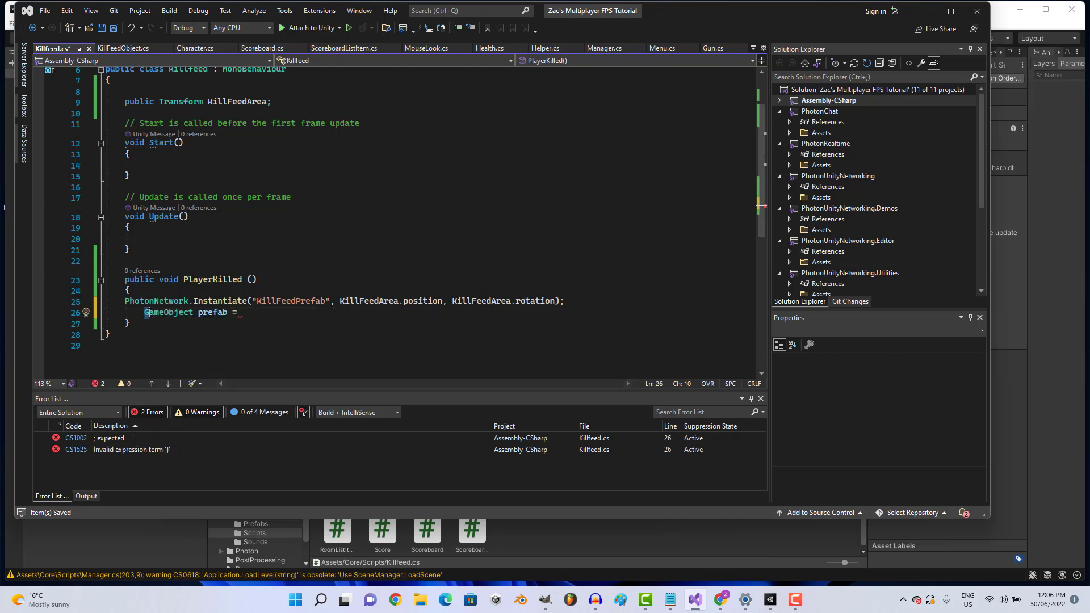
# Move the 'prefab =' declaration in front of the PhotonNetwork.Instantiate call and clear line 26.
pyautogui.click(121, 301)
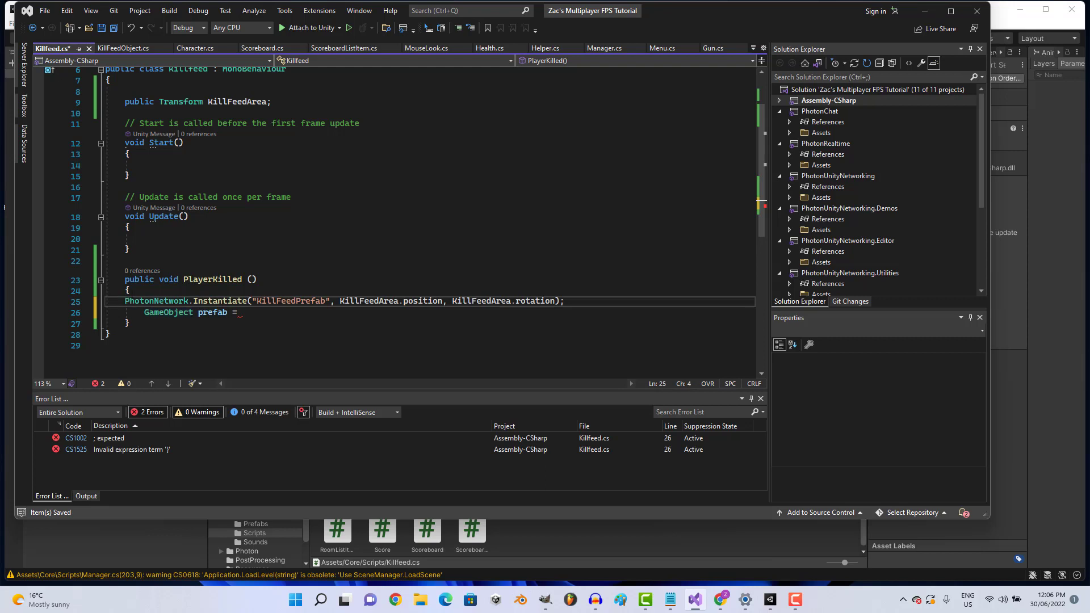
pyautogui.click(146, 315)
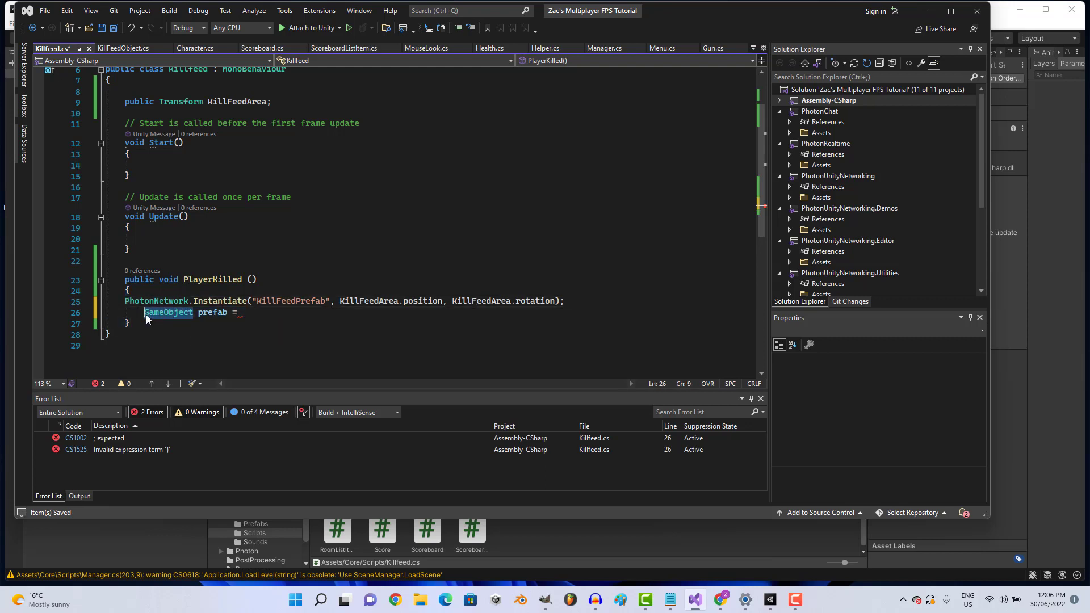
pyautogui.write('Transf')
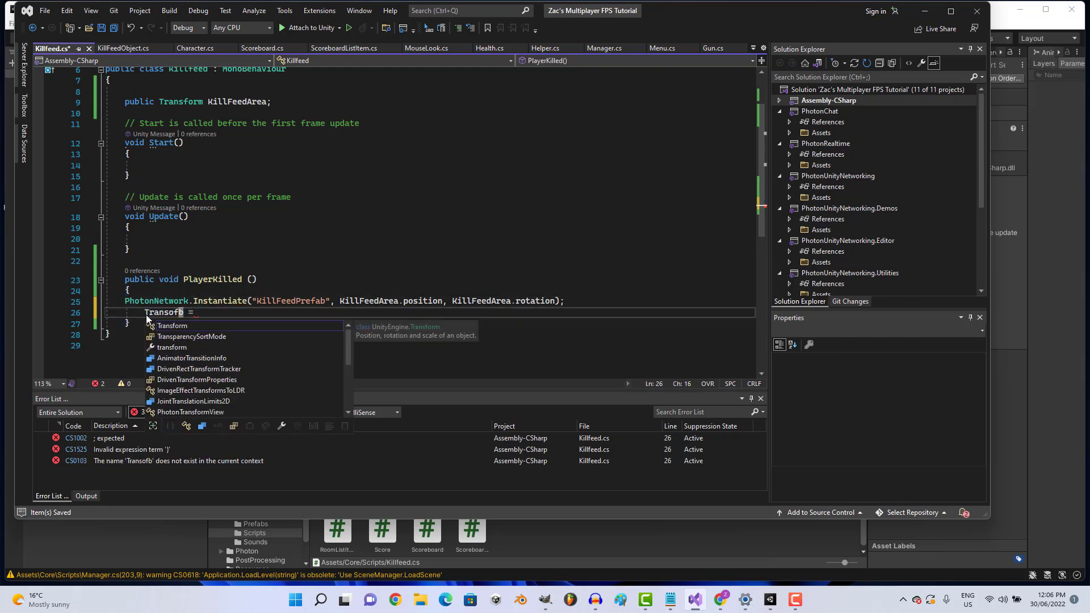
pyautogui.press('Tab')
pyautogui.write('=')
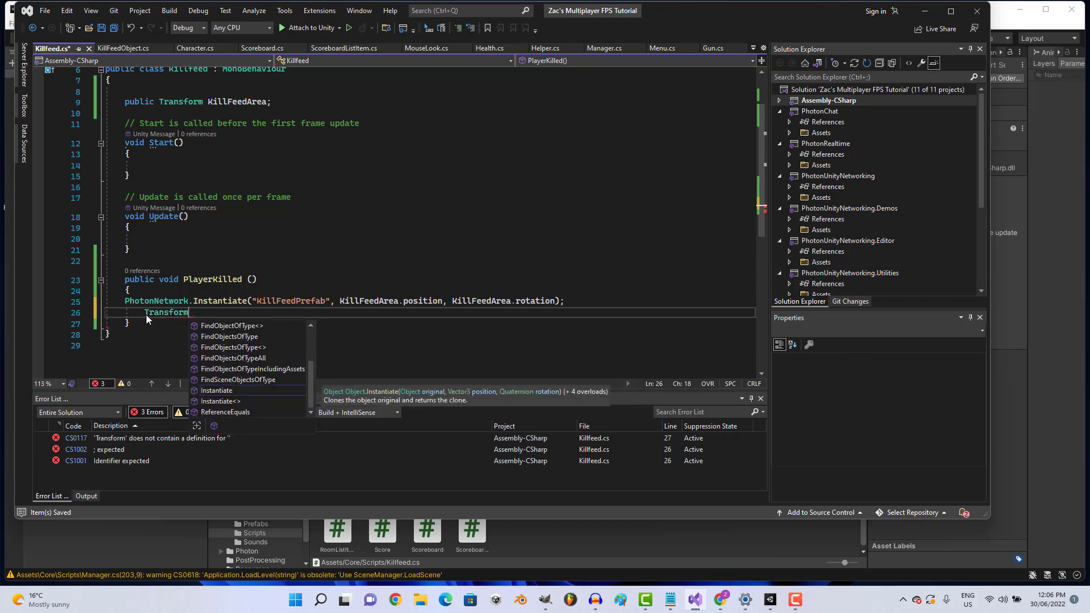
pyautogui.press('BackSpace')
pyautogui.write('pref')
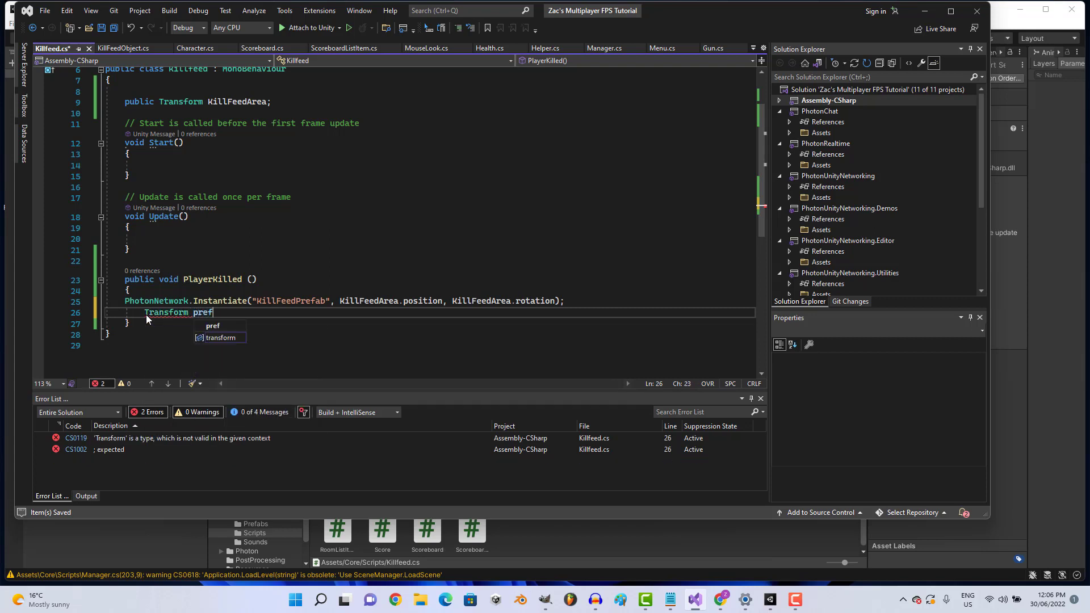
pyautogui.write('ab =')
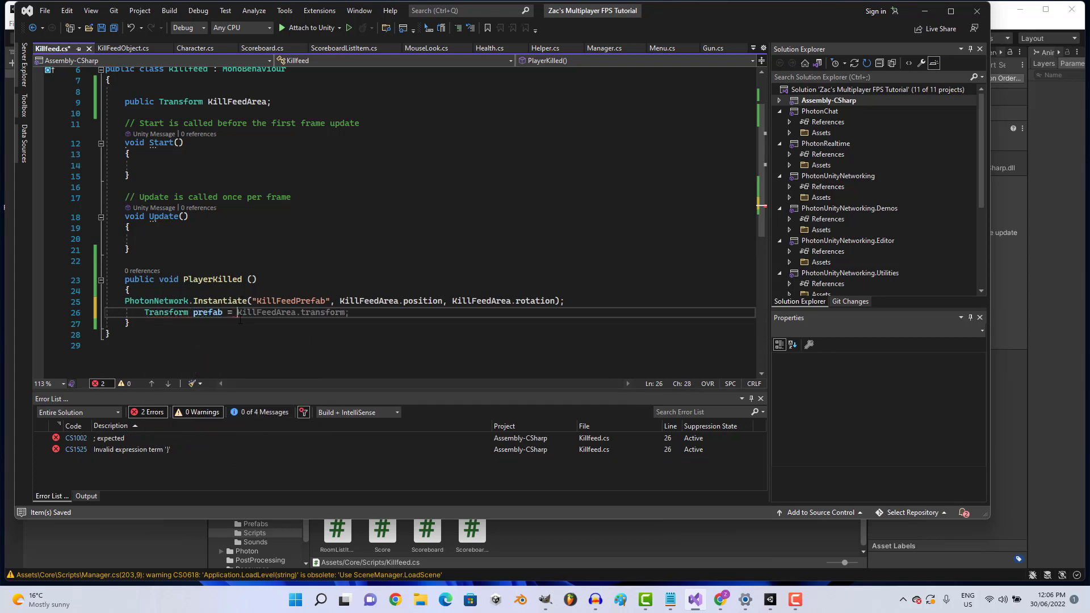
pyautogui.hotkey('shift', 'Home')
pyautogui.hotkey('ctrl', 'c')
pyautogui.press('Up')
pyautogui.press('Home')
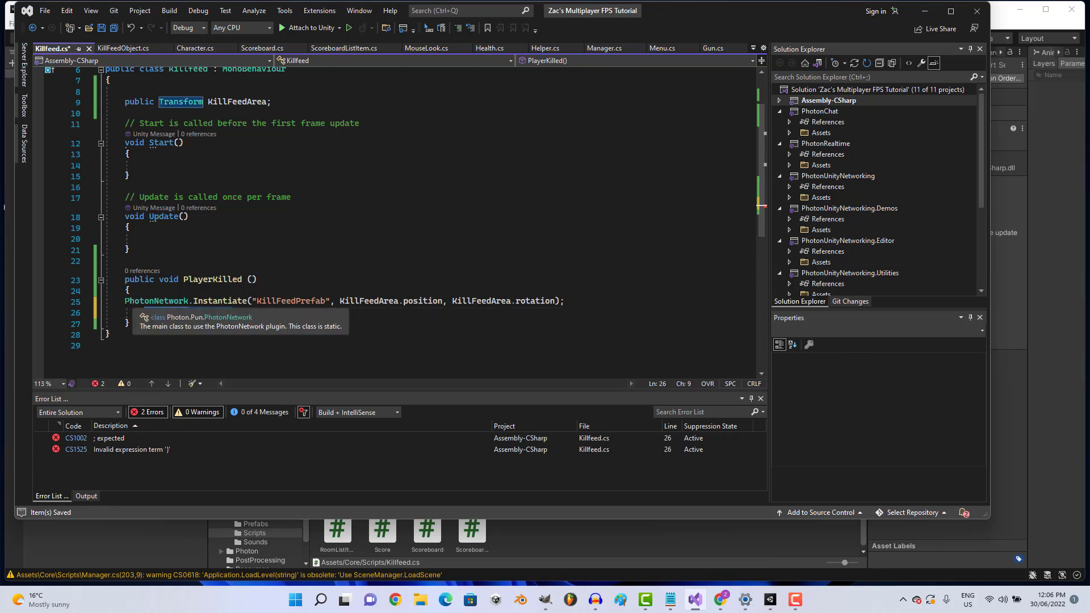
pyautogui.hotkey('ctrl', 'v')
pyautogui.moveTo(237, 312); pyautogui.dragTo(136, 312)
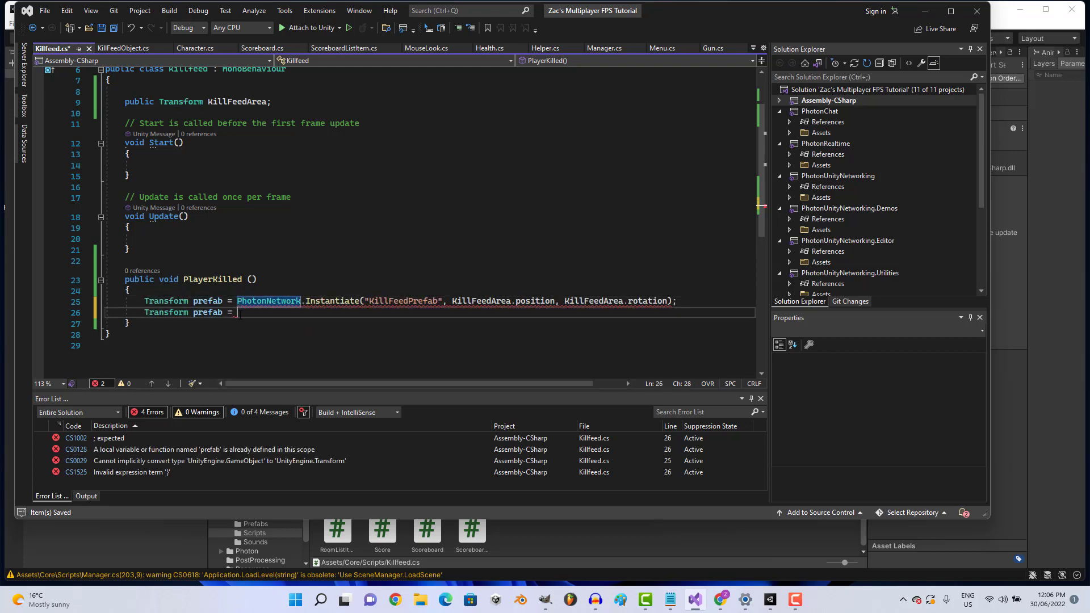
pyautogui.press('Delete')
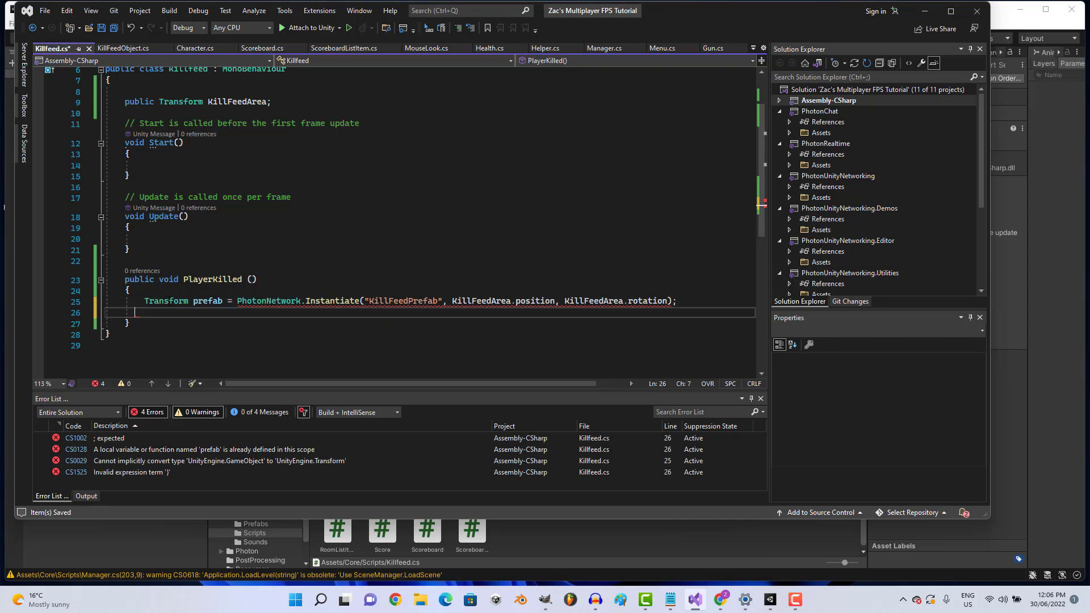
# Change the prefab variable's type from Transform to GameObject and delete the leftover line.
pyautogui.click(144, 301)
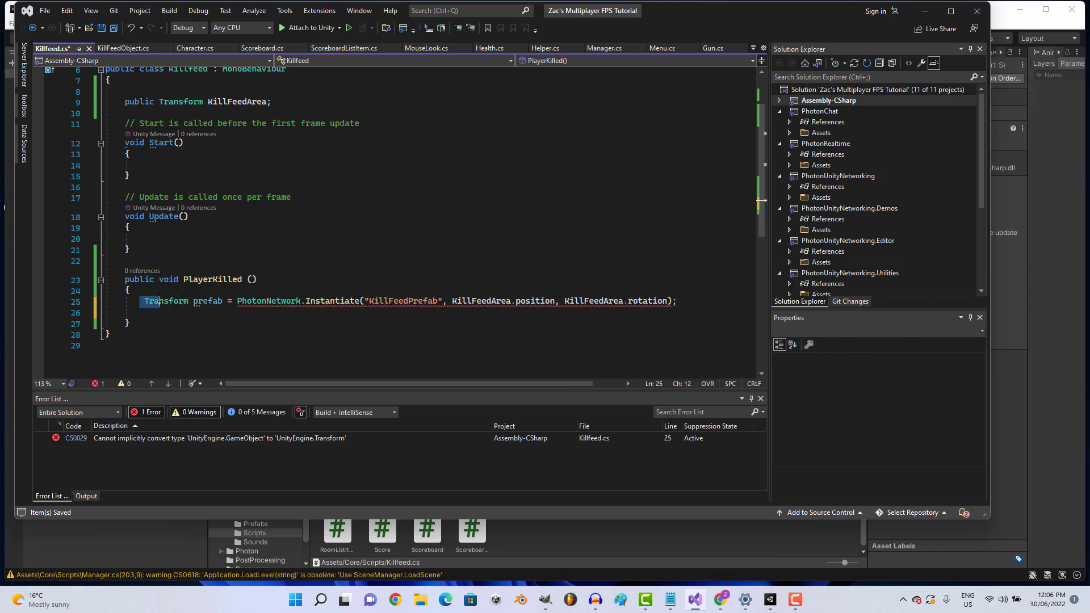
pyautogui.click(173, 310)
pyautogui.write('GameObject')
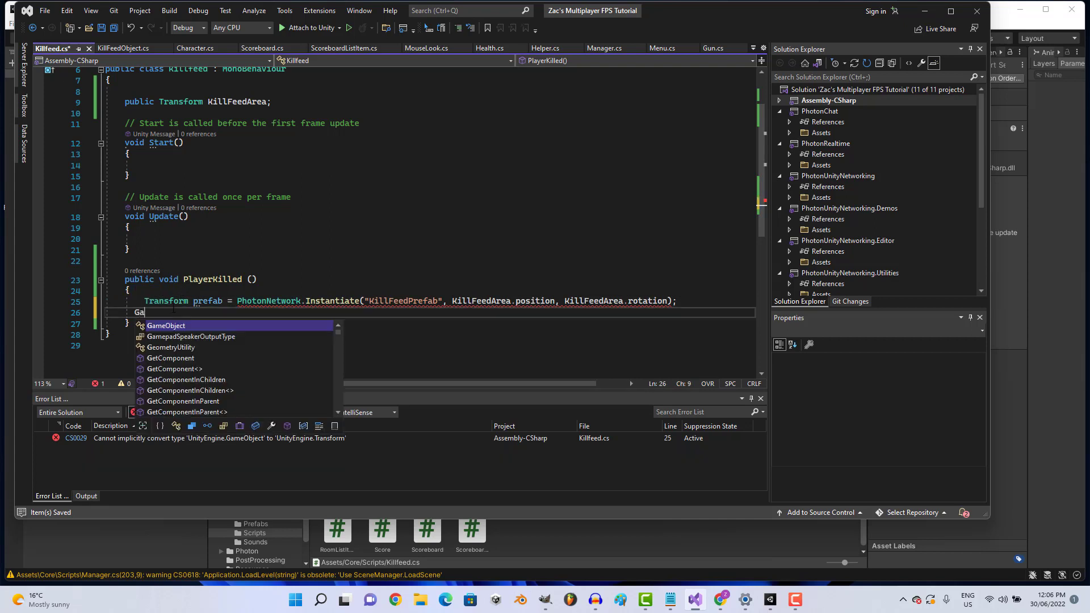
pyautogui.moveTo(184, 312); pyautogui.dragTo(130, 313)
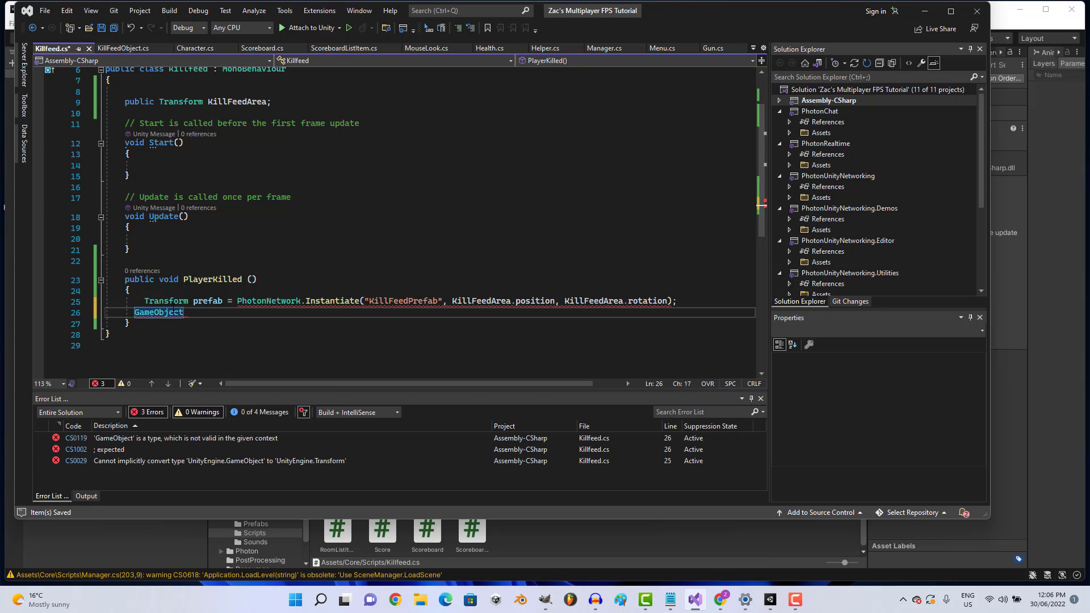
pyautogui.click(135, 313)
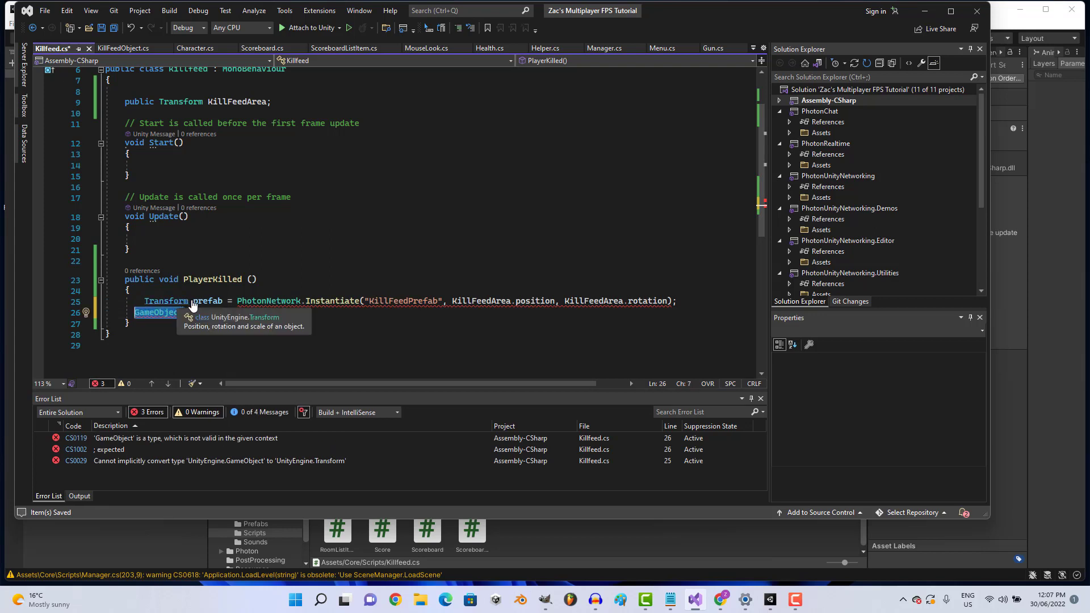
pyautogui.moveTo(130, 302); pyautogui.dragTo(185, 302)
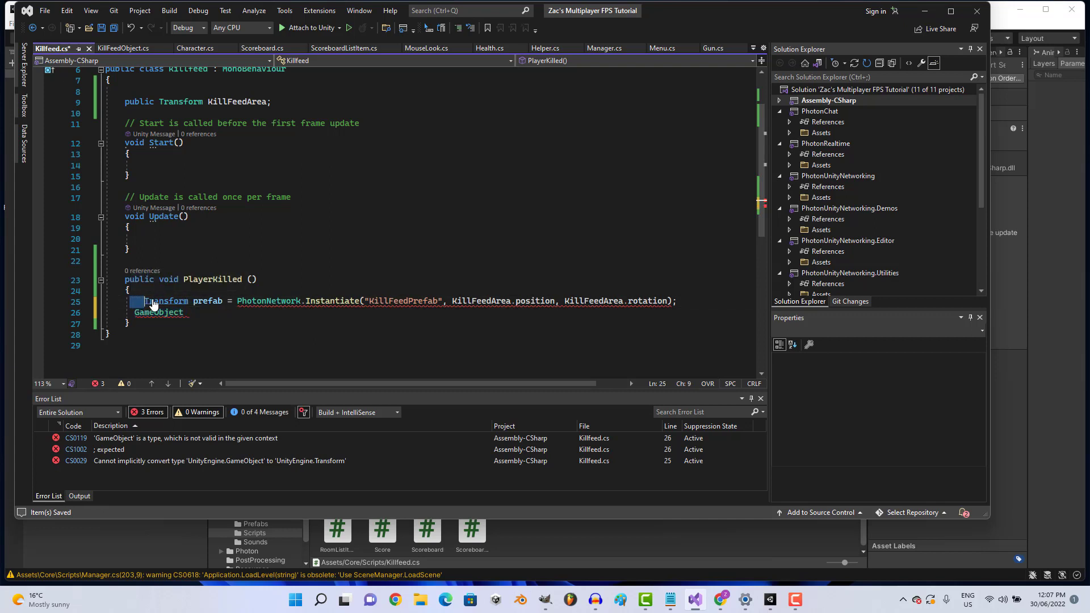
pyautogui.hotkey('ctrl', 'v')
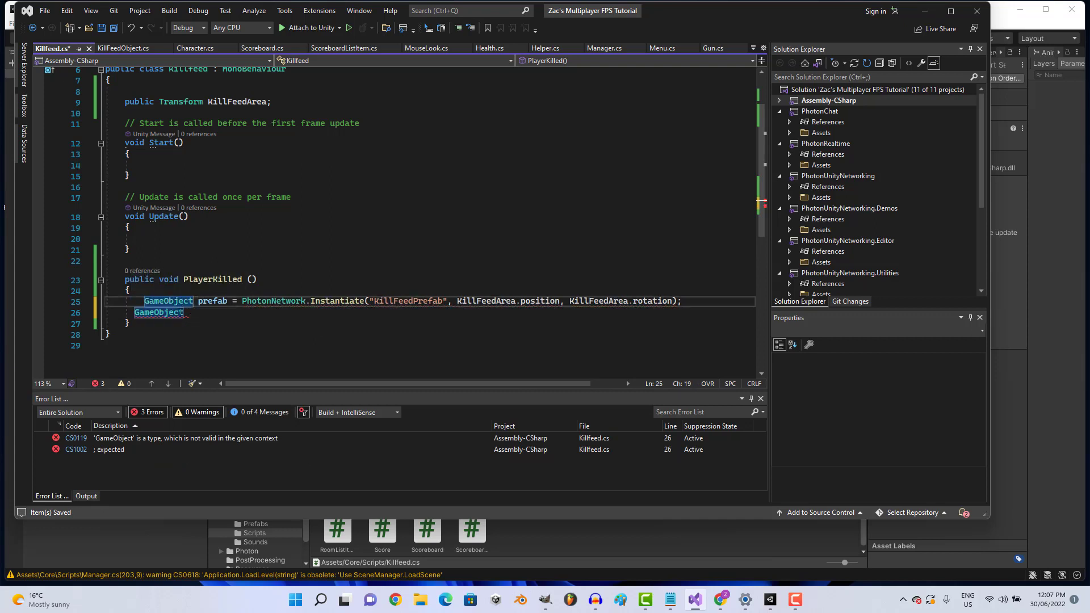
pyautogui.press('Down')
pyautogui.hotkey('shift', 'Home')
pyautogui.hotkey('shift', 'Home')
pyautogui.press('BackSpace')
pyautogui.press('BackSpace')
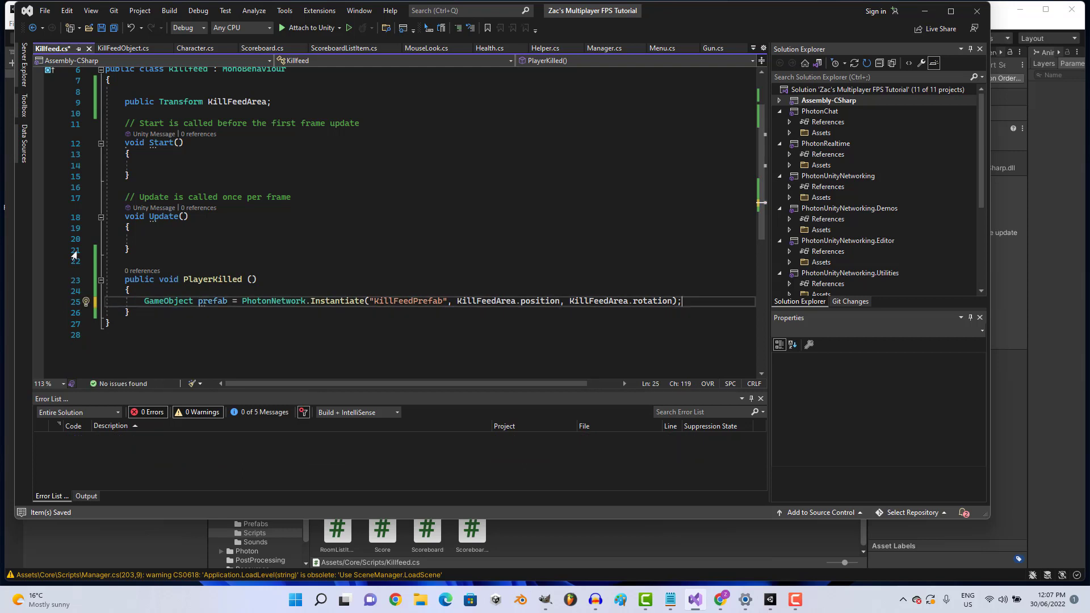
# Add 'prefab.transform.SetParent(KillFeedArea);' and begin a prefab.GetComponent line below it.
pyautogui.press('Return')
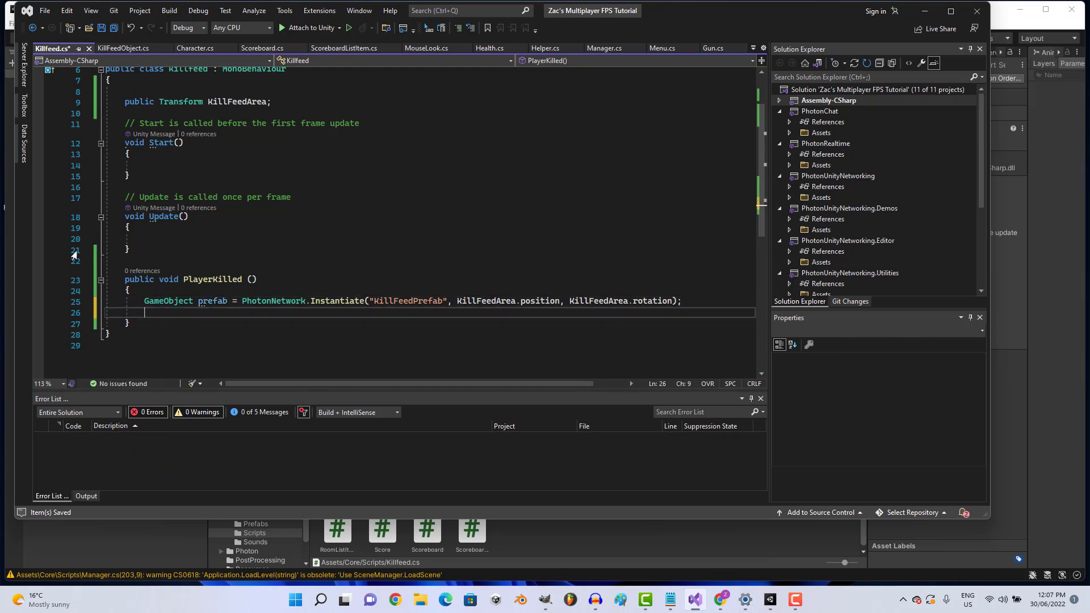
pyautogui.write('pr')
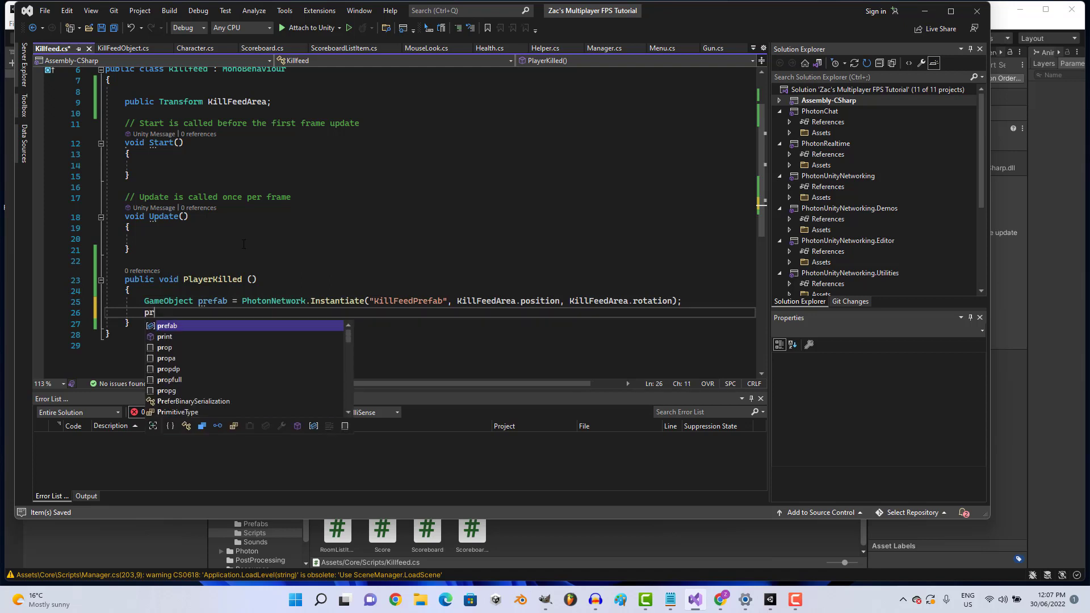
pyautogui.write('efab.trn')
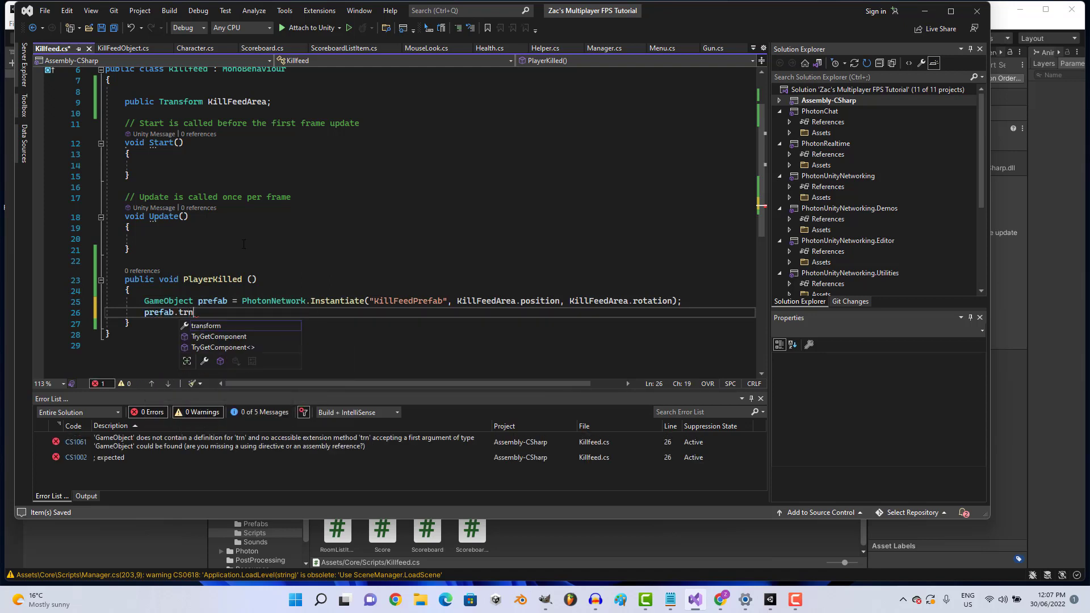
pyautogui.press('Escape')
pyautogui.write('ans')
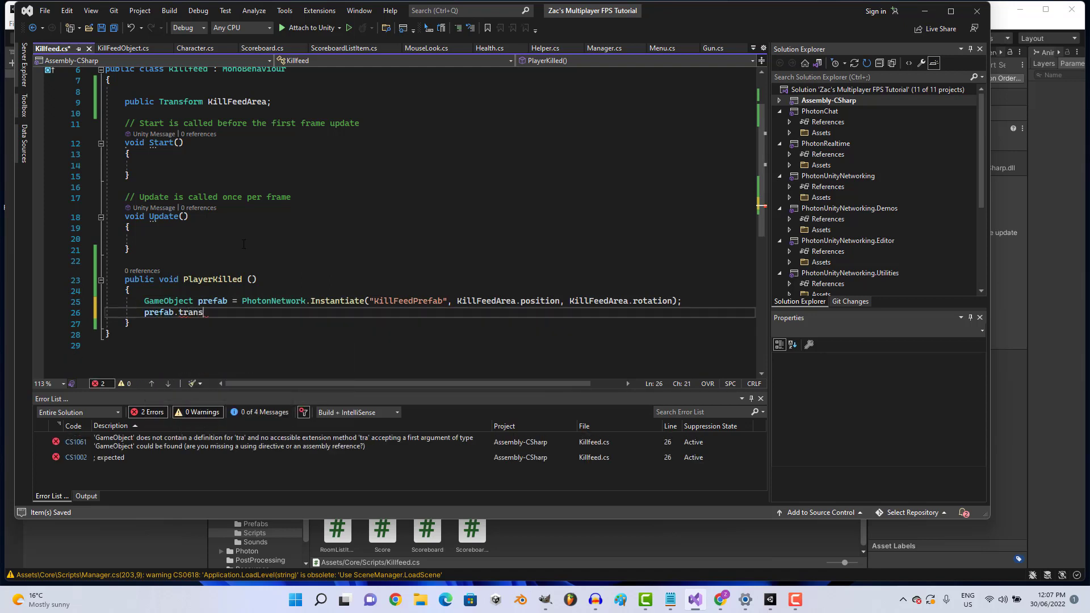
pyautogui.write('form.SetP')
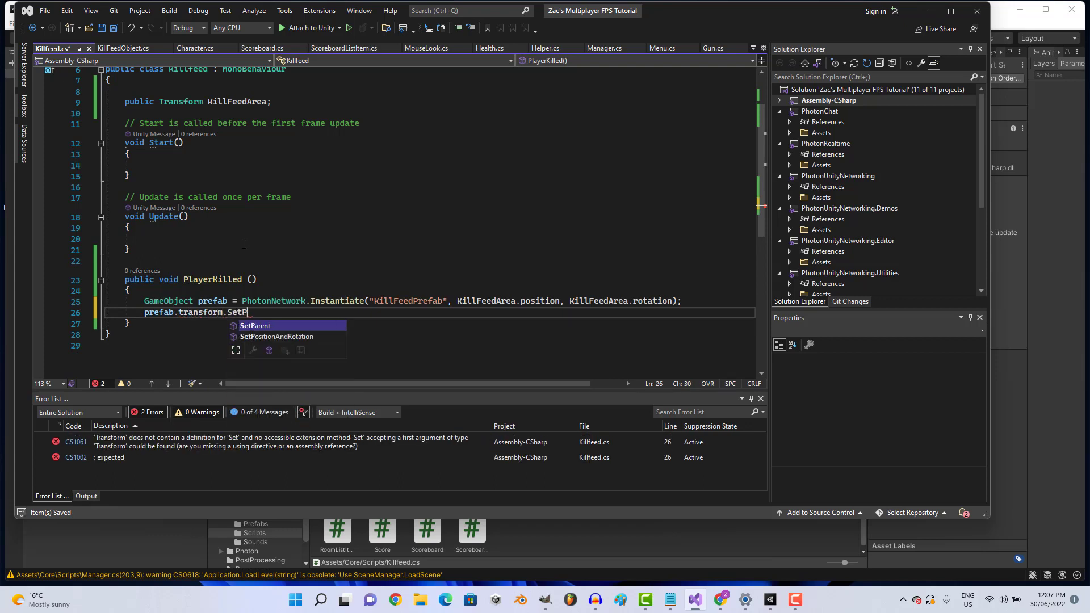
pyautogui.write('a(Ki')
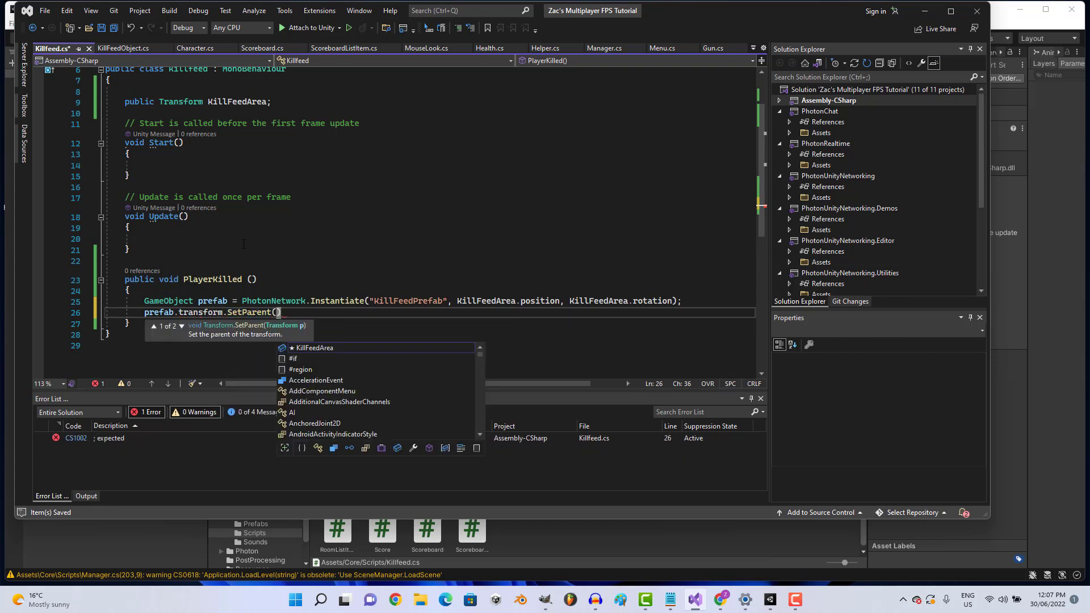
pyautogui.write('llf')
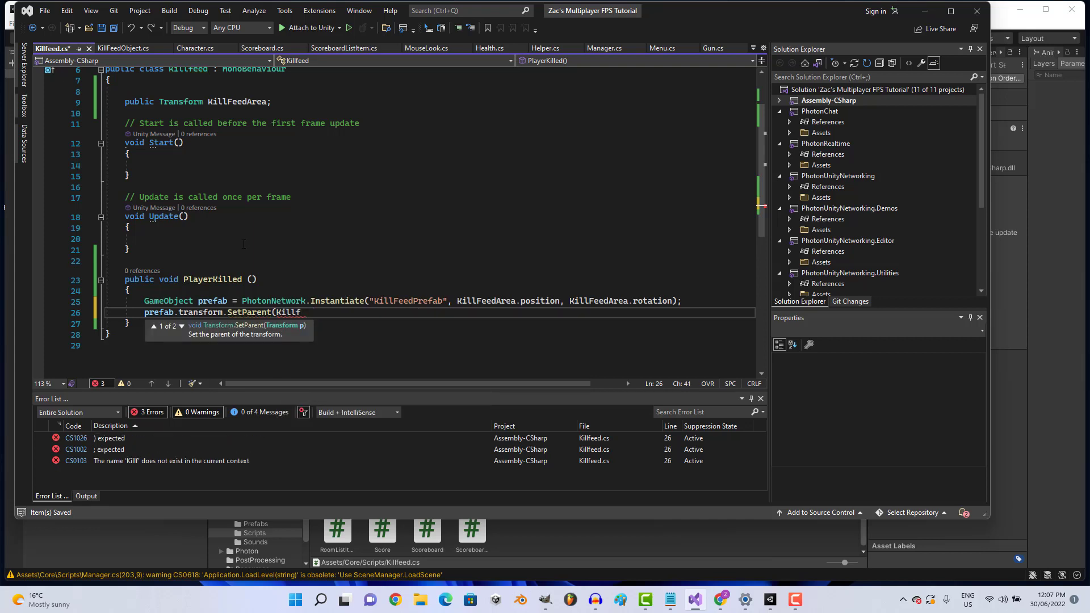
pyautogui.write('FeedAre')
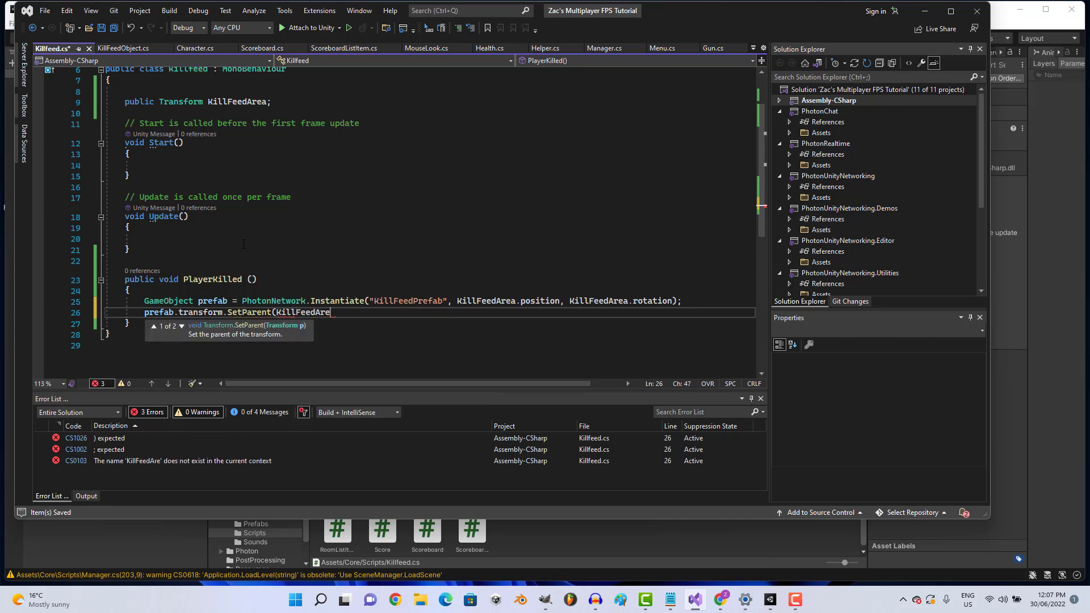
pyautogui.write('a);')
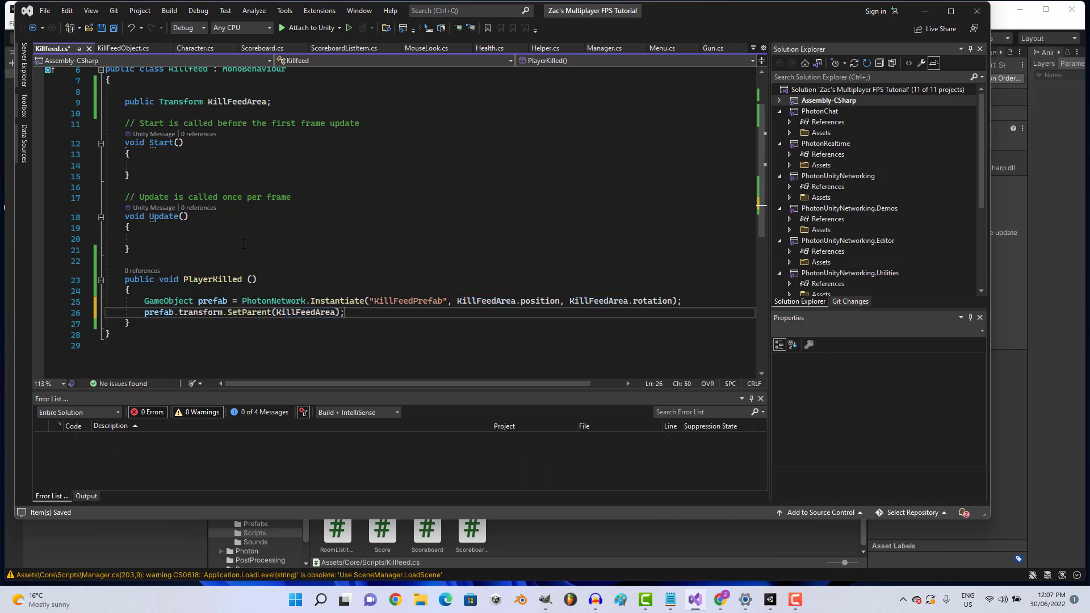
pyautogui.press('Return')
pyautogui.write('pr')
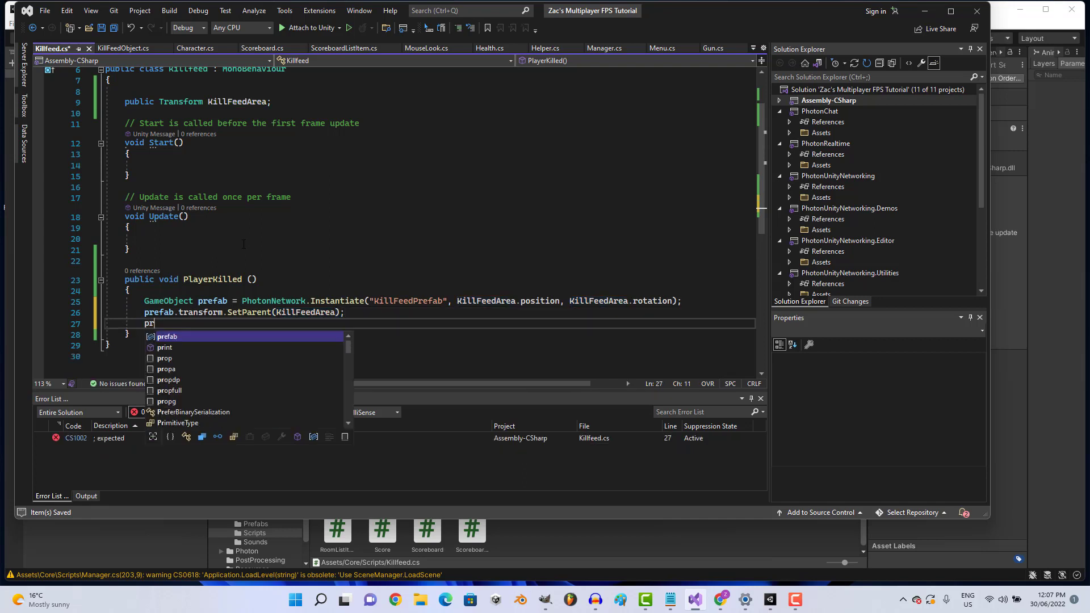
pyautogui.write('efab.GetC')
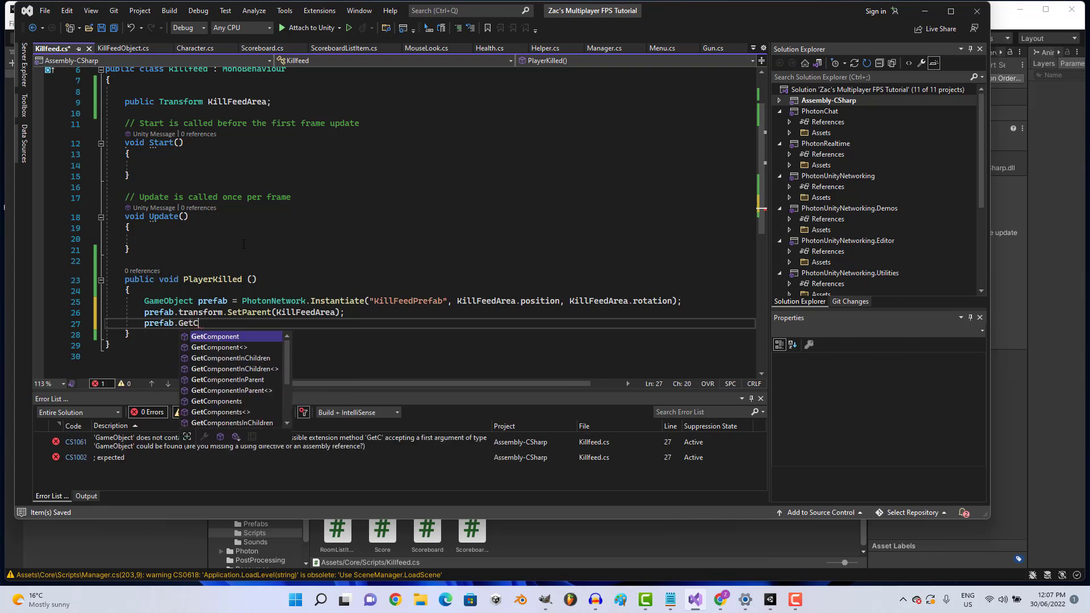
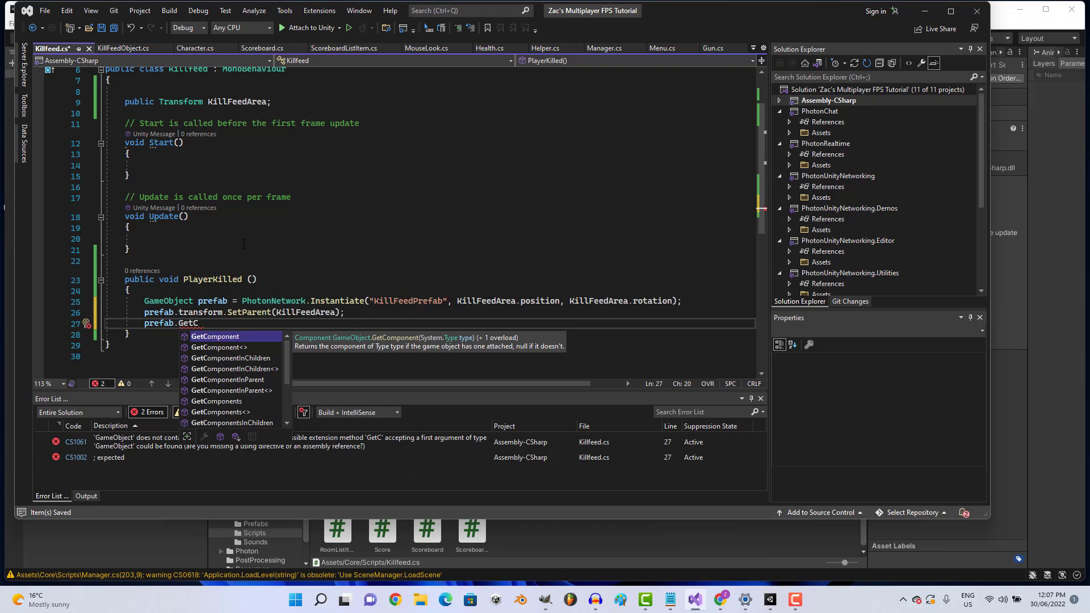
# Complete prefab.GetComponent<PhotonView>().RPC( on line 27, glancing at the KillFeedObject script.
pyautogui.press('Tab')
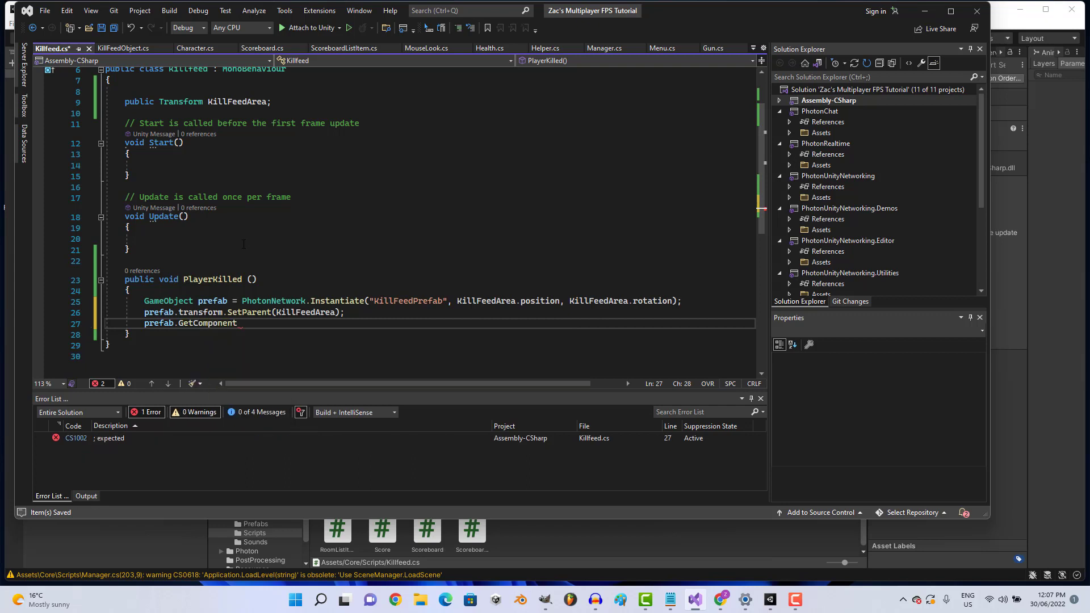
pyautogui.write('<P')
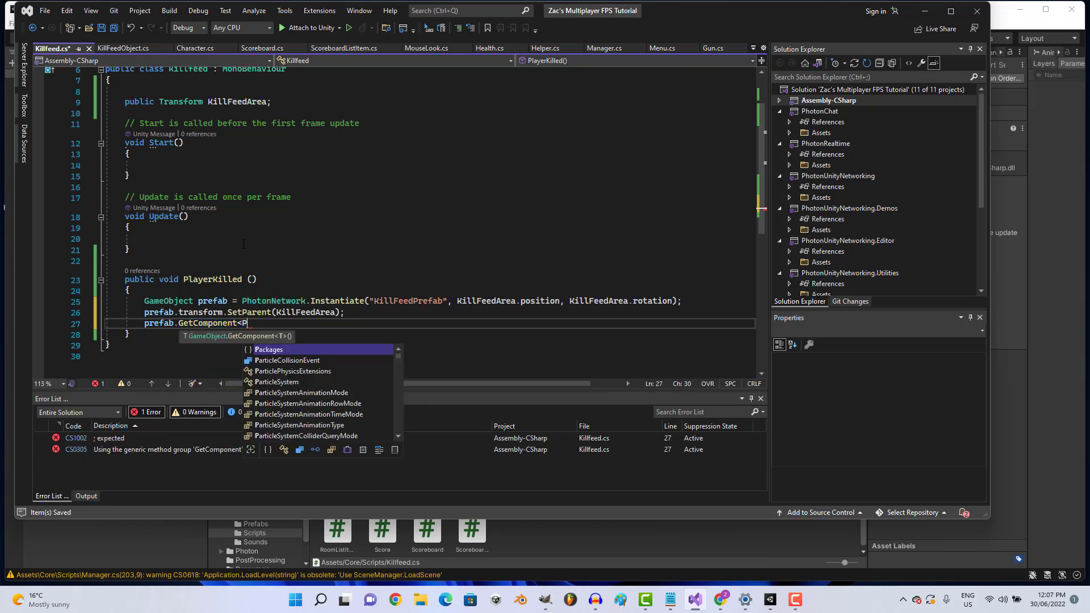
pyautogui.write('hoto')
pyautogui.write('nVie')
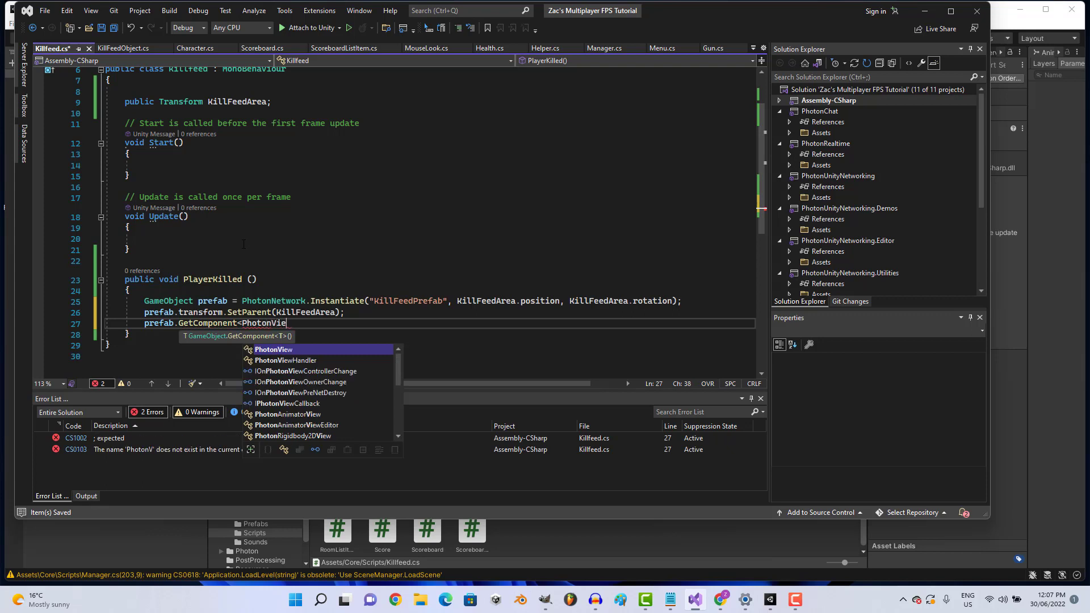
pyautogui.write('w>')
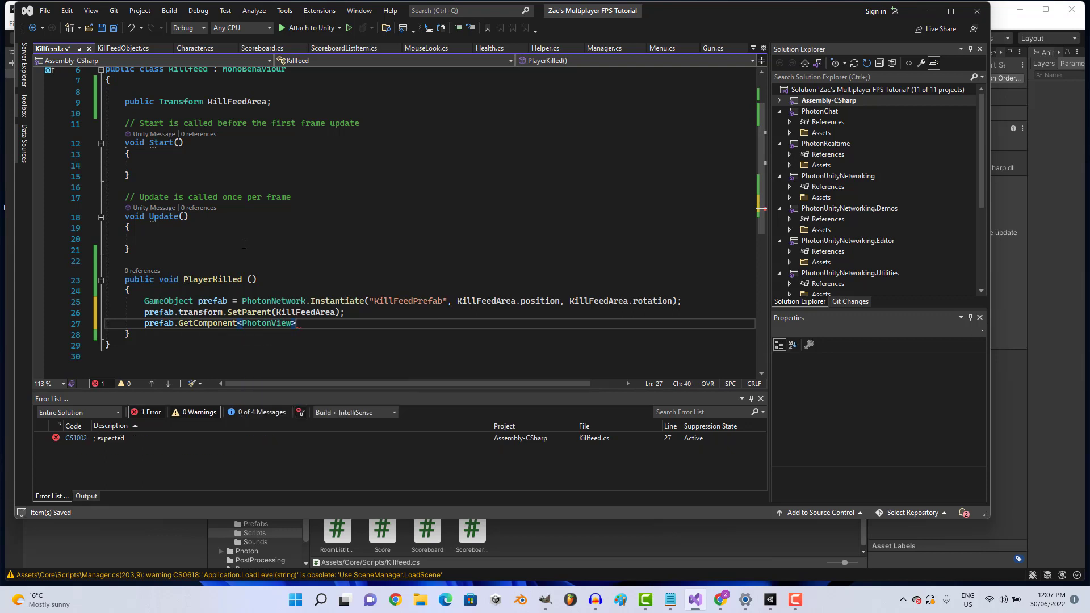
pyautogui.write('().')
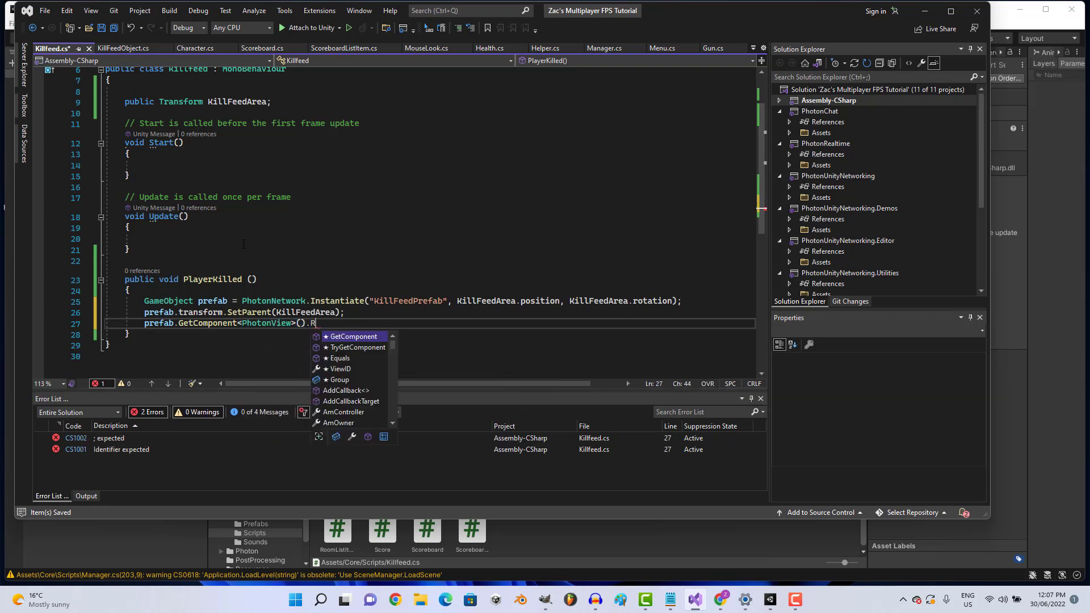
pyautogui.write('RPC')
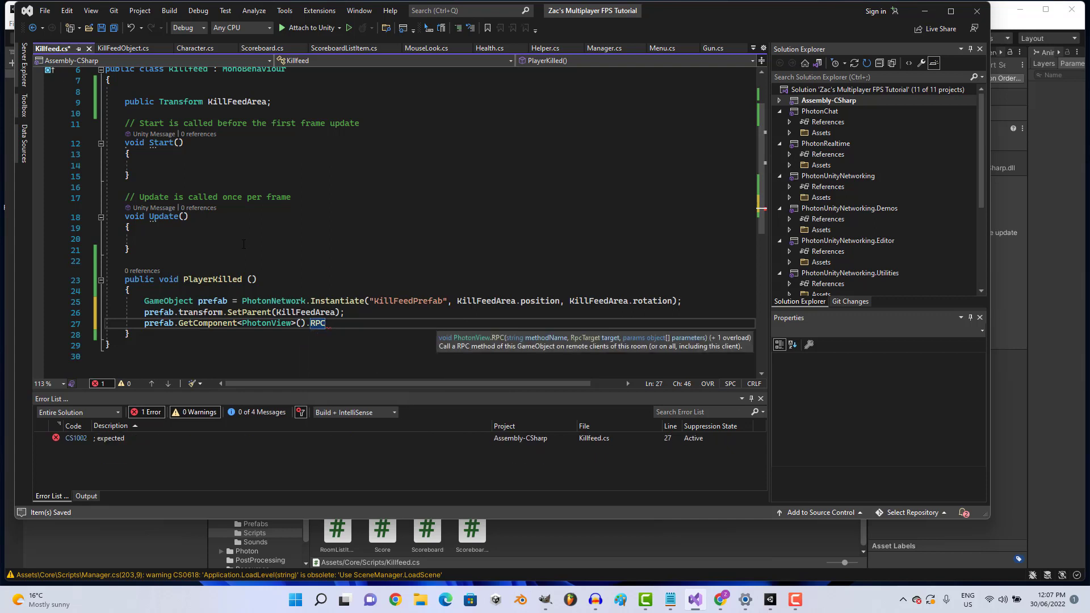
pyautogui.write('(')
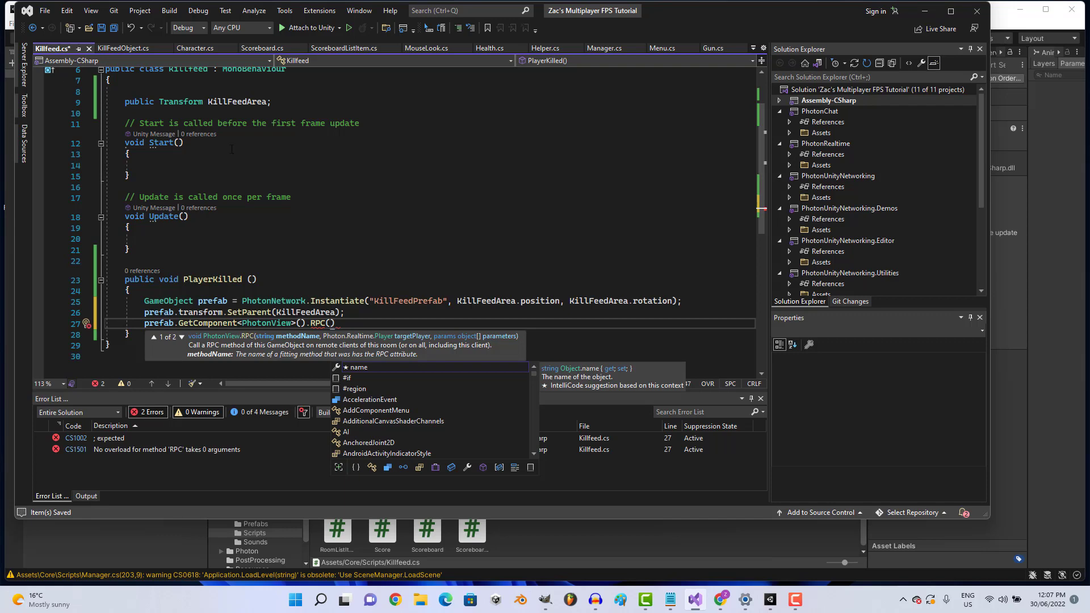
pyautogui.click(123, 48)
pyautogui.click(41, 50)
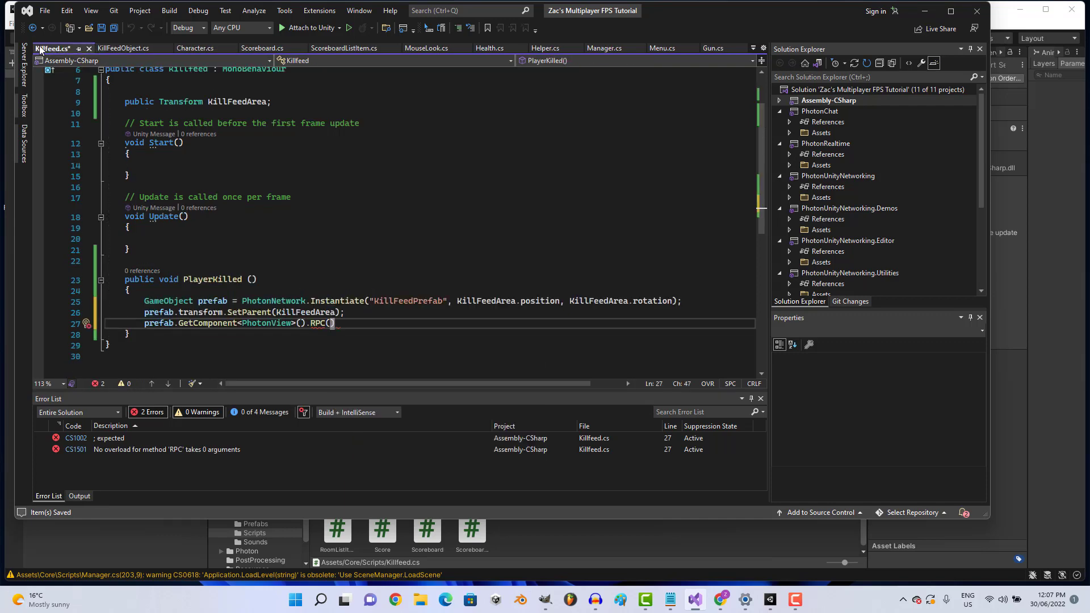
# Pass the RPC the quoted method name "UpdateNames" and the target RpcTarget.All.
pyautogui.write('Updat')
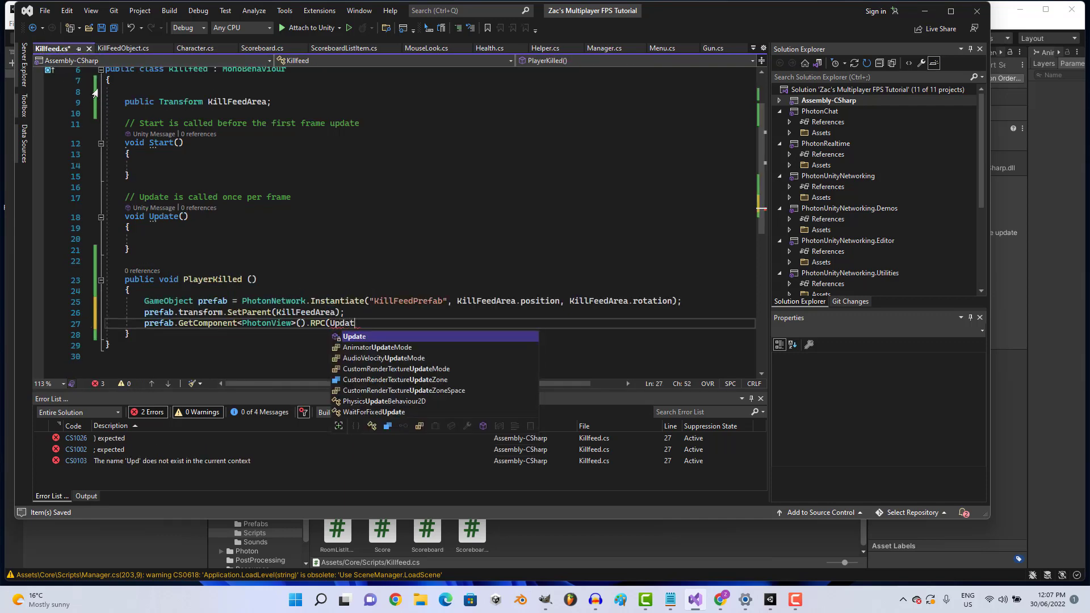
pyautogui.write('esNames')
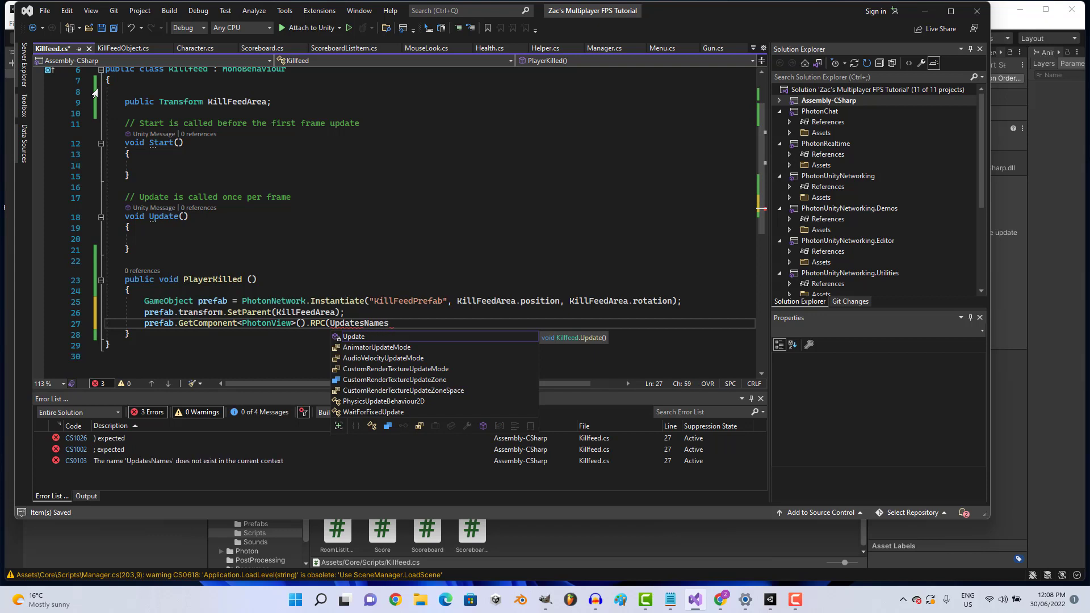
pyautogui.write(',')
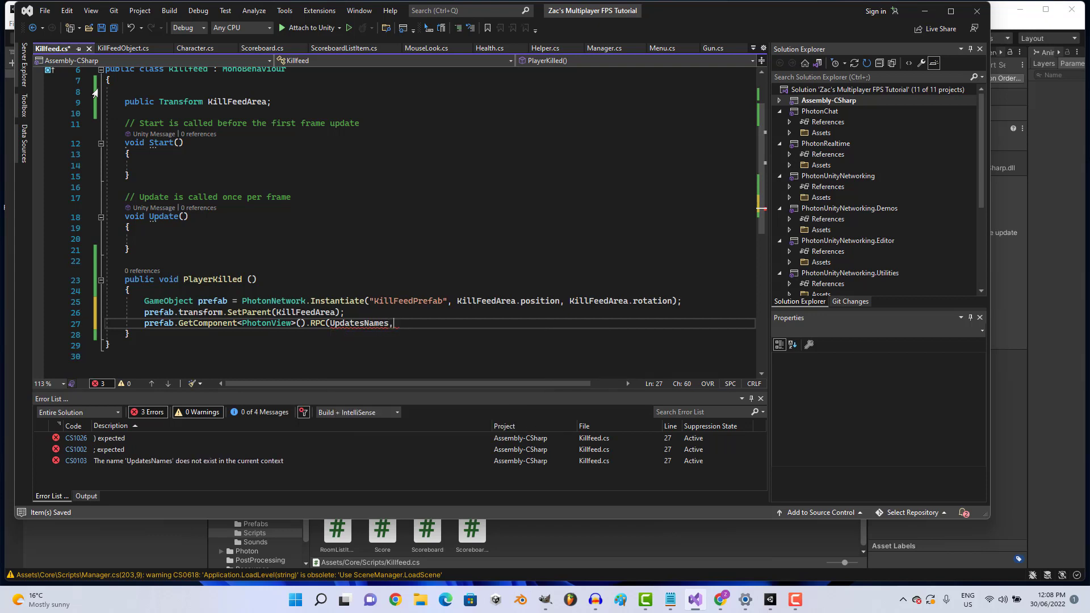
pyautogui.press('BackSpace')
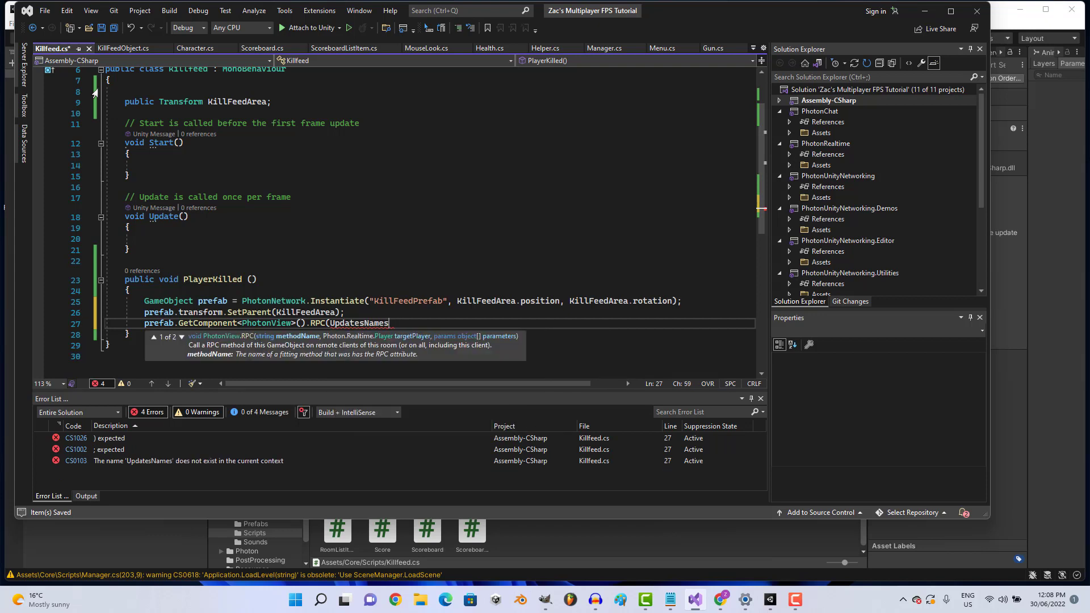
pyautogui.write(', RpcTarget.')
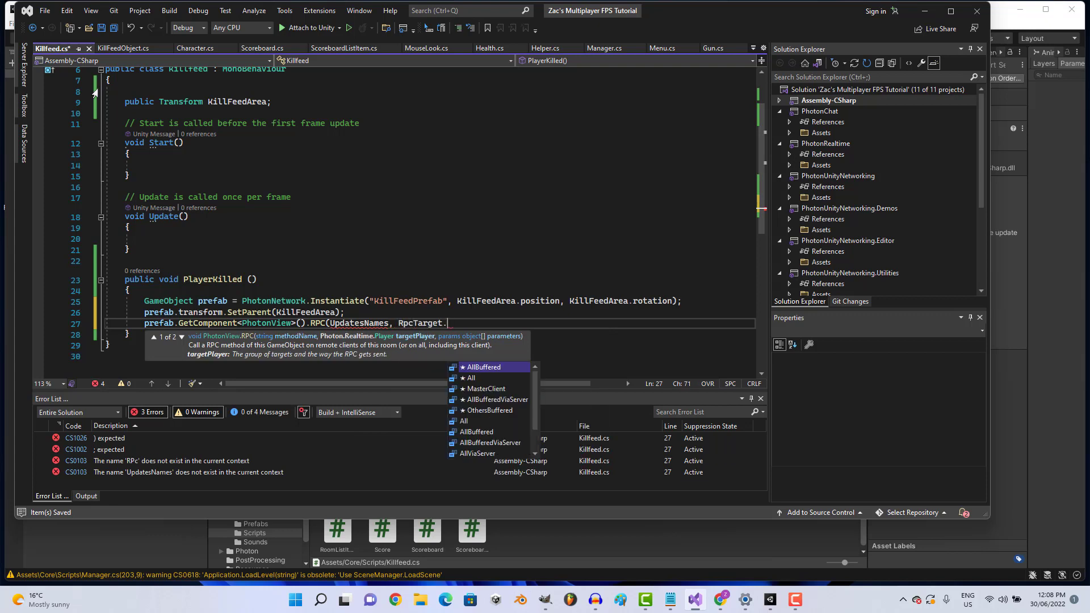
pyautogui.write('All')
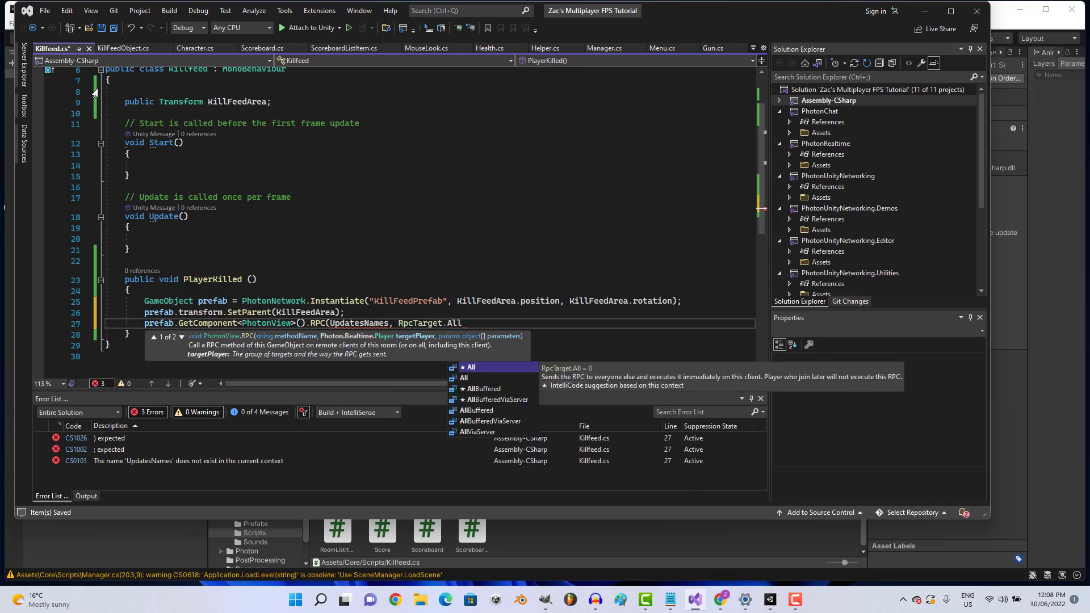
pyautogui.press('BackSpace')
pyautogui.press('BackSpace')
pyautogui.press('BackSpace')
pyautogui.press('BackSpace')
pyautogui.press('BackSpace')
pyautogui.press('BackSpace')
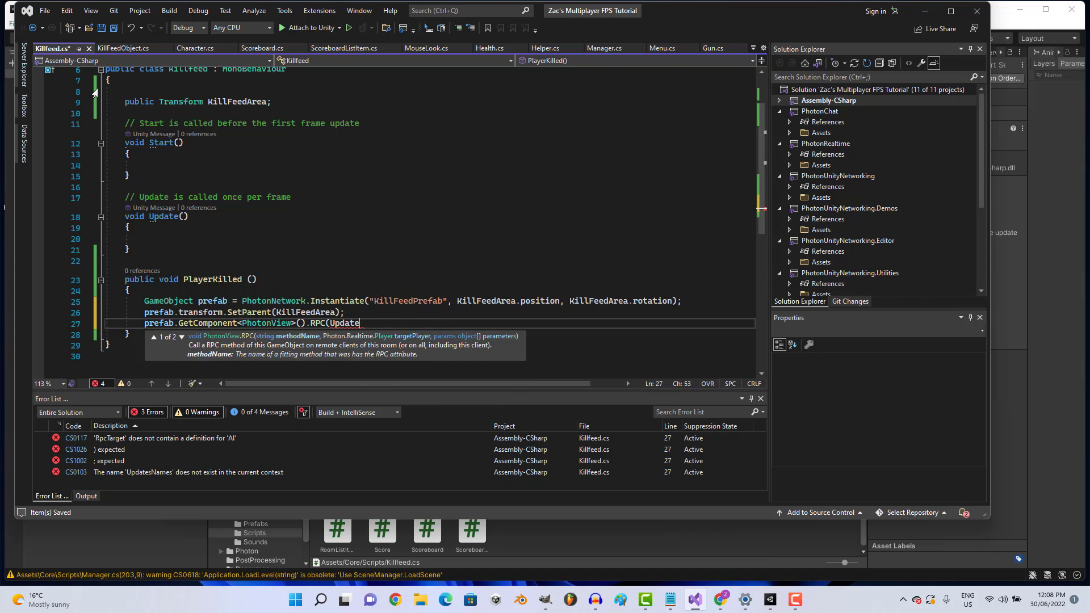
pyautogui.press('BackSpace')
pyautogui.press('BackSpace')
pyautogui.press('BackSpace')
pyautogui.press('BackSpace')
pyautogui.press('BackSpace')
pyautogui.press('BackSpace')
pyautogui.write('"')
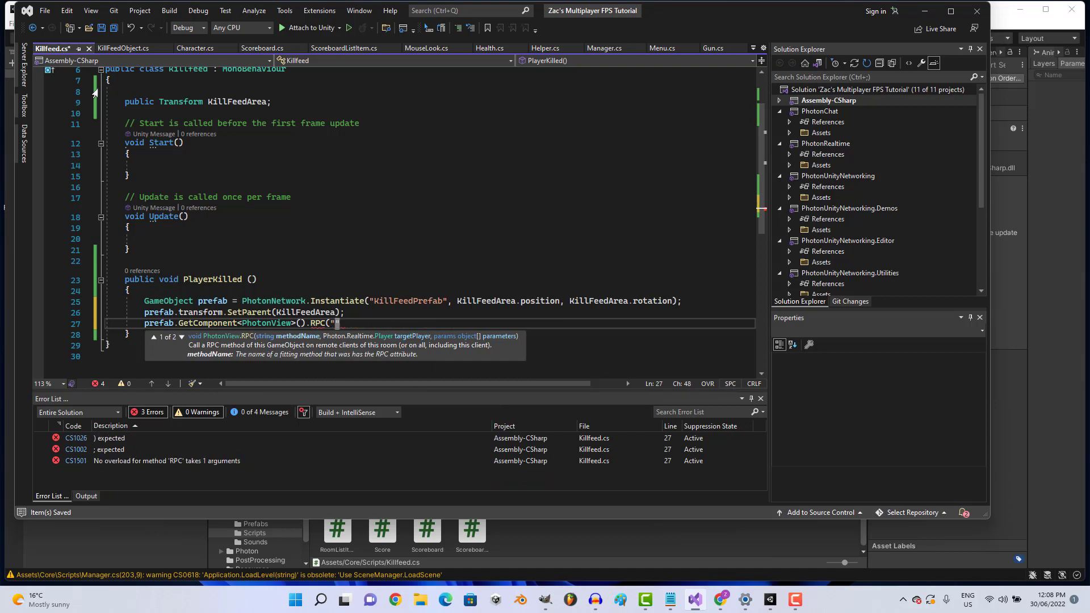
pyautogui.write('Update N')
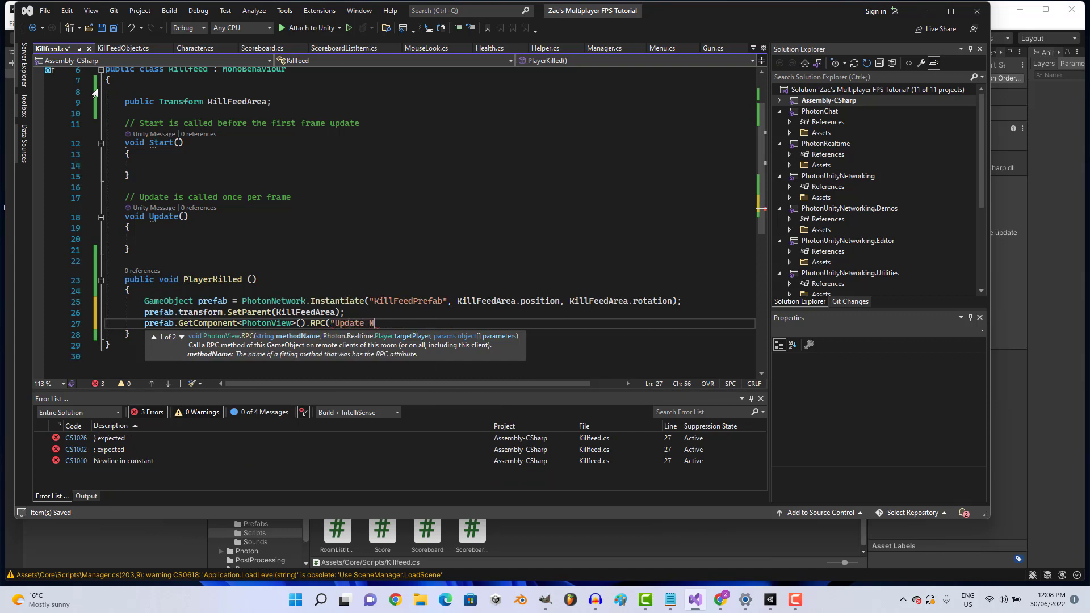
pyautogui.write('ames"')
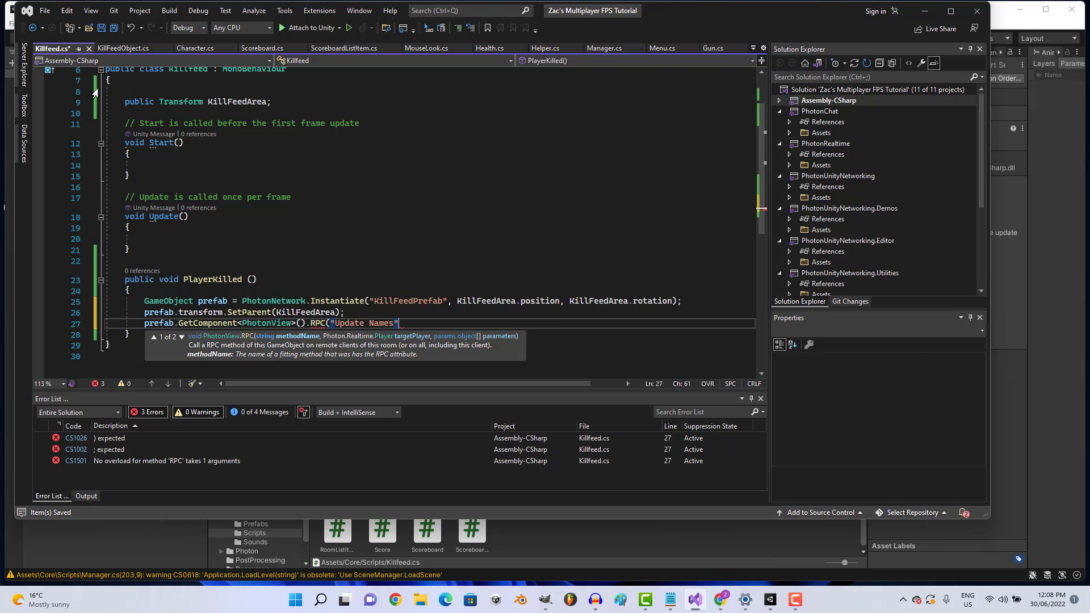
pyautogui.press('BackSpace')
pyautogui.press('BackSpace')
pyautogui.press('BackSpace')
pyautogui.press('BackSpace')
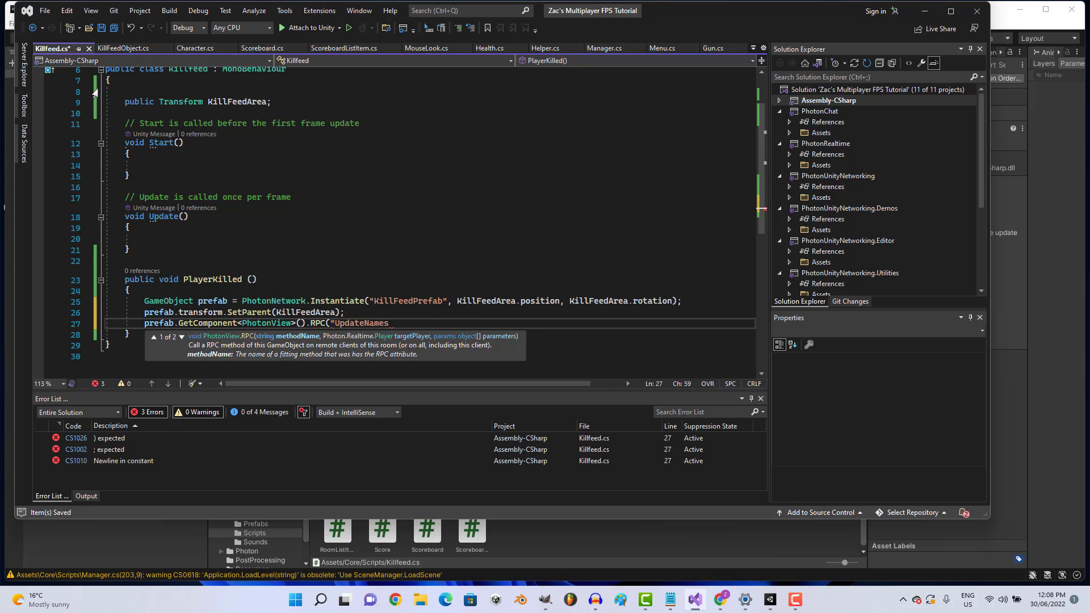
pyautogui.write('"')
pyautogui.write(', ')
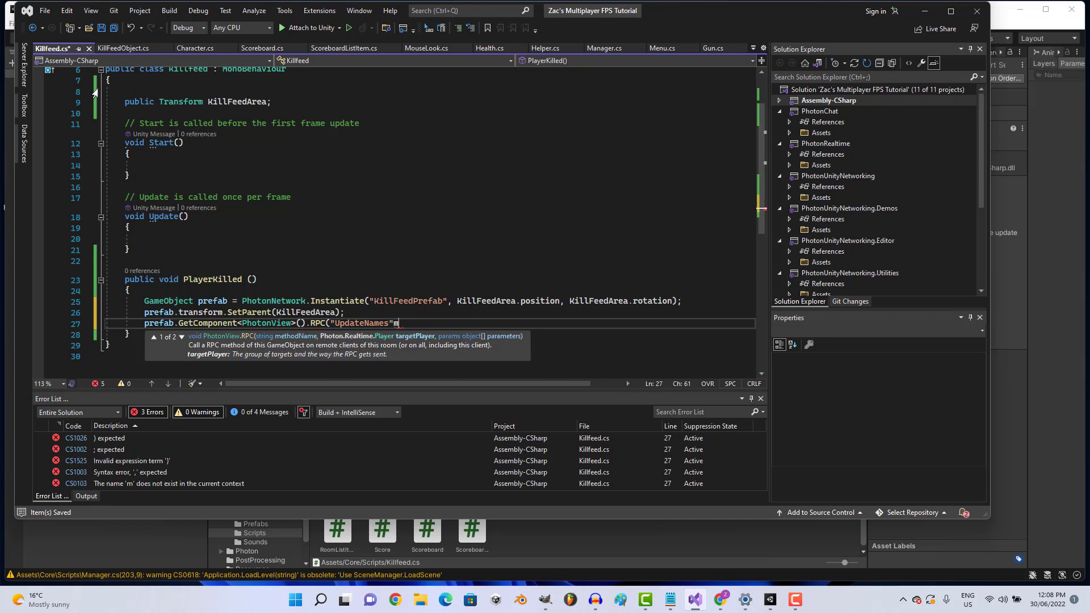
pyautogui.write('Rpc')
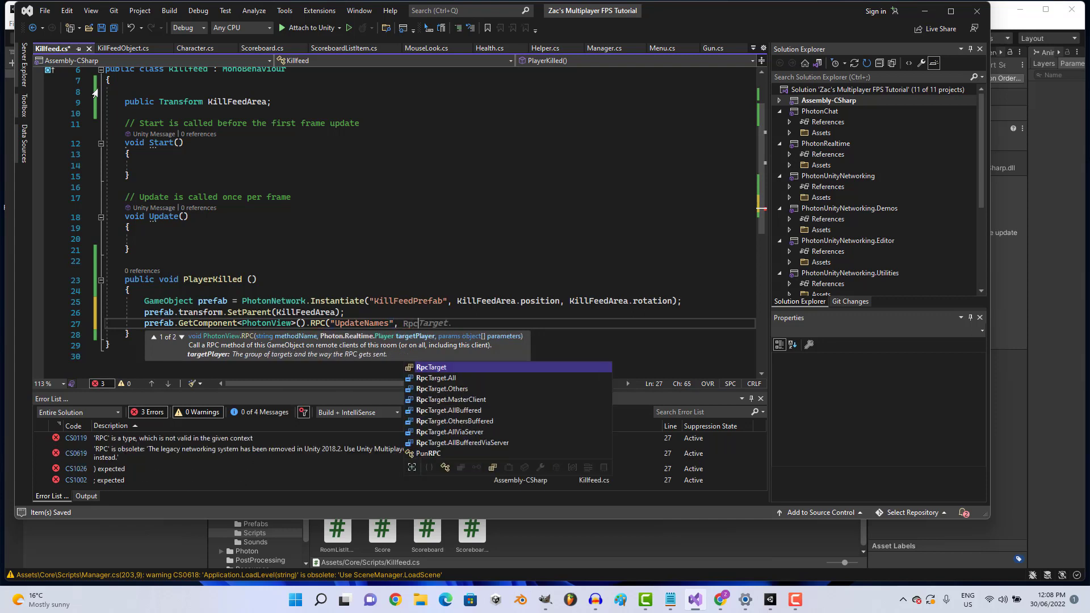
pyautogui.write('Target.All')
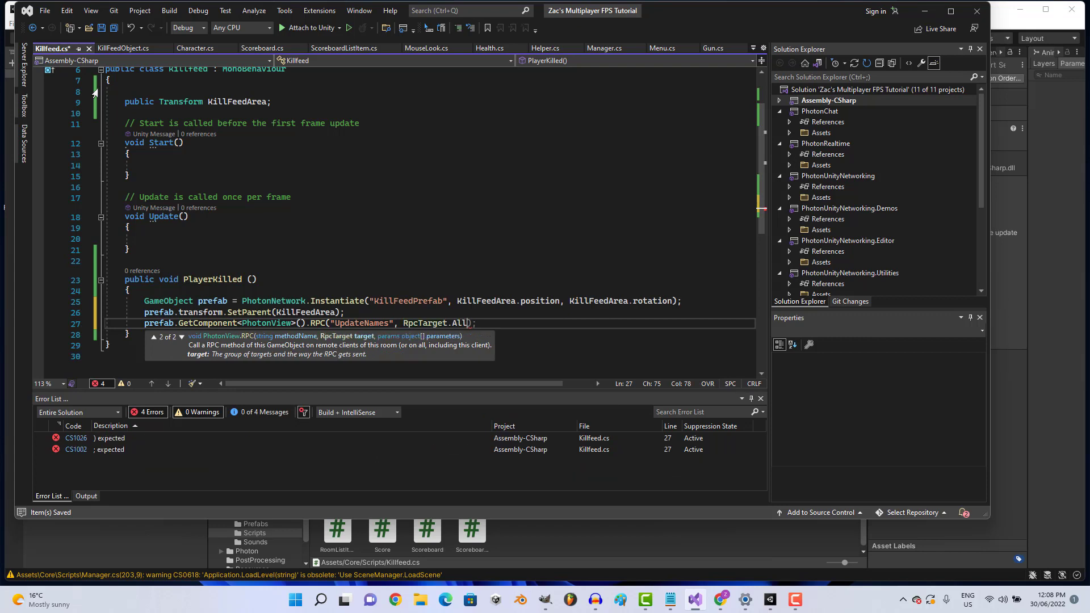
pyautogui.write(',')
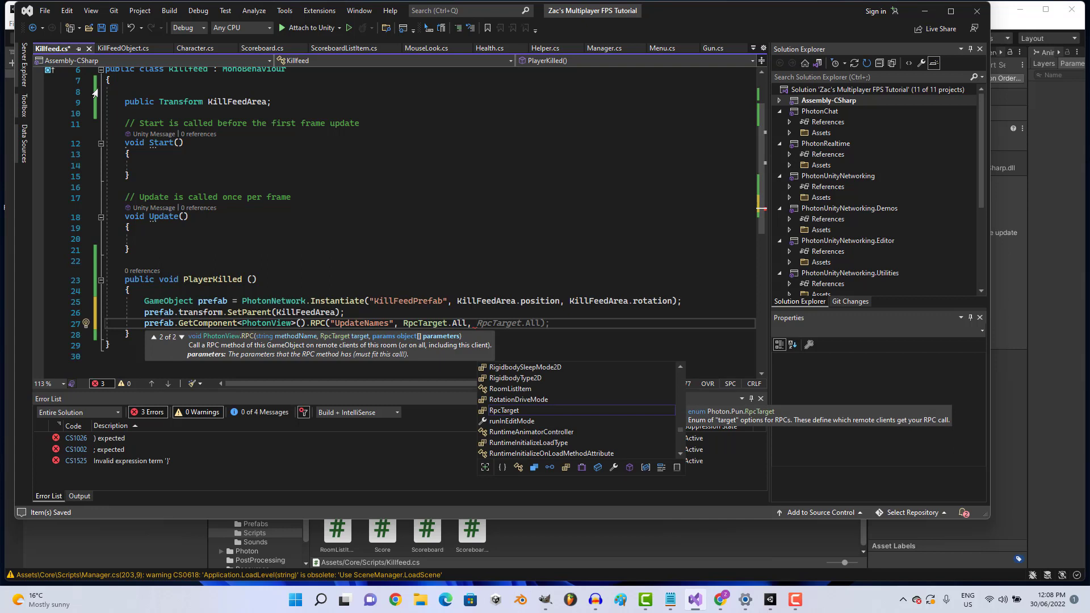
# Give PlayerKilled the parameters string killer and string killed.
pyautogui.click(254, 280)
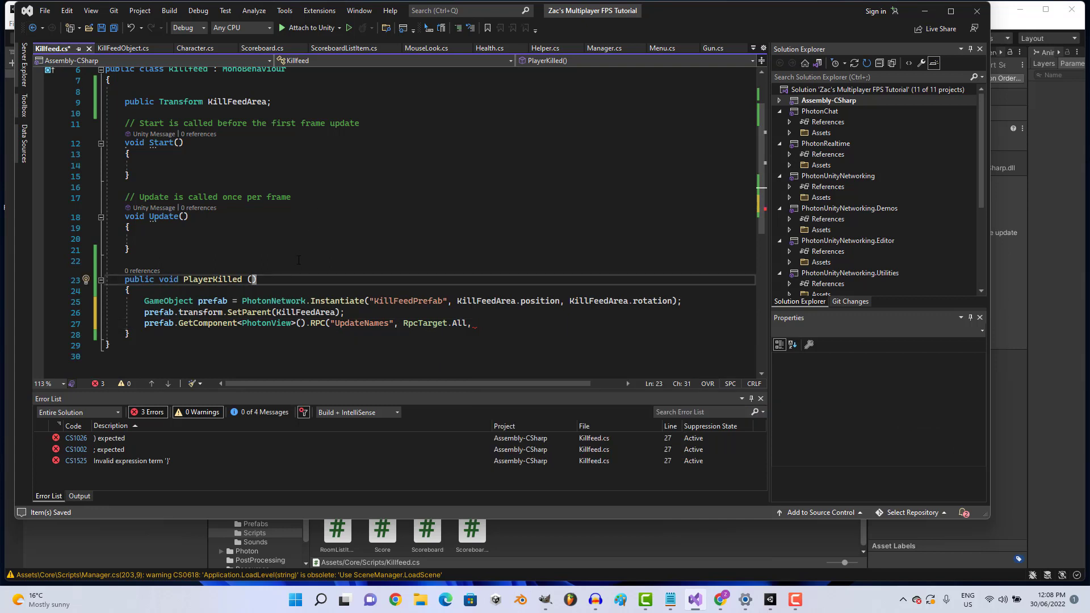
pyautogui.write('string')
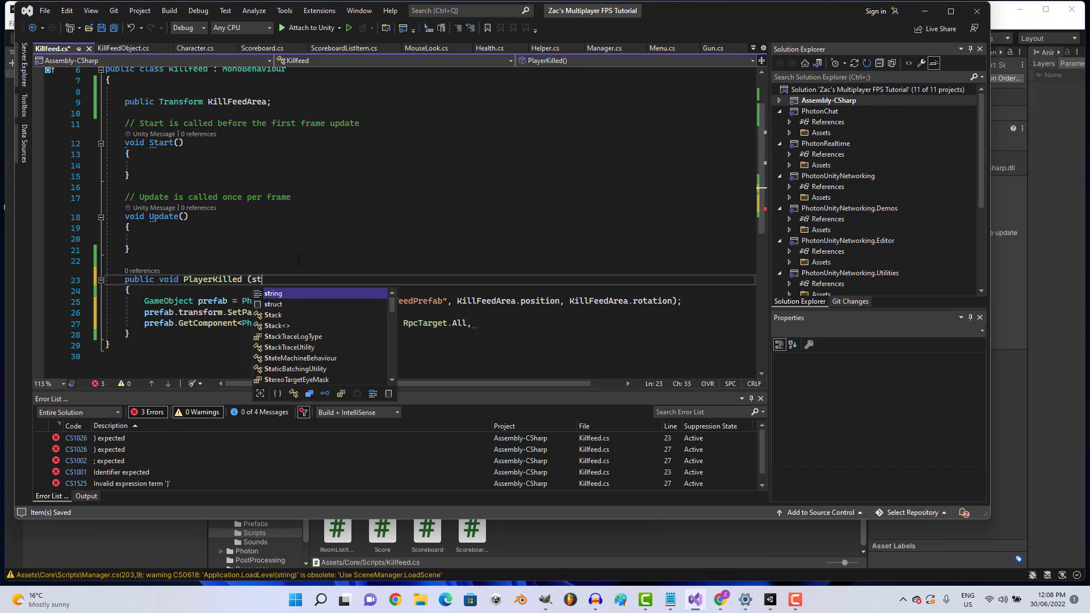
pyautogui.press('Delete')
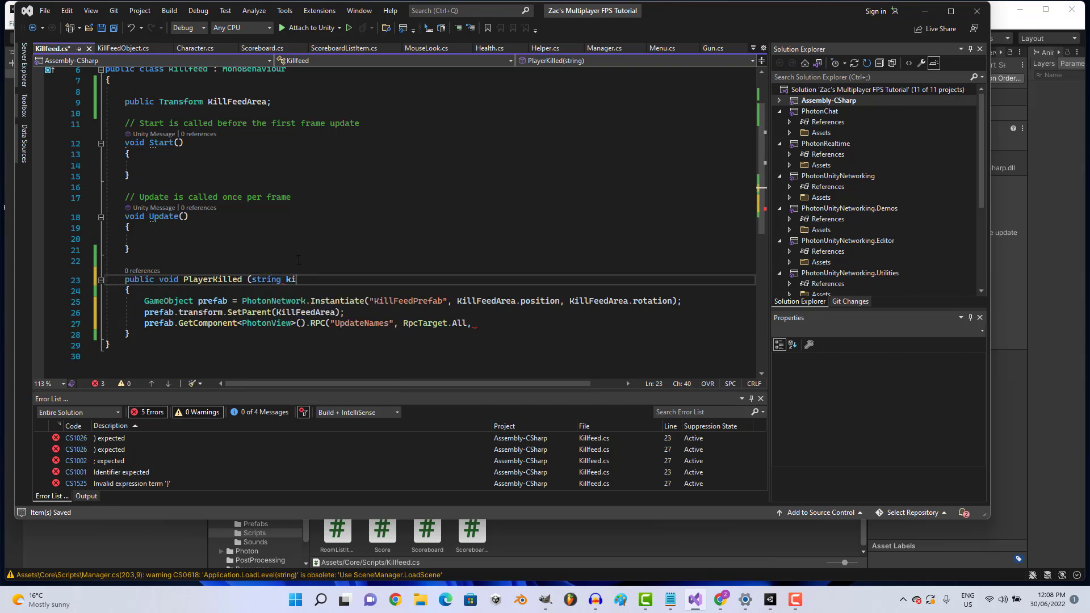
pyautogui.write('ller')
pyautogui.write('ler, ')
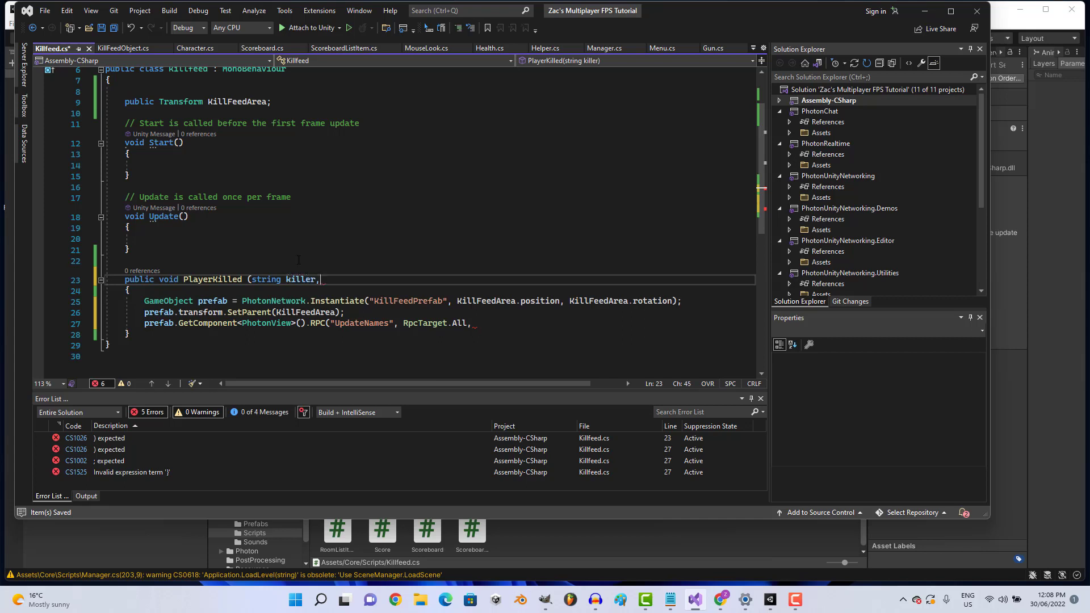
pyautogui.write('string killed')
# Finish the RPC call with killer, killed and a semicolon, then save Killfeed.cs.
pyautogui.click(492, 325)
pyautogui.write('killer')
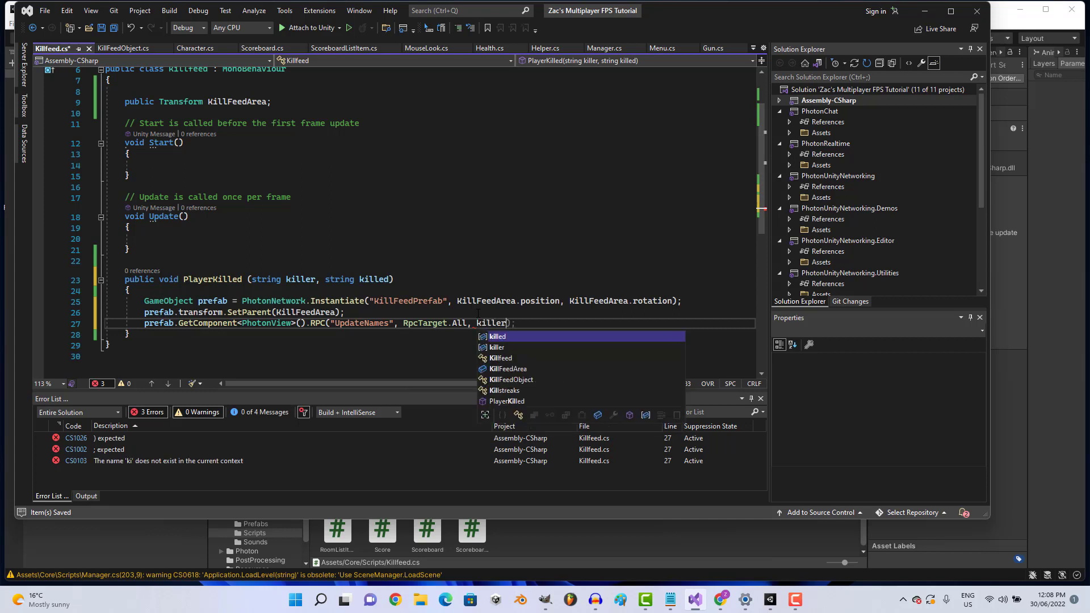
pyautogui.write(', killed')
pyautogui.write(')l')
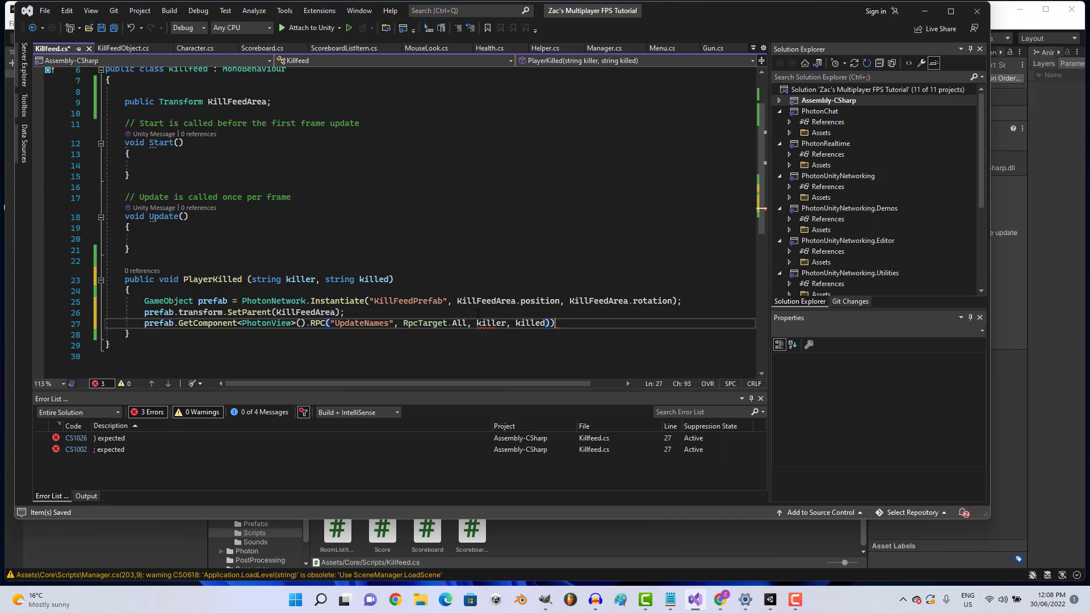
pyautogui.press('BackSpace')
pyautogui.write(';')
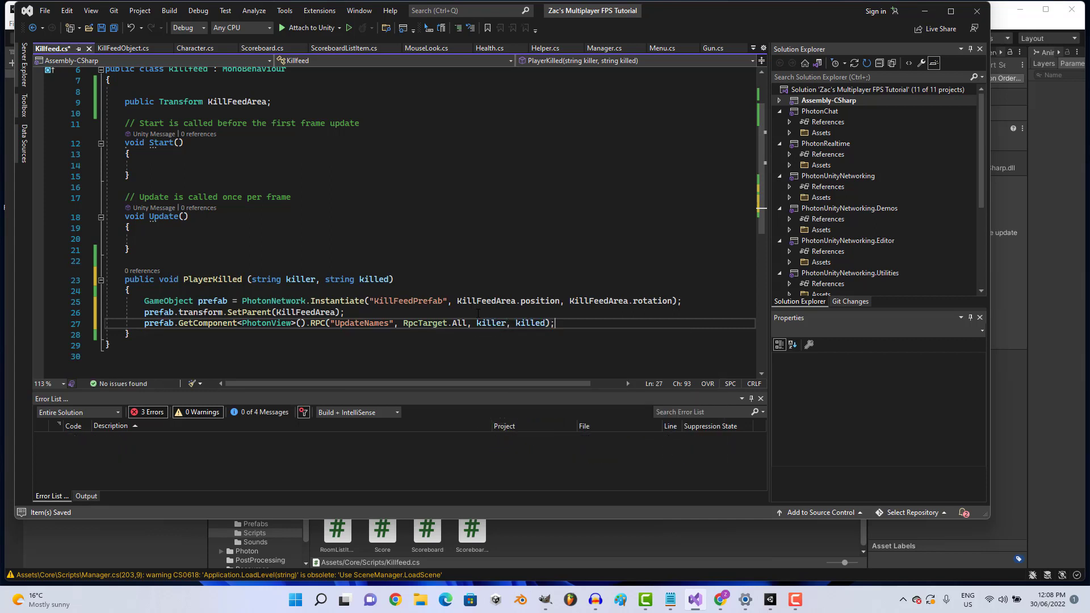
pyautogui.hotkey('ctrl', 's')
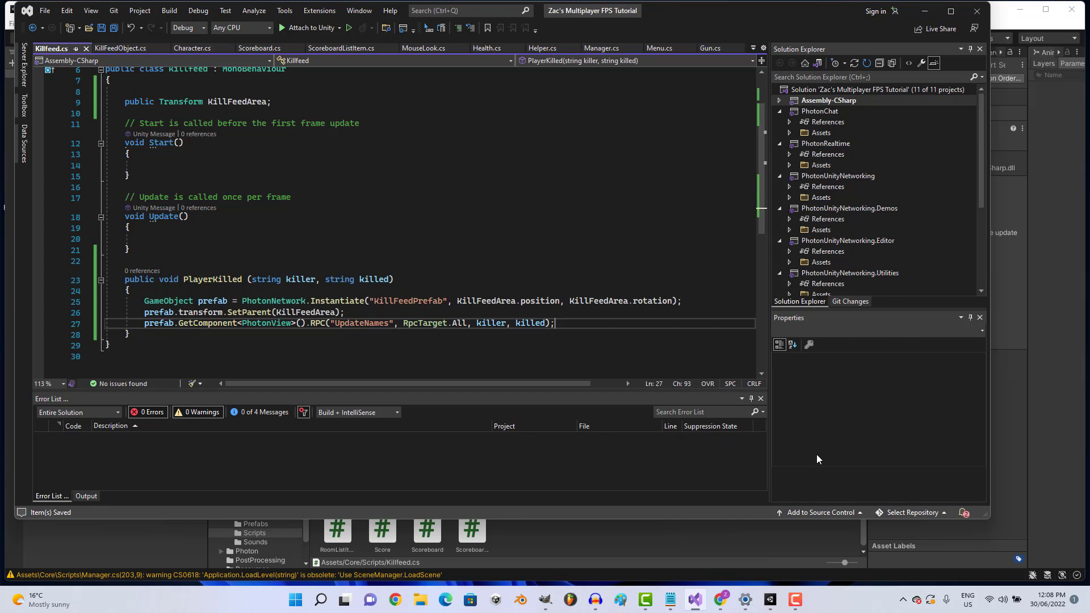
pyautogui.moveTo(772, 595)
# Let Unity reload the scripts, clear the obsolete-API warning from the Console, then return to Visual Studio.
pyautogui.click(770, 600)
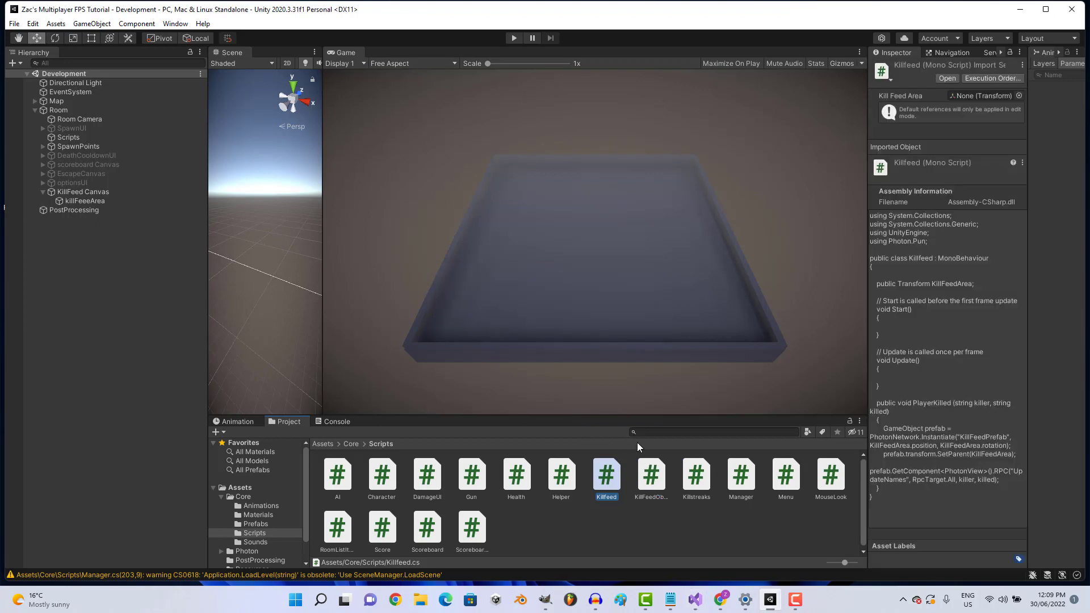
pyautogui.click(332, 422)
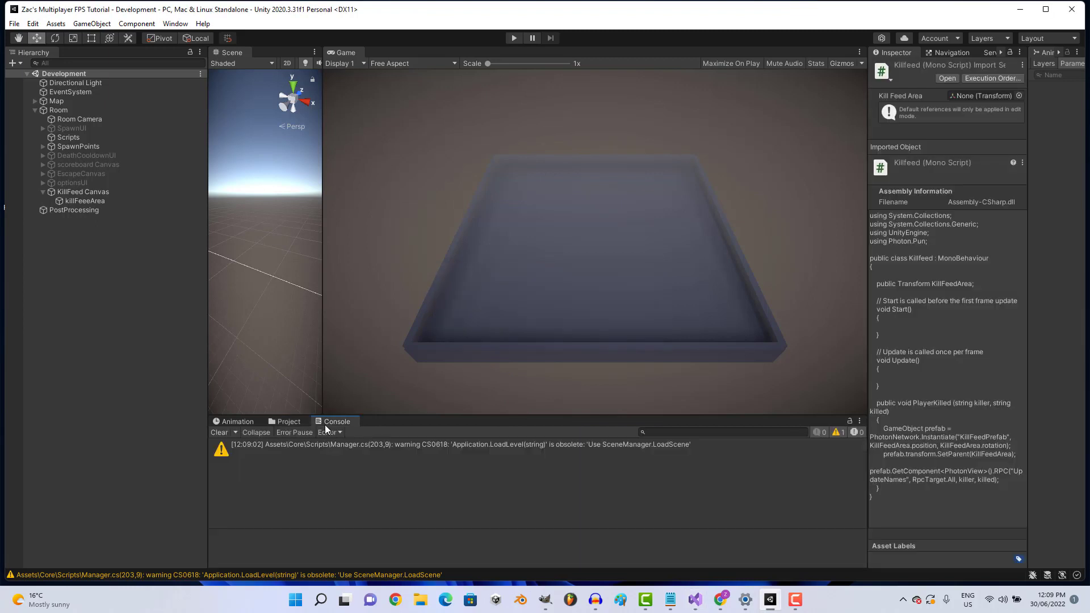
pyautogui.click(227, 431)
pyautogui.click(281, 423)
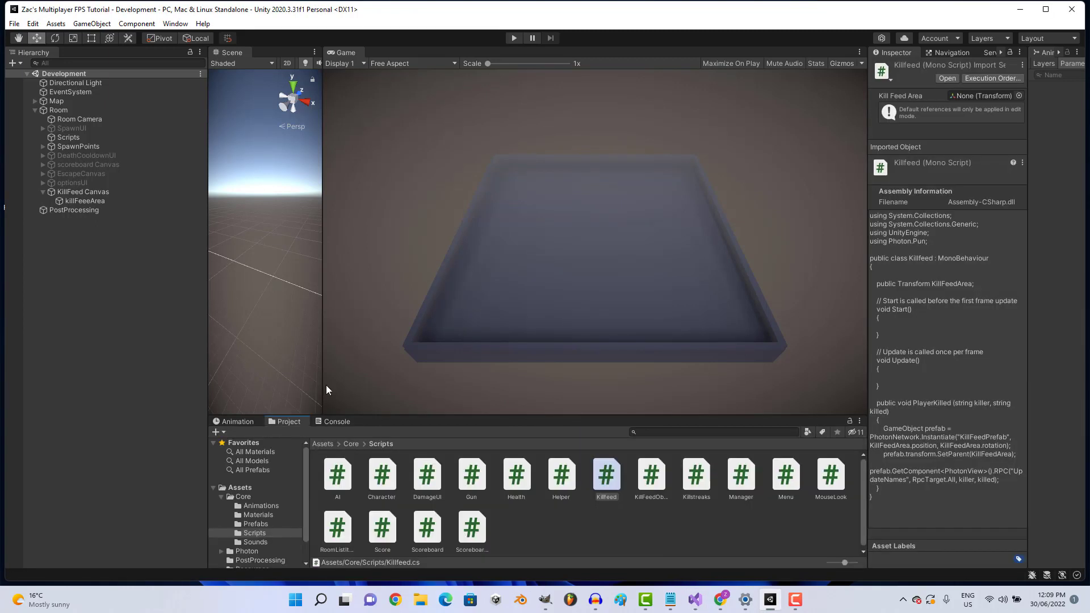
pyautogui.click(709, 607)
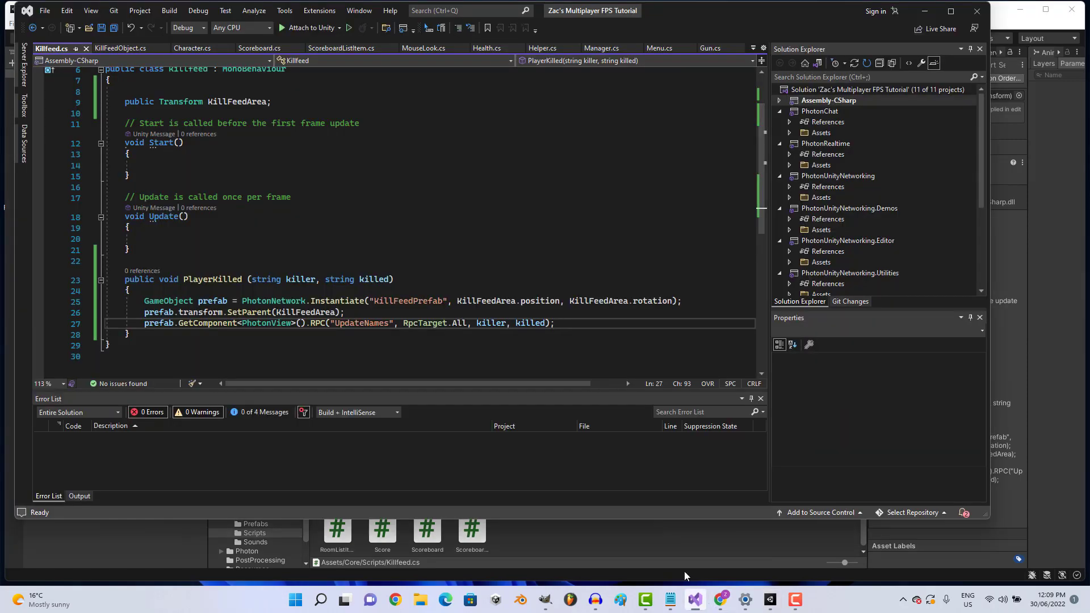
# Save Killfeed.cs, then declare public string nickname; below the UI field in Helper.cs.
pyautogui.hotkey('ctrl', 's')
pyautogui.hotkey('ctrl', 's')
pyautogui.hotkey('ctrl', 's')
pyautogui.hotkey('ctrl', 's')
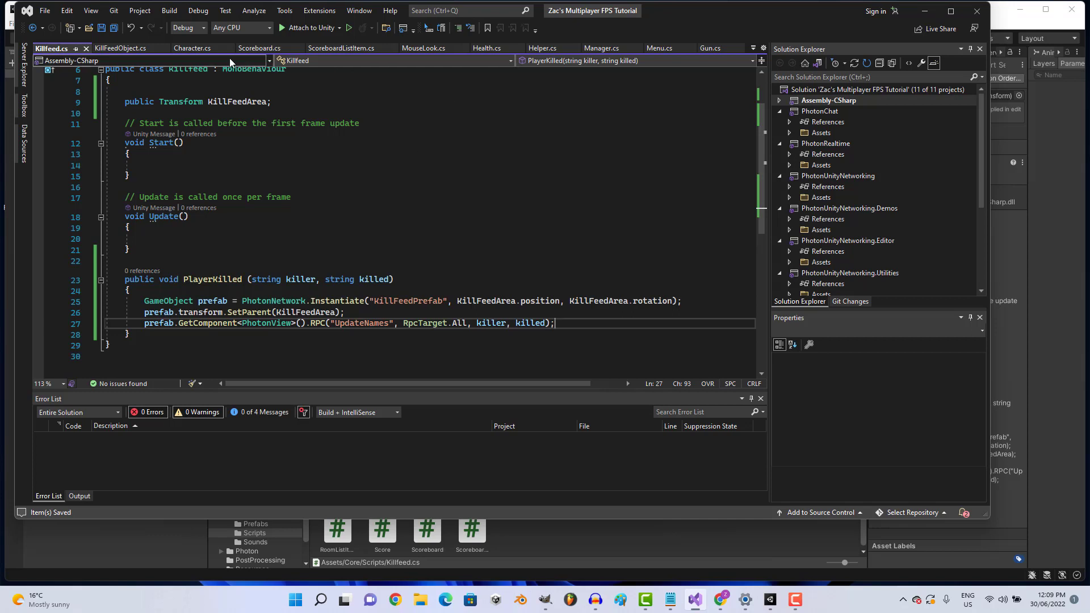
pyautogui.click(545, 48)
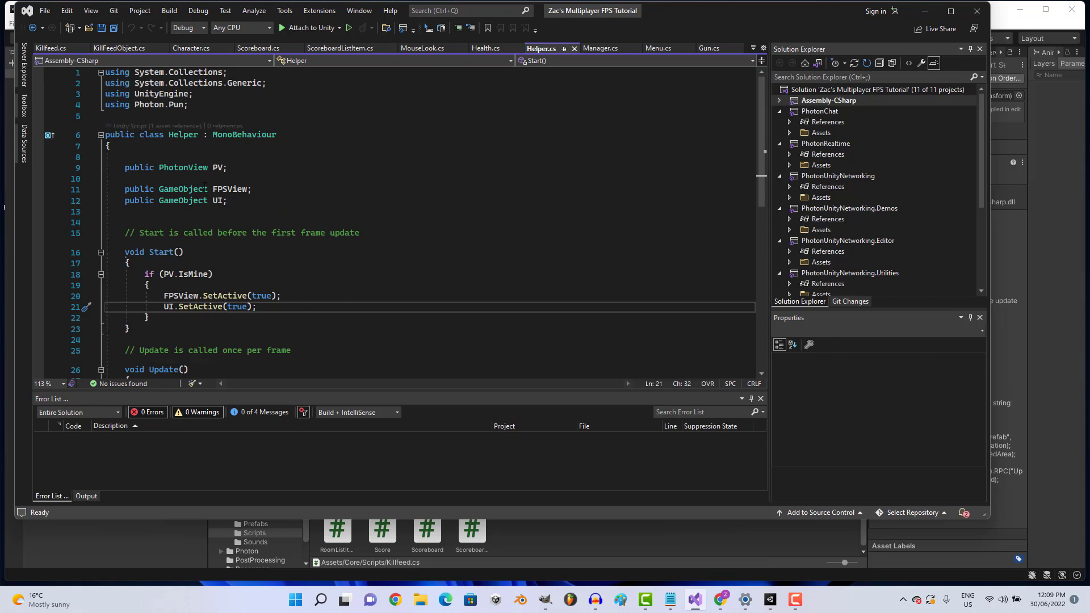
pyautogui.click(246, 200)
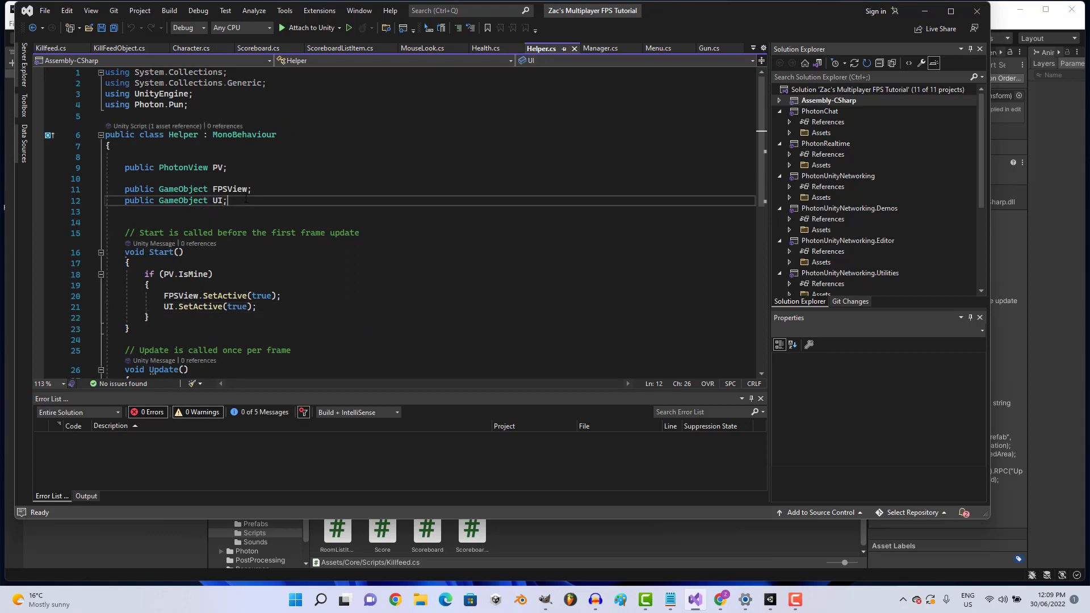
pyautogui.press('Return')
pyautogui.press('Return')
pyautogui.write('pub')
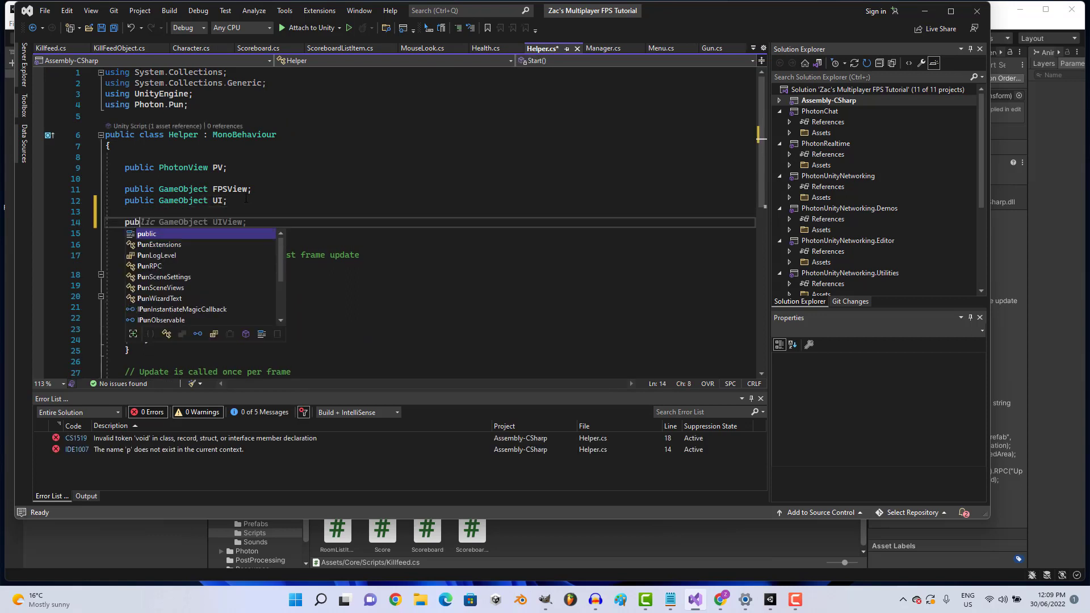
pyautogui.write('lic st')
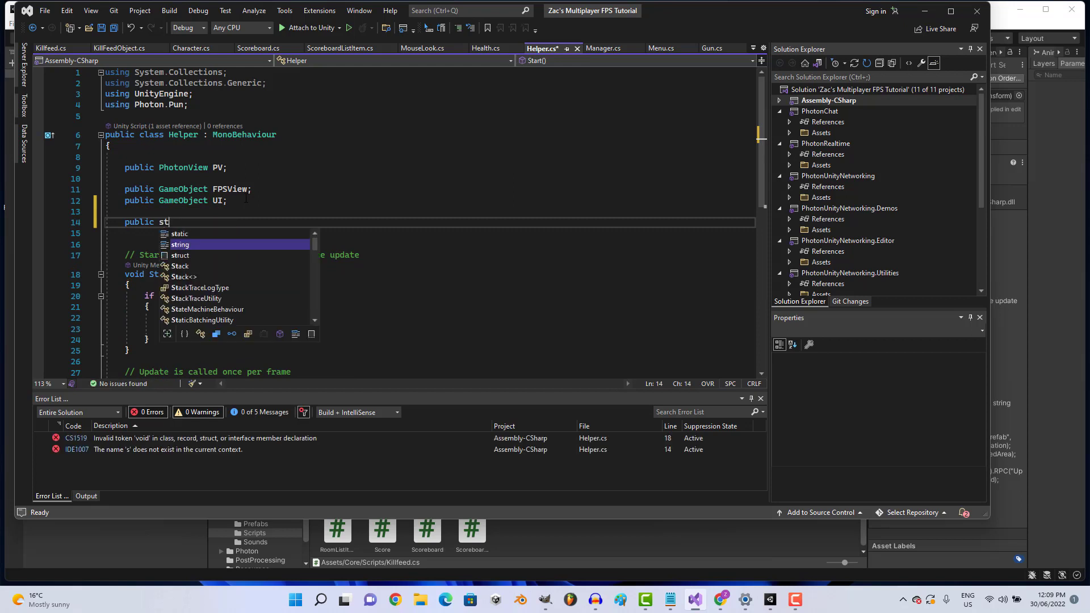
pyautogui.write('ring')
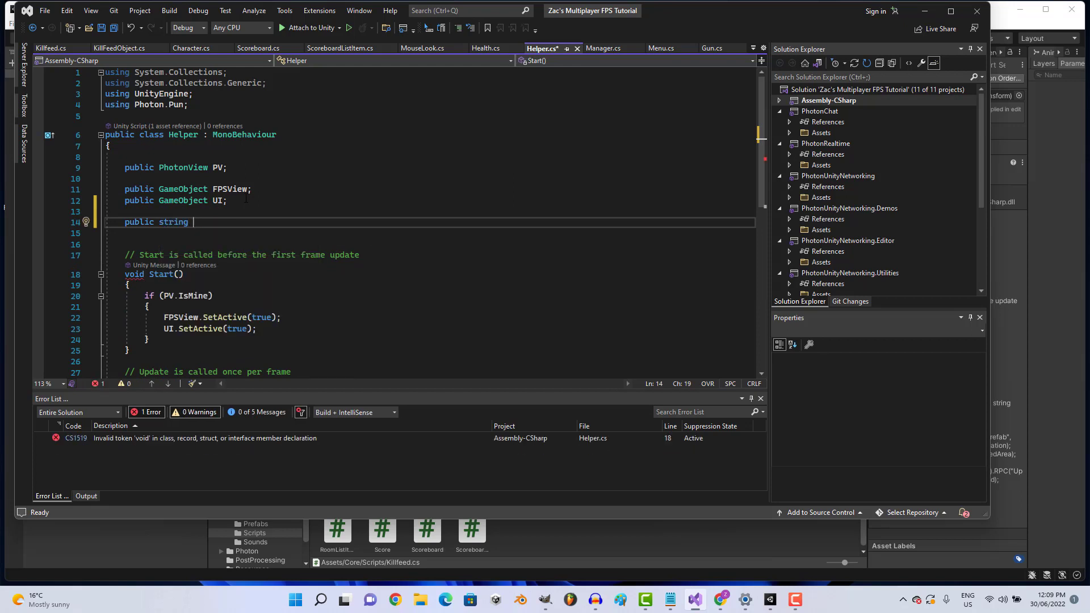
pyautogui.write(' nick')
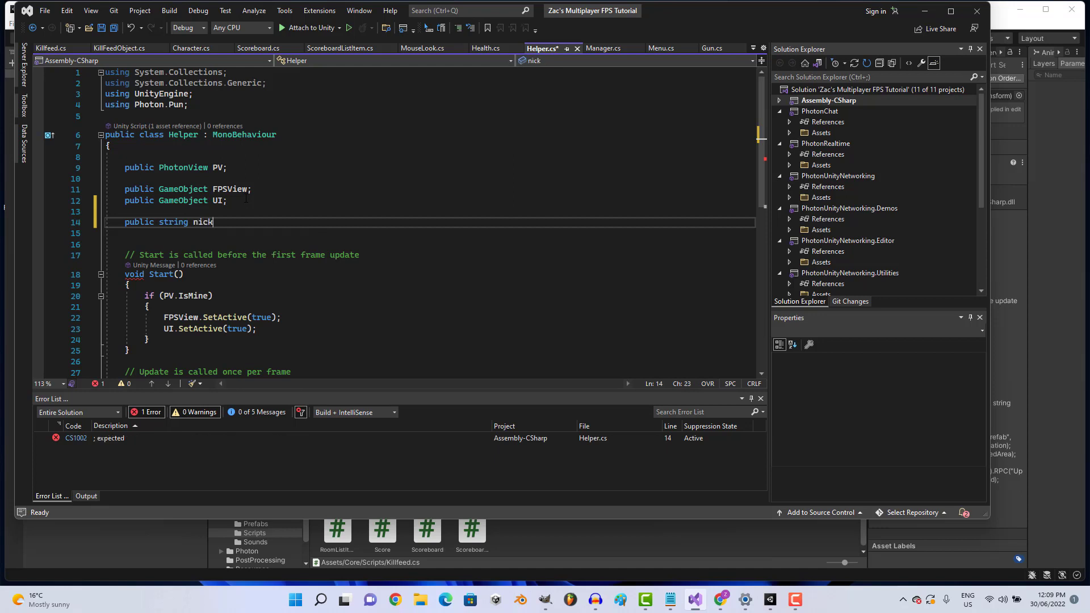
pyautogui.write('name;')
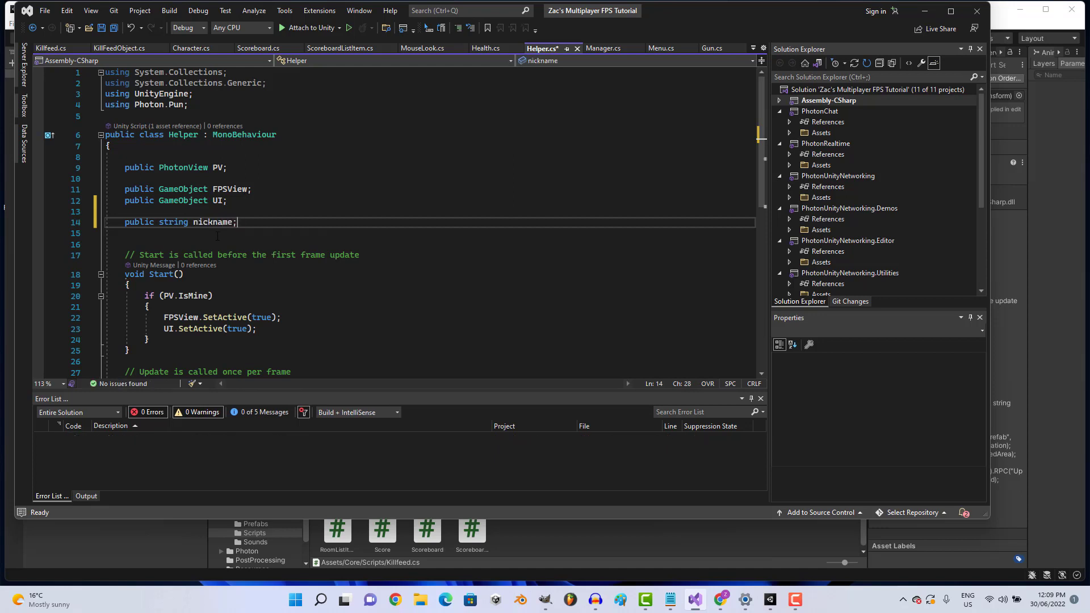
# Add an UpdateNickName(); call as the first line of Start().
pyautogui.scroll(-1, 218, 236)
pyautogui.scroll(-1, 225, 223)
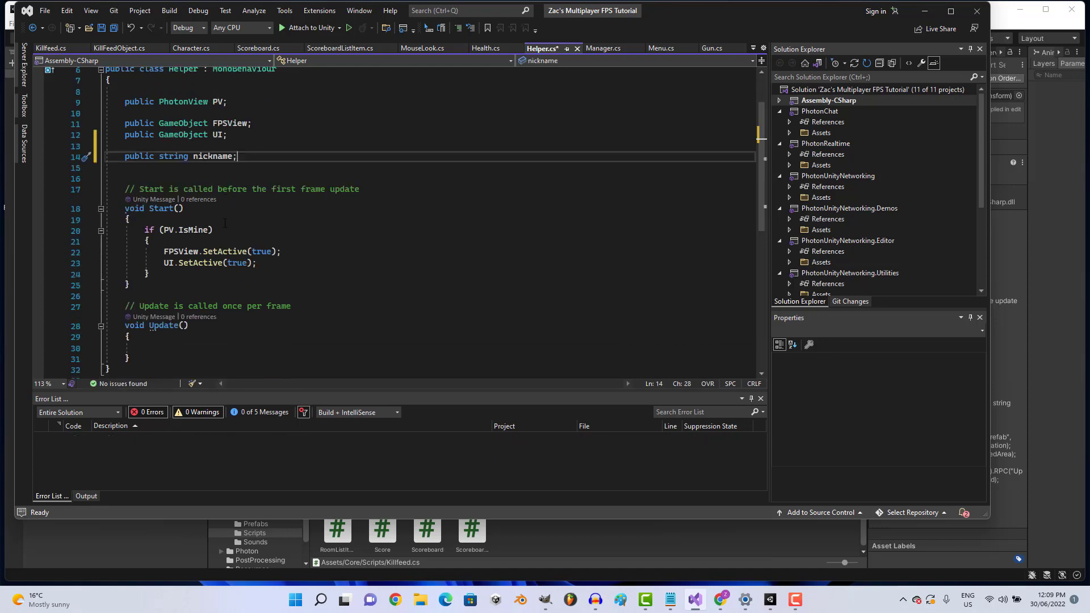
pyautogui.click(188, 218)
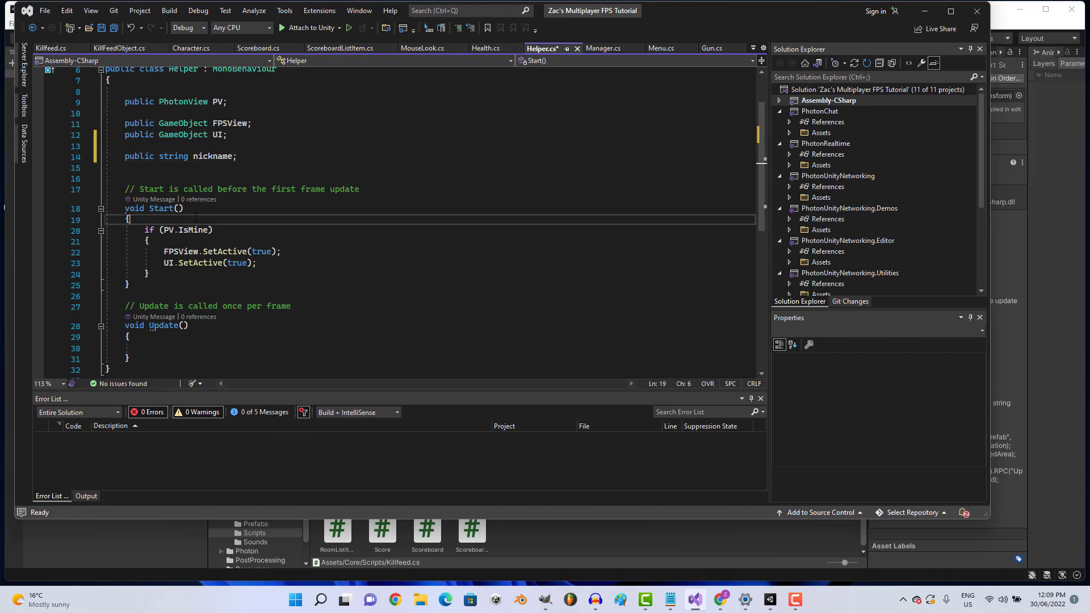
pyautogui.press('Return')
pyautogui.write('Updat')
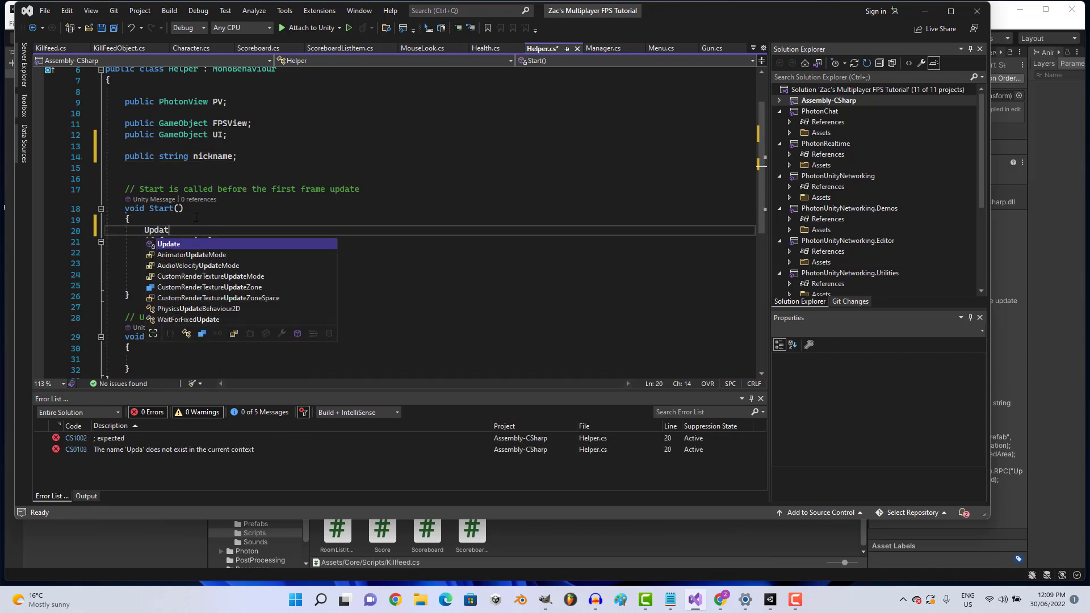
pyautogui.write('eNick/')
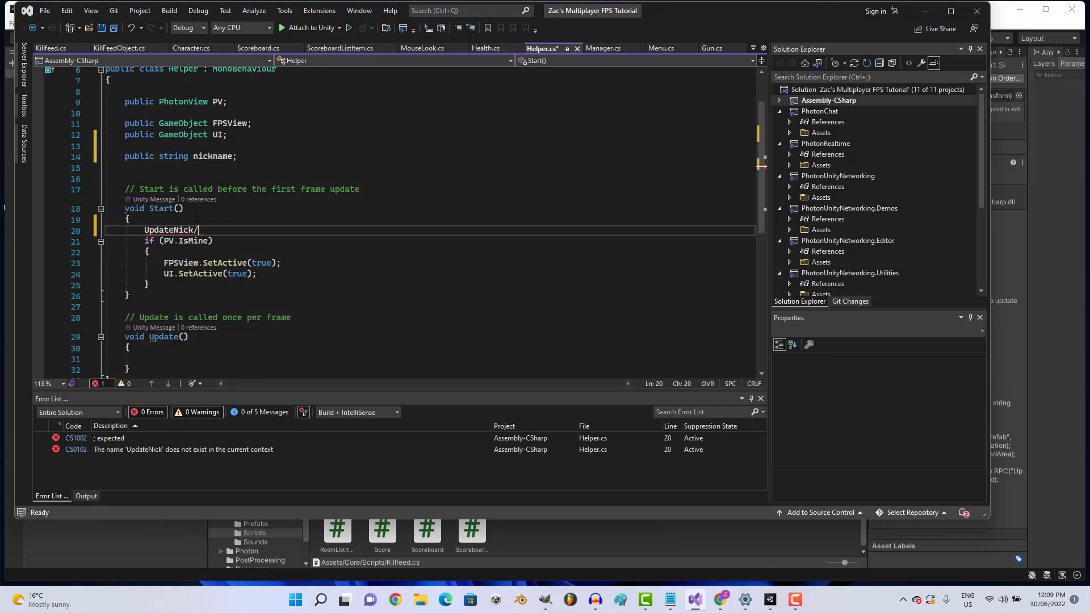
pyautogui.press('BackSpace')
pyautogui.write('NA')
pyautogui.press('BackSpace')
pyautogui.write('a')
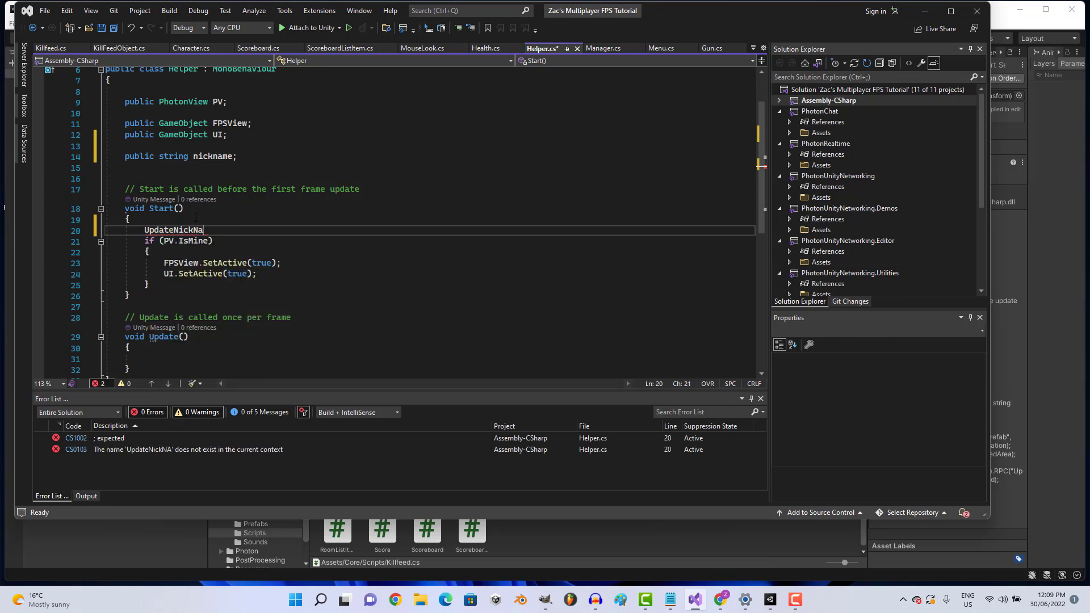
pyautogui.write("me()'")
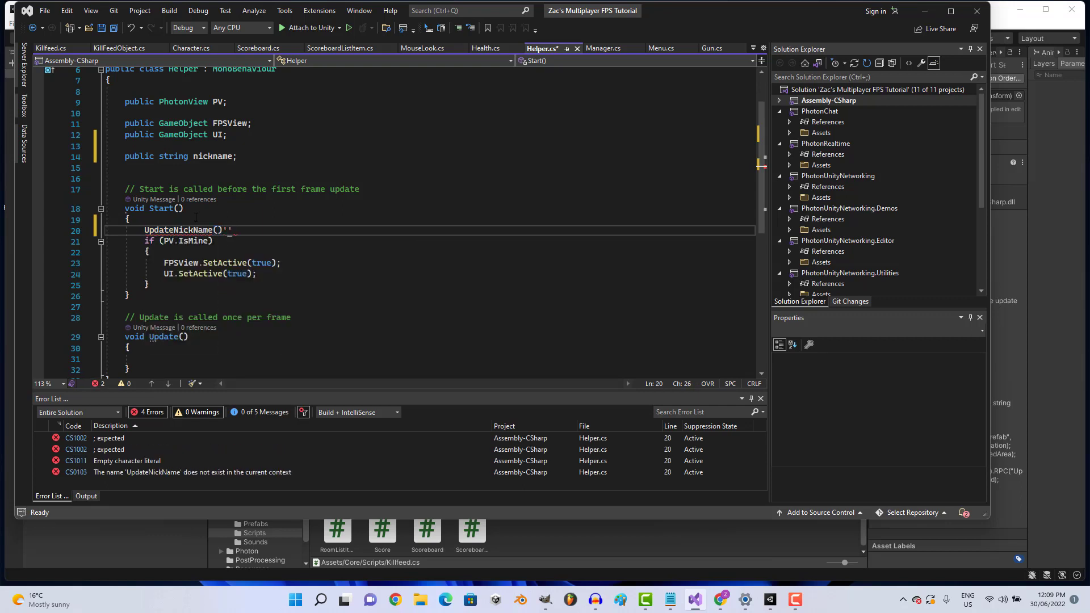
pyautogui.press('BackSpace')
pyautogui.write(';')
# Define an empty public void UpdateNickName() method below Start().
pyautogui.click(171, 303)
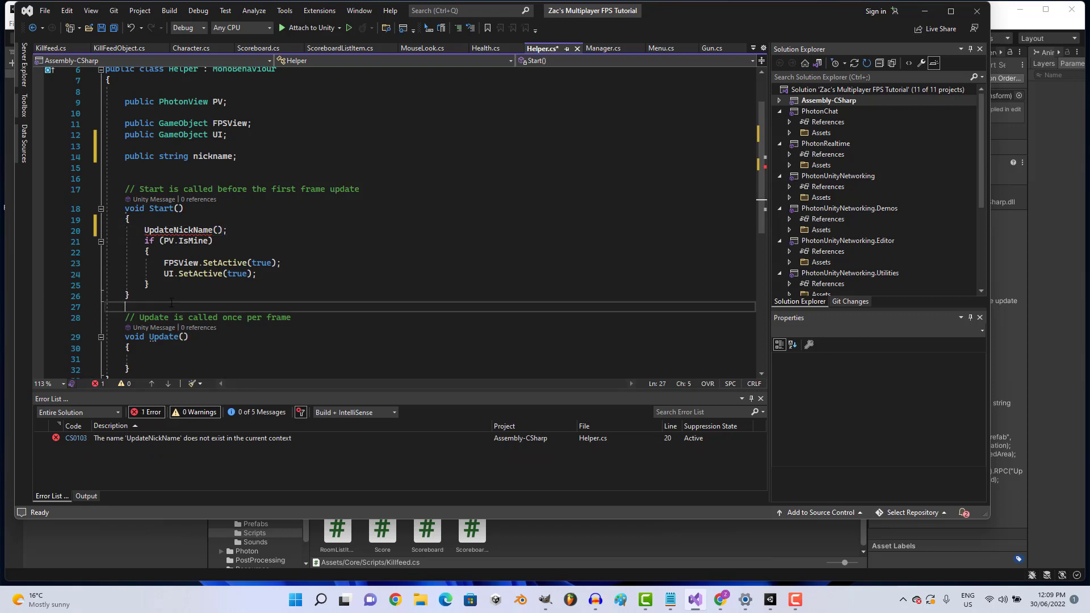
pyautogui.press('Return')
pyautogui.press('Return')
pyautogui.press('Up')
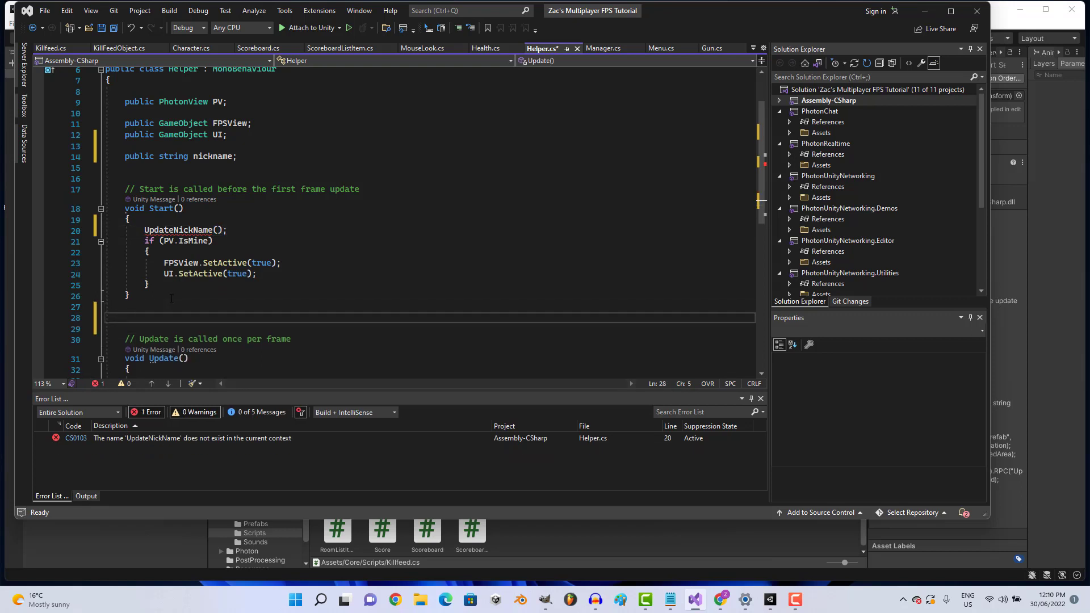
pyautogui.write('void')
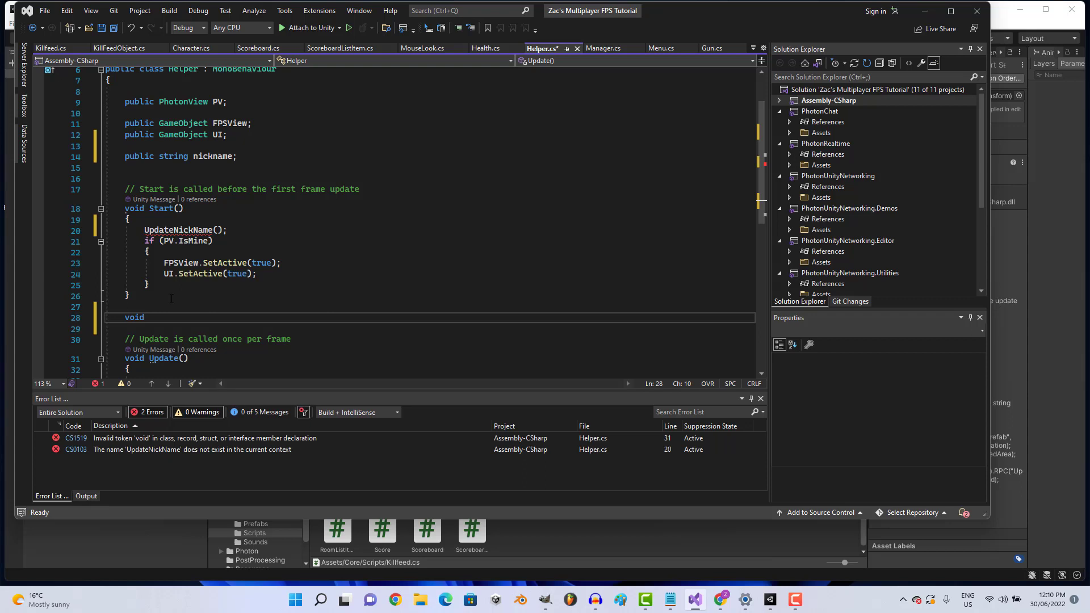
pyautogui.press('BackSpace')
pyautogui.press('BackSpace')
pyautogui.press('BackSpace')
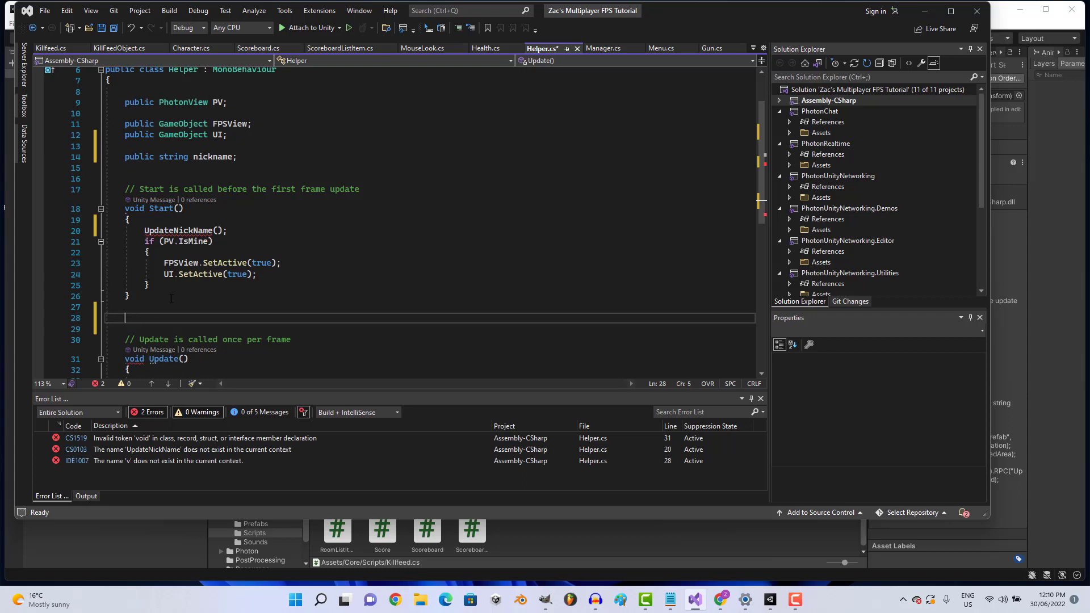
pyautogui.write('pu')
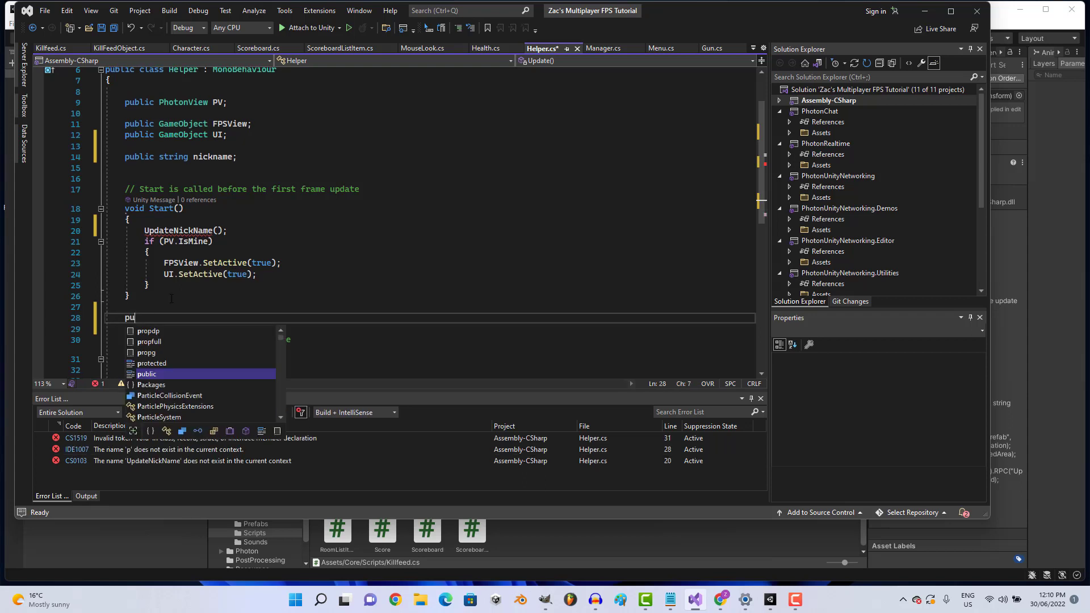
pyautogui.write('blic void Upd')
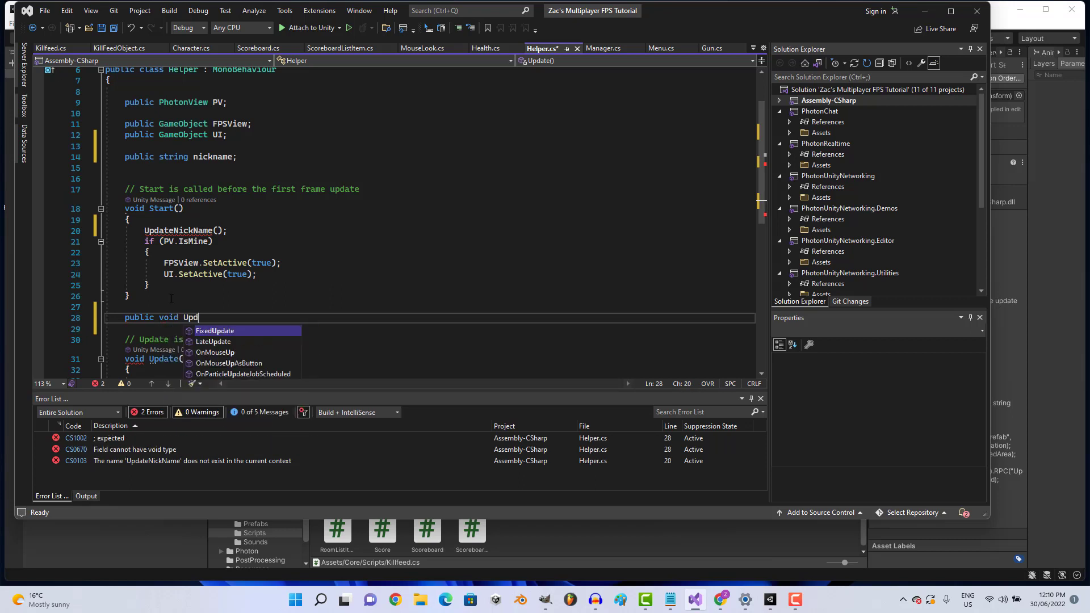
pyautogui.write('ateNicknam')
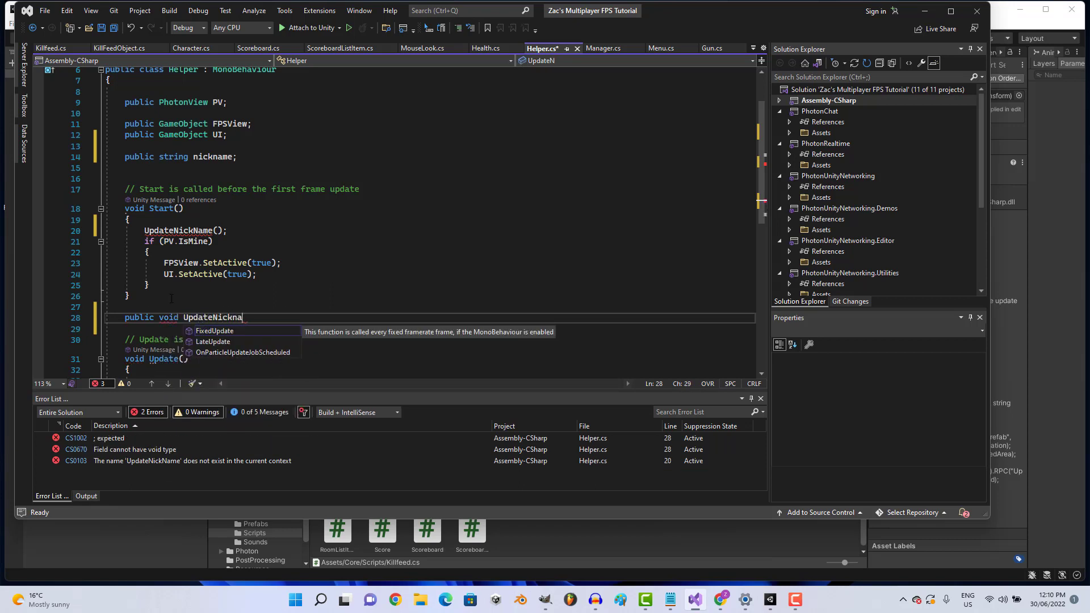
pyautogui.write('e')
pyautogui.press('BackSpace')
pyautogui.press('BackSpace')
pyautogui.press('BackSpace')
pyautogui.write('Name')
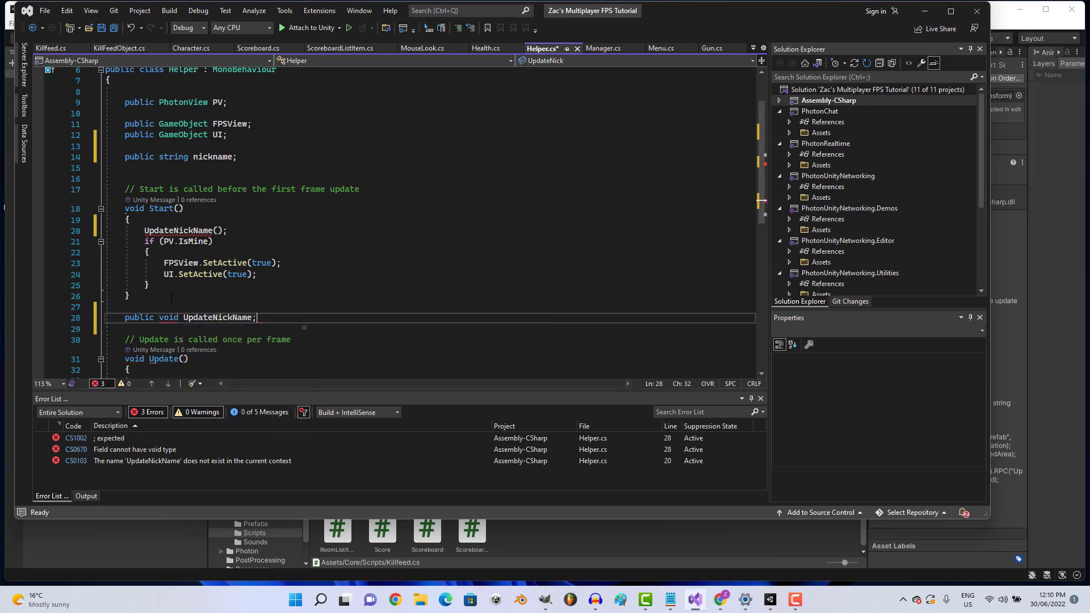
pyautogui.write('(')
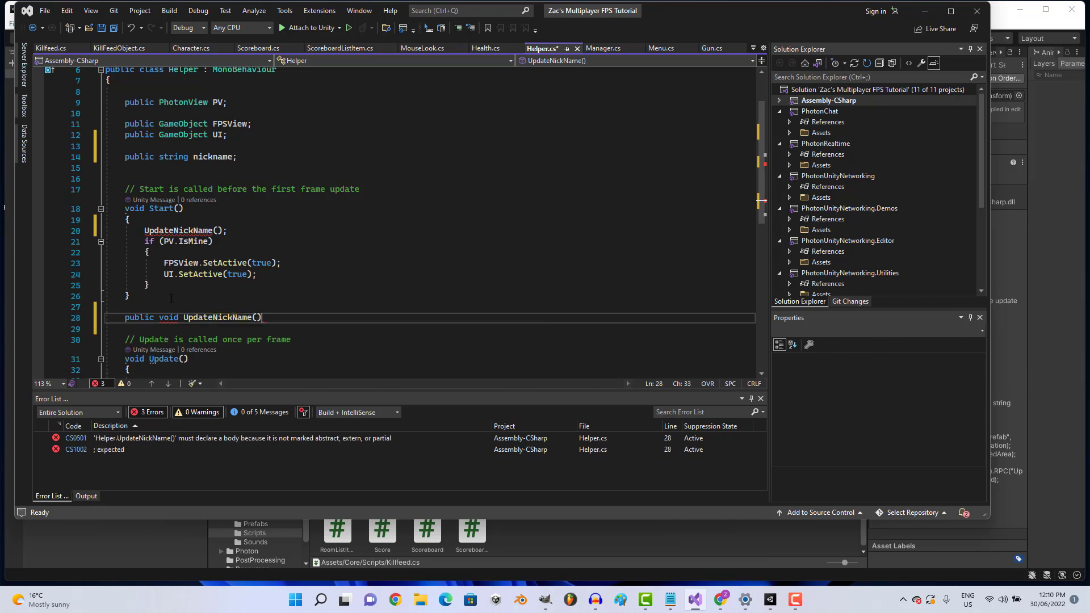
pyautogui.write(' {')
pyautogui.press('Return')
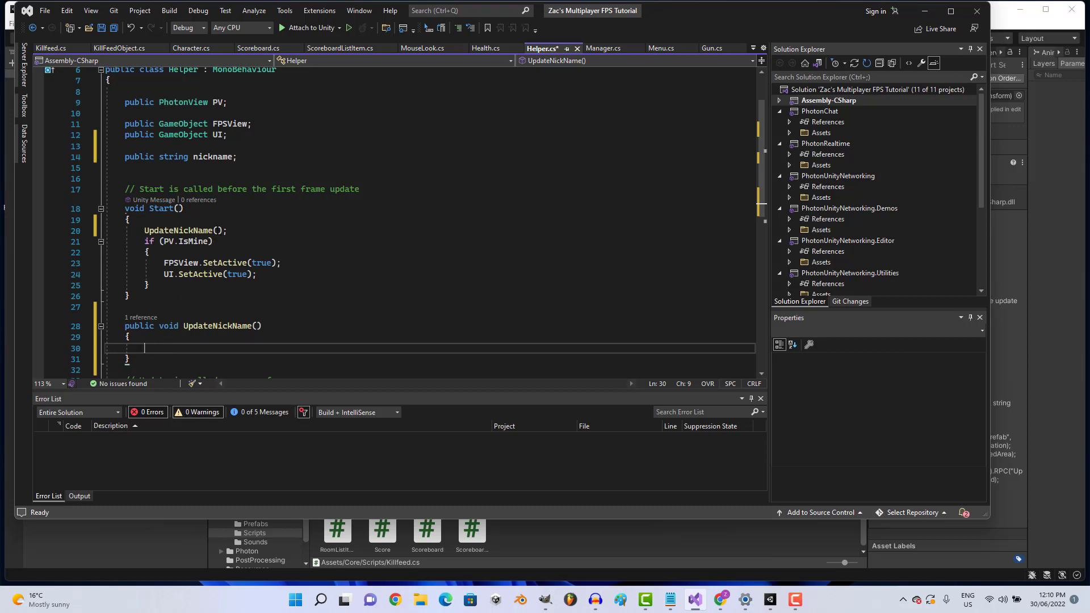
# Move the UpdateNickName(); call inside the if (PV.IsMine) block.
pyautogui.click(220, 231)
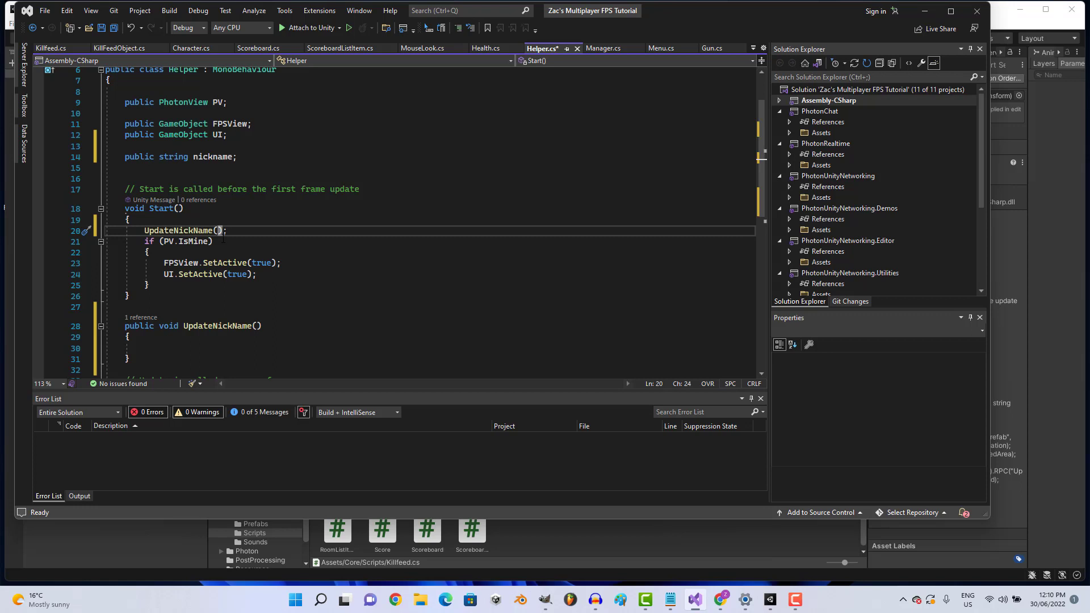
pyautogui.click(176, 221)
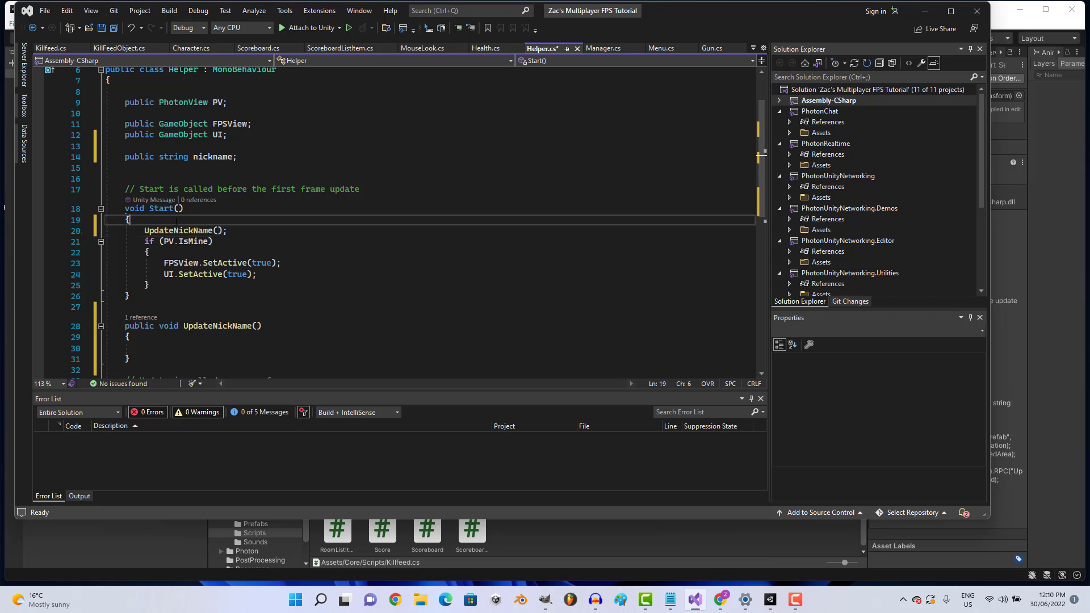
pyautogui.moveTo(143, 231); pyautogui.dragTo(230, 231)
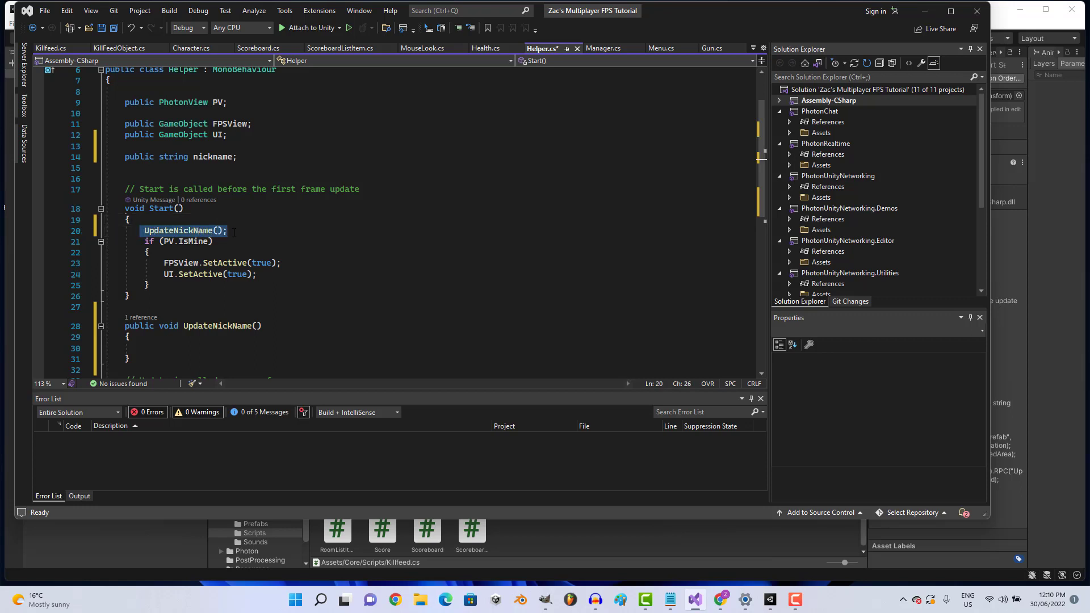
pyautogui.click(219, 251)
pyautogui.press('Return')
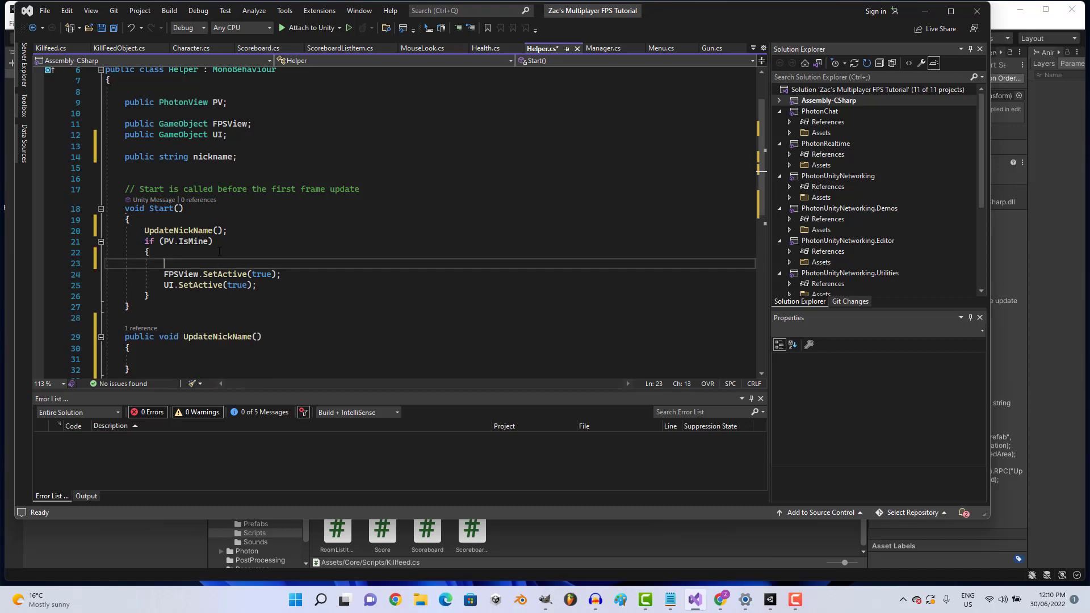
pyautogui.write('UpdateNickName();')
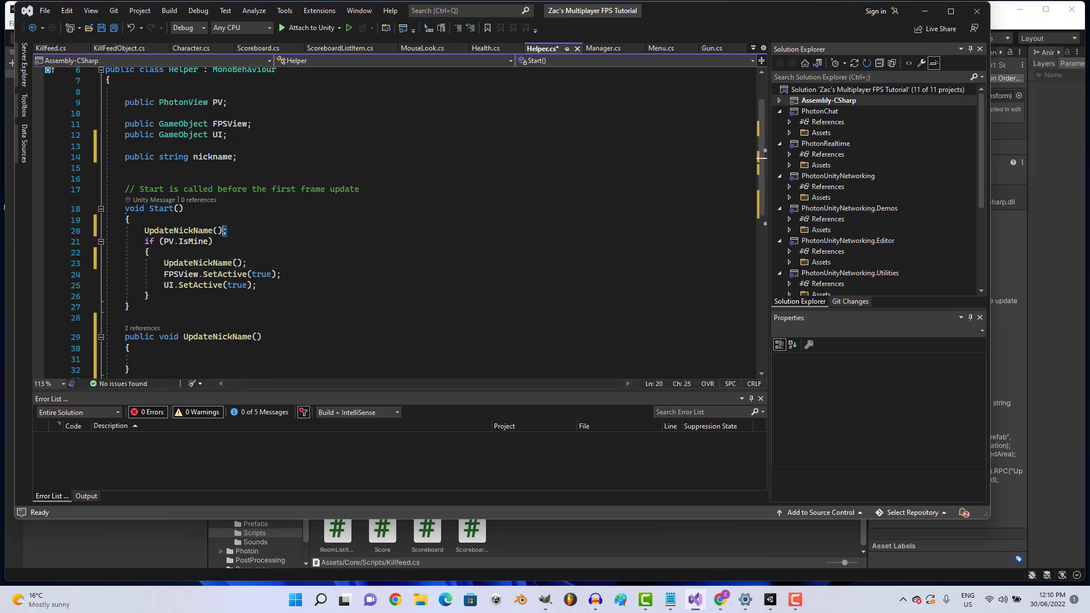
pyautogui.moveTo(228, 231); pyautogui.dragTo(139, 231)
pyautogui.press('BackSpace')
pyautogui.press('BackSpace')
pyautogui.press('BackSpace')
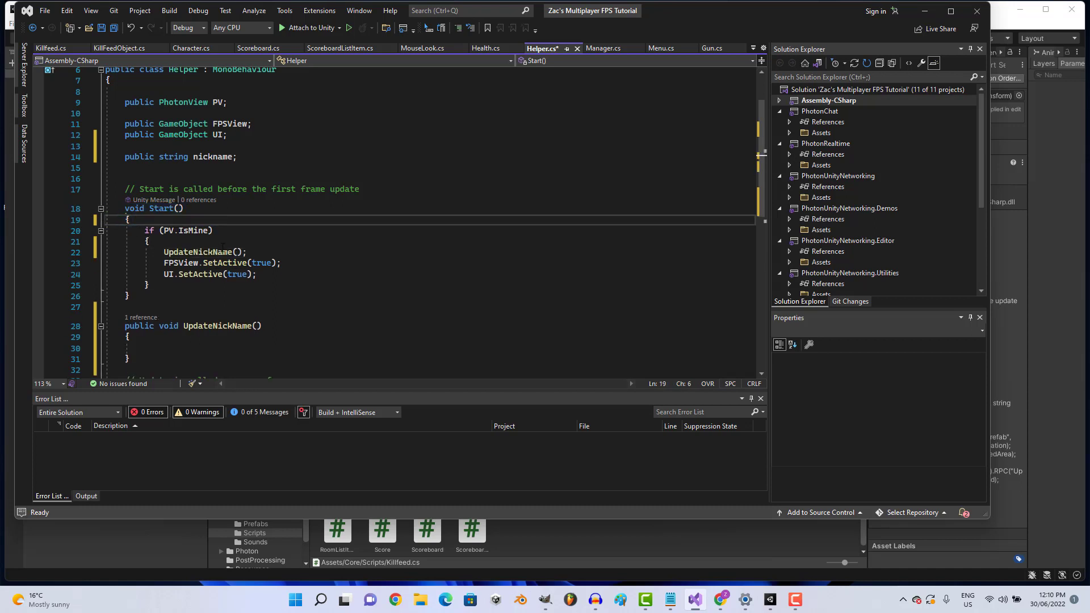
# Give UpdateNickName a (string nickname) parameter and pass it PhotonNetwork.NickName.
pyautogui.click(256, 326)
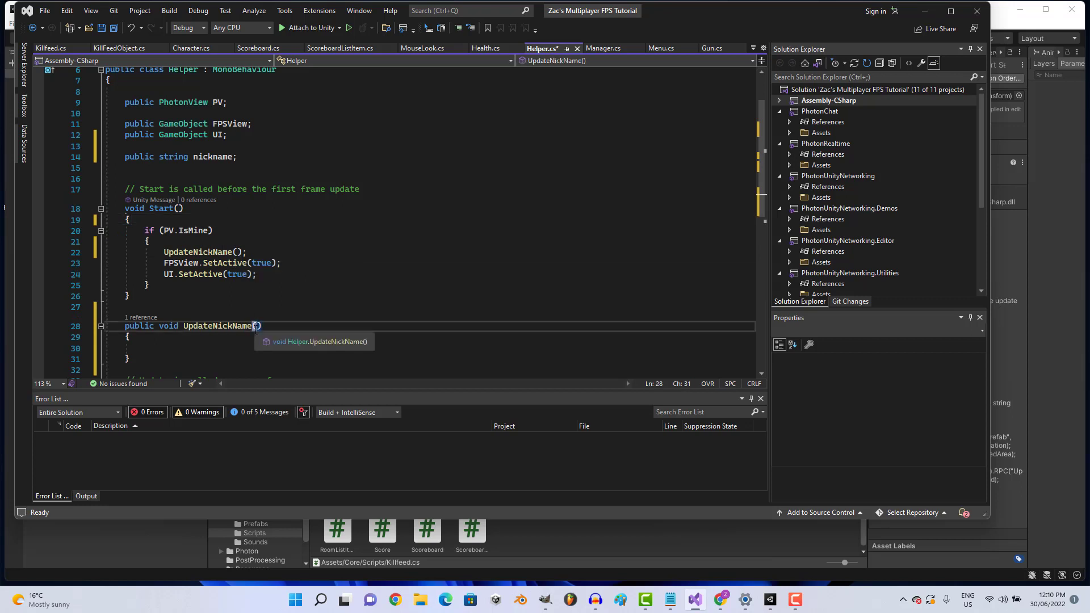
pyautogui.write('s')
pyautogui.press('BackSpace')
pyautogui.press('Delete')
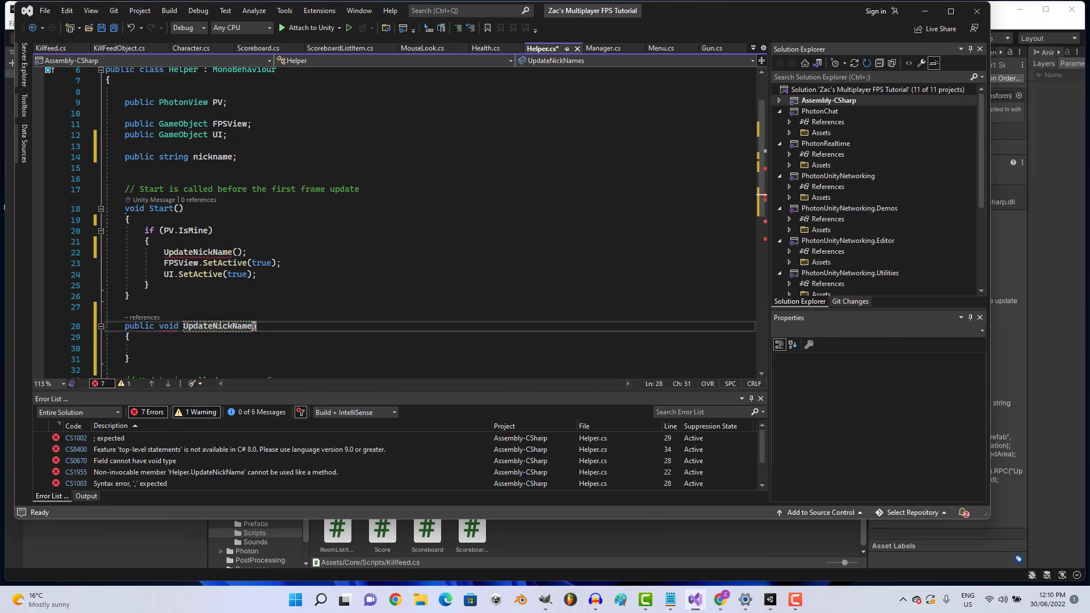
pyautogui.write('(')
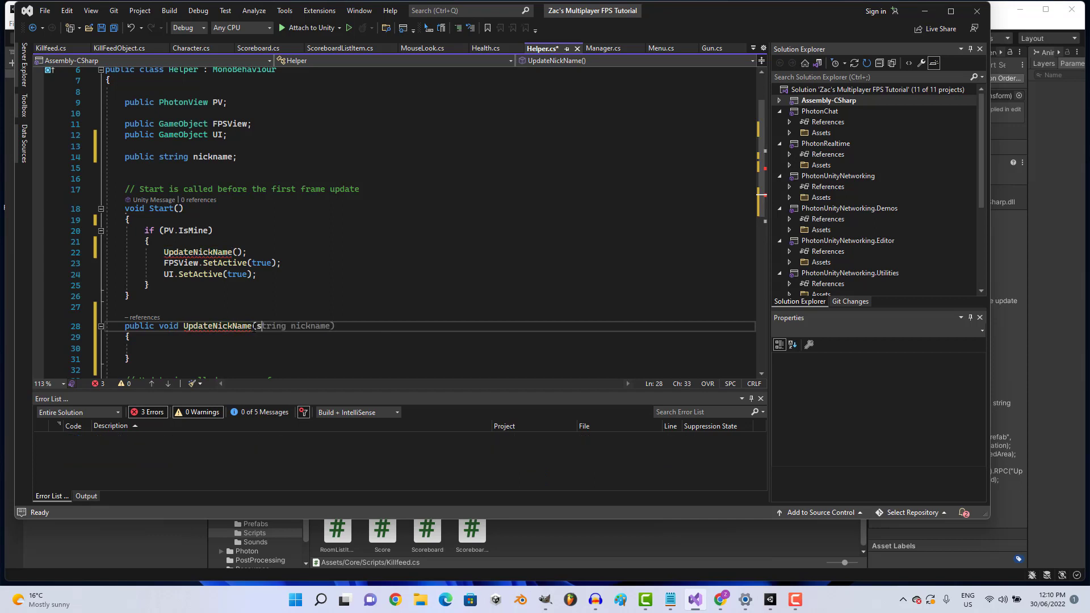
pyautogui.write('string nick')
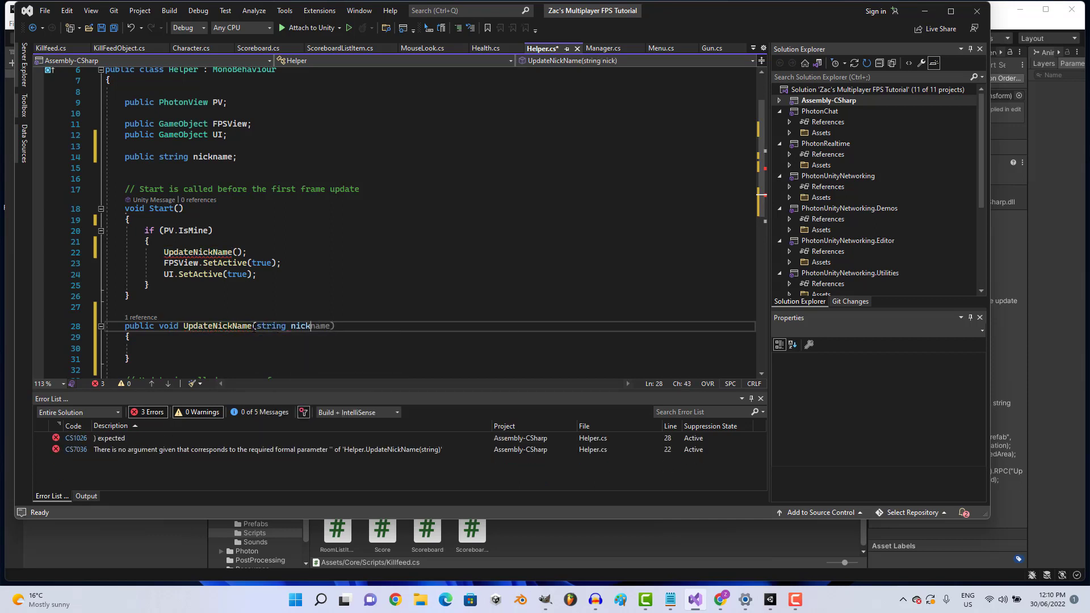
pyautogui.write('name)')
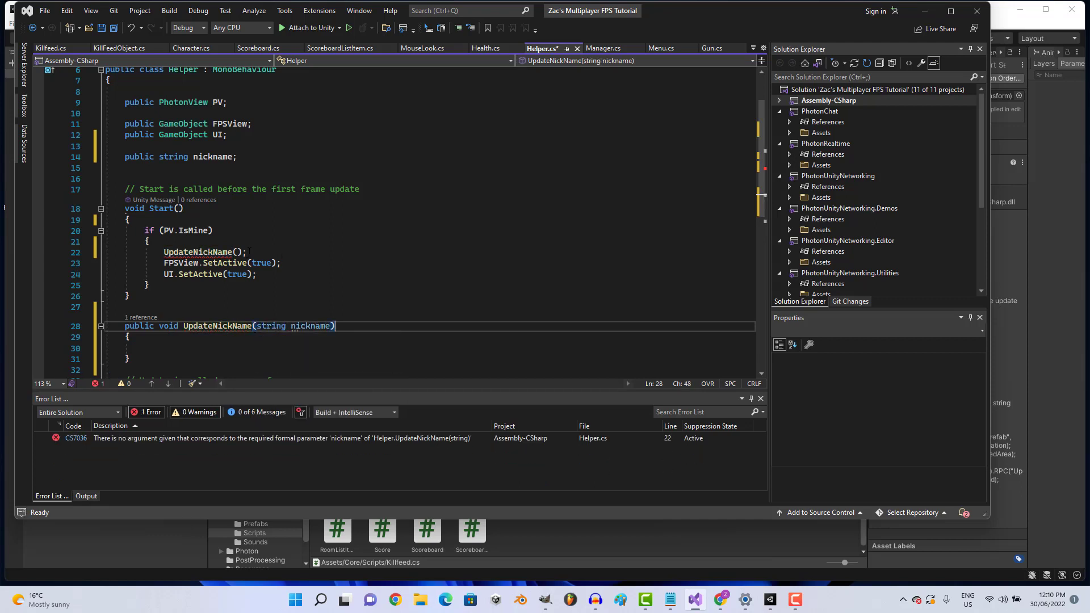
pyautogui.click(249, 252)
pyautogui.press('BackSpace')
pyautogui.press('BackSpace')
pyautogui.write('Photo')
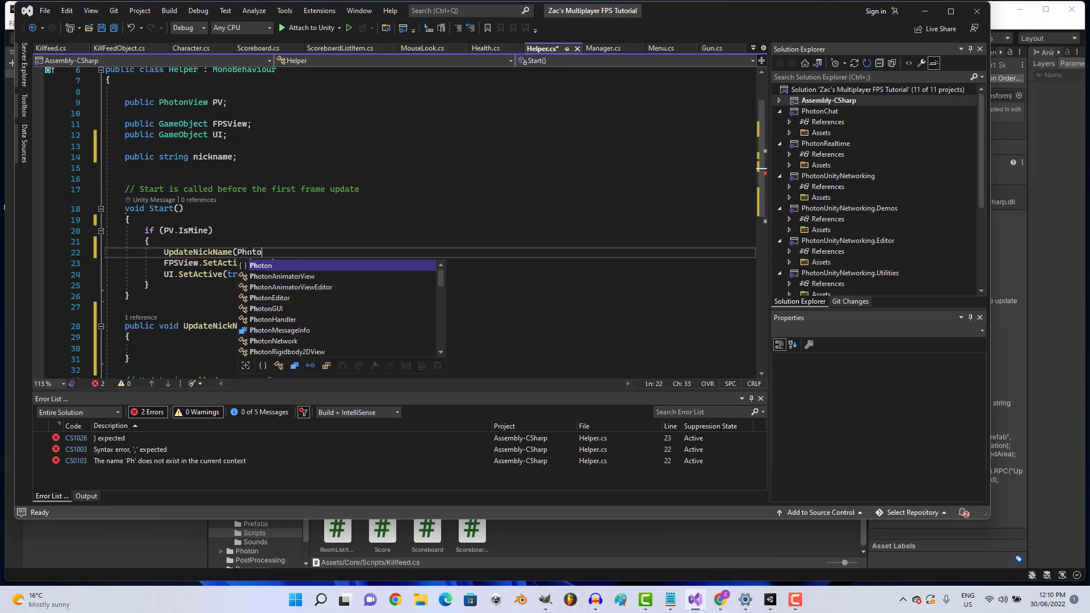
pyautogui.write('nNetwork.')
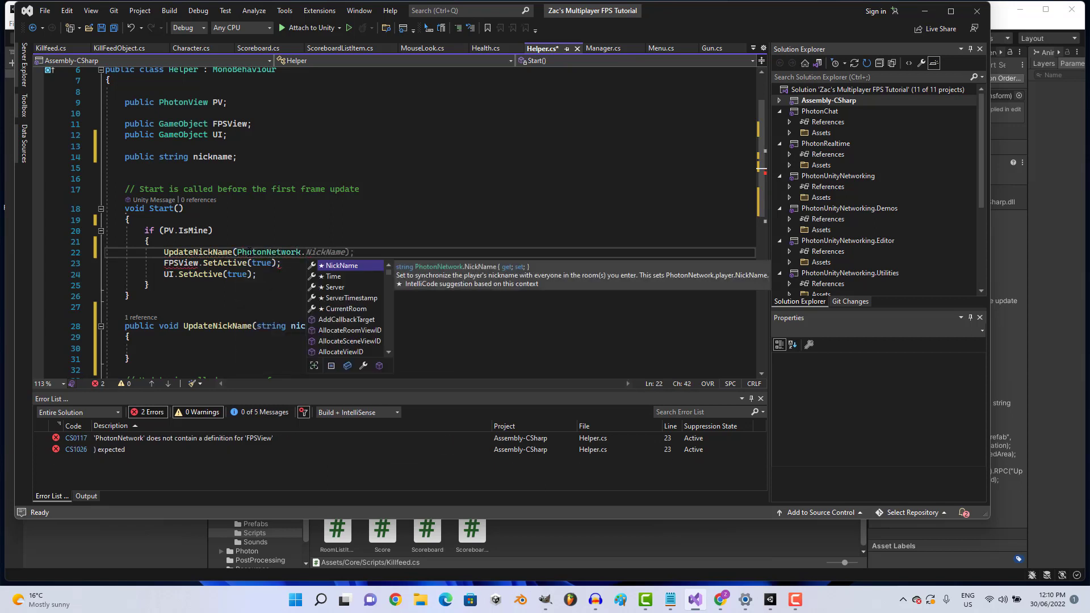
pyautogui.press('Tab')
# Close the UpdateNickName(PhotonNetwork.NickName); call and rename the nickname field to NICKNAME.
pyautogui.write(');')
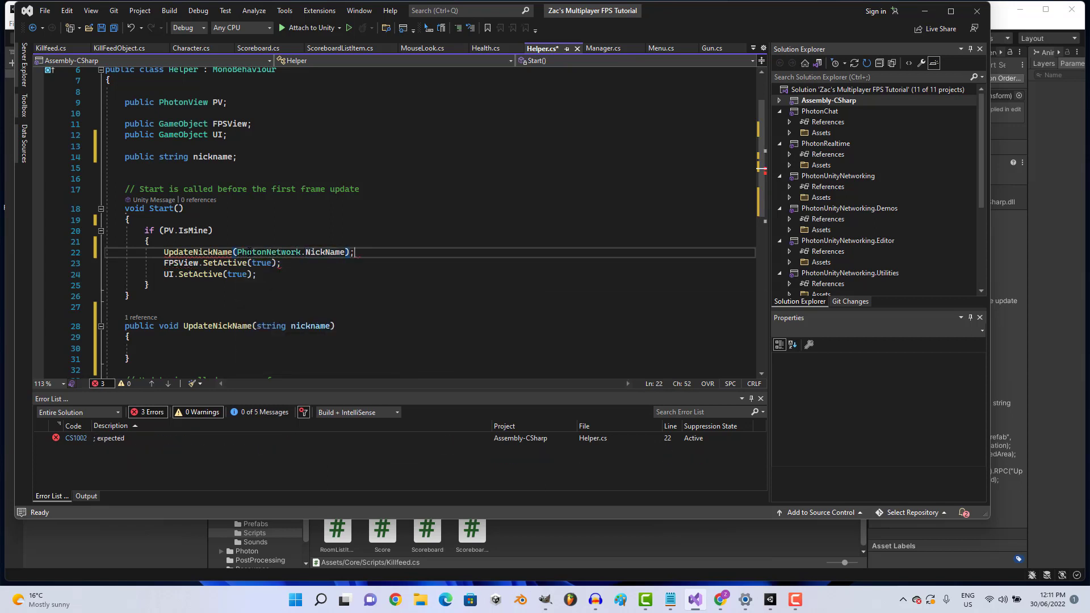
pyautogui.scroll(-1, 235, 276)
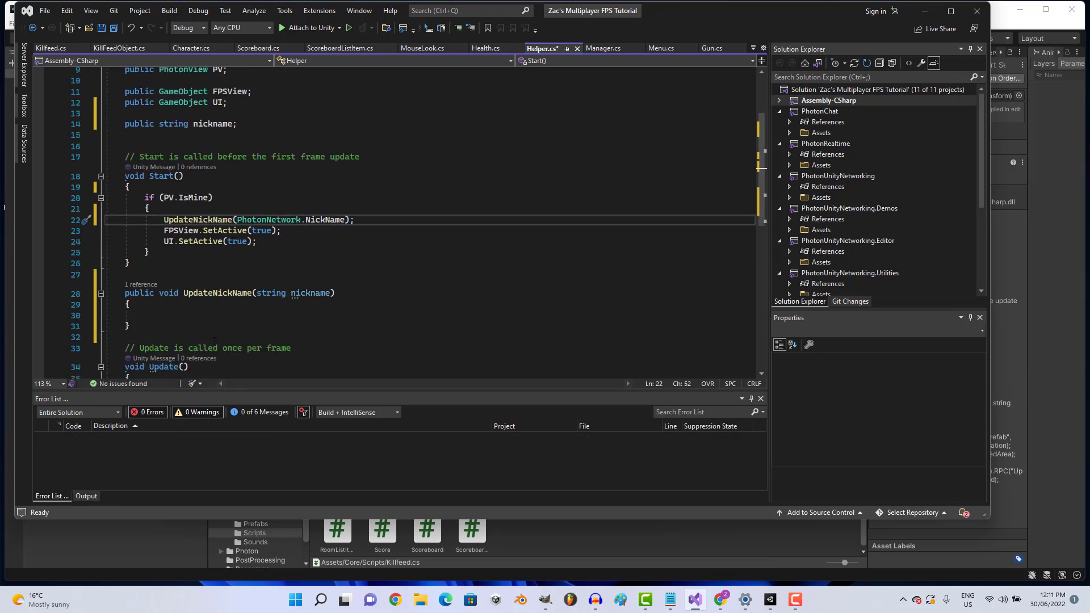
pyautogui.click(212, 317)
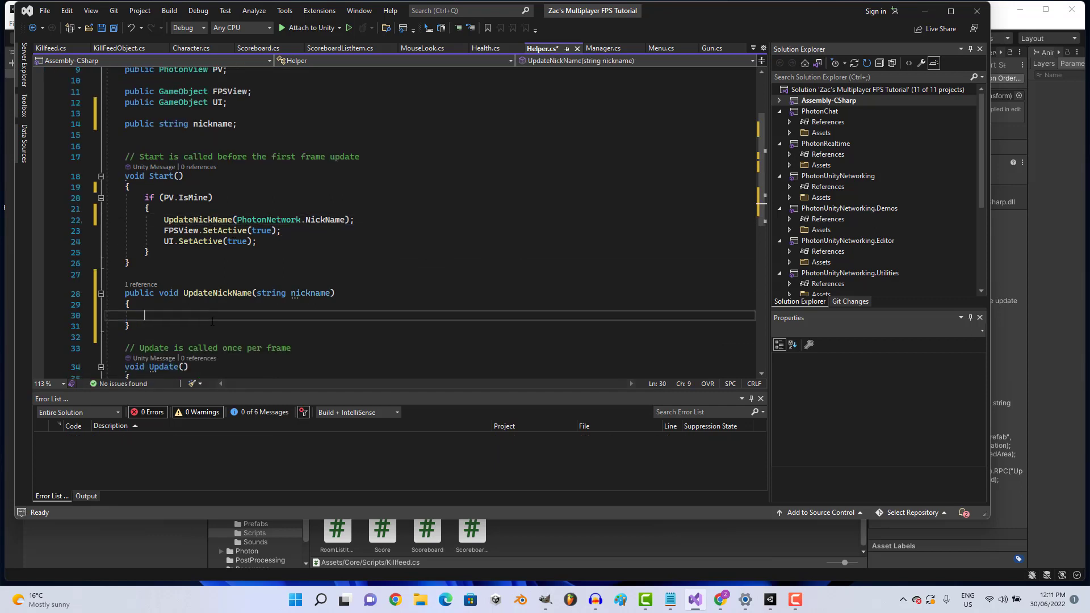
pyautogui.write('nick')
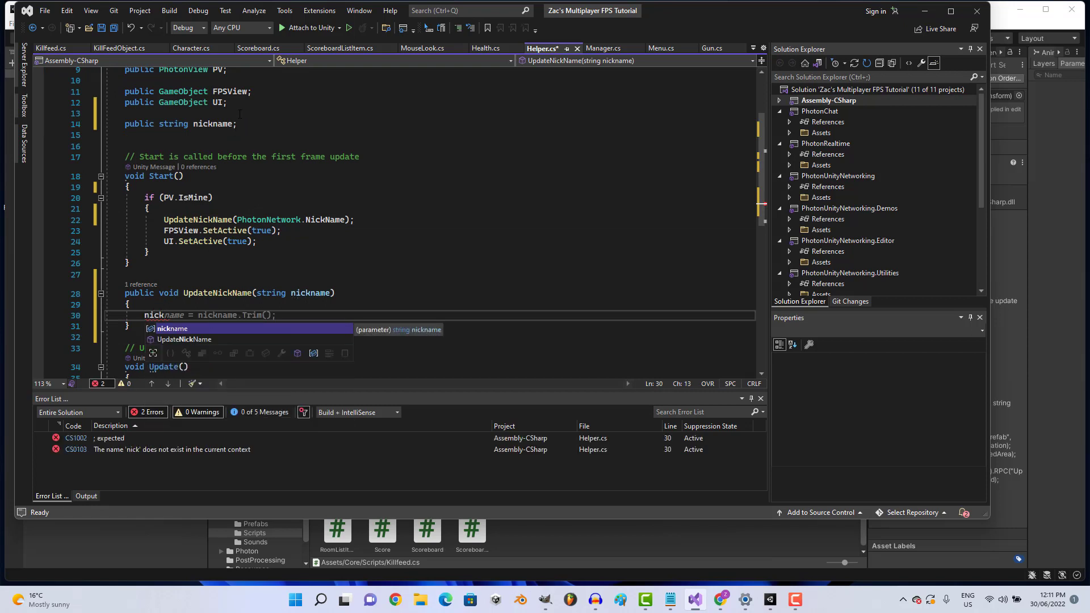
pyautogui.click(202, 124)
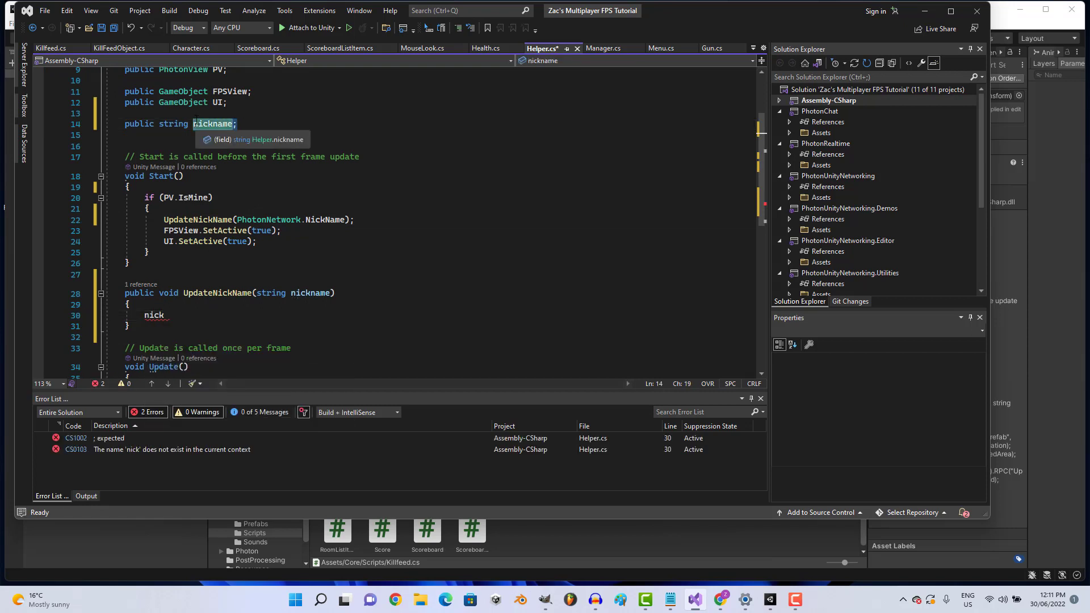
pyautogui.write('upda')
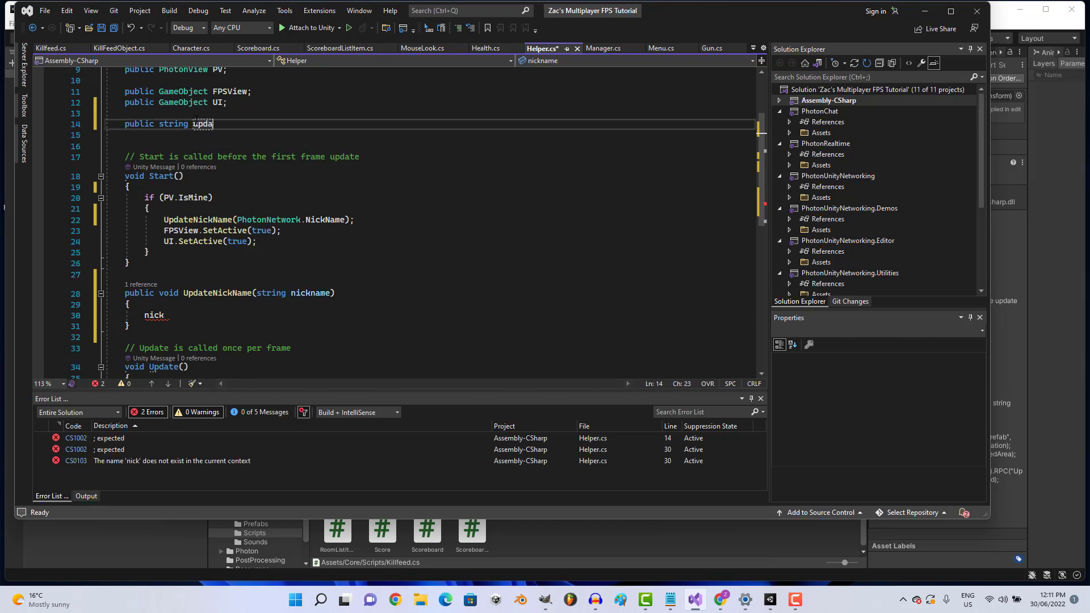
pyautogui.write('tr')
pyautogui.press('BackSpace')
pyautogui.press('BackSpace')
pyautogui.press('BackSpace')
pyautogui.press('BackSpace')
pyautogui.press('BackSpace')
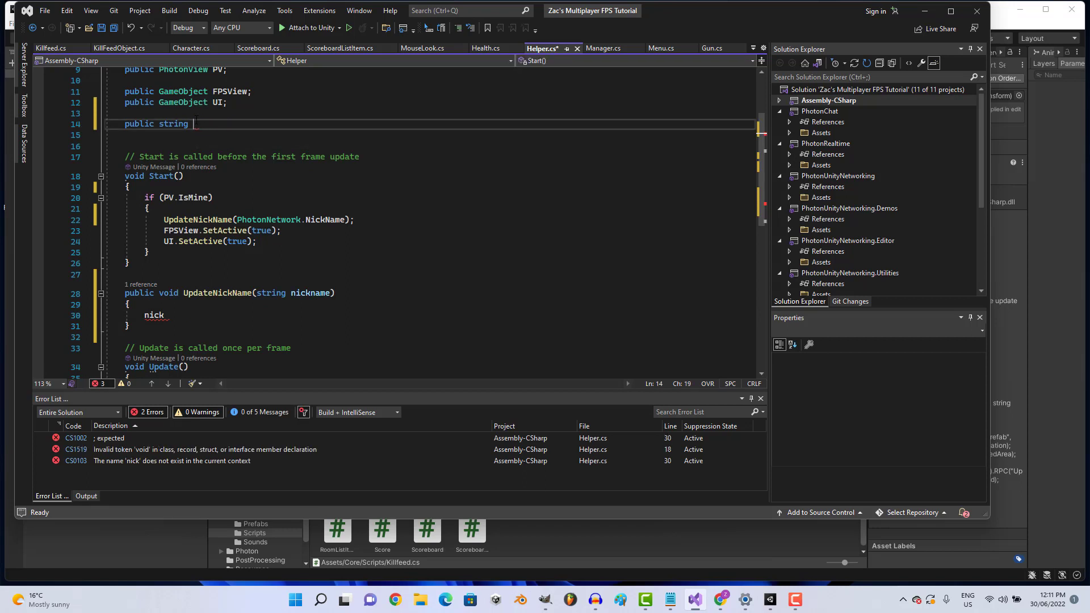
pyautogui.write('NICKNAME')
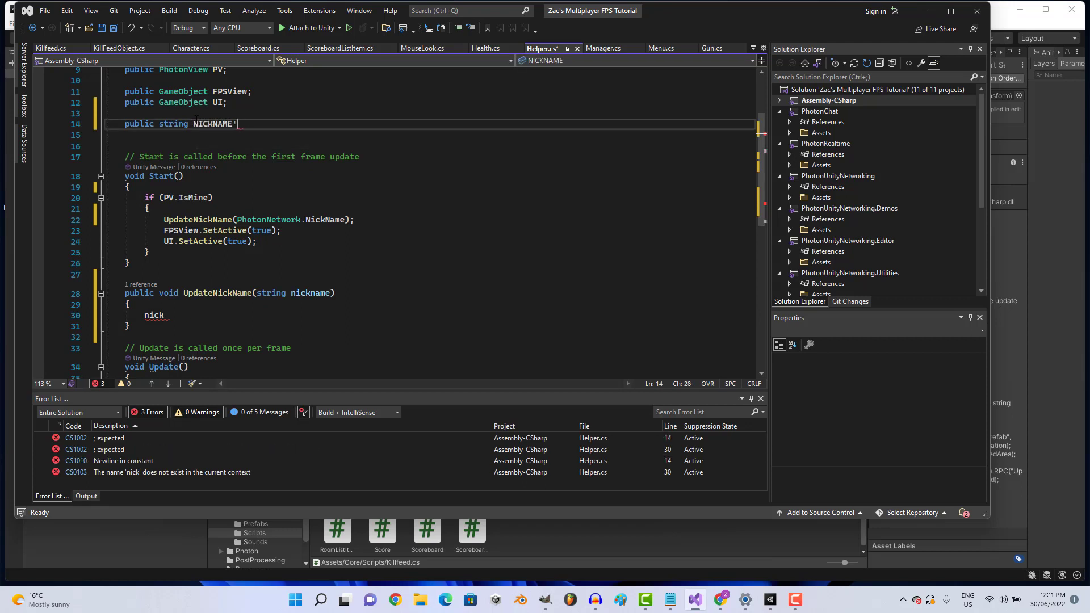
pyautogui.write(';')
# Write NICKNAME = nickname; in UpdateNickName's body and save Helper.cs.
pyautogui.moveTo(222, 324); pyautogui.dragTo(180, 320)
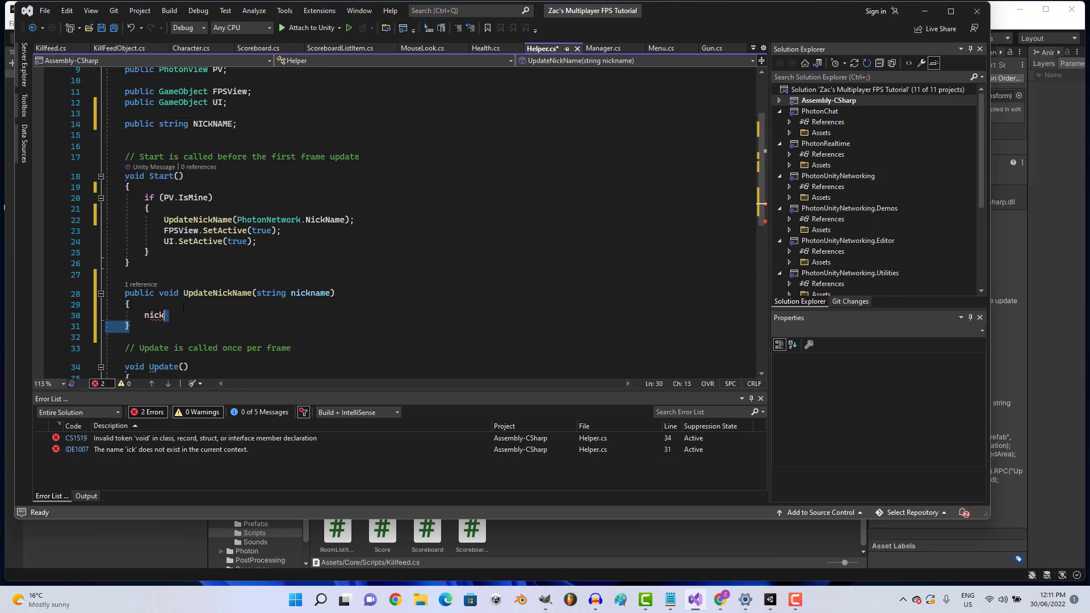
pyautogui.click(185, 310)
pyautogui.doubleClick(150, 315)
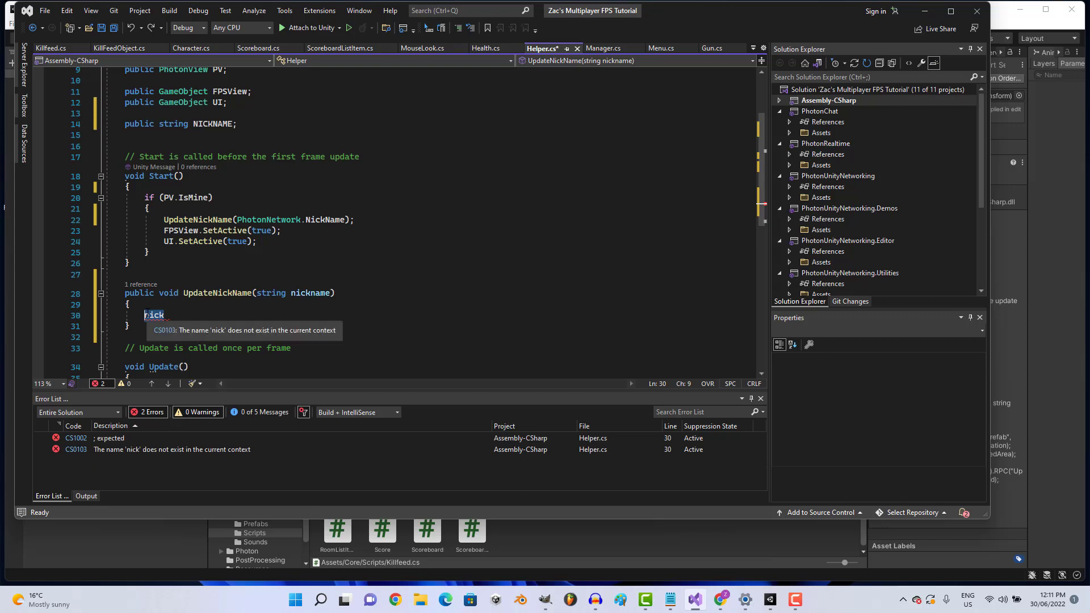
pyautogui.write('NICKNAME')
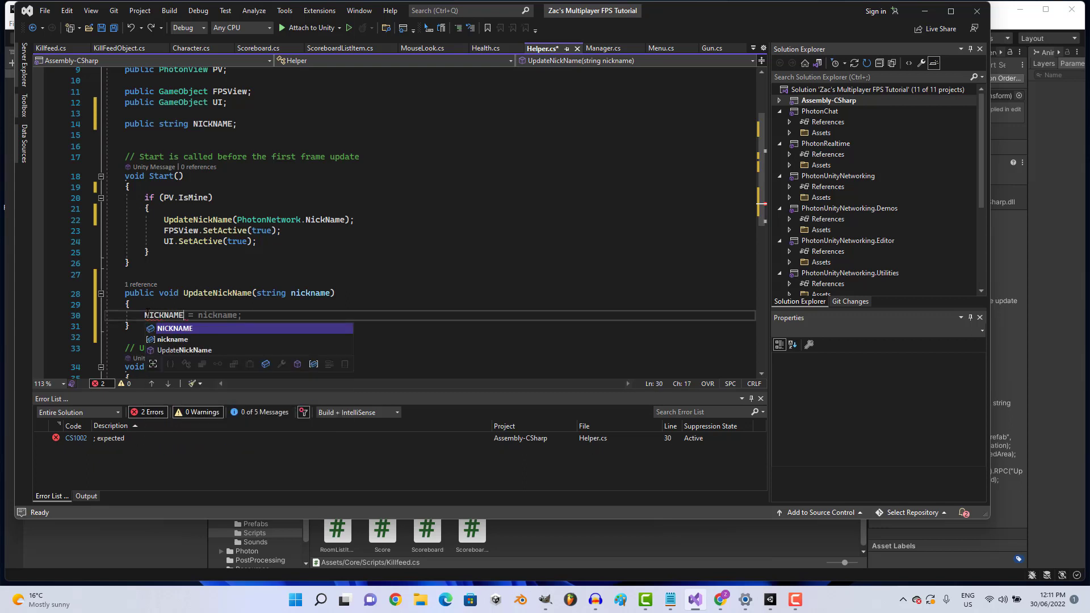
pyautogui.write(' = nickn')
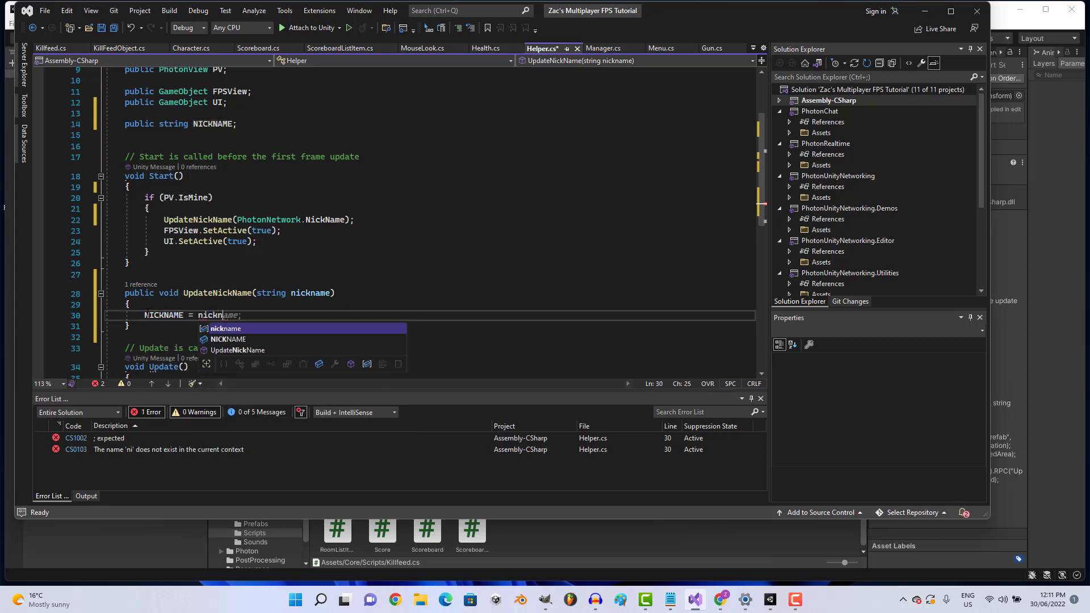
pyautogui.write('ame;')
pyautogui.hotkey('ctrl', 's')
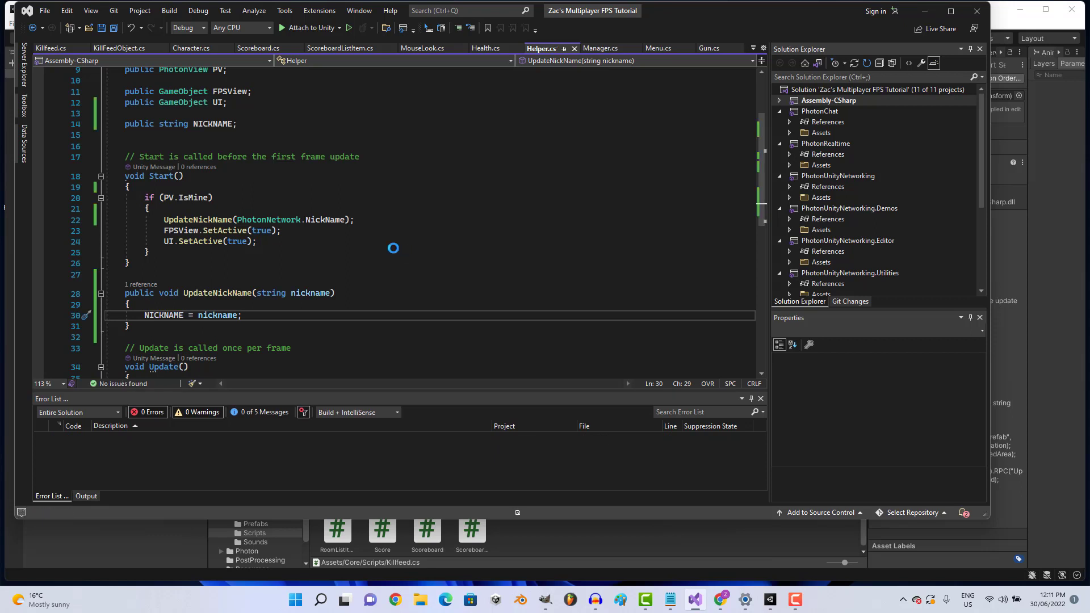
pyautogui.scroll(-3, 392, 250)
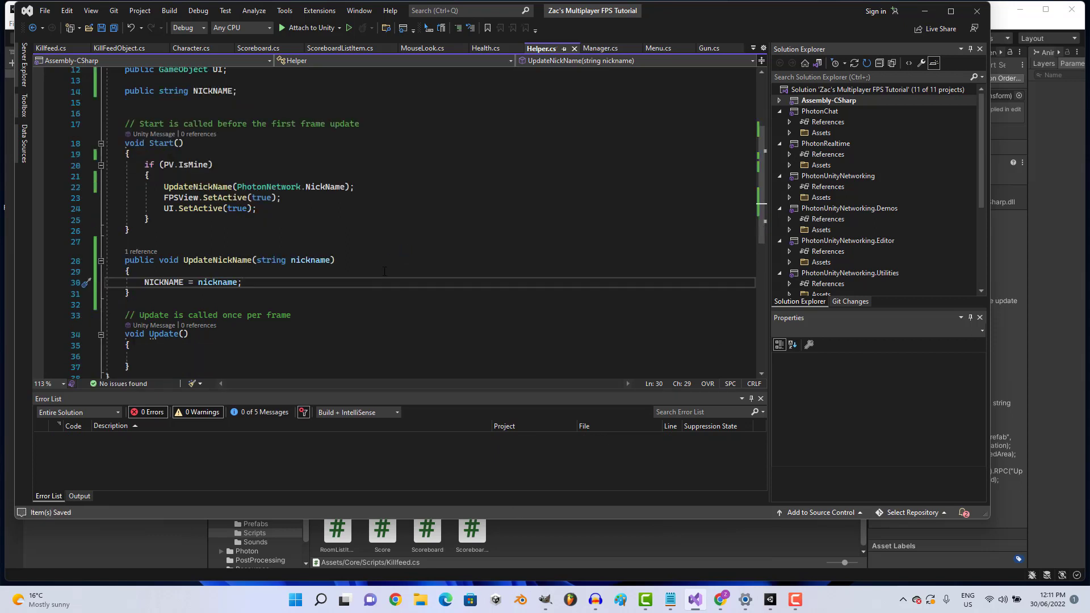
pyautogui.scroll(3, 379, 256)
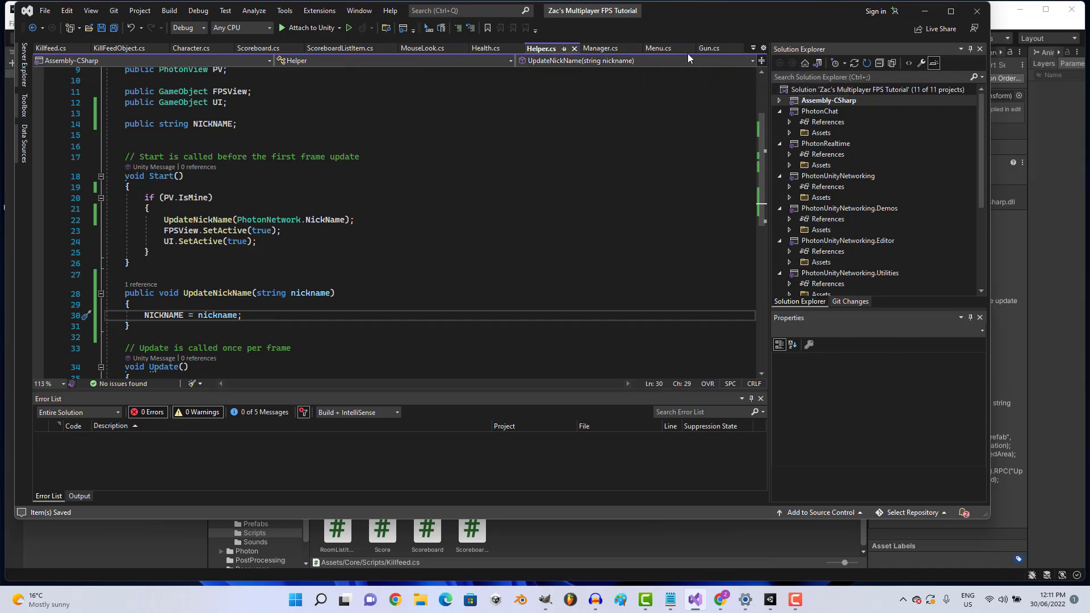
# Declare string otherPlayerNickname; at the start of Gun.cs's kill branch.
pyautogui.click(708, 49)
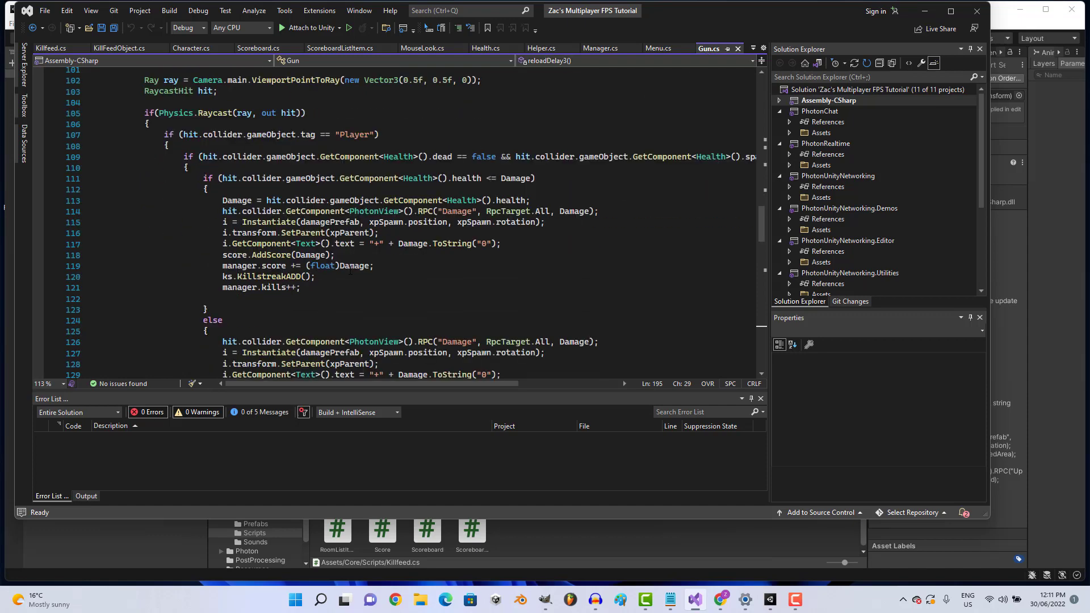
pyautogui.click(294, 299)
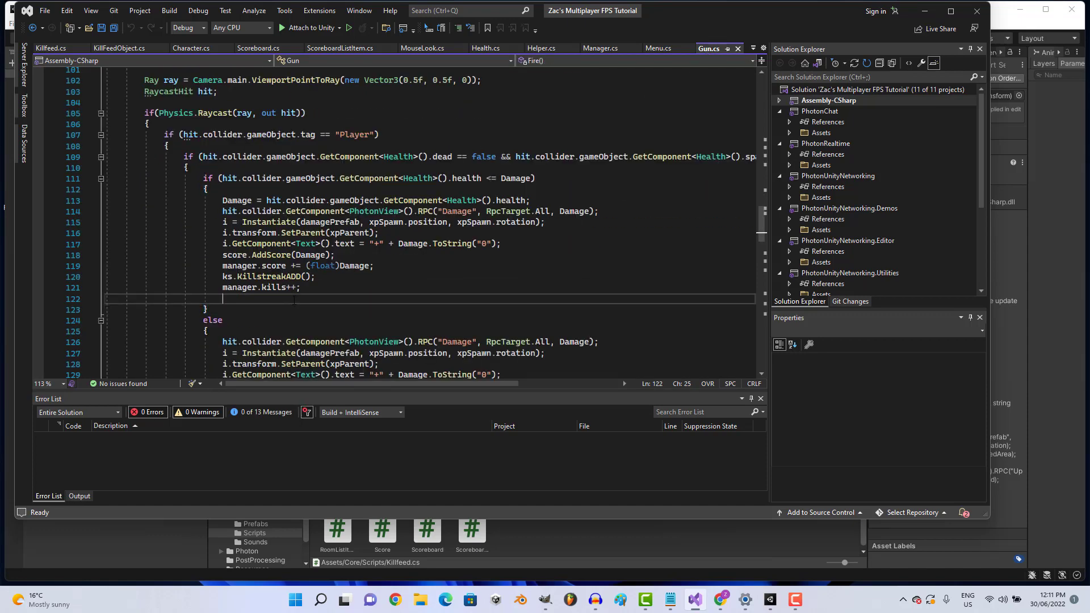
pyautogui.write('h')
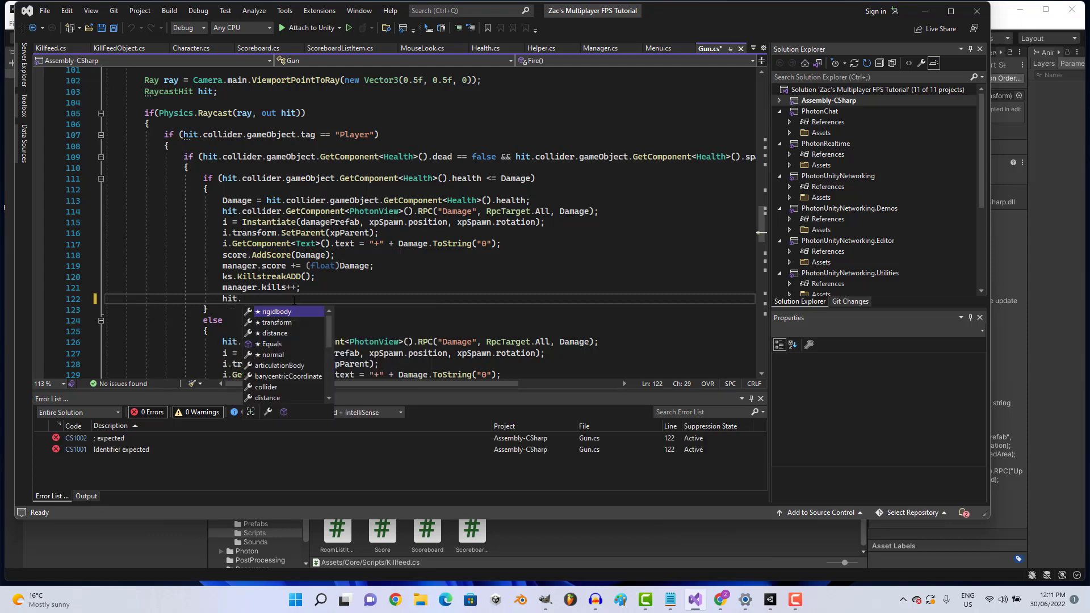
pyautogui.press('BackSpace')
pyautogui.click(269, 188)
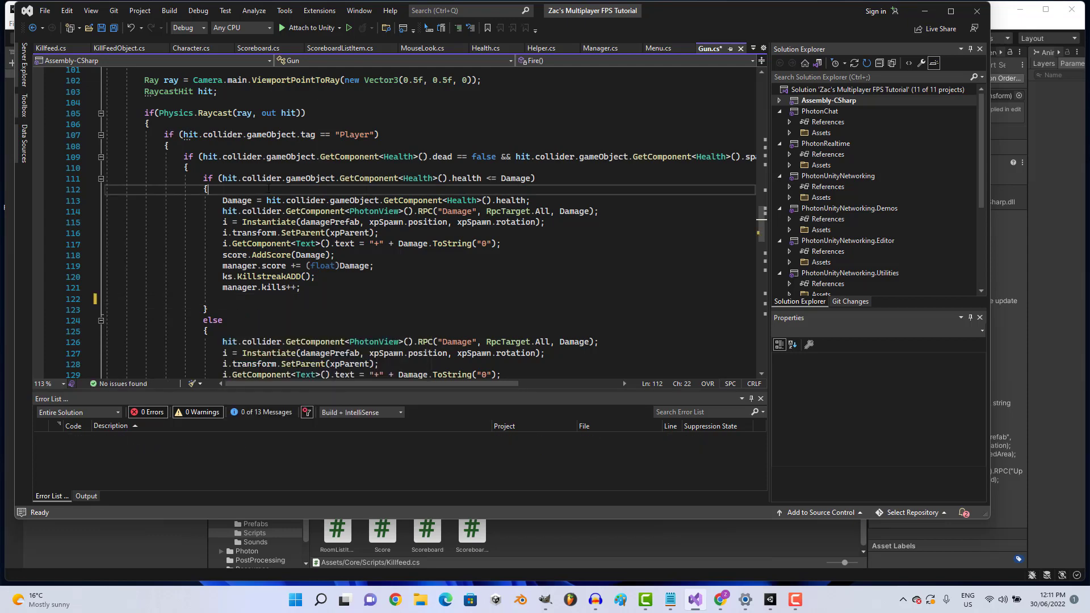
pyautogui.press('Return')
pyautogui.write('hit.')
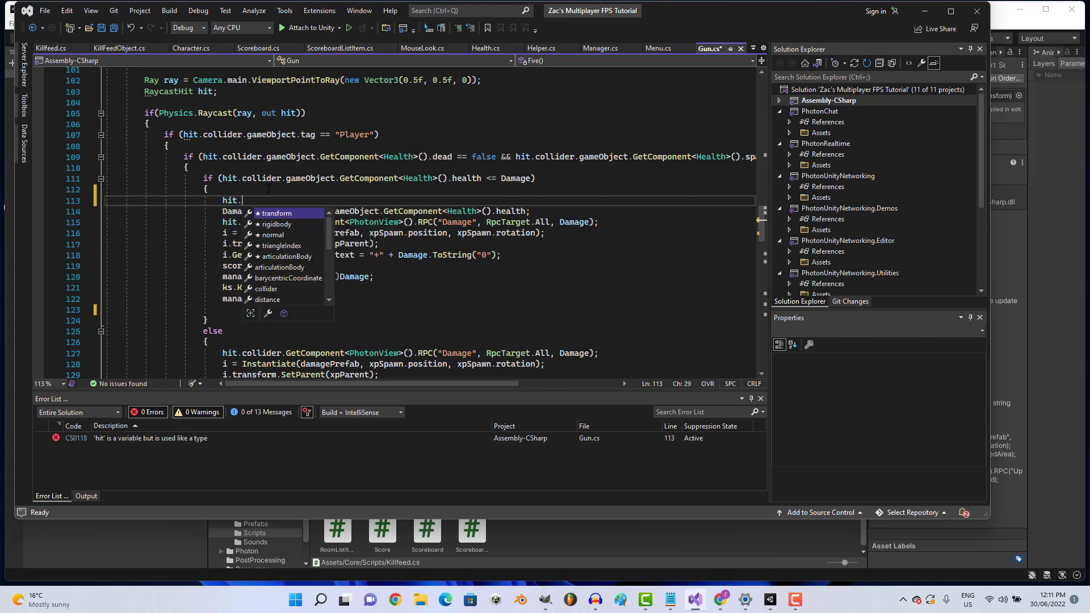
pyautogui.write('collider.')
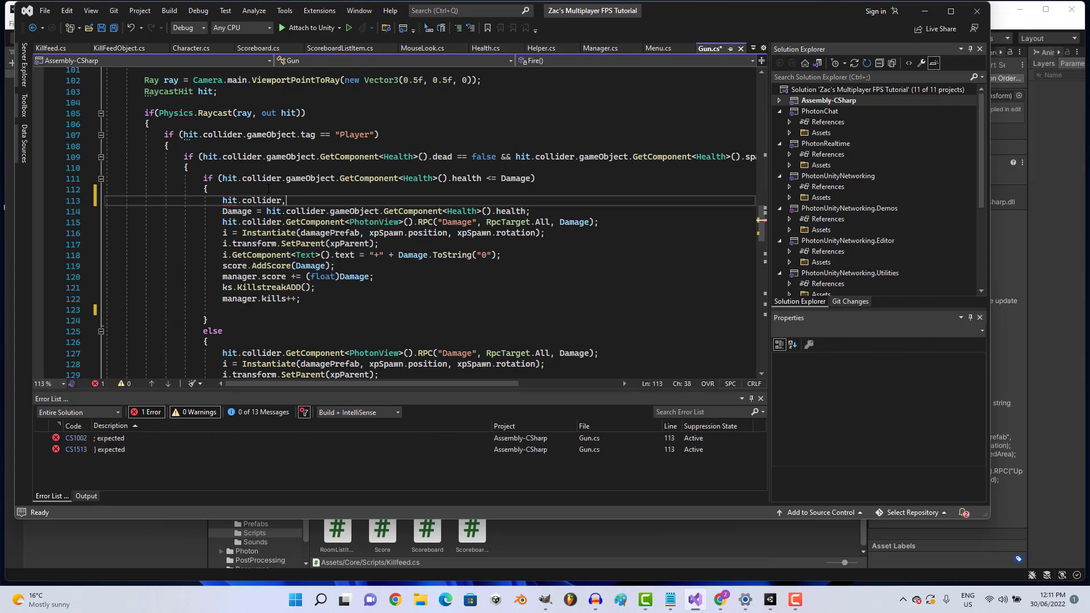
pyautogui.write('gam')
pyautogui.press('Tab')
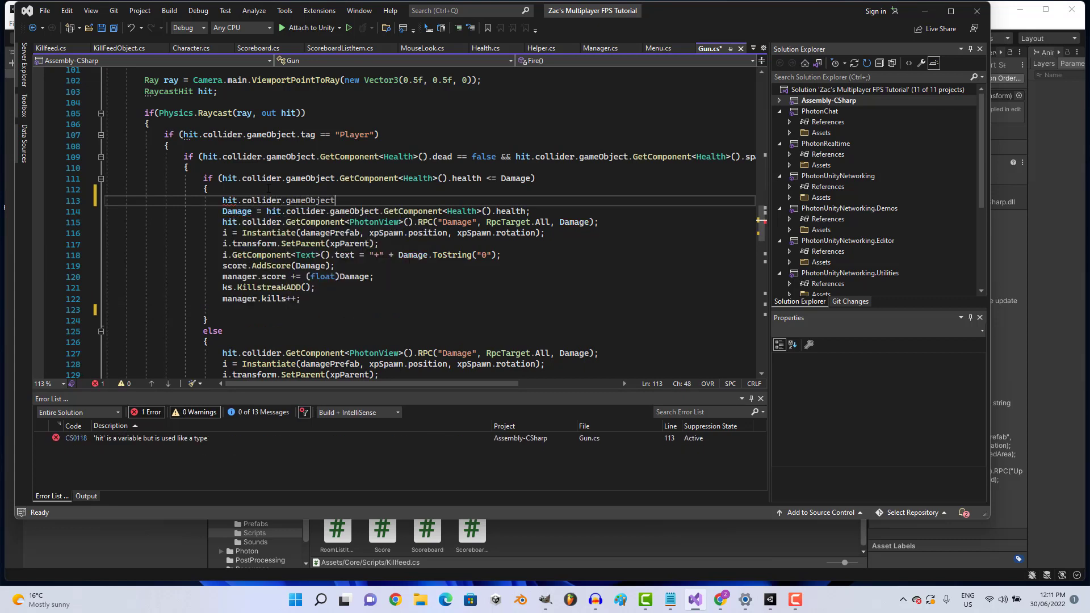
pyautogui.hotkey('ctrl', 'Return')
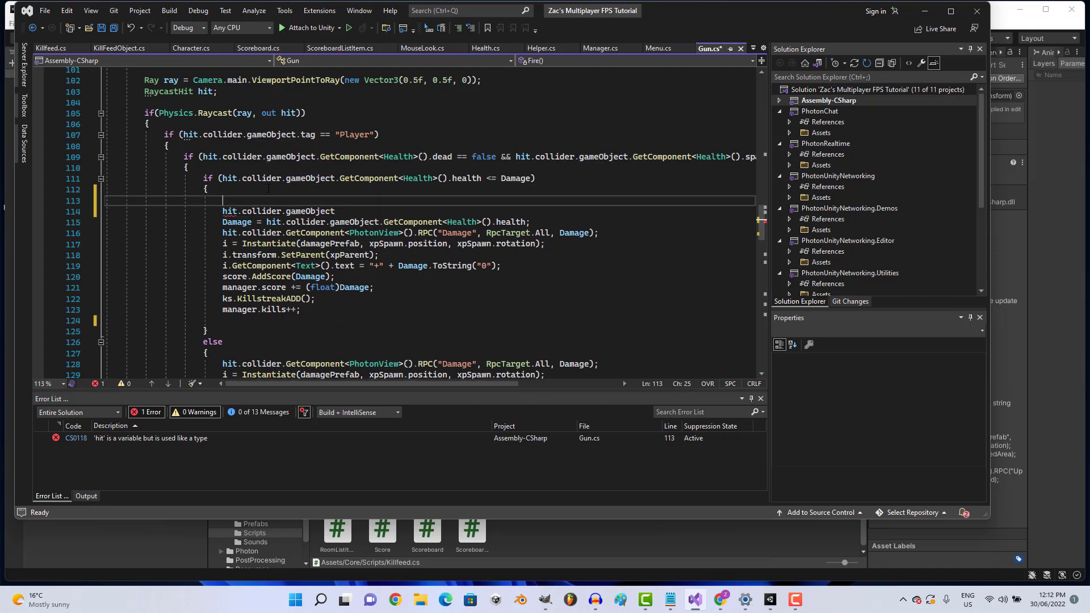
pyautogui.write('string')
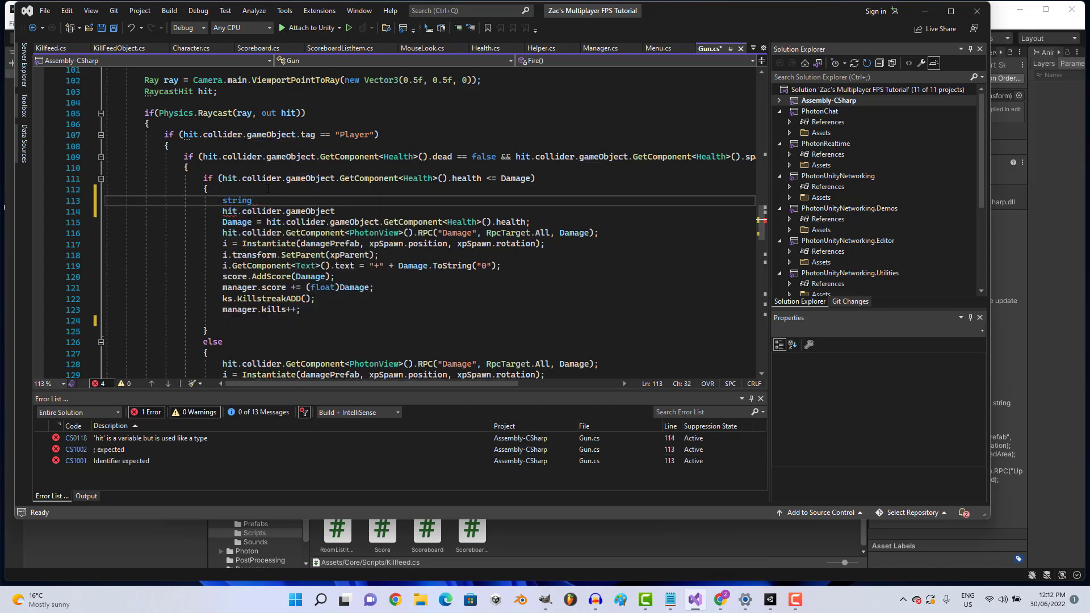
pyautogui.write('otherPlayerNicknam')
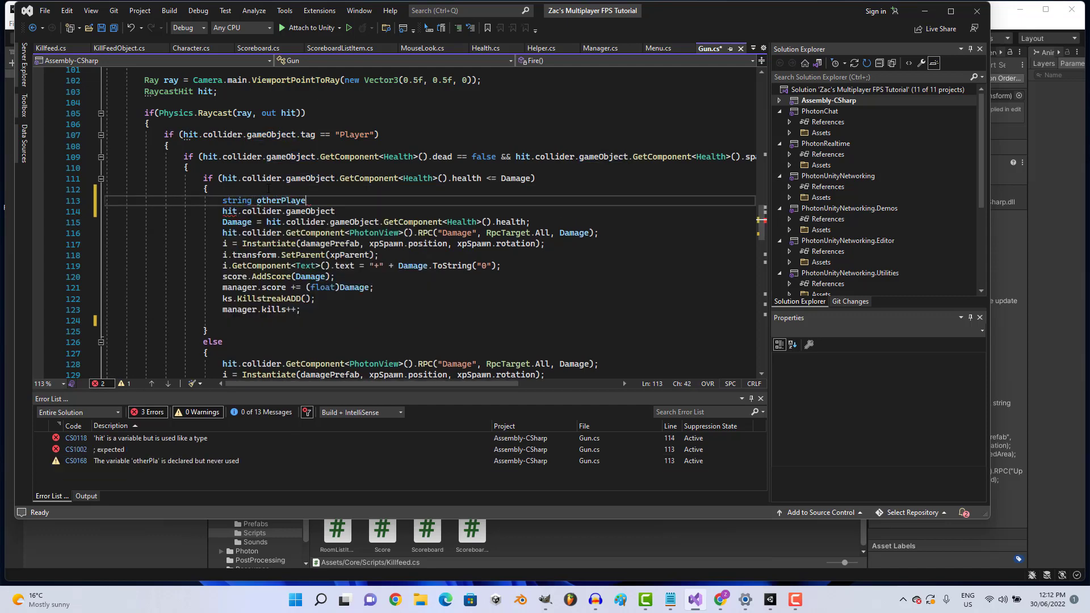
pyautogui.write('e;')
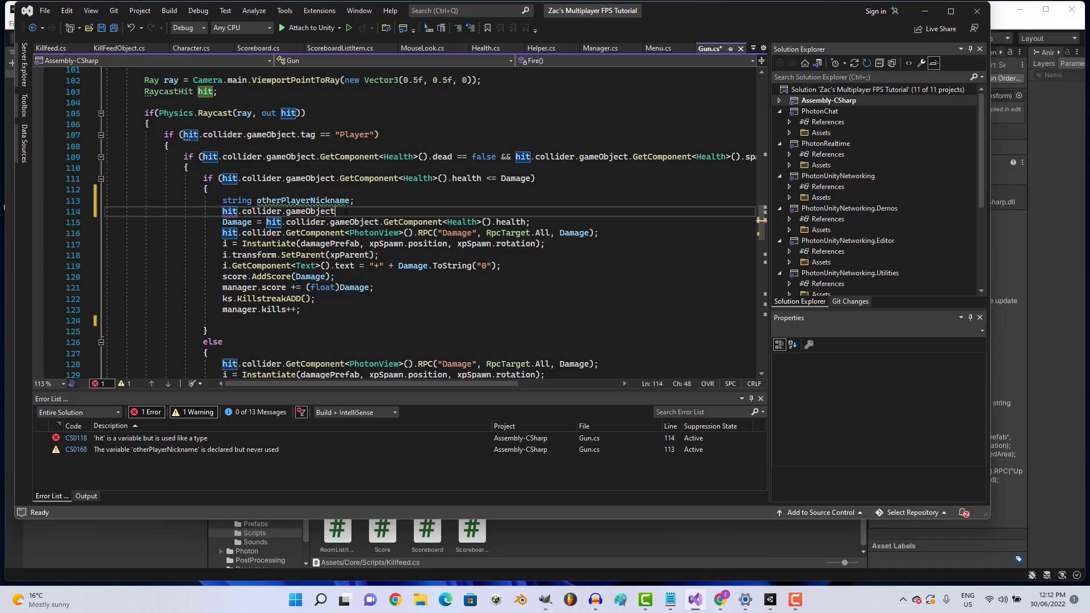
# Assign otherPlayerNickname = hit.collider.gameObject.GetComponent<Helper>().NICKNAME; and save Gun.cs.
pyautogui.moveTo(335, 211); pyautogui.dragTo(223, 211)
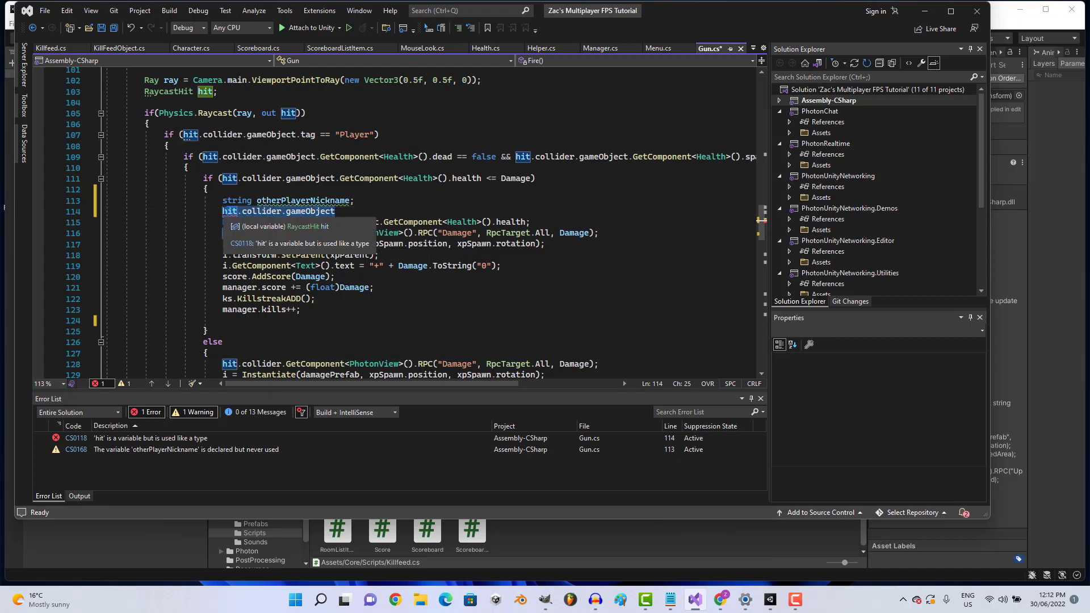
pyautogui.write('otherpl')
pyautogui.press('Tab')
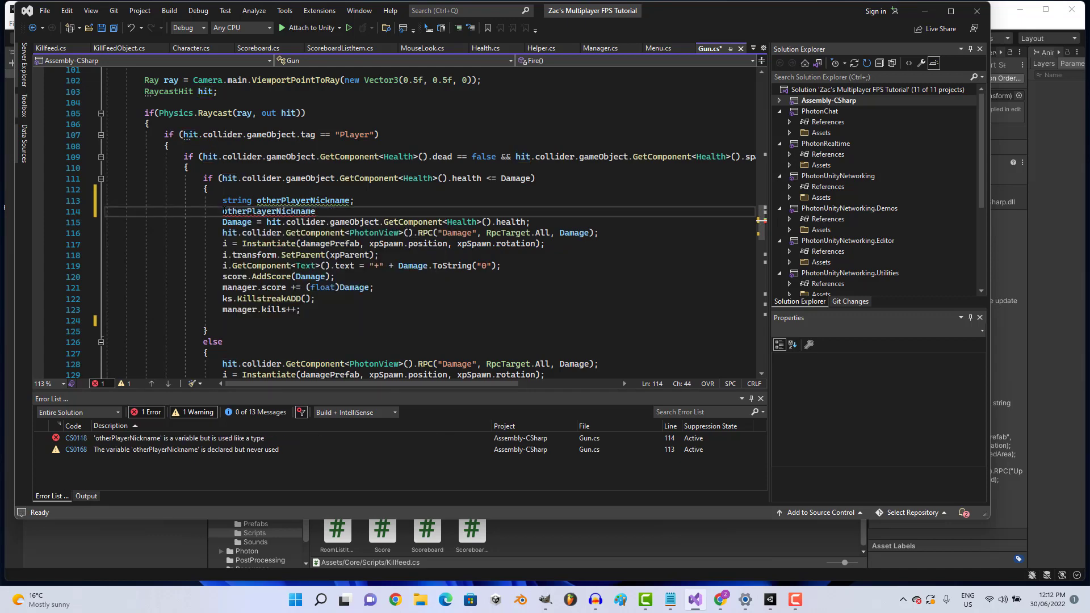
pyautogui.write(' =')
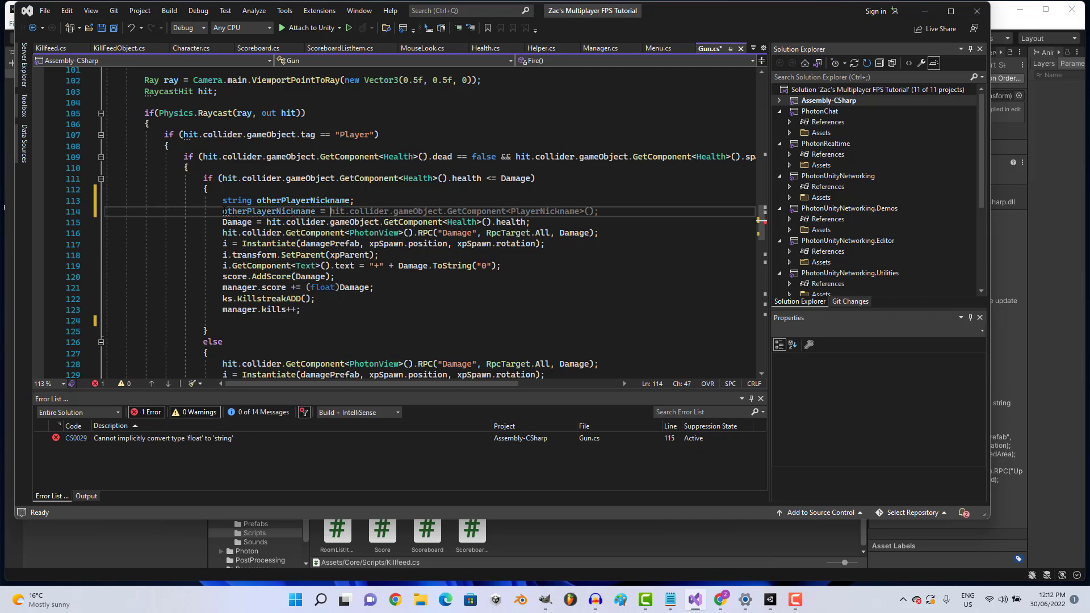
pyautogui.press('Tab')
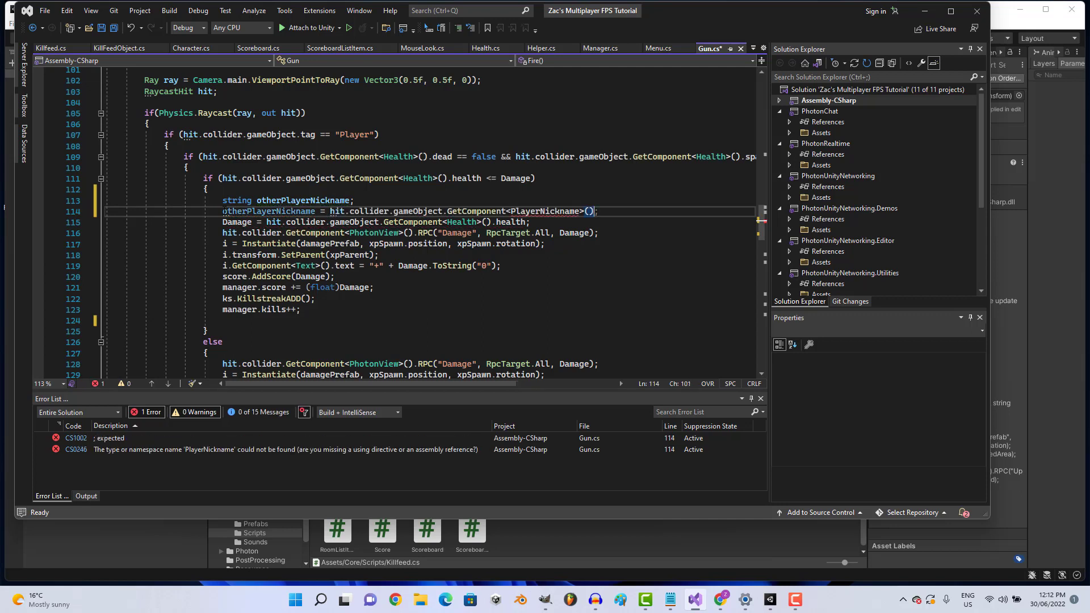
pyautogui.press('BackSpace')
pyautogui.press('BackSpace')
pyautogui.press('BackSpace')
pyautogui.press('BackSpace')
pyautogui.press('BackSpace')
pyautogui.press('BackSpace')
pyautogui.press('BackSpace')
pyautogui.press('BackSpace')
pyautogui.press('BackSpace')
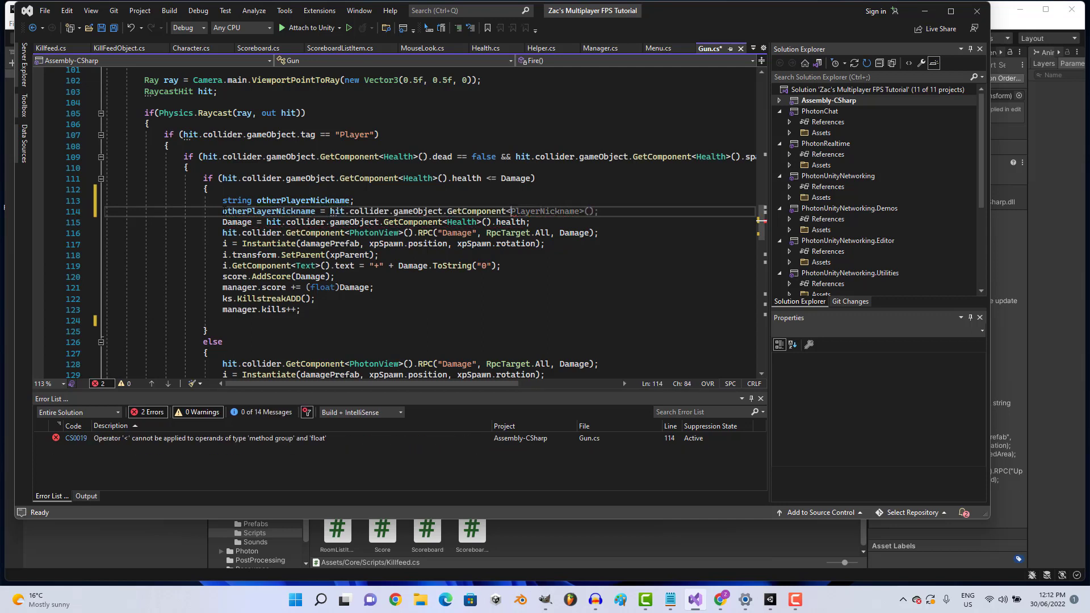
pyautogui.press('BackSpace')
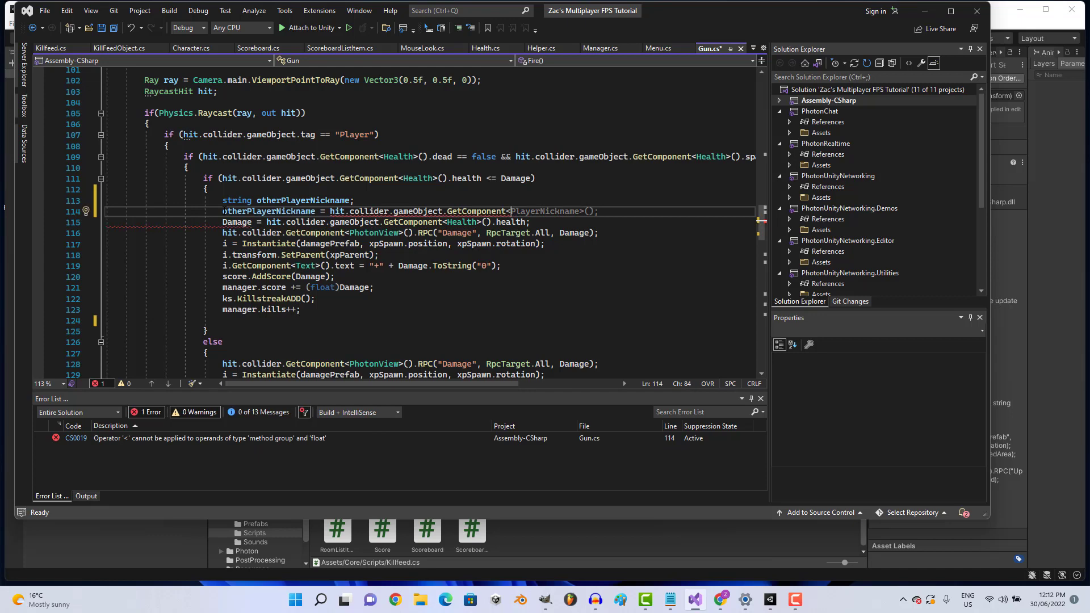
pyautogui.write('Helper')
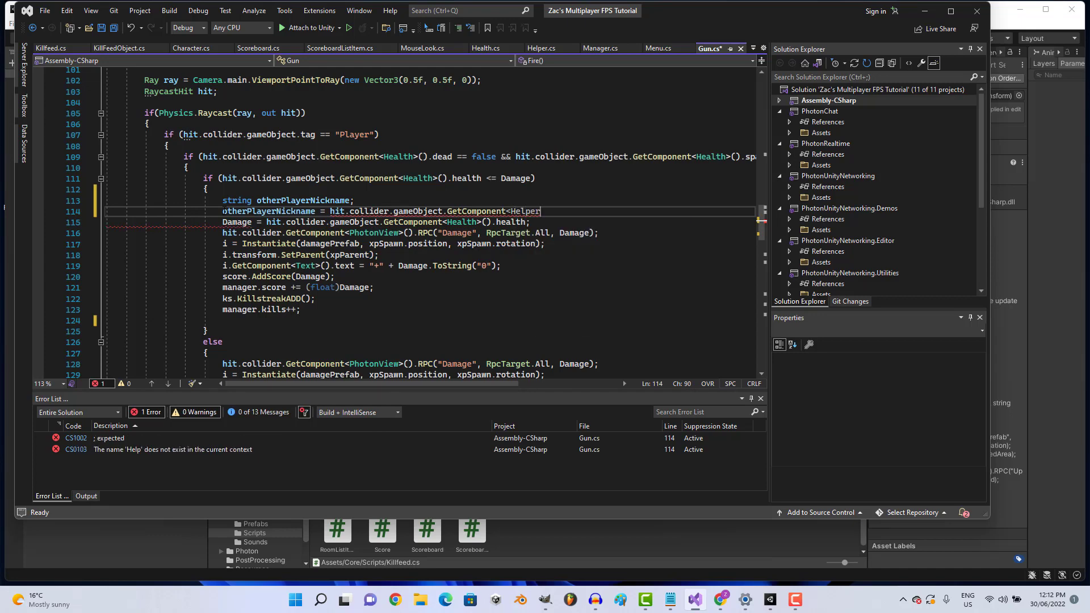
pyautogui.write('>')
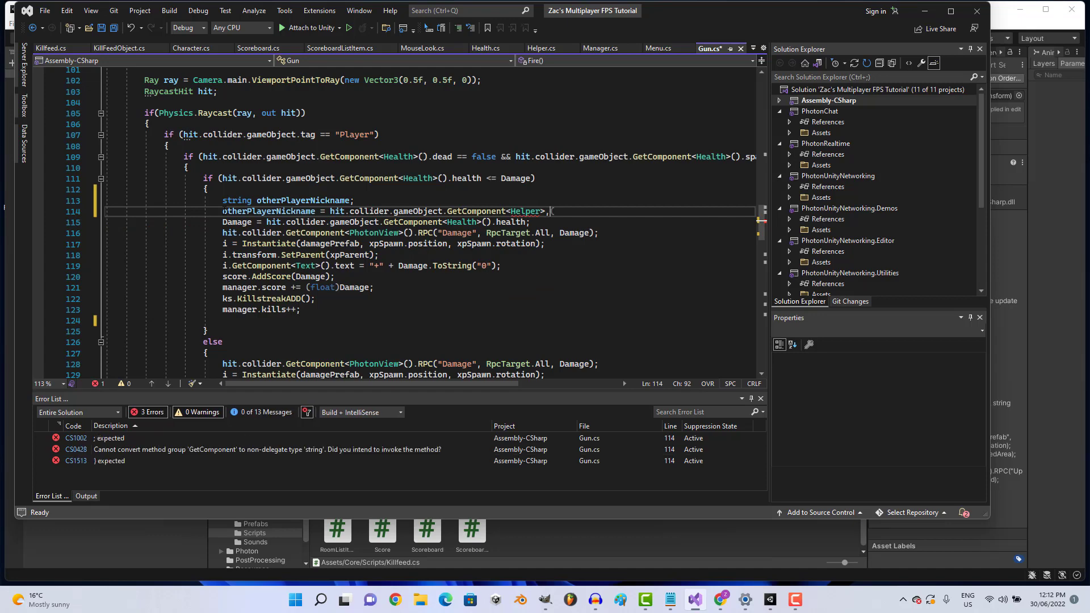
pyautogui.write('()')
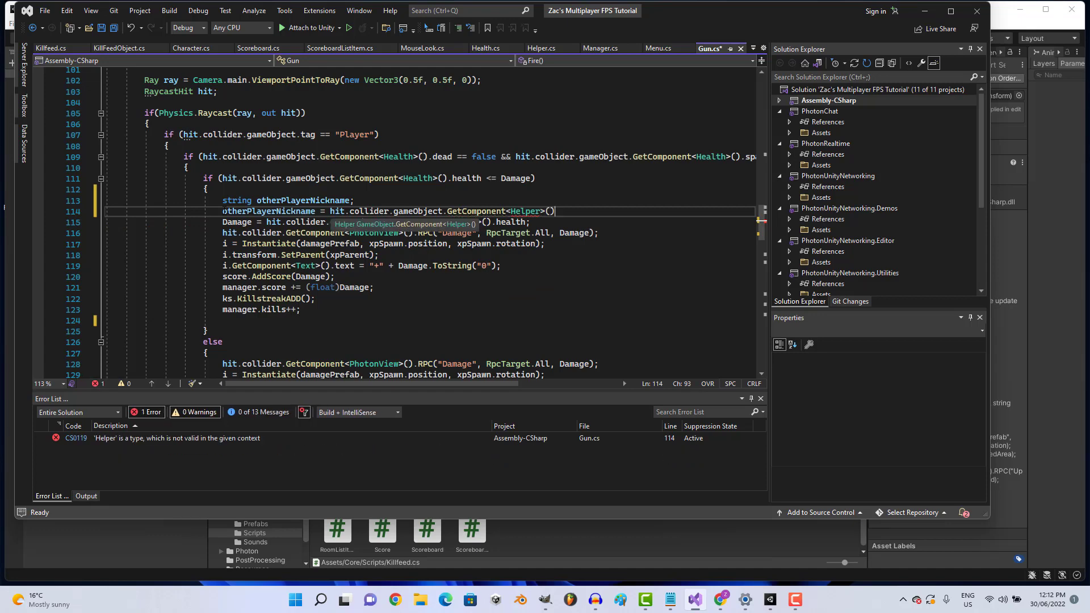
pyautogui.write('.NICK')
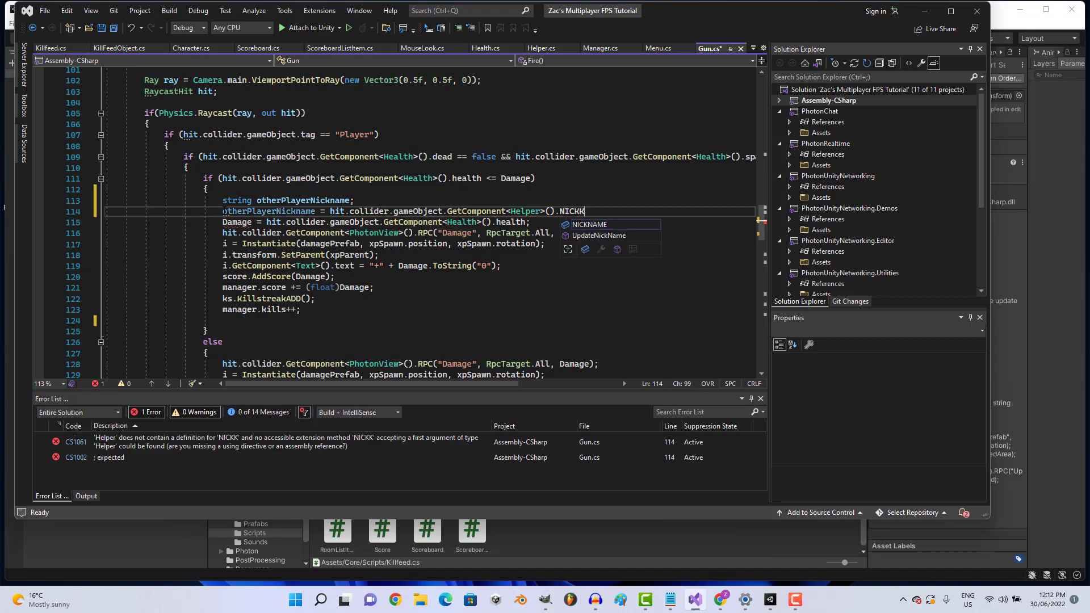
pyautogui.press('Tab')
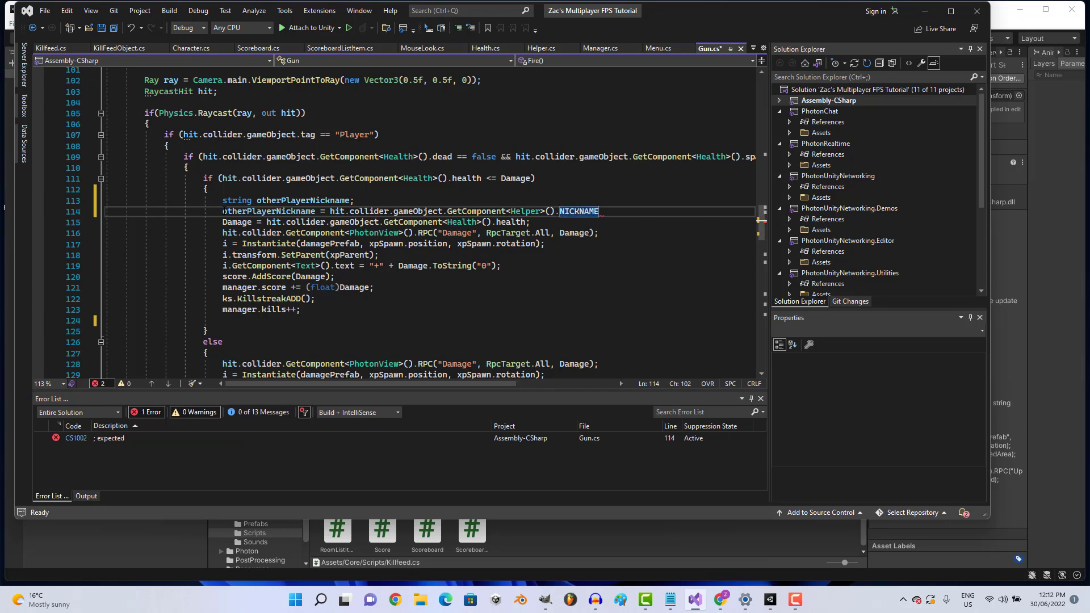
pyautogui.write(';')
pyautogui.hotkey('ctrl', 's')
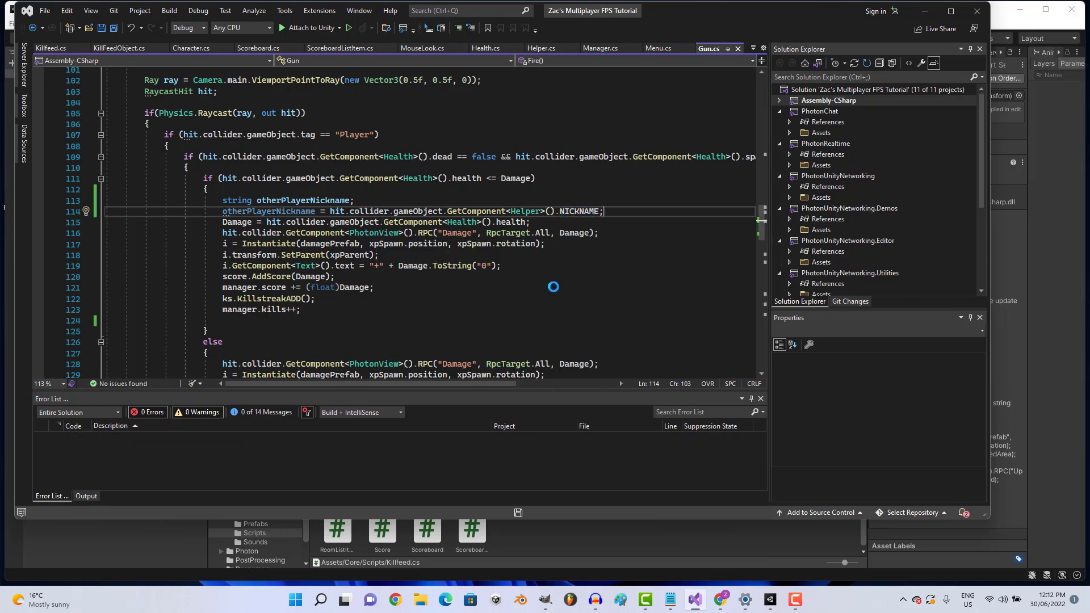
# Declare public Killfeed killfeed; below the characterScript field in Gun.cs and save.
pyautogui.scroll(5, 379, 189)
pyautogui.scroll(4, 432, 216)
pyautogui.scroll(4, 495, 244)
pyautogui.scroll(4, 496, 244)
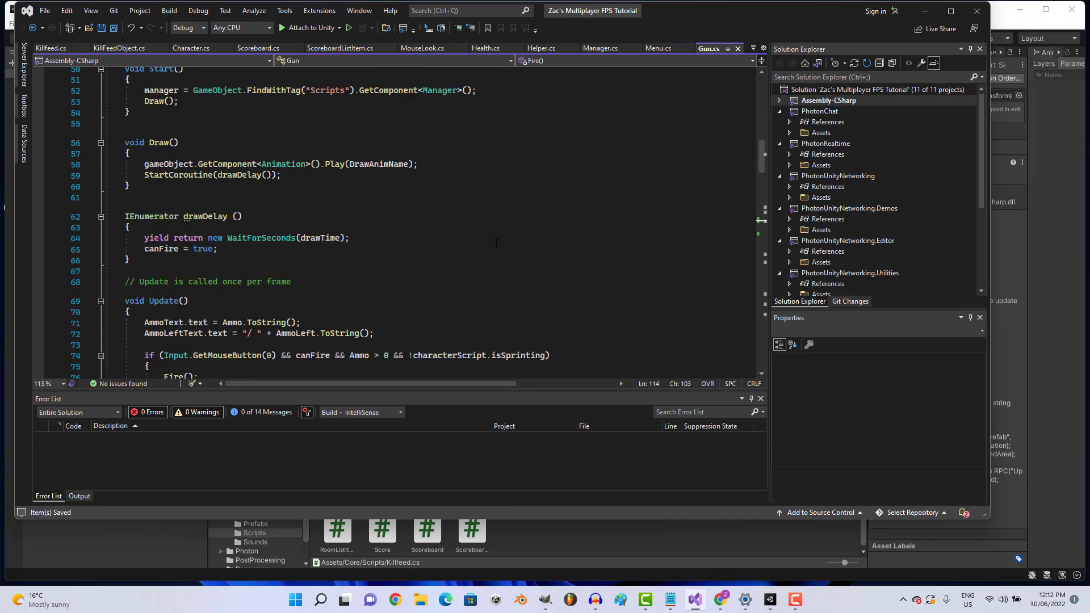
pyautogui.scroll(4, 495, 244)
pyautogui.scroll(2, 495, 244)
pyautogui.scroll(1, 496, 244)
pyautogui.click(343, 259)
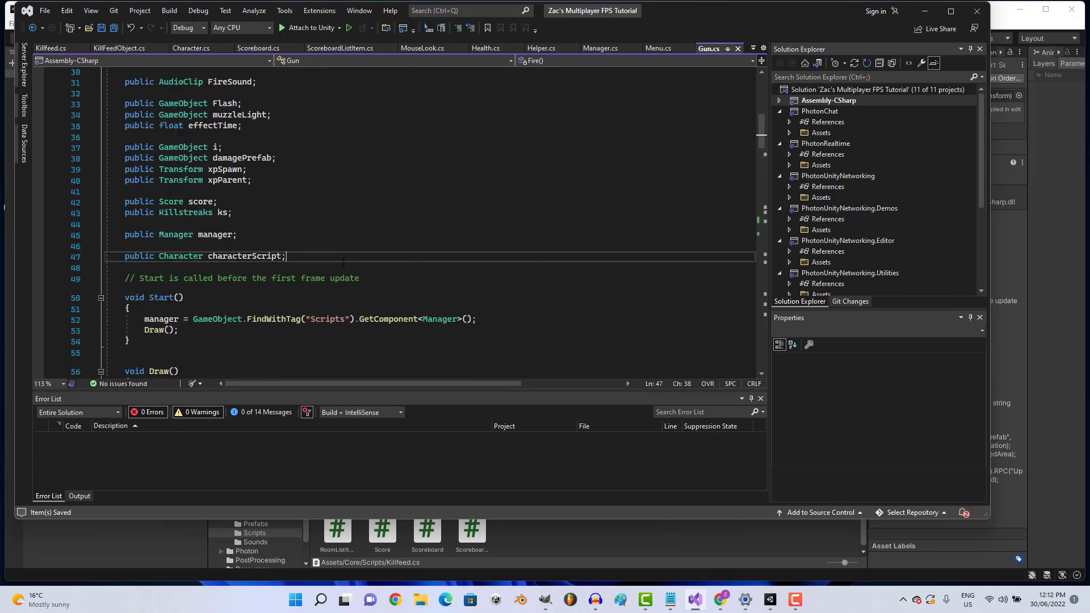
pyautogui.press('Return')
pyautogui.press('Return')
pyautogui.write('public ')
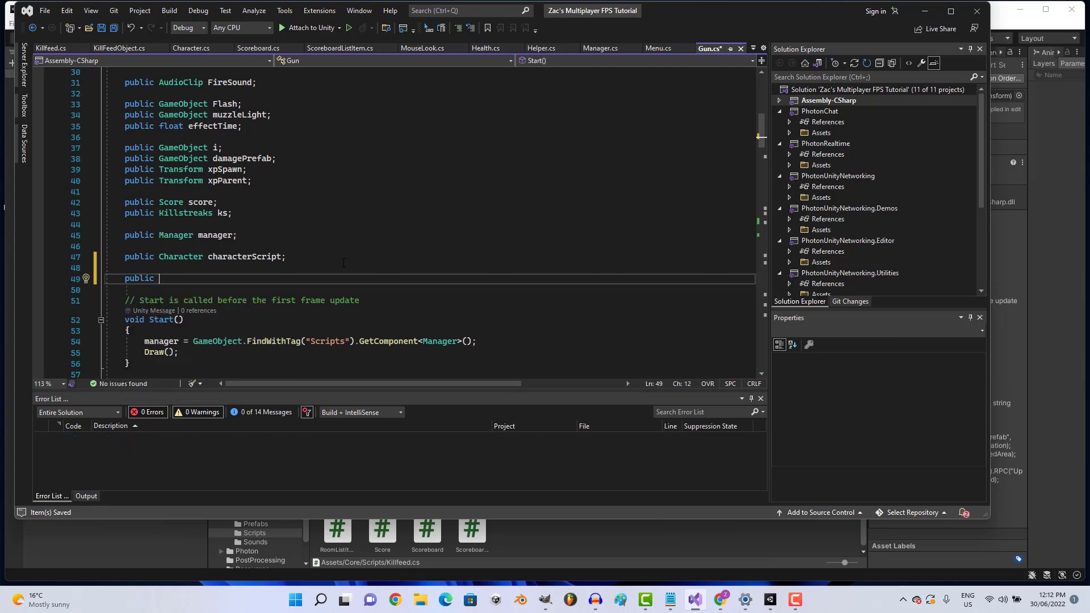
pyautogui.write('Kilf')
pyautogui.press('BackSpace')
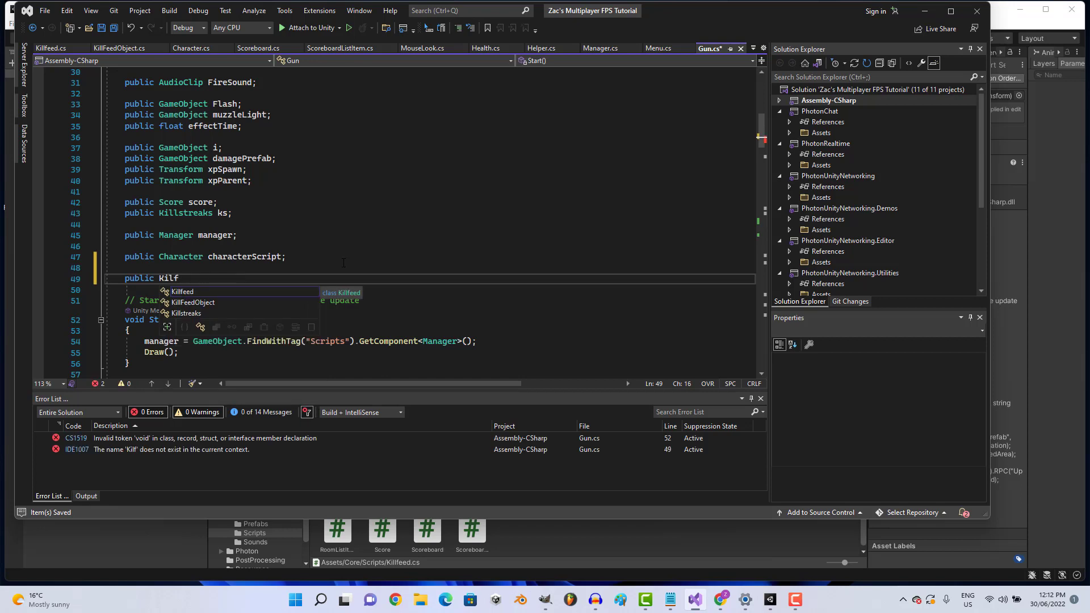
pyautogui.press('Tab')
pyautogui.press('Tab')
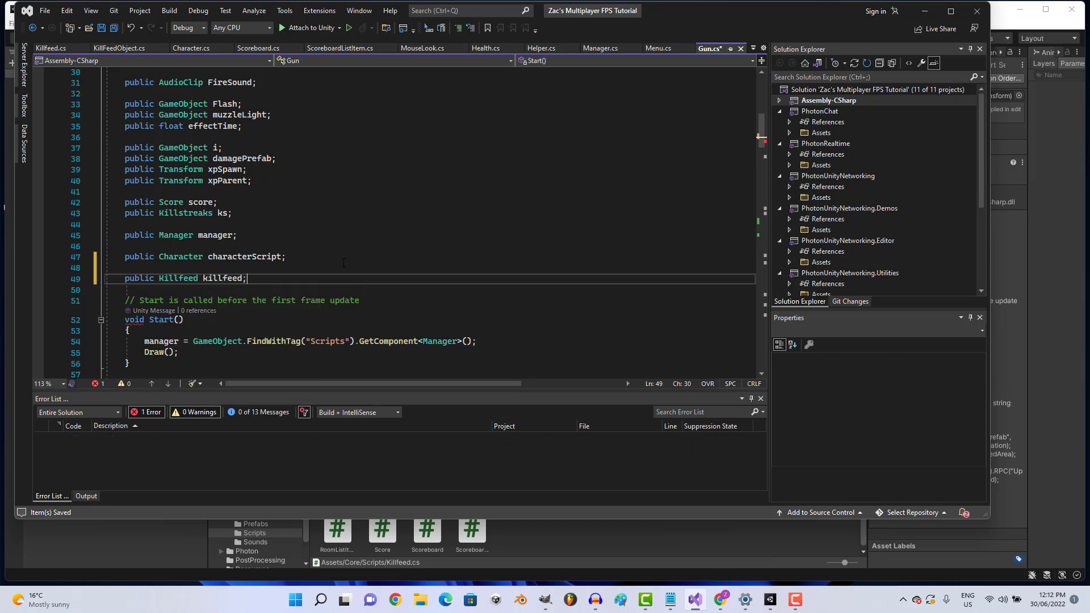
pyautogui.hotkey('ctrl', 's')
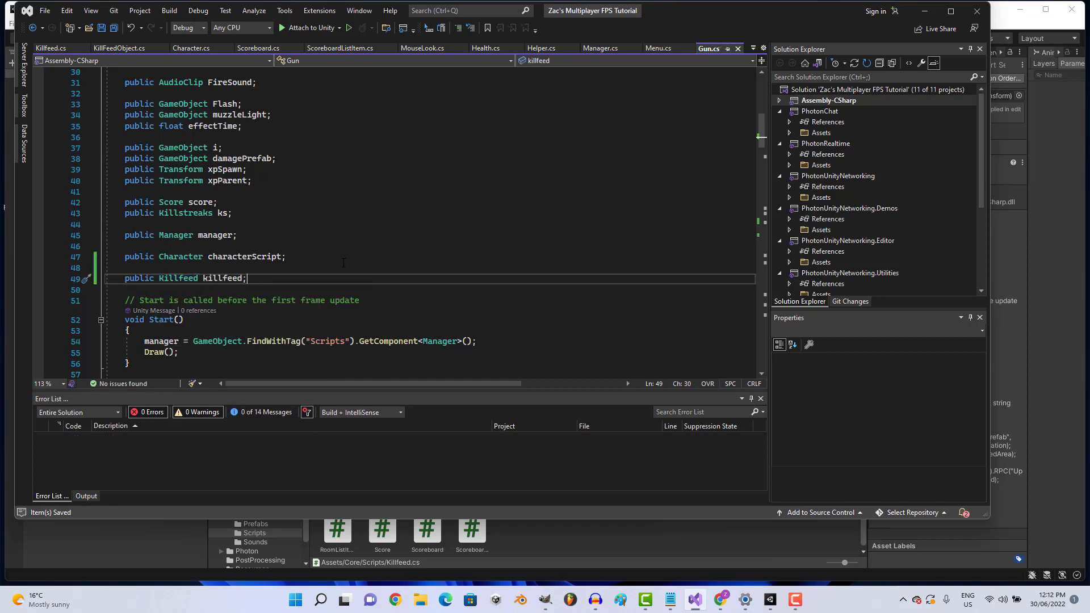
pyautogui.scroll(-4, 343, 263)
pyautogui.scroll(-3, 344, 263)
pyautogui.scroll(-1, 343, 263)
pyautogui.scroll(-5, 343, 263)
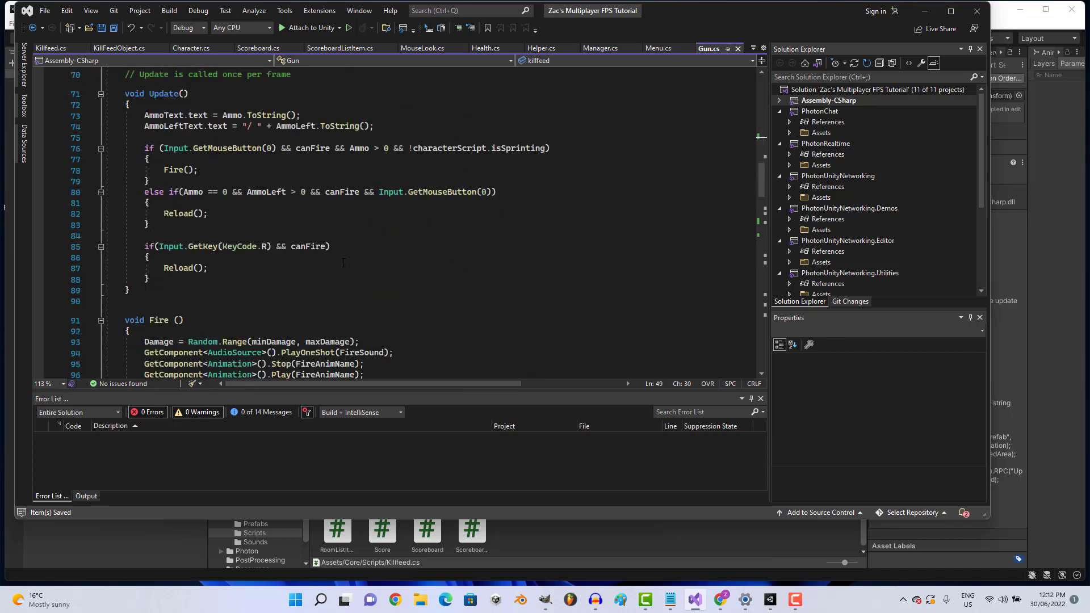
pyautogui.scroll(-7, 343, 263)
# Begin a killfeed. statement on line 117, checking PlayerKilled's parameters in Killfeed.cs.
pyautogui.scroll(-2, 343, 263)
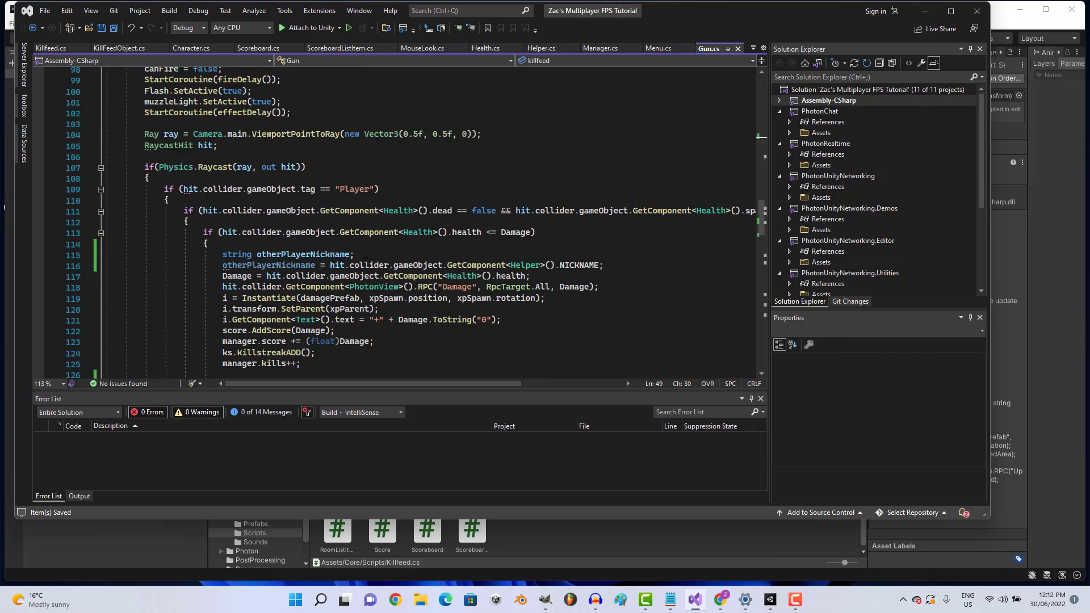
pyautogui.click(610, 265)
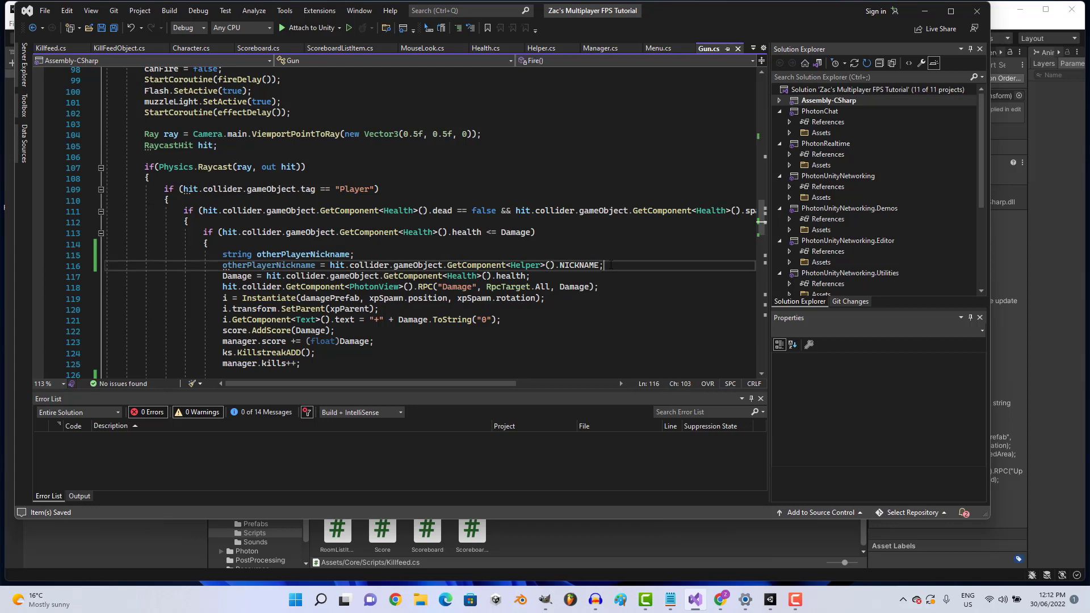
pyautogui.press('Return')
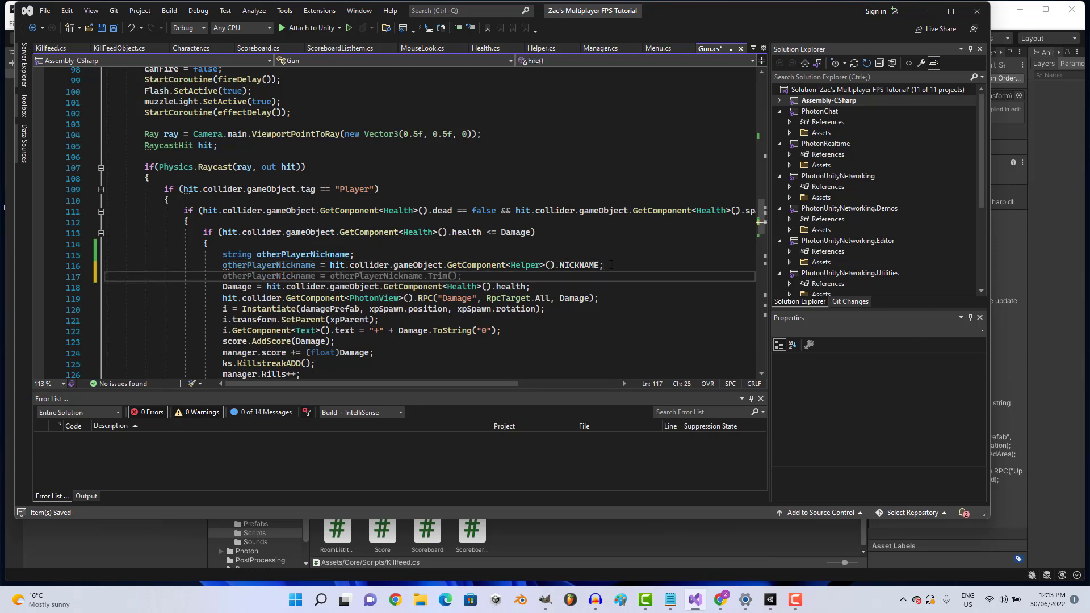
pyautogui.write('killf')
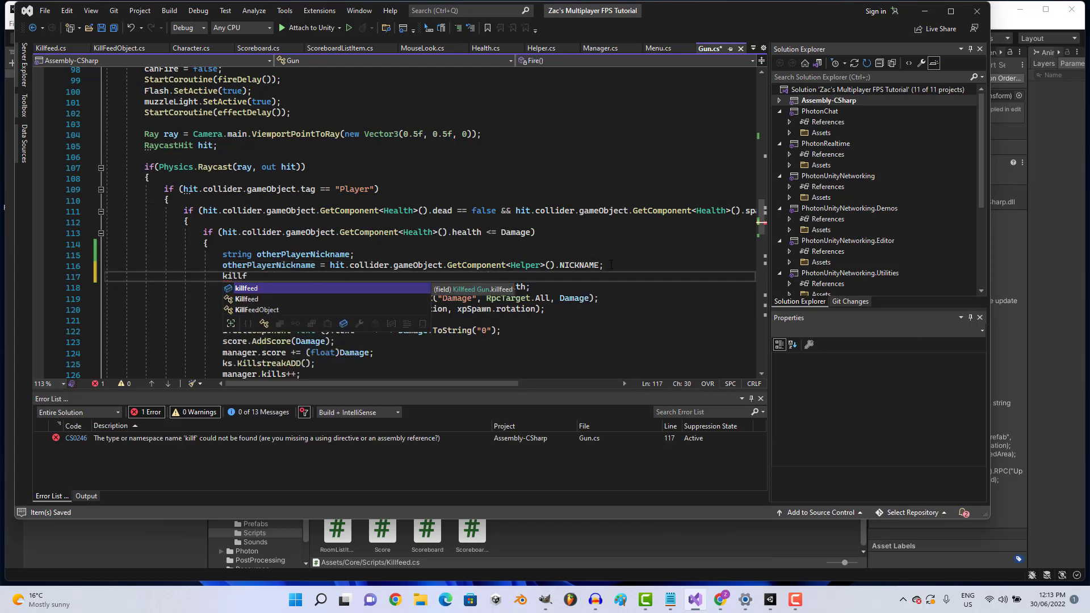
pyautogui.press('Tab')
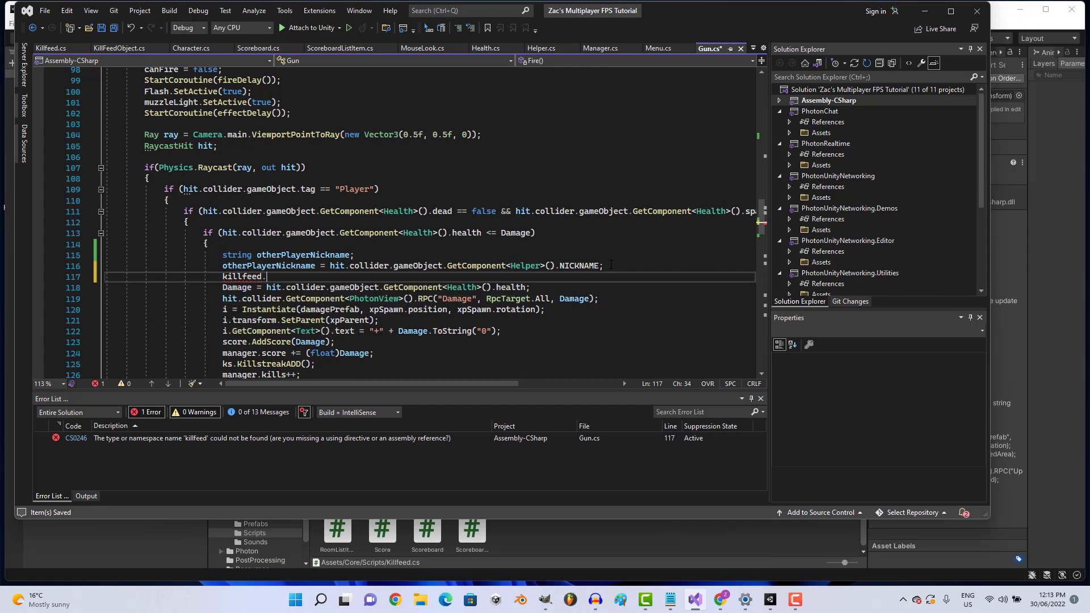
pyautogui.write('.')
pyautogui.click(51, 48)
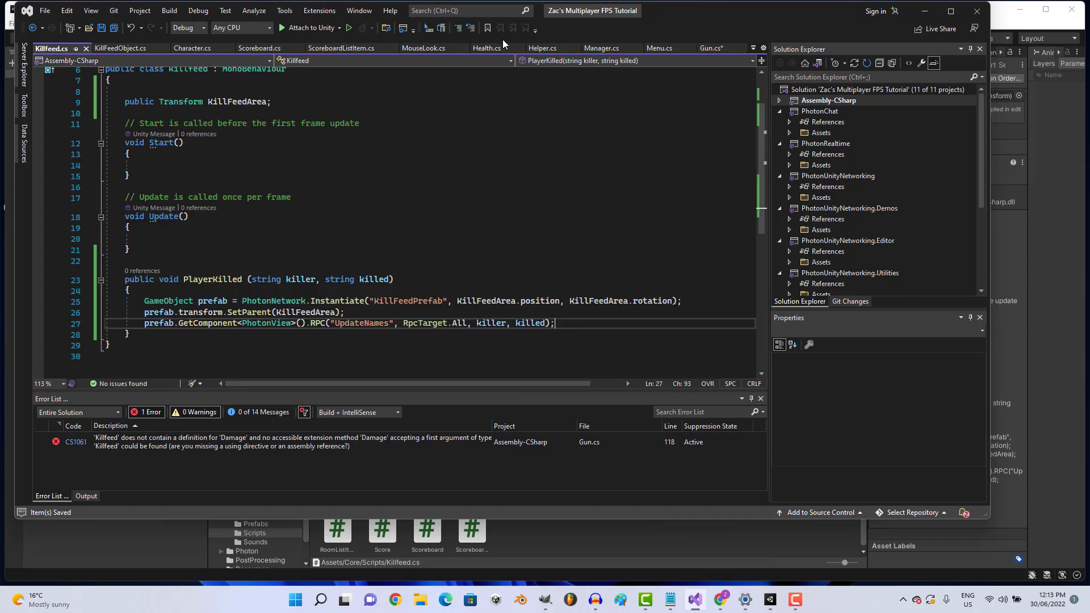
pyautogui.click(711, 48)
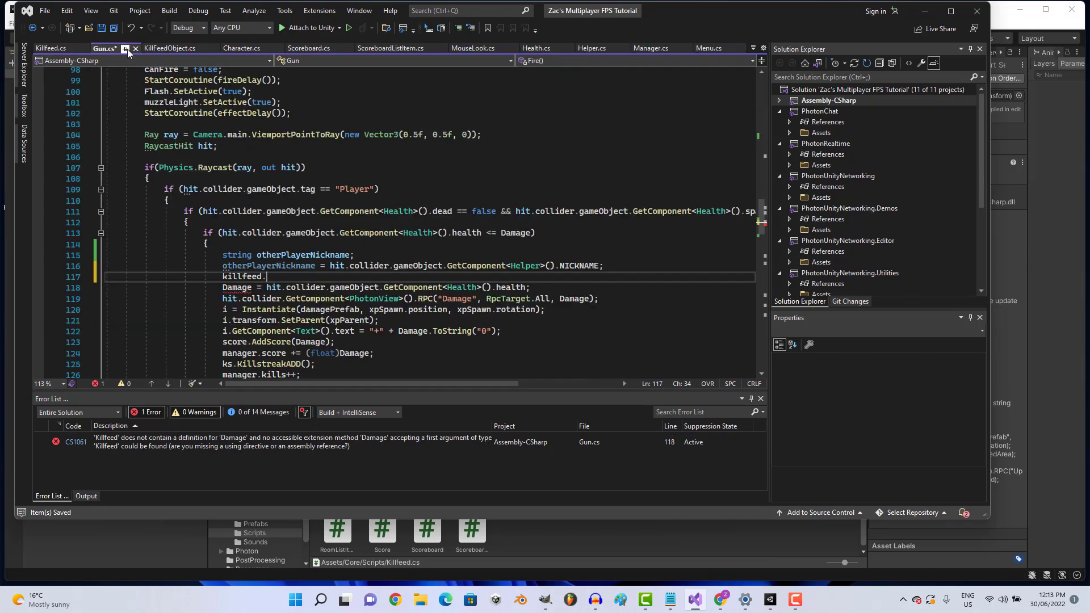
pyautogui.click(51, 49)
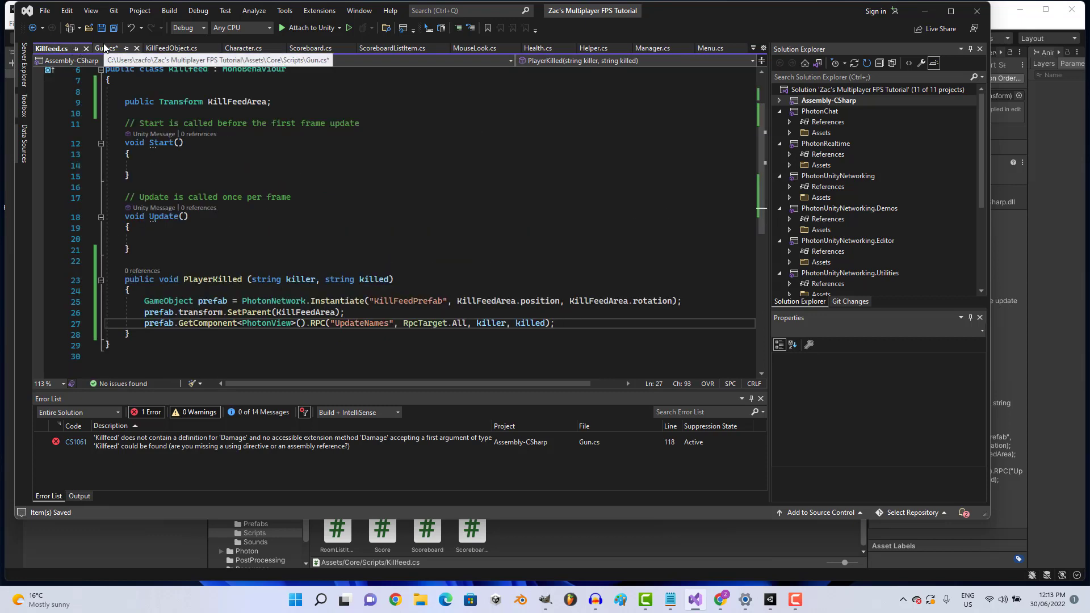
pyautogui.click(104, 48)
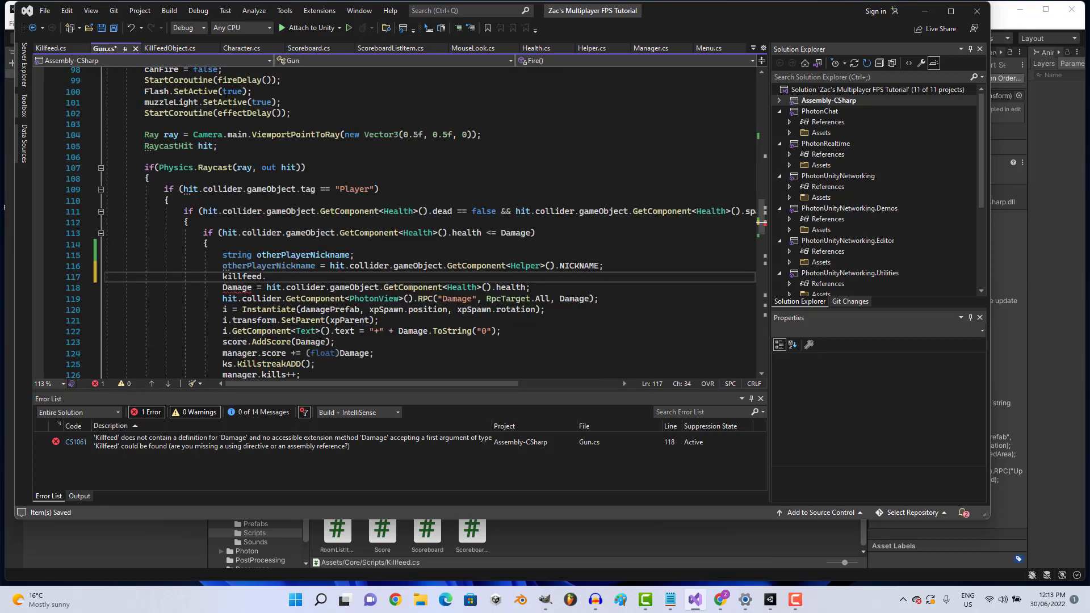
# Finish line 117 as killfeed.PlayerKilled(PhotonNetwork.NickName, otherPlayerNickname);, fixing the typo and stray line.
pyautogui.write('PlayerKilled')
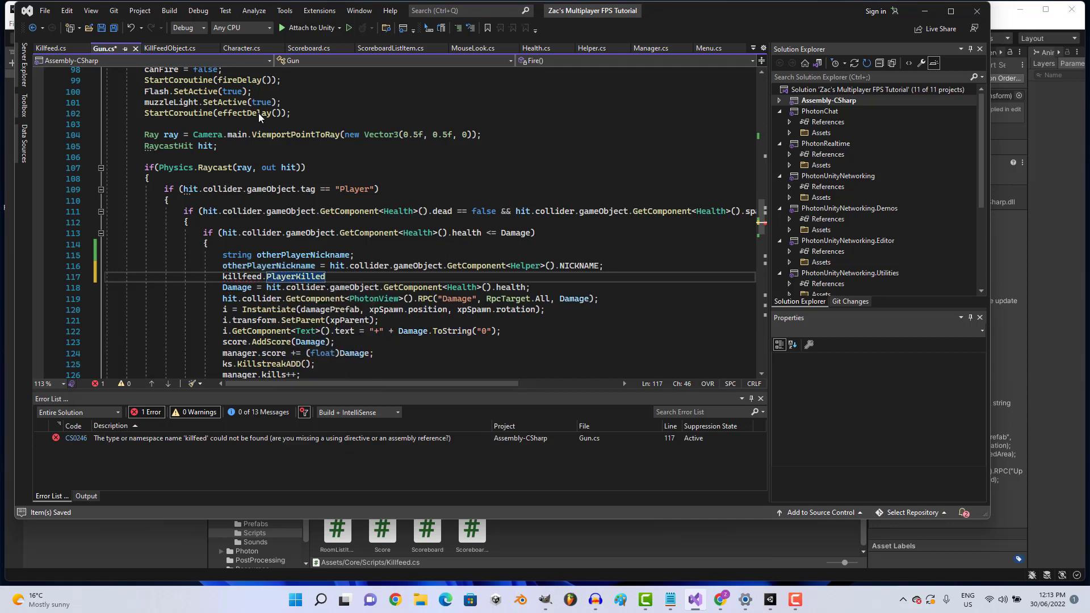
pyautogui.write('(')
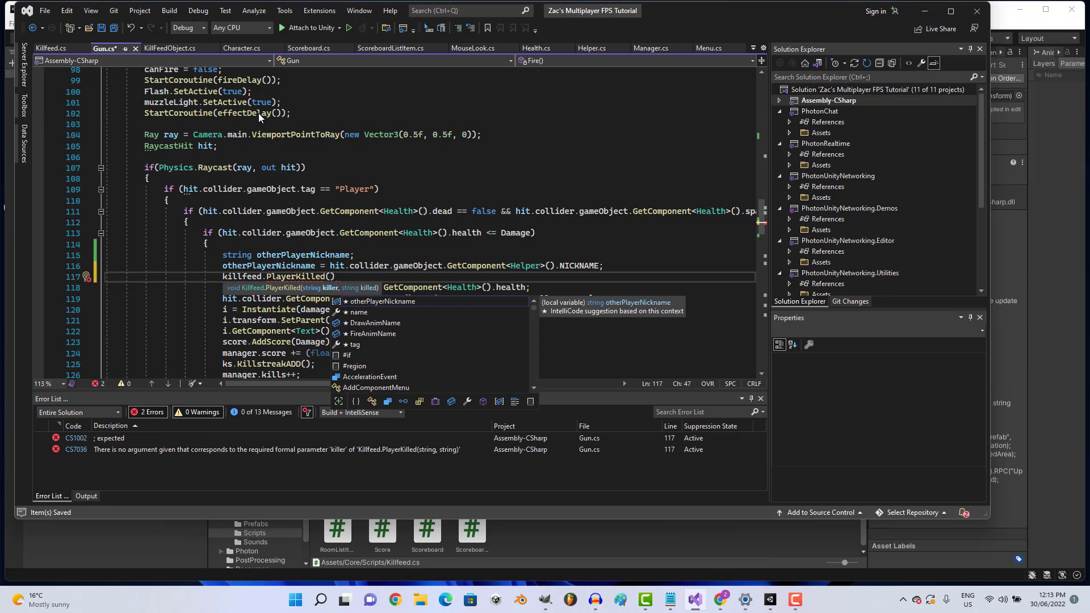
pyautogui.write('PhotonNeto')
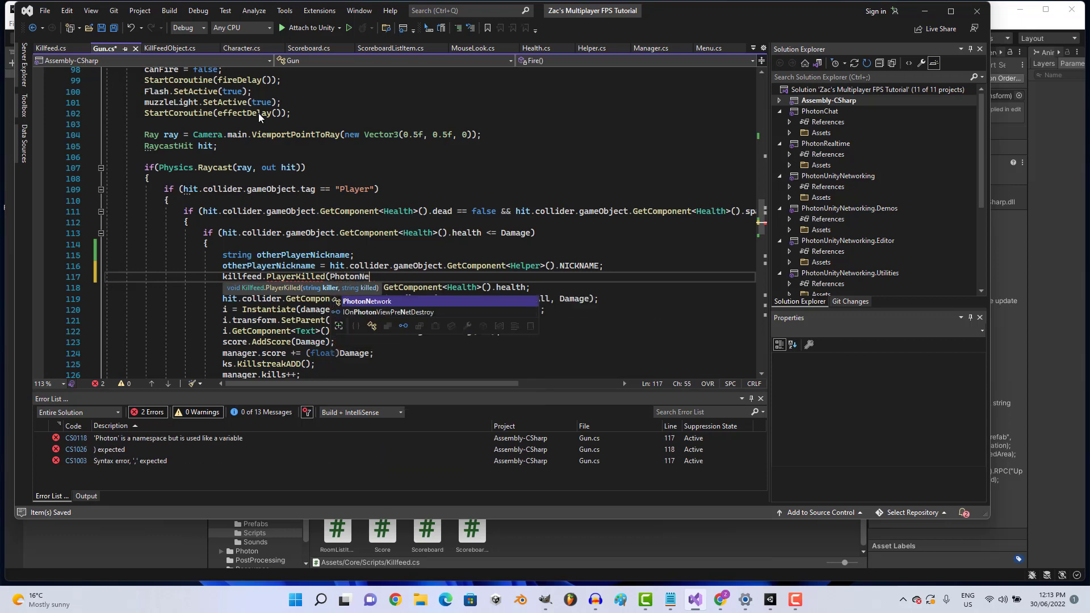
pyautogui.press('Return')
pyautogui.press('BackSpace')
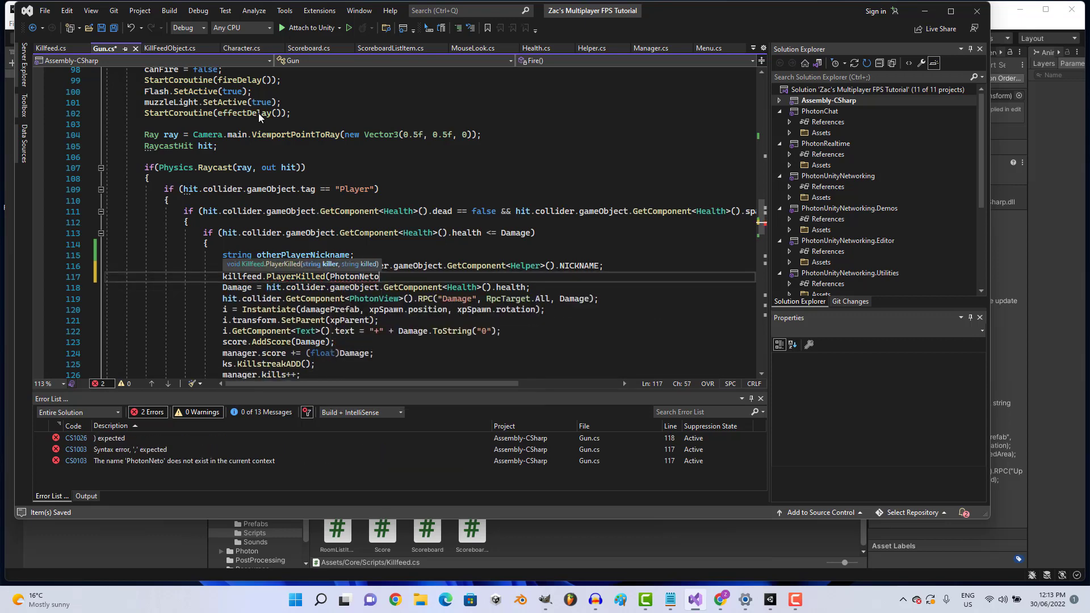
pyautogui.press('BackSpace')
pyautogui.press('BackSpace')
pyautogui.write('.NickName')
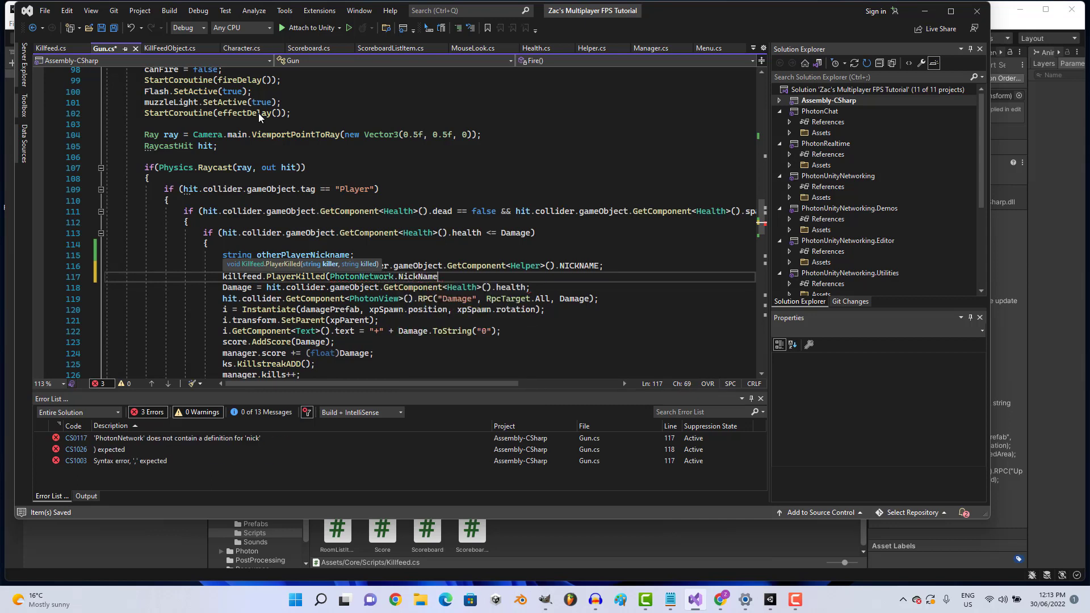
pyautogui.write(',')
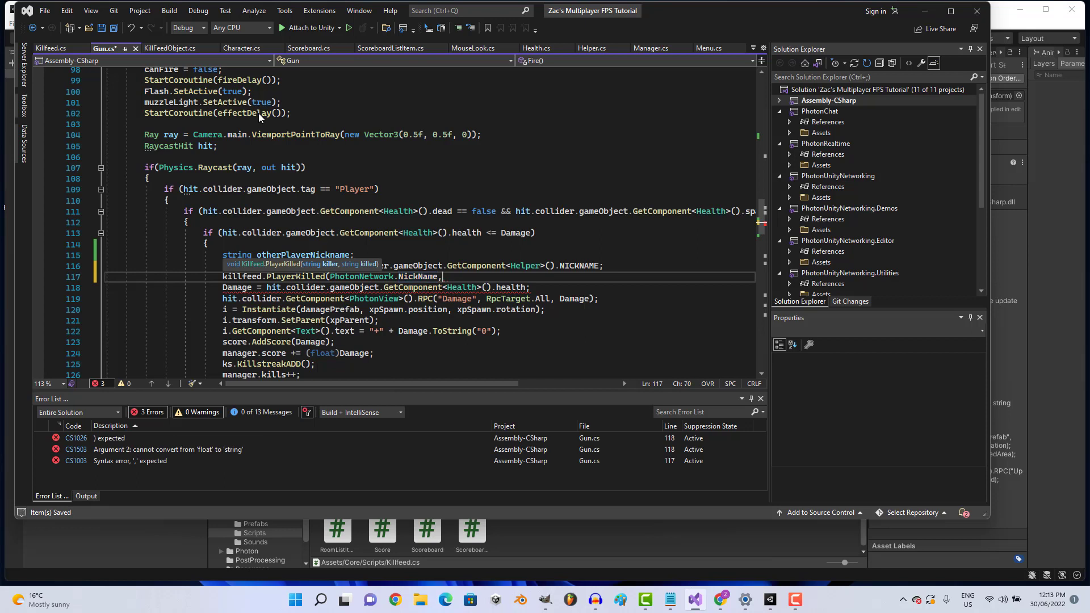
pyautogui.write(' o')
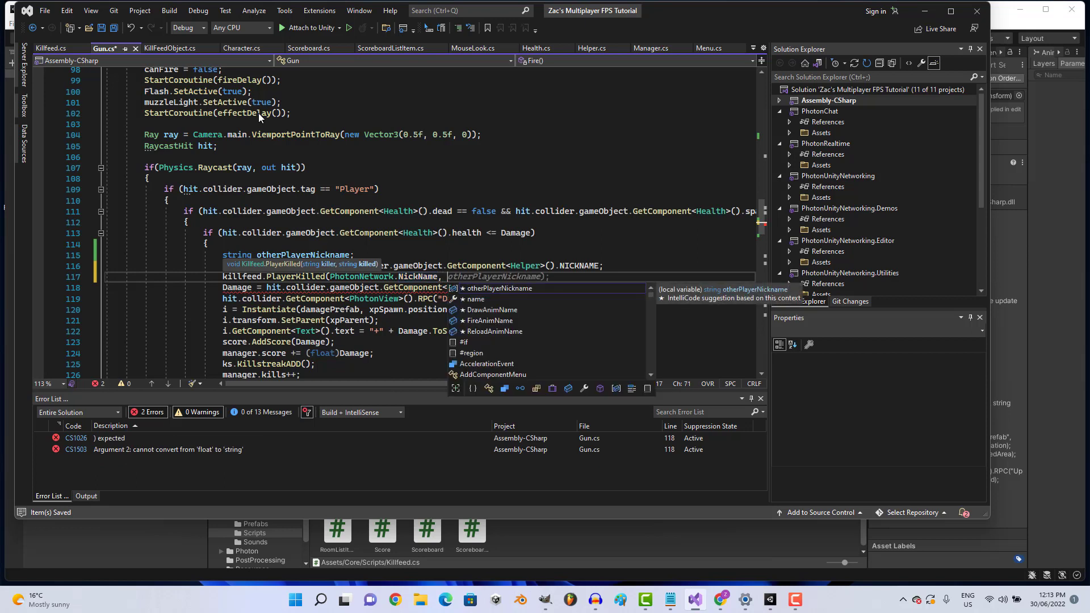
pyautogui.press('Tab')
pyautogui.write(');')
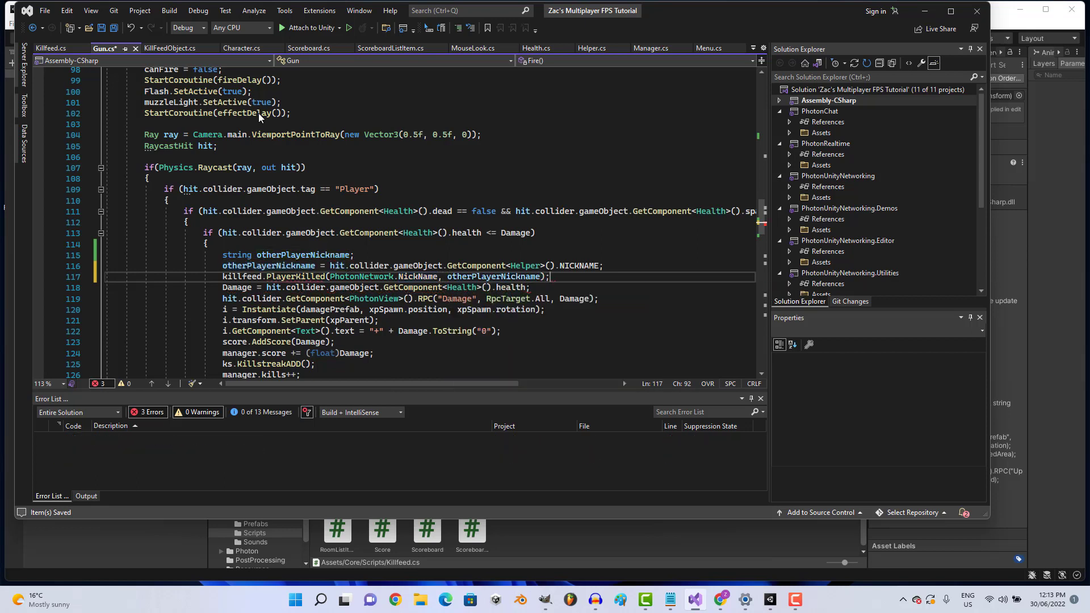
# Save Gun.cs and check Unity's Console for compile messages.
pyautogui.hotkey('ctrl', 's')
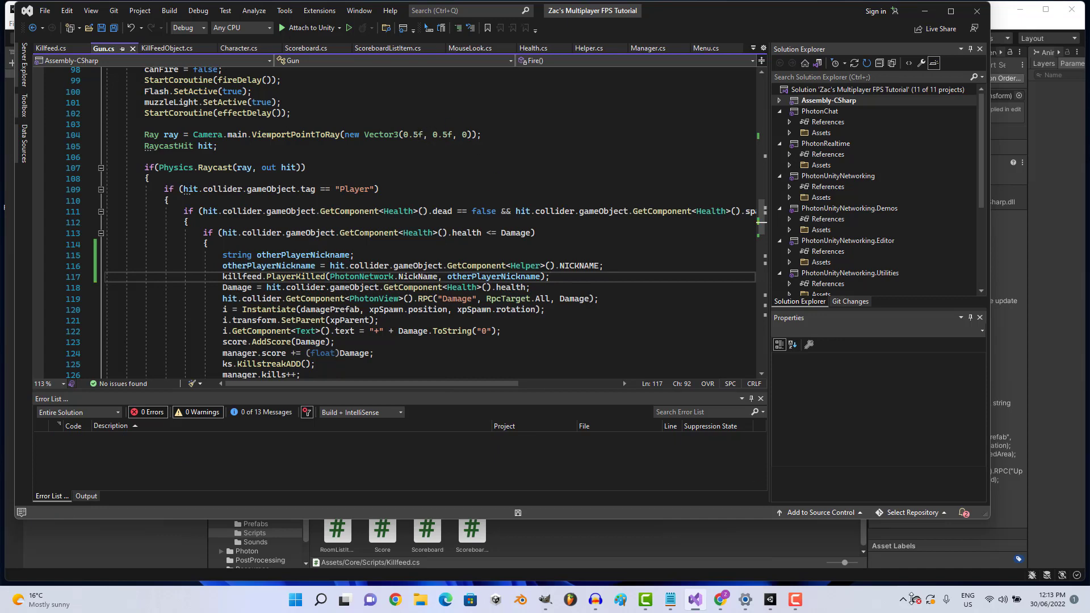
pyautogui.click(771, 605)
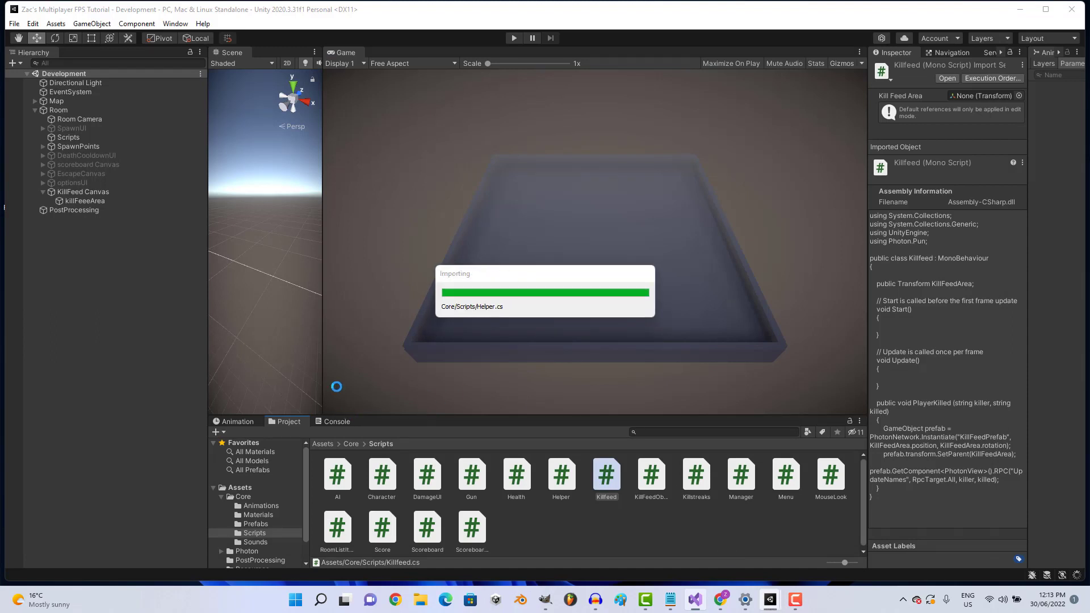
pyautogui.click(340, 421)
pyautogui.click(288, 422)
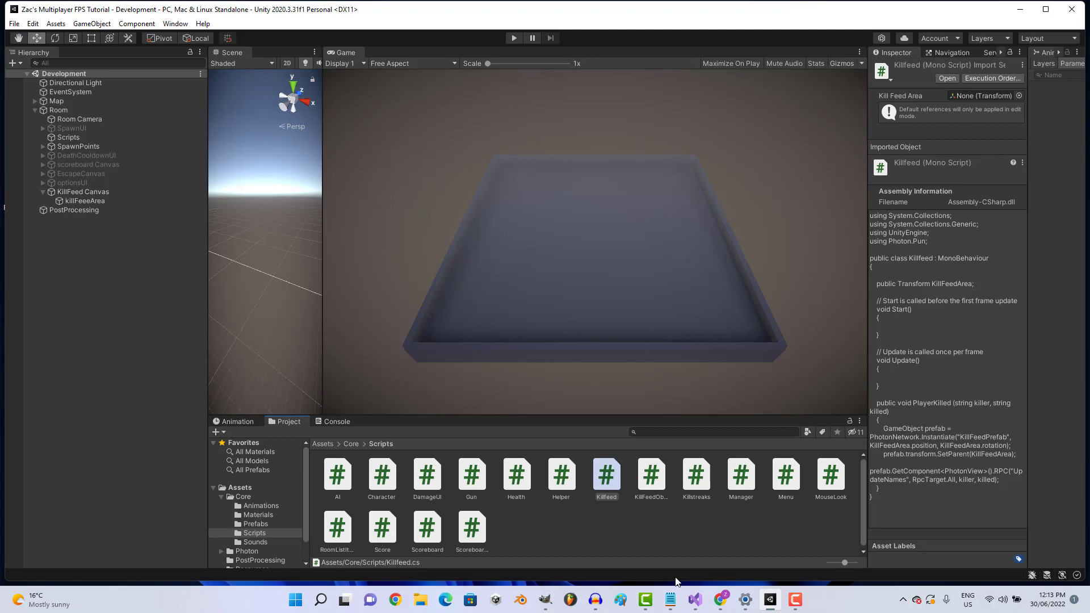
pyautogui.click(695, 599)
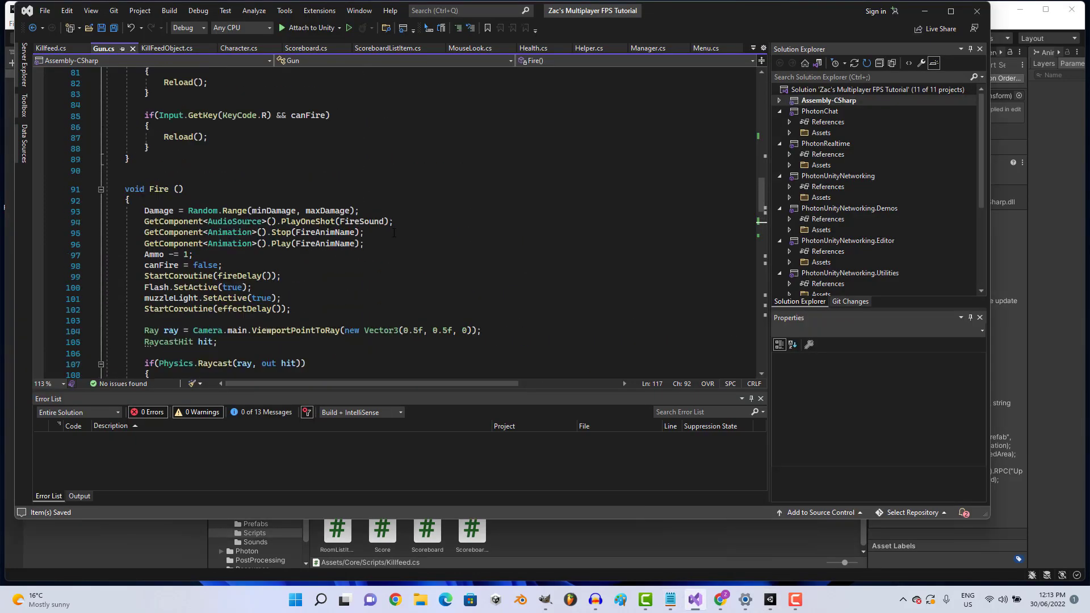
pyautogui.scroll(4, 394, 233)
pyautogui.scroll(6, 409, 255)
pyautogui.scroll(5, 432, 296)
pyautogui.scroll(2, 447, 320)
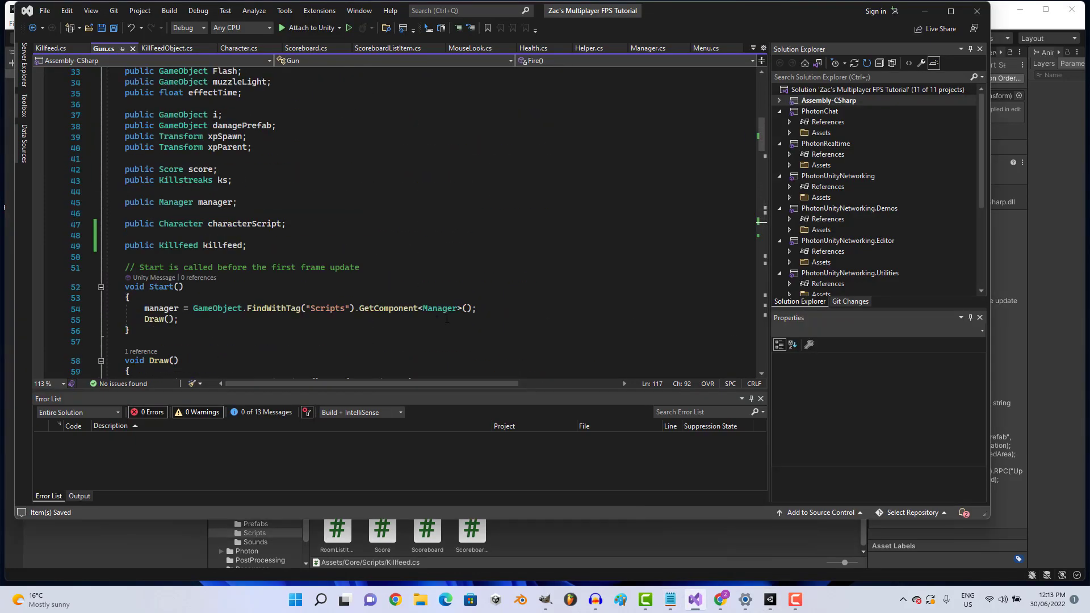
# In Start, add killfeed = GameObject.FindWithTag("Scripts").GetComponent<Killfeed>(); and save Gun.cs.
pyautogui.click(486, 307)
pyautogui.press('Return')
pyautogui.write('k')
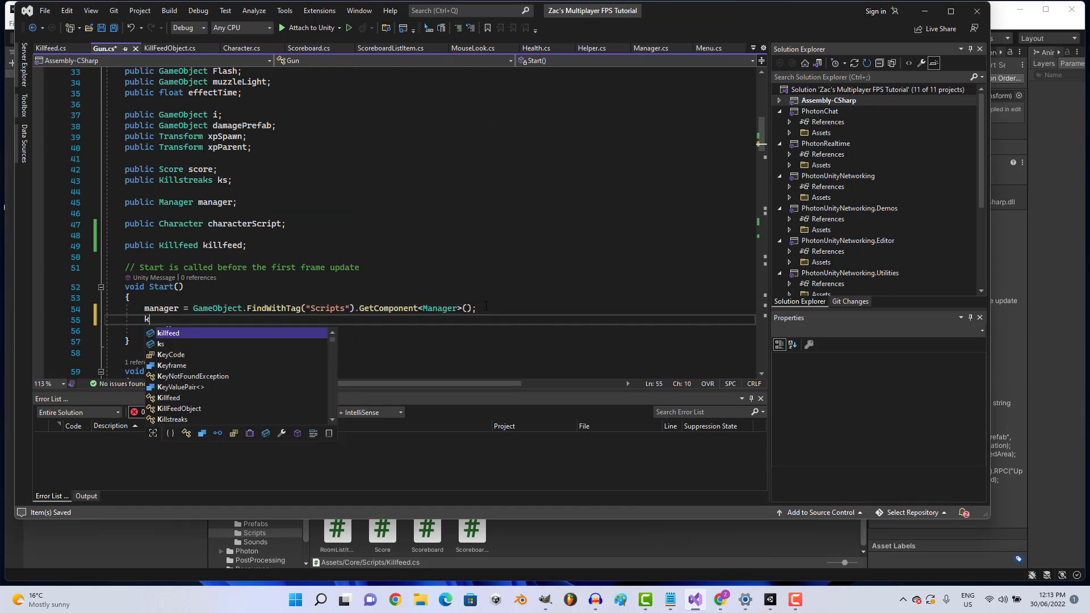
pyautogui.write('illfeed = ')
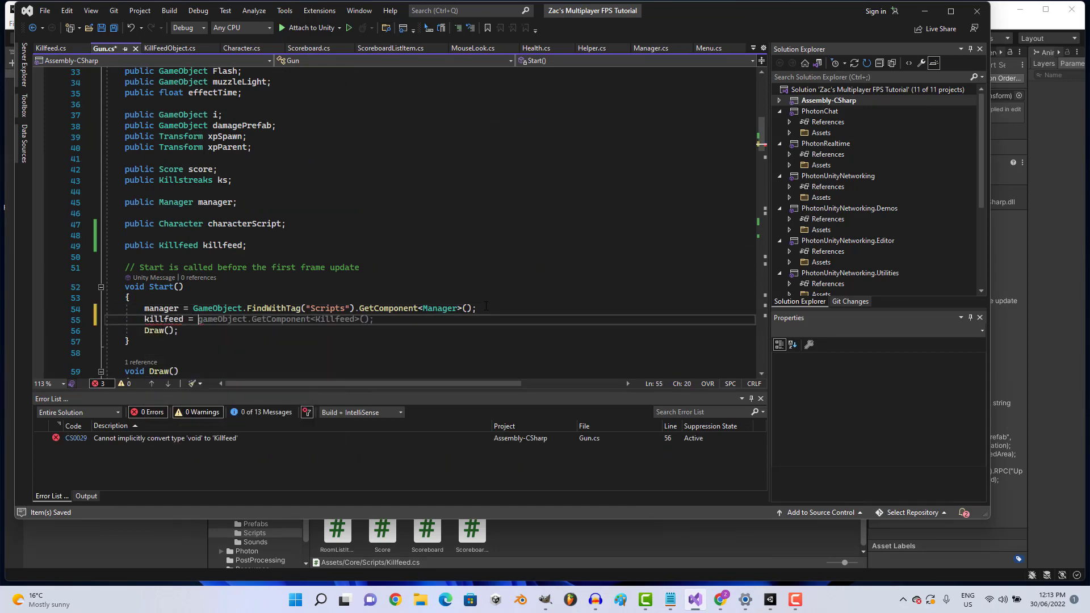
pyautogui.write('GameObject.Fin')
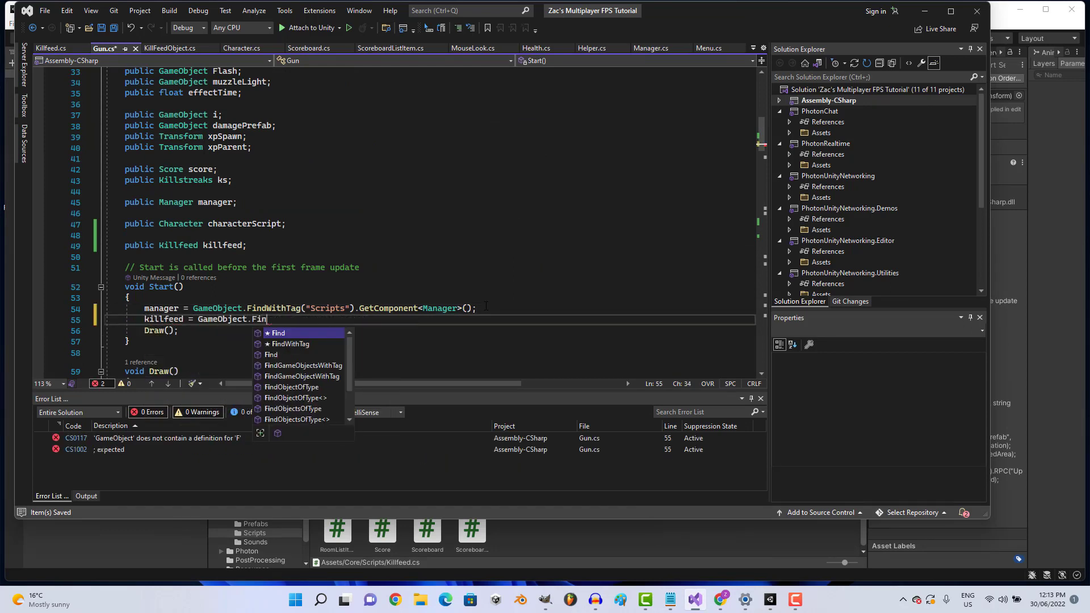
pyautogui.write('dWit')
pyautogui.press('Tab')
pyautogui.write('("')
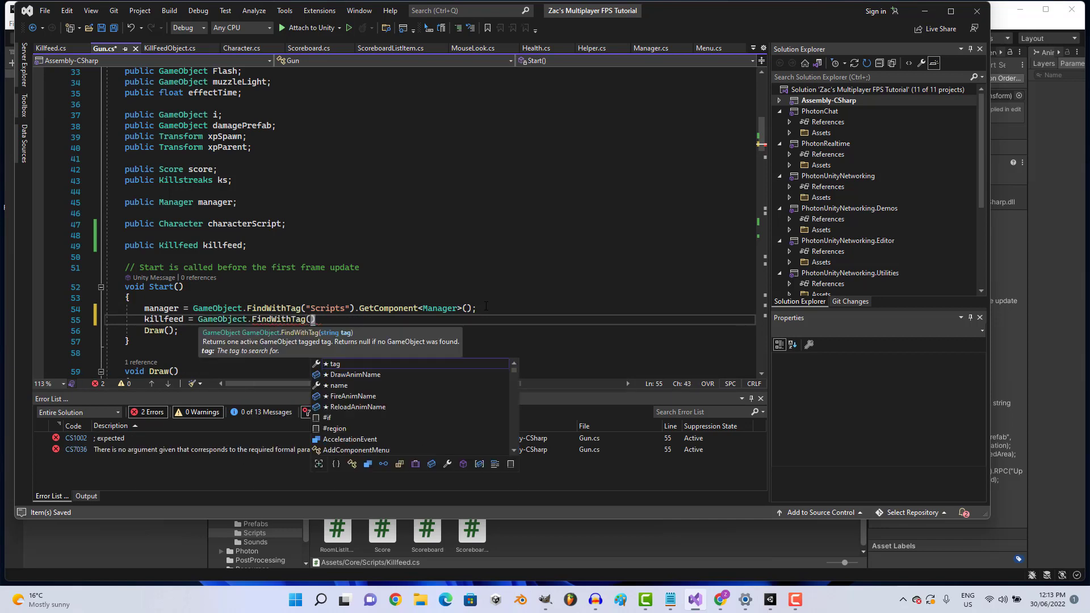
pyautogui.write('scripts"')
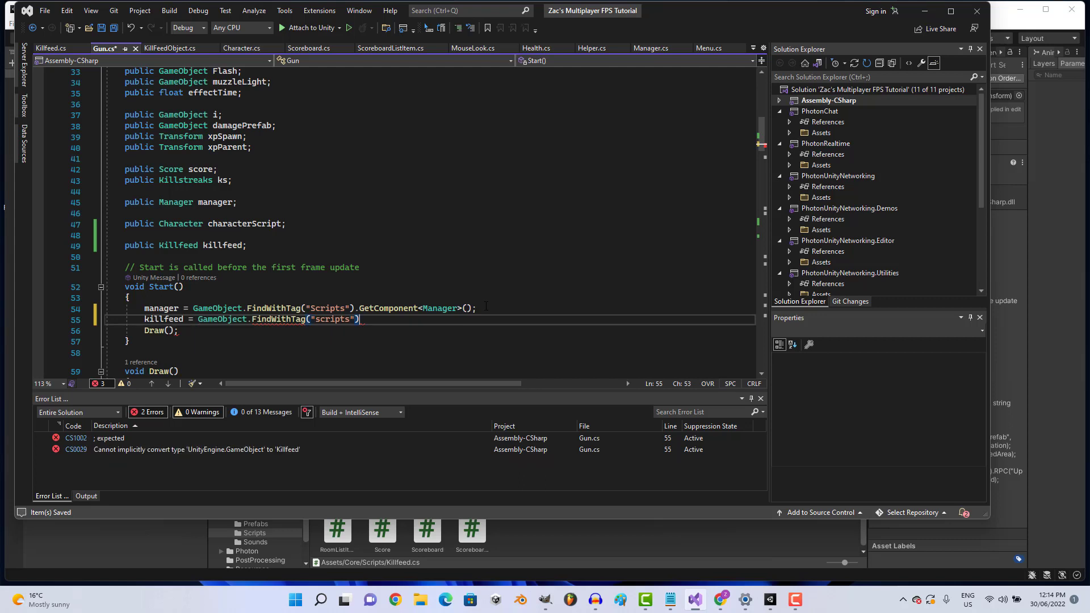
pyautogui.press('BackSpace')
pyautogui.press('BackSpace')
pyautogui.press('BackSpace')
pyautogui.press('BackSpace')
pyautogui.press('BackSpace')
pyautogui.press('BackSpace')
pyautogui.write('S')
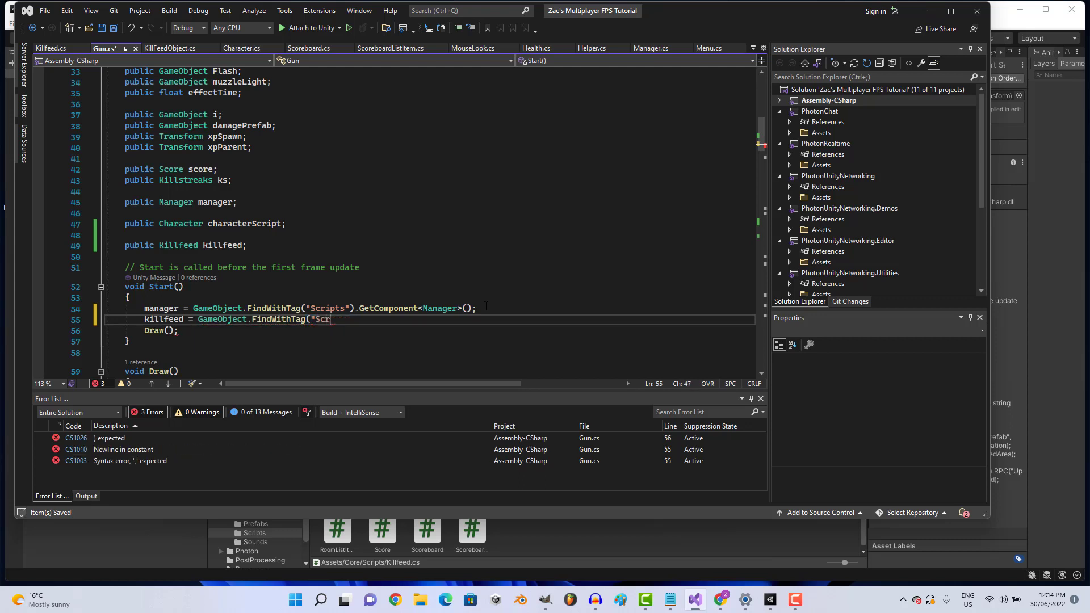
pyautogui.write('").')
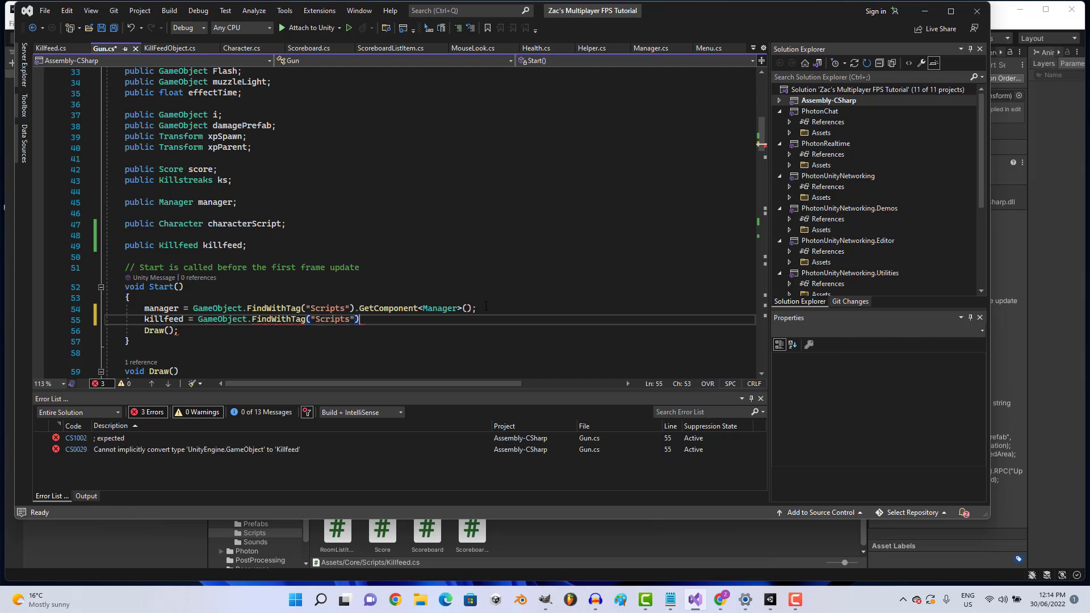
pyautogui.write('GetComponent')
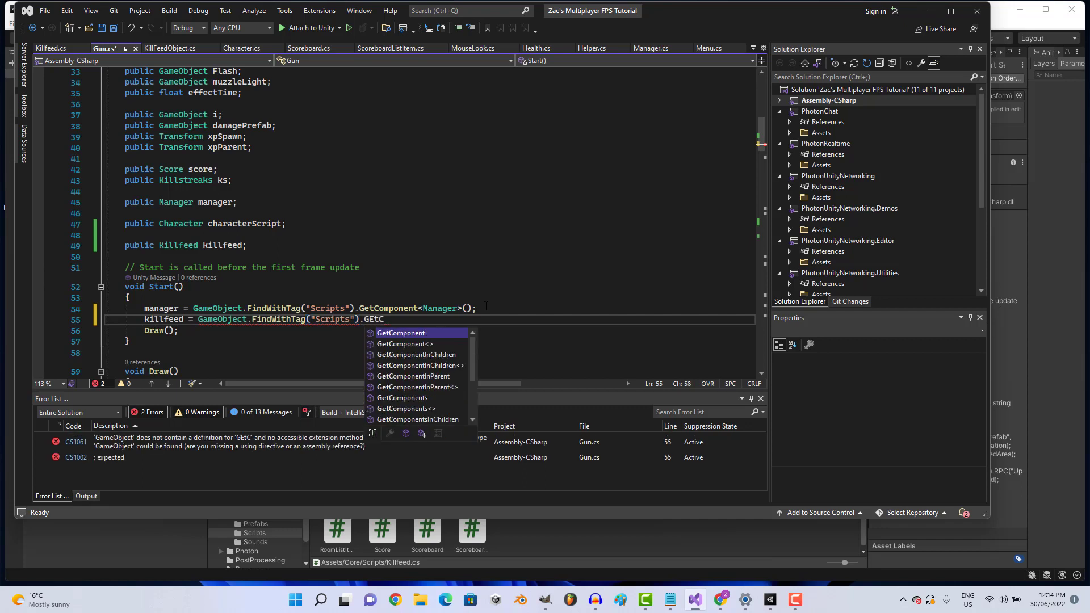
pyautogui.write('<Kill')
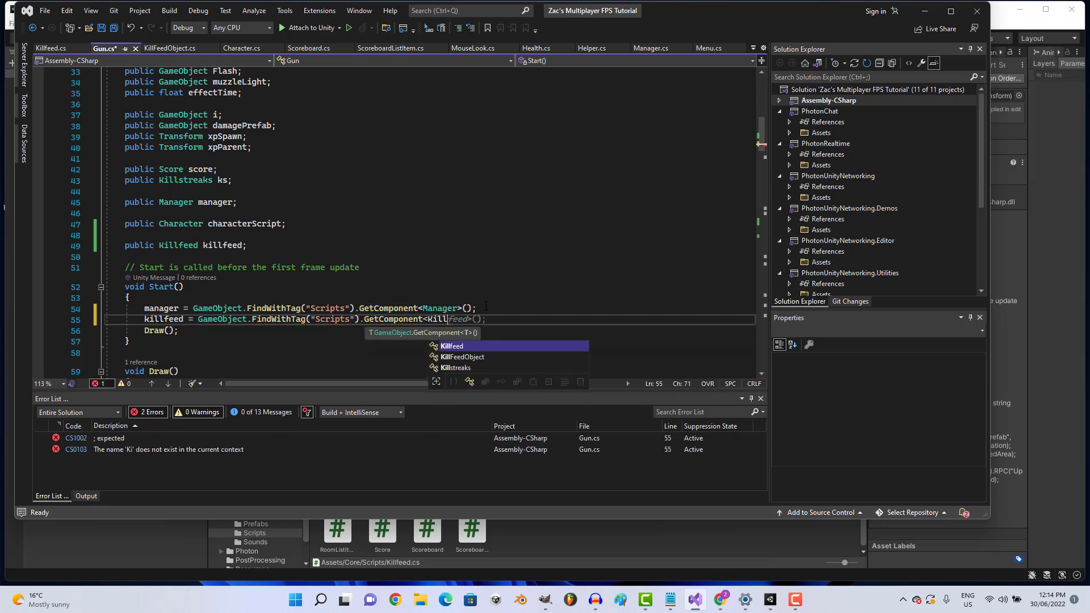
pyautogui.write('feed>')
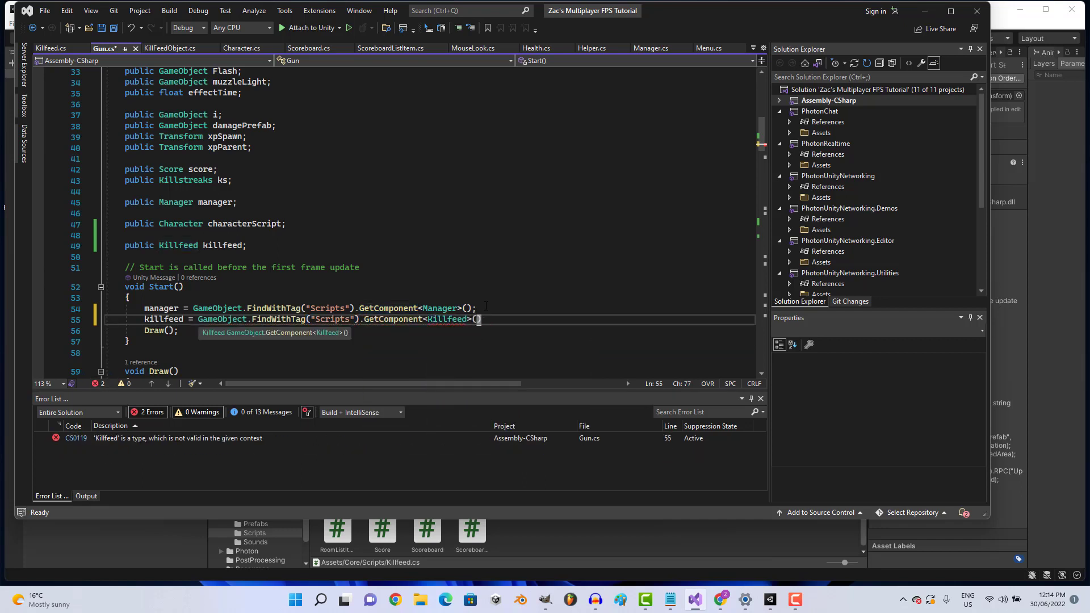
pyautogui.write('()')
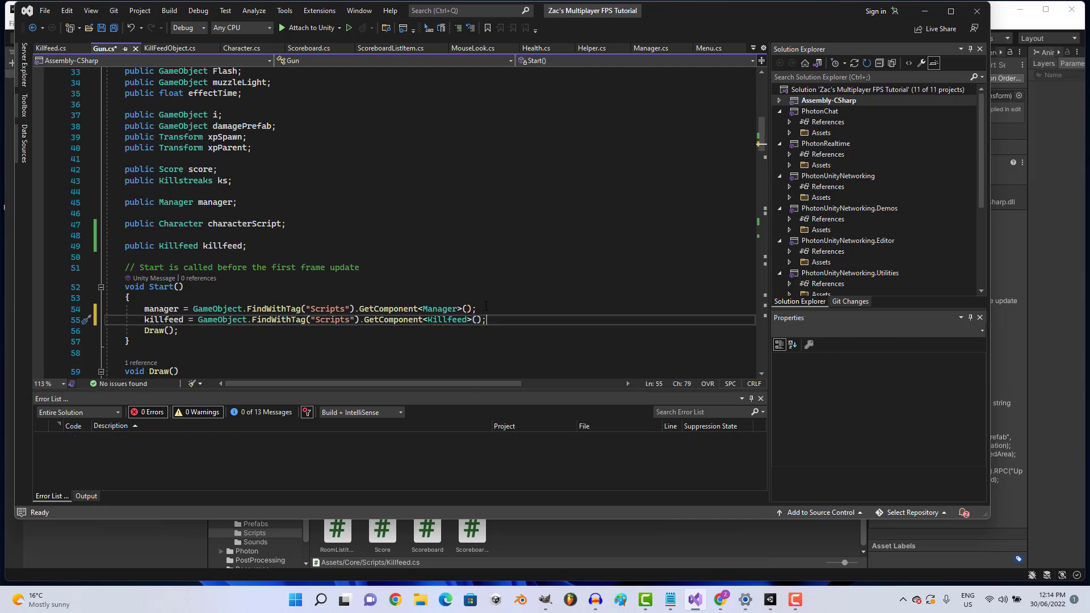
pyautogui.hotkey('ctrl', 's')
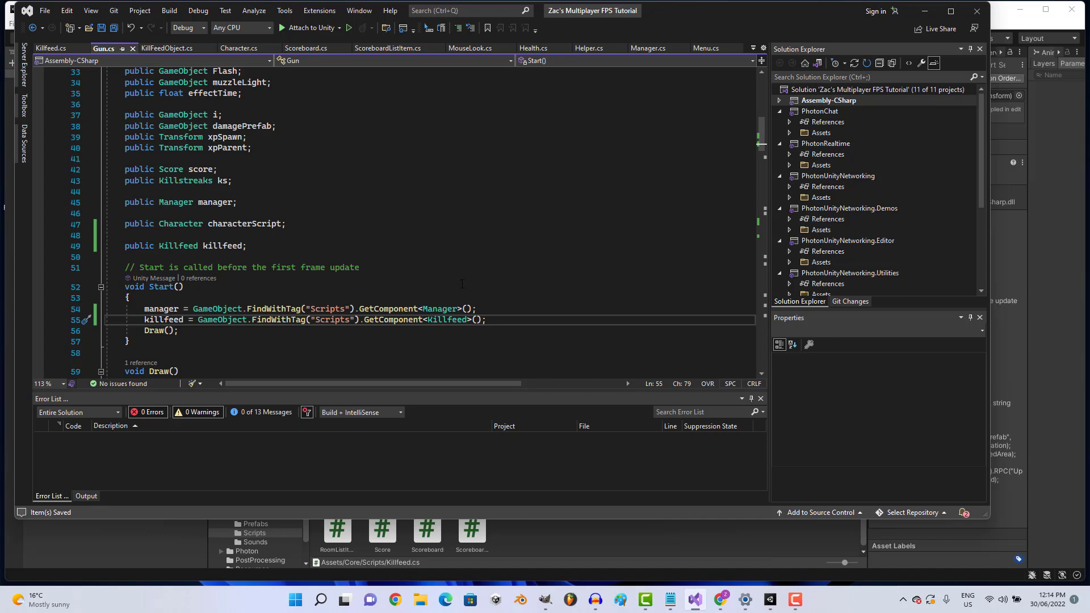
# Check Unity's Console for compiler messages after the Gun.cs changes.
pyautogui.click(1073, 339)
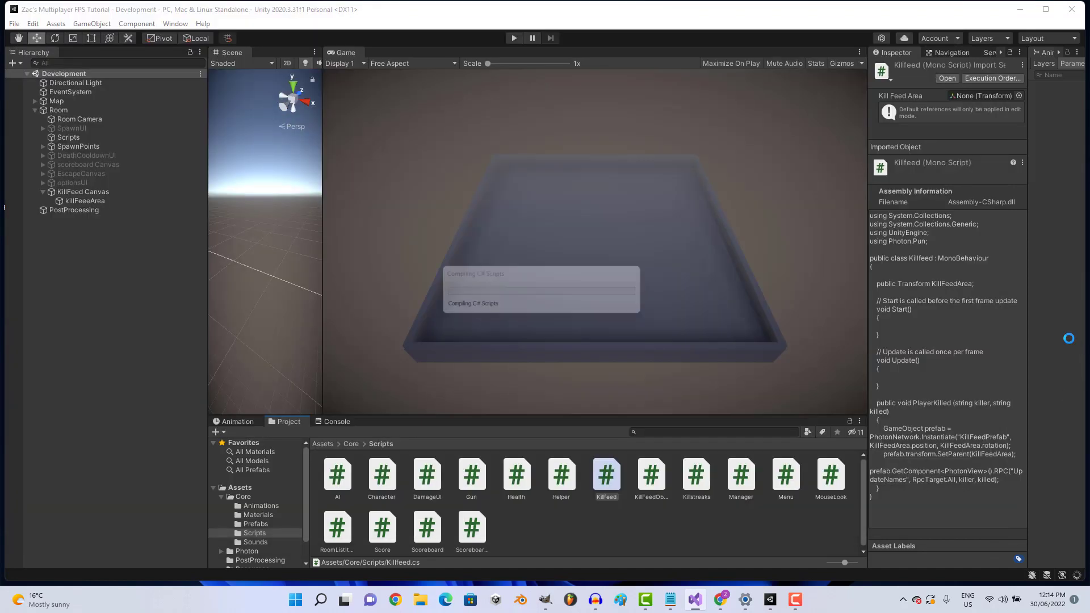
pyautogui.click(339, 424)
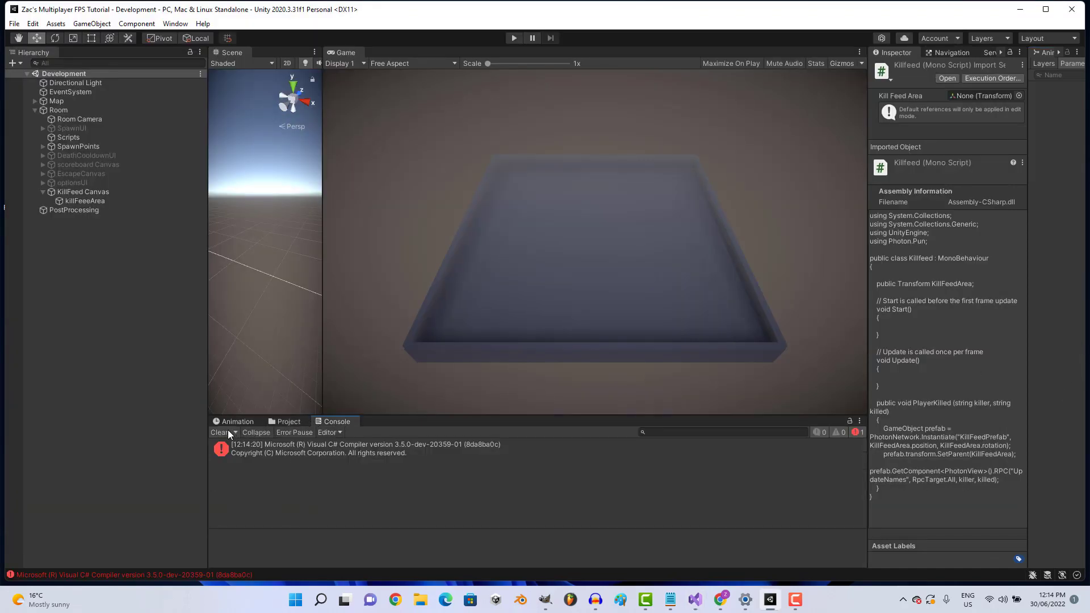
pyautogui.click(295, 422)
pyautogui.click(696, 601)
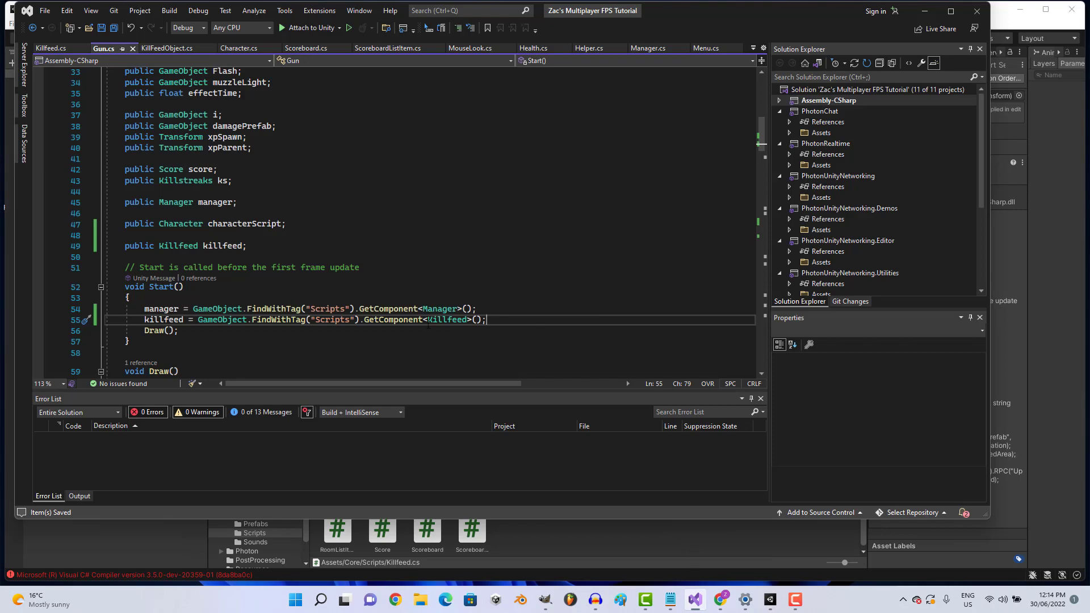
pyautogui.click(1047, 261)
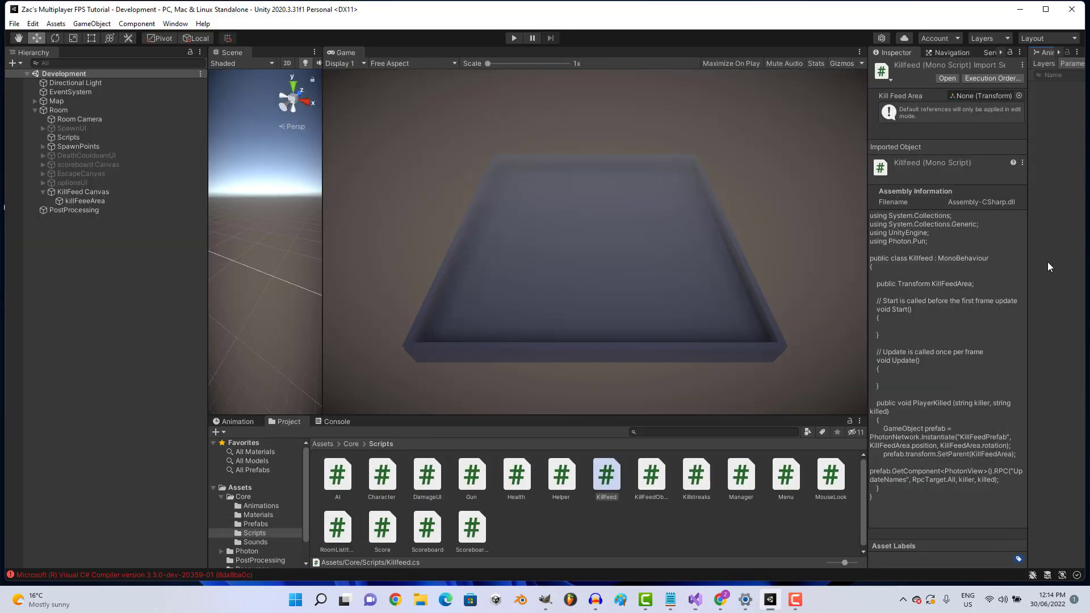
# Drag killFeeeArea into the Scripts object's Killfeed Kill Feed Area field, then clear the Console.
pyautogui.click(42, 192)
pyautogui.click(42, 192)
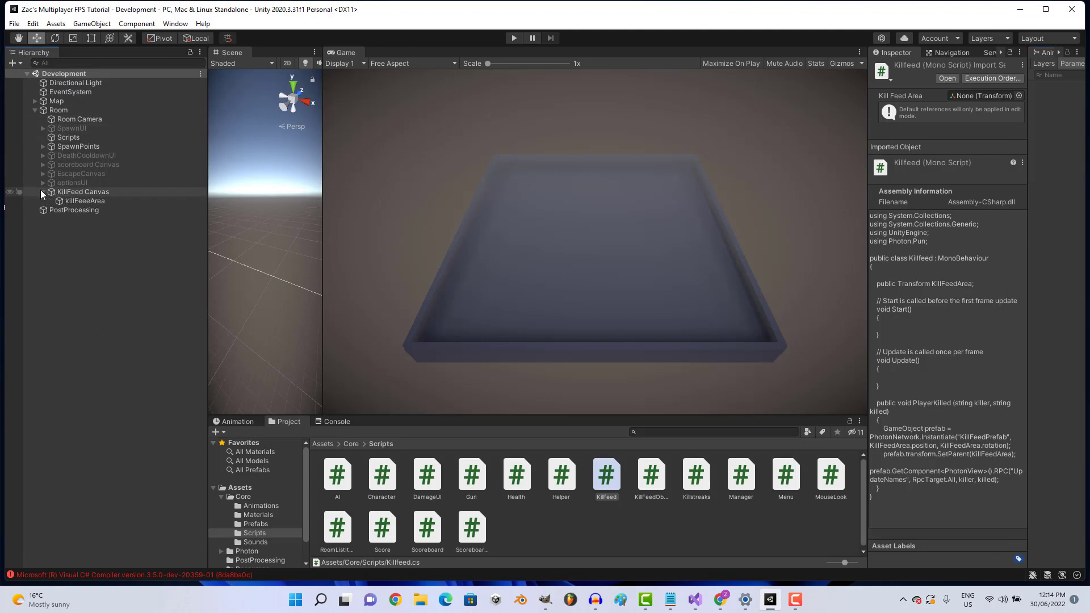
pyautogui.click(73, 202)
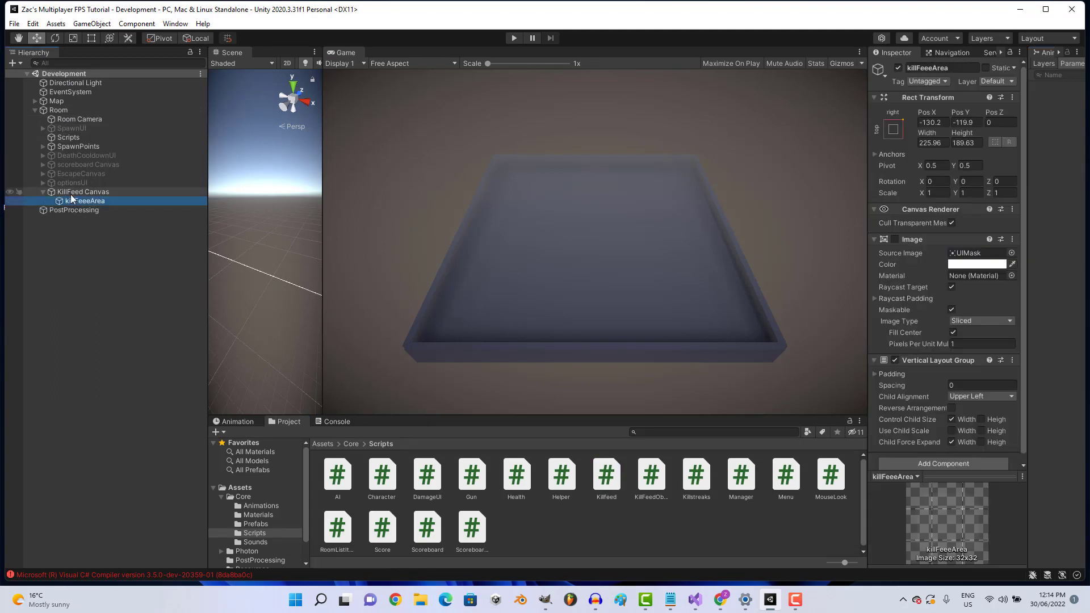
pyautogui.moveTo(72, 199); pyautogui.dragTo(61, 142)
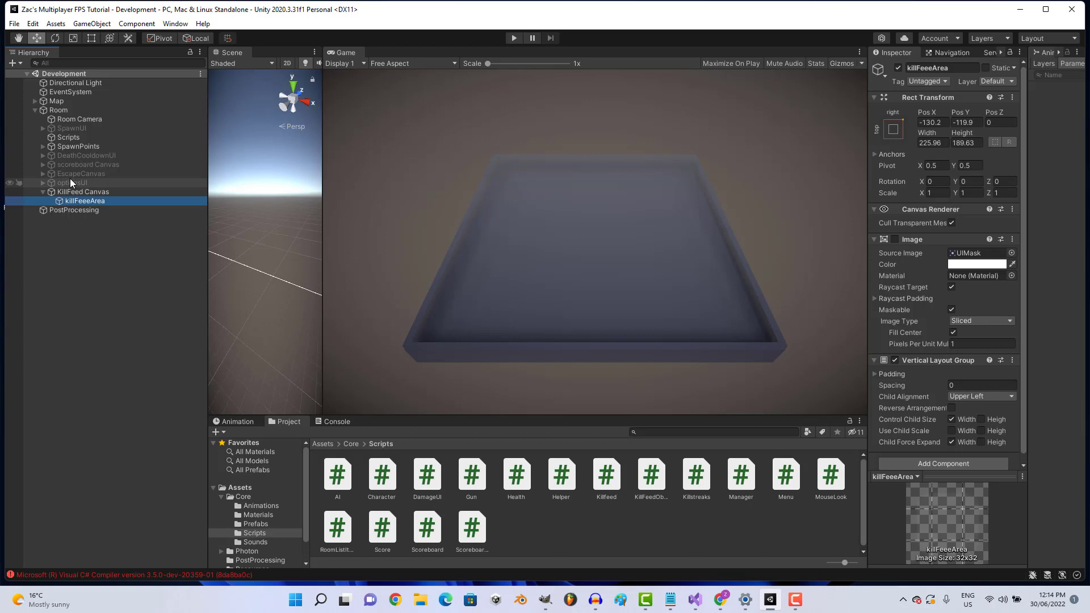
pyautogui.click(61, 141)
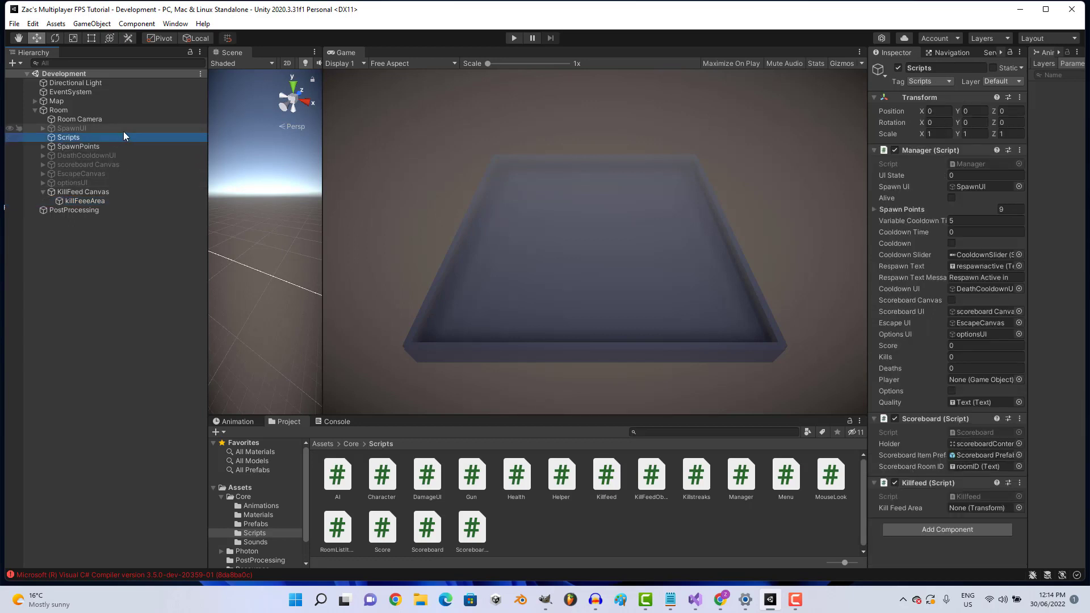
pyautogui.moveTo(101, 200); pyautogui.dragTo(985, 508)
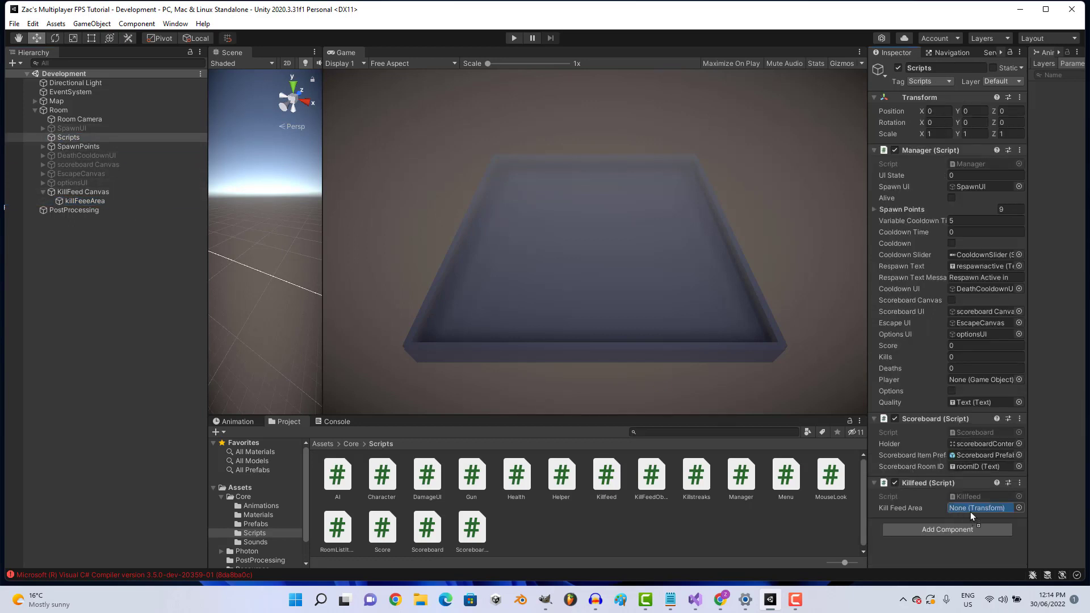
pyautogui.hotkey('ctrl', 'shift', 'c')
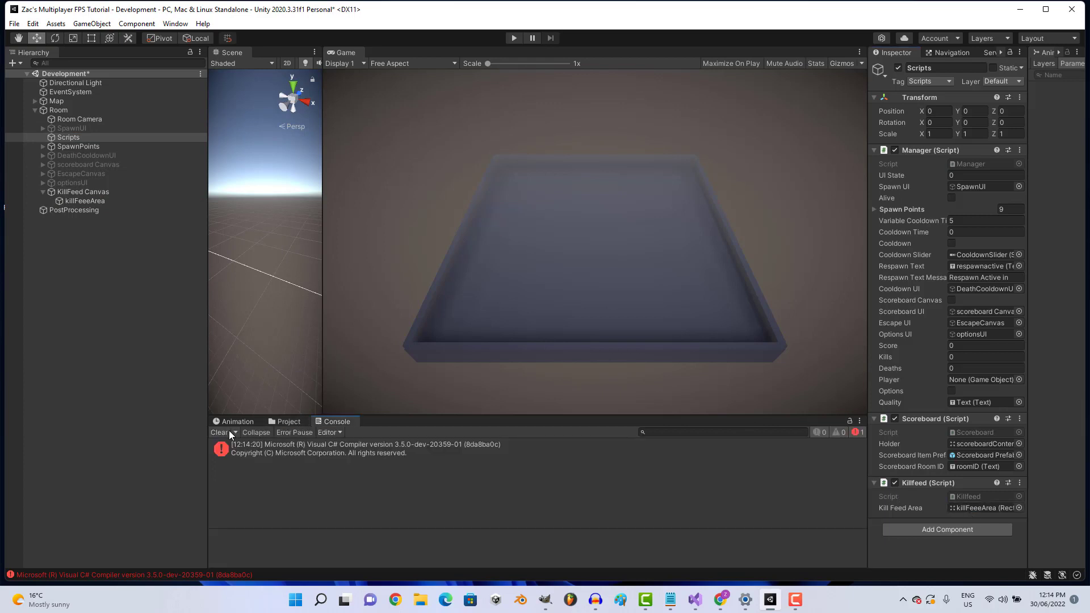
pyautogui.click(234, 433)
pyautogui.click(219, 431)
# Enable Development Build and set the player's Fullscreen Mode to Windowed.
pyautogui.click(283, 422)
pyautogui.click(13, 23)
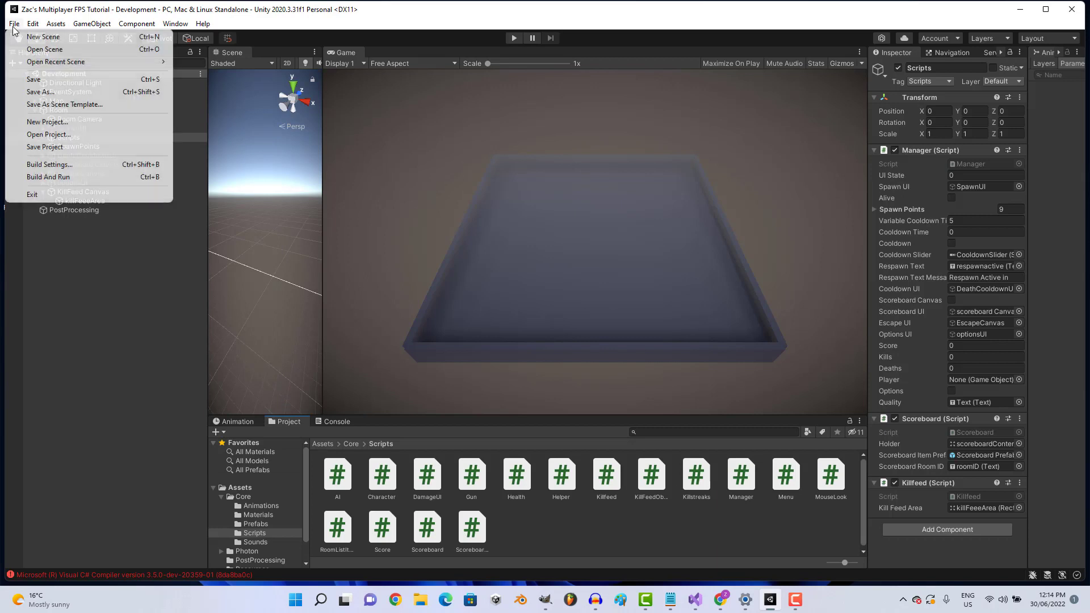
pyautogui.click(79, 164)
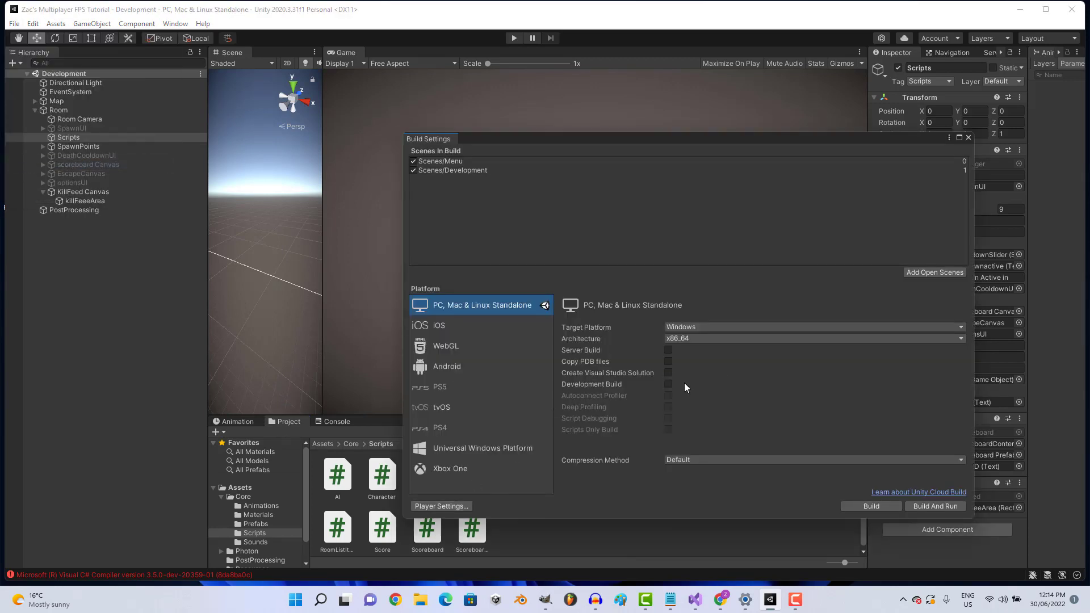
pyautogui.click(668, 384)
pyautogui.click(433, 506)
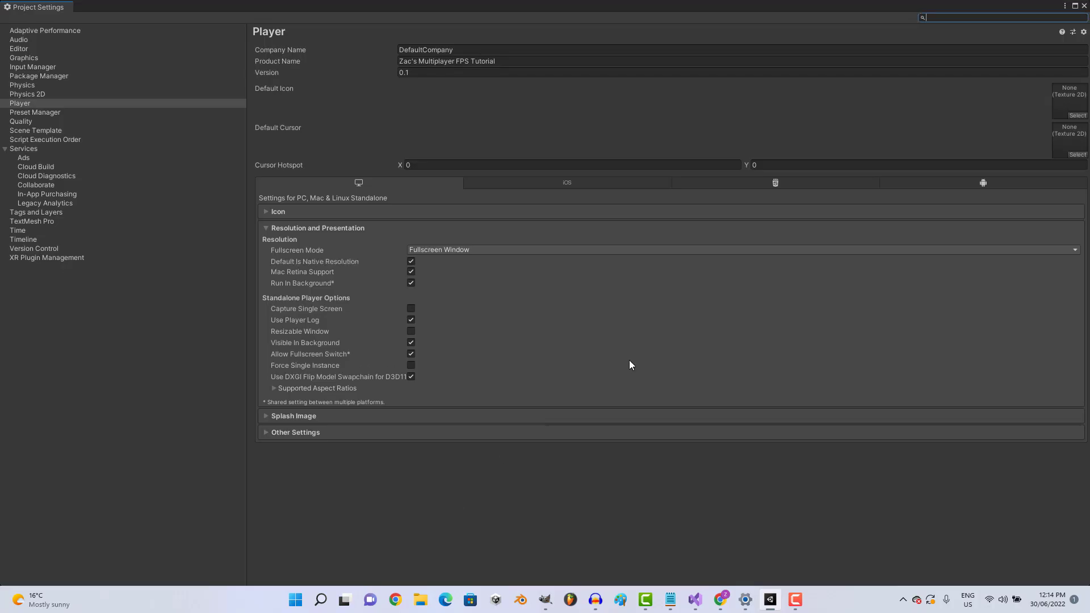
pyautogui.click(624, 250)
pyautogui.click(466, 301)
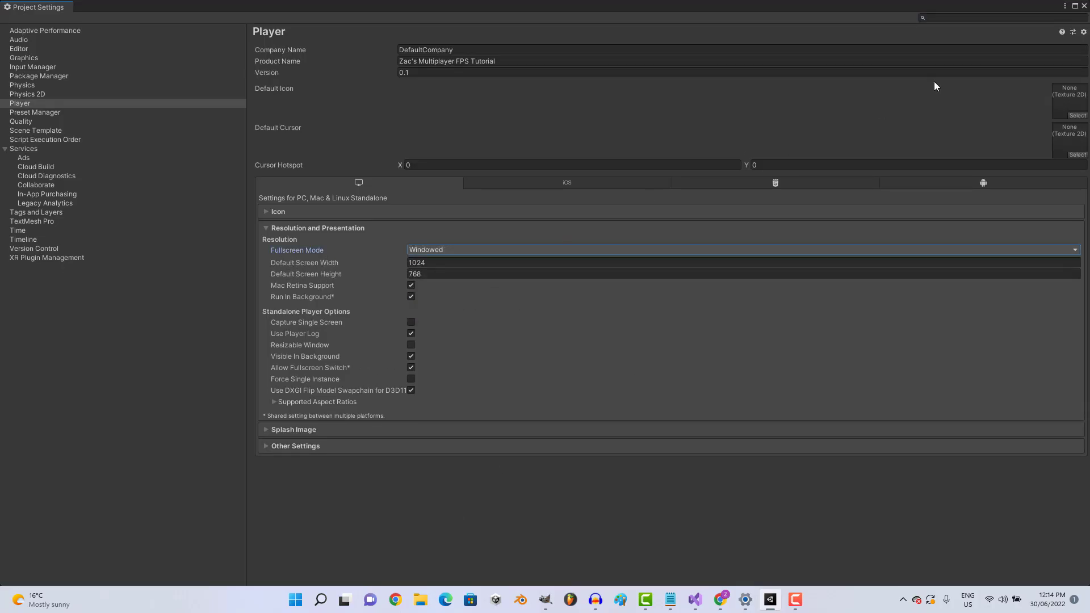
pyautogui.click(1084, 6)
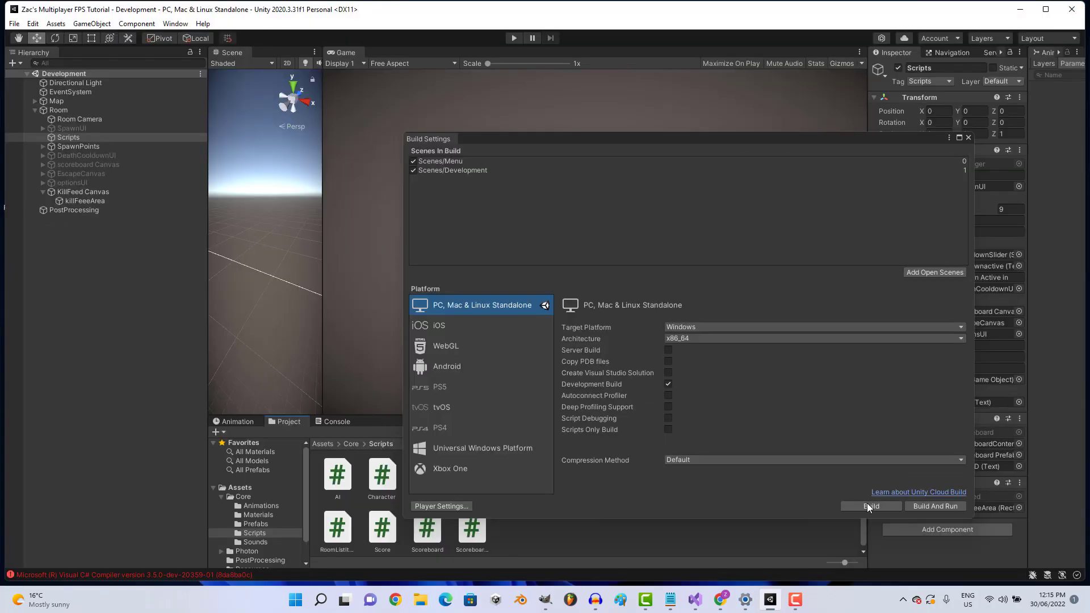
# Run the build, review the compile errors in the Console, and close Build Settings.
pyautogui.click(868, 506)
pyautogui.click(351, 283)
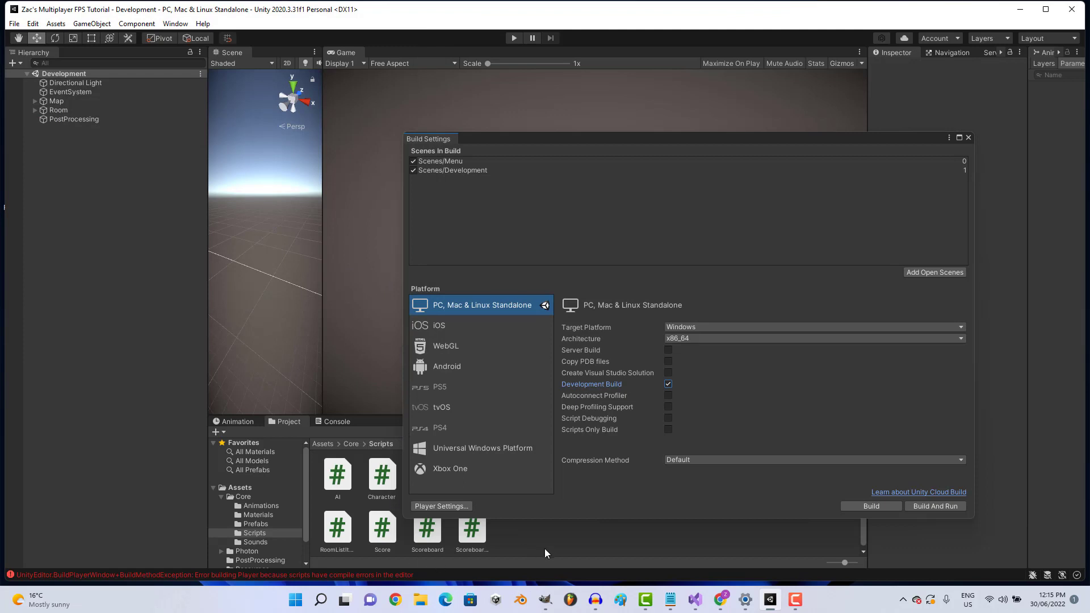
pyautogui.click(336, 425)
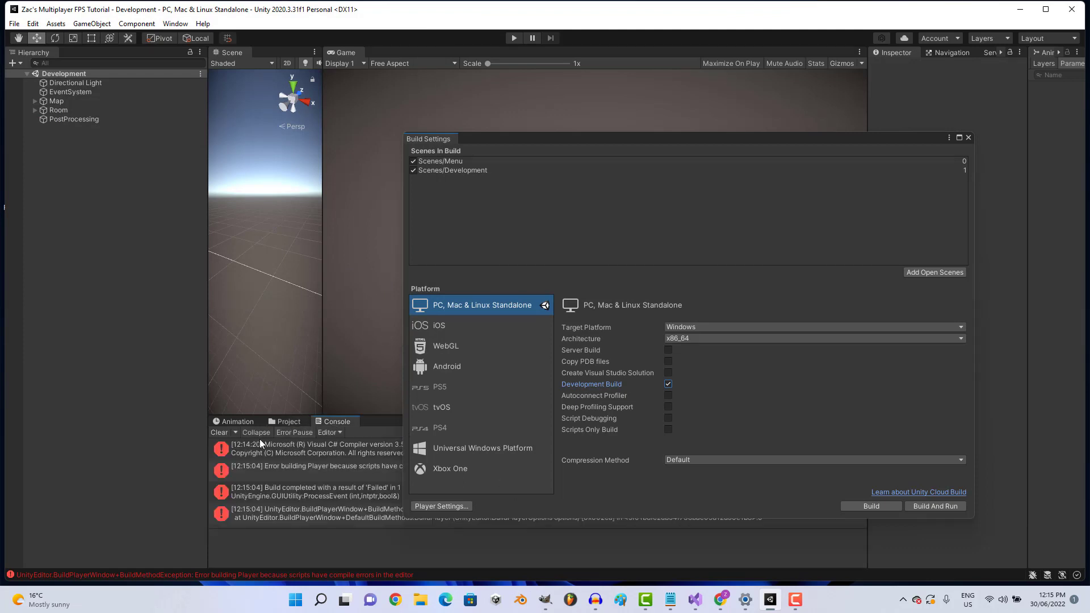
pyautogui.click(221, 433)
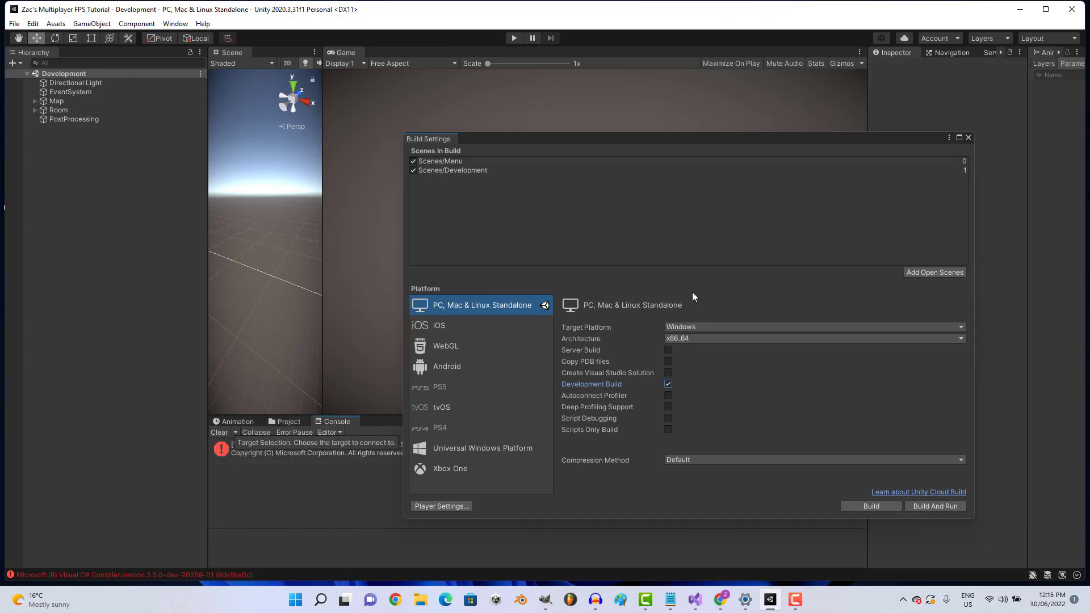
pyautogui.click(968, 138)
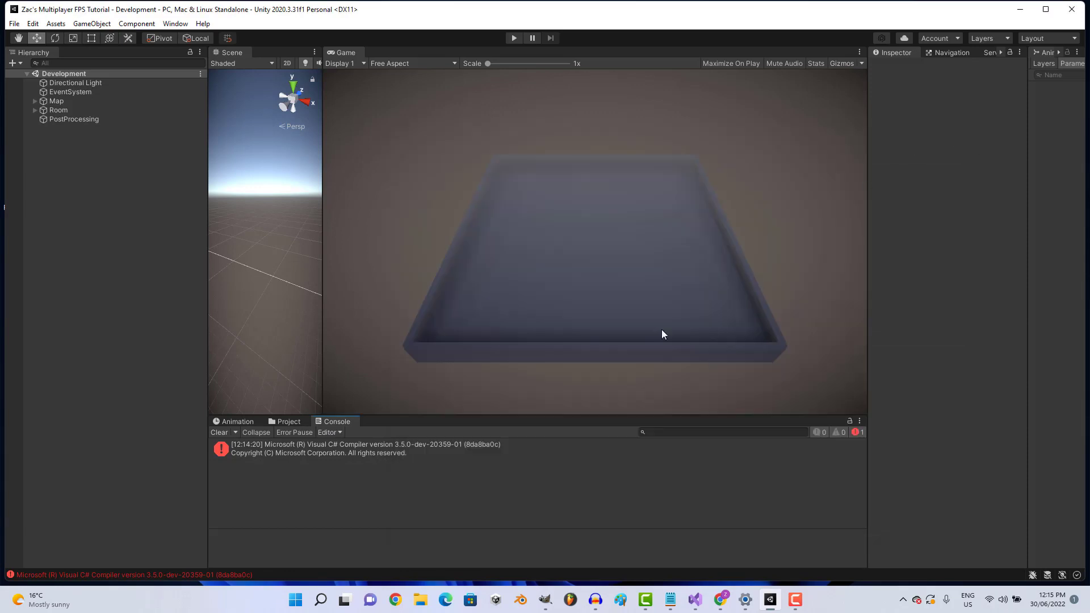
# Read the CS1504 file-in-use error, close Visual Studio, and reopen Gun.cs from Scripts.
pyautogui.click(536, 447)
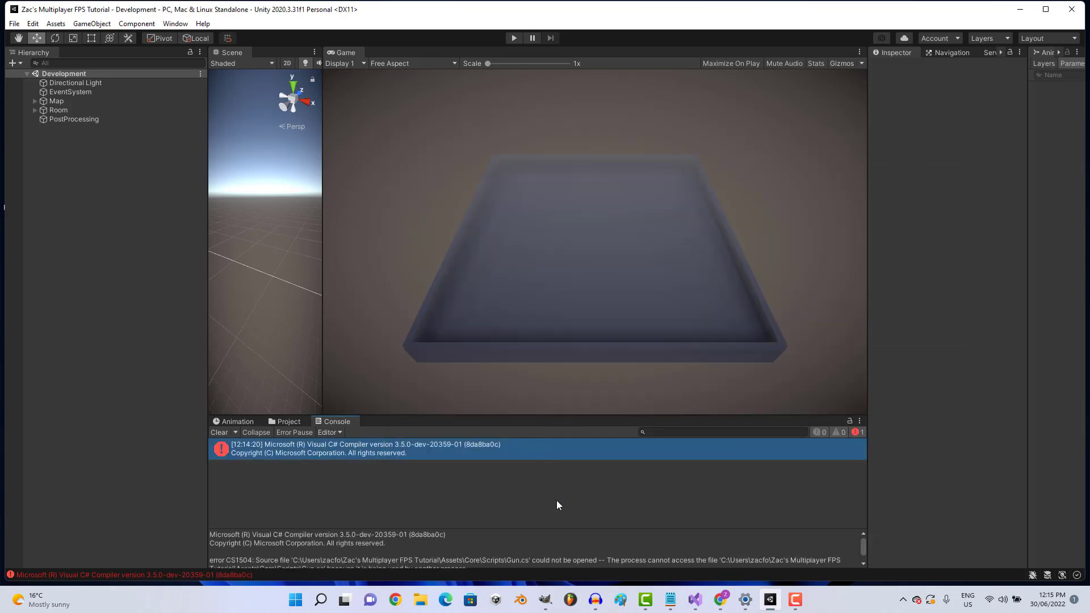
pyautogui.scroll(-1, 543, 536)
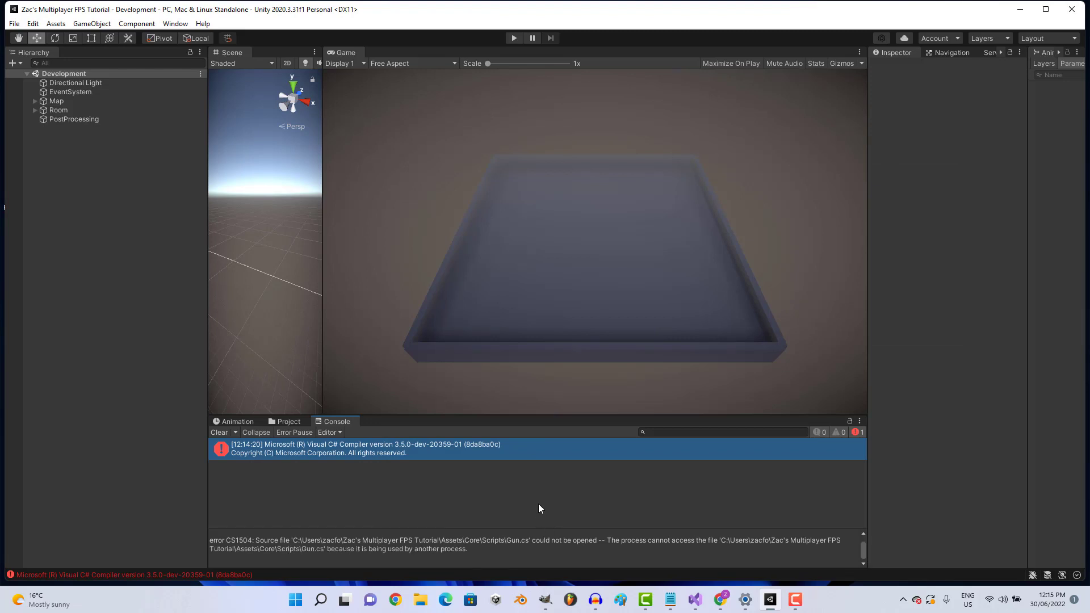
pyautogui.rightClick(685, 600)
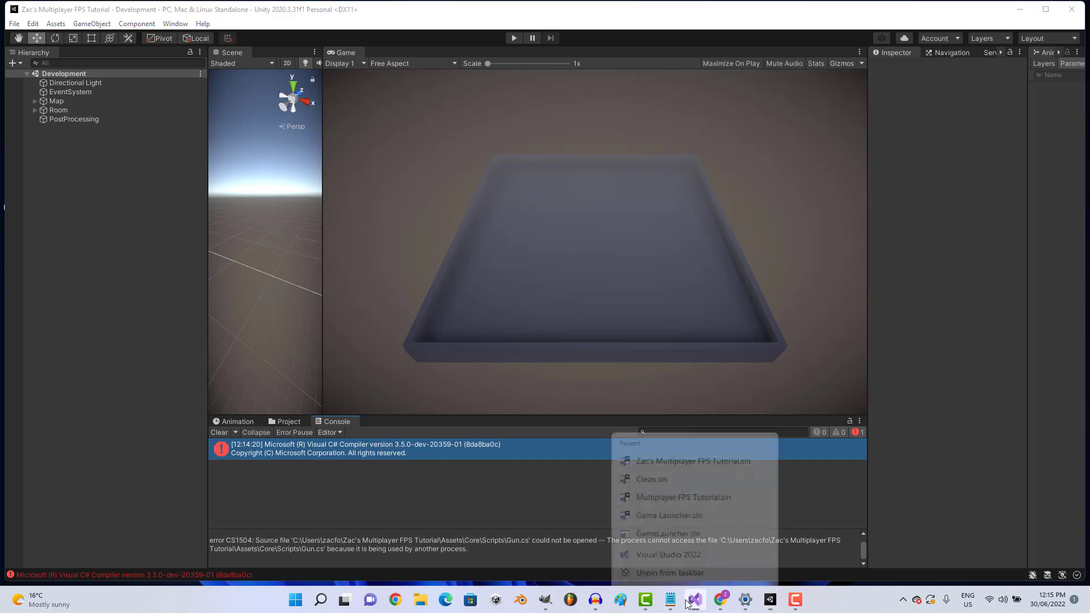
pyautogui.click(679, 568)
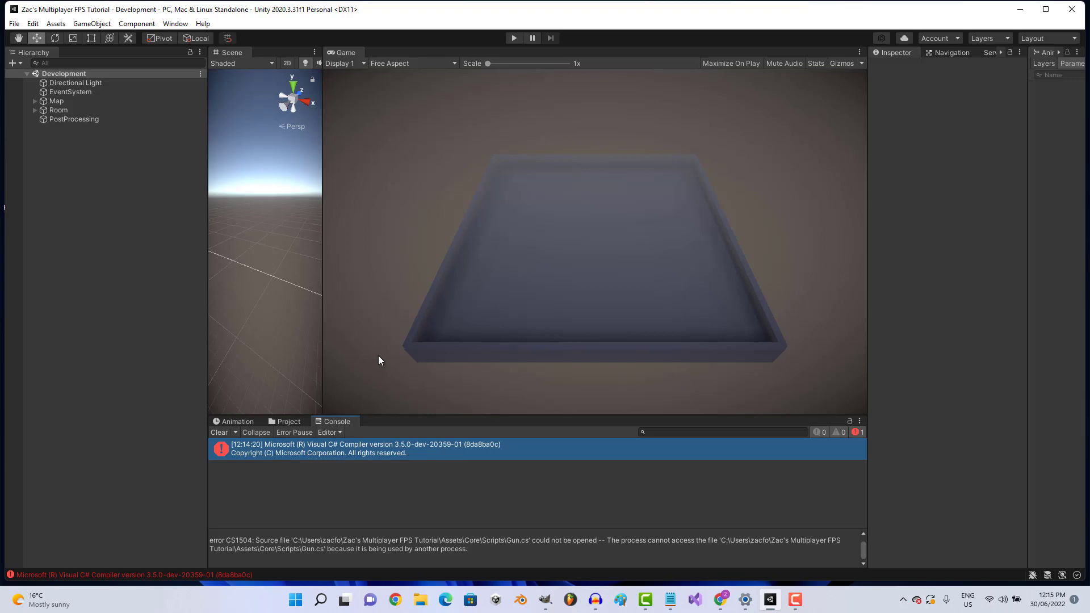
pyautogui.click(290, 422)
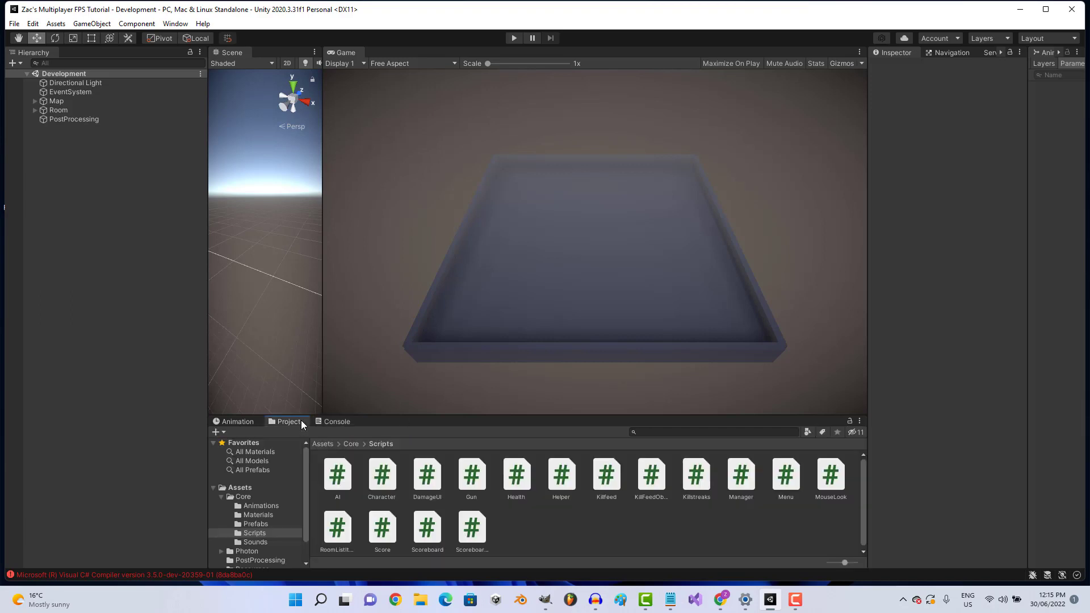
pyautogui.doubleClick(464, 477)
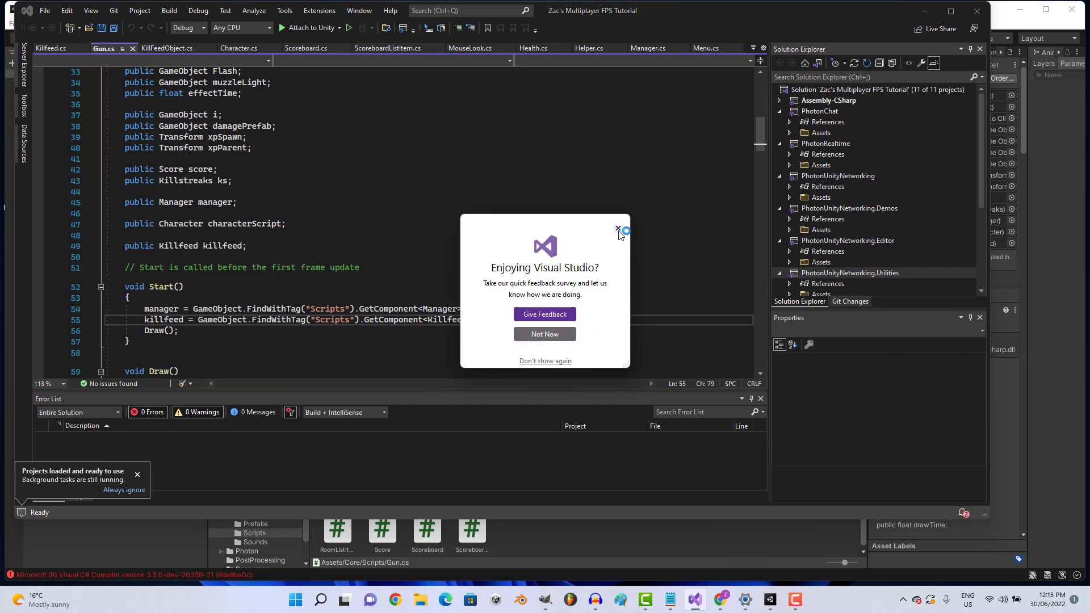
# Dismiss the feedback prompt, scroll Gun.cs to the Raycast hit code, and return to Unity's Console.
pyautogui.click(618, 230)
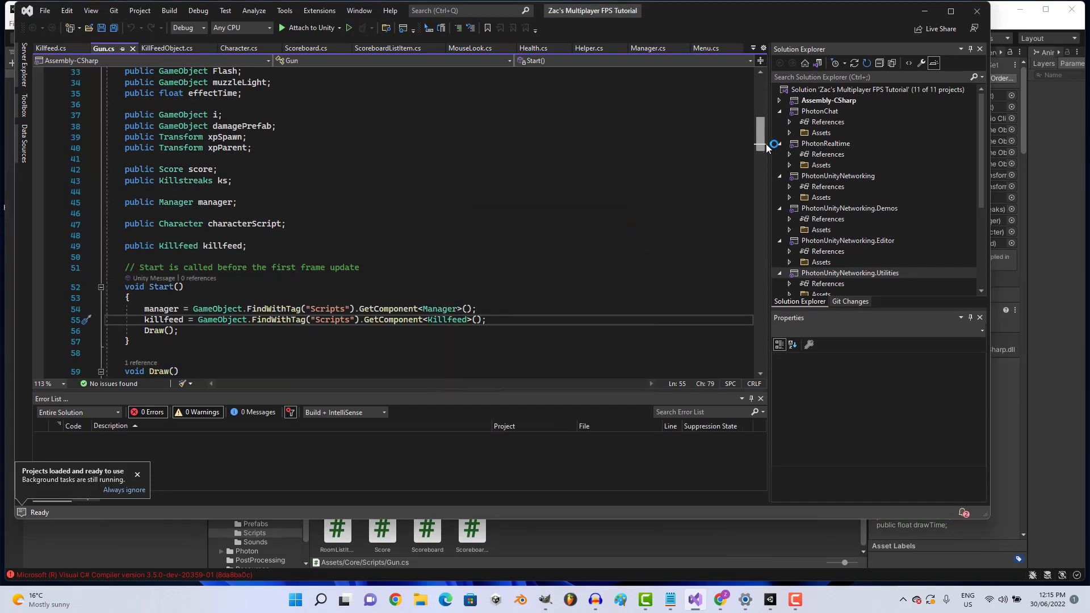
pyautogui.moveTo(761, 142); pyautogui.dragTo(755, 231)
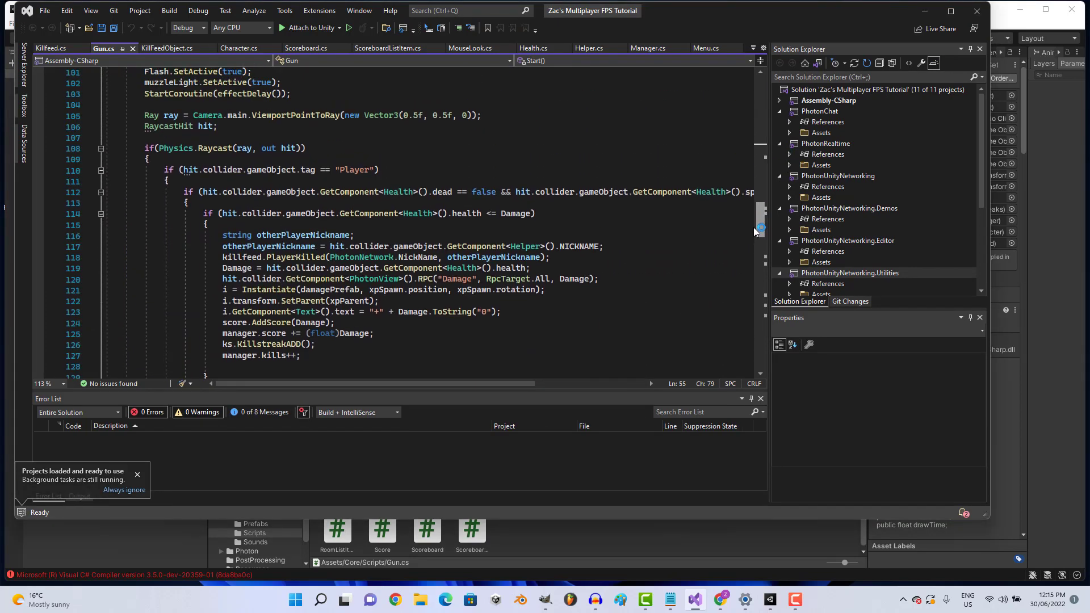
pyautogui.click(179, 532)
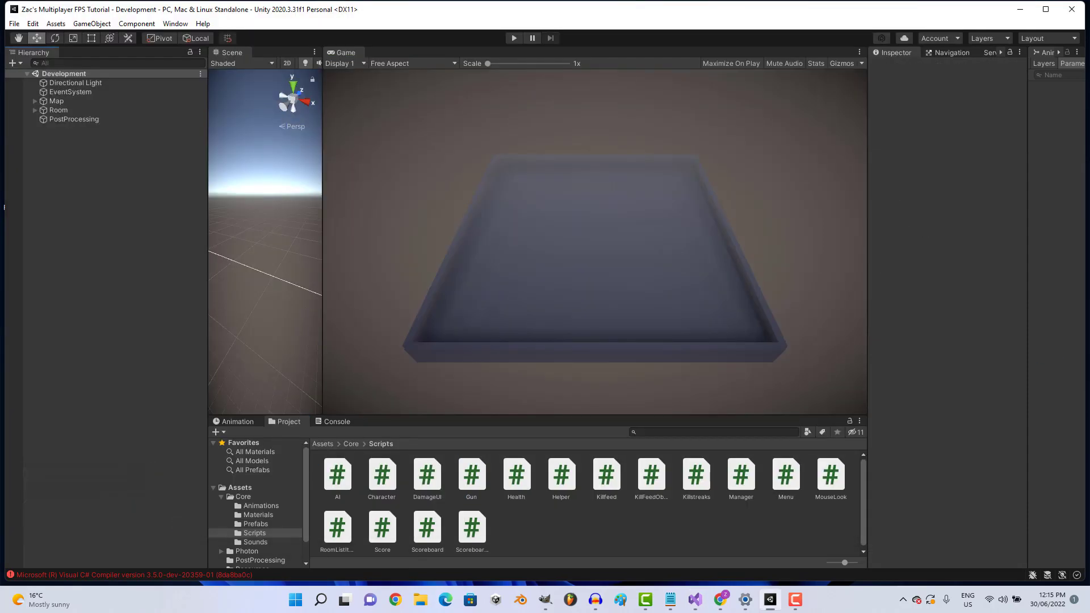
pyautogui.hotkey('ctrl', 'shift', 'c')
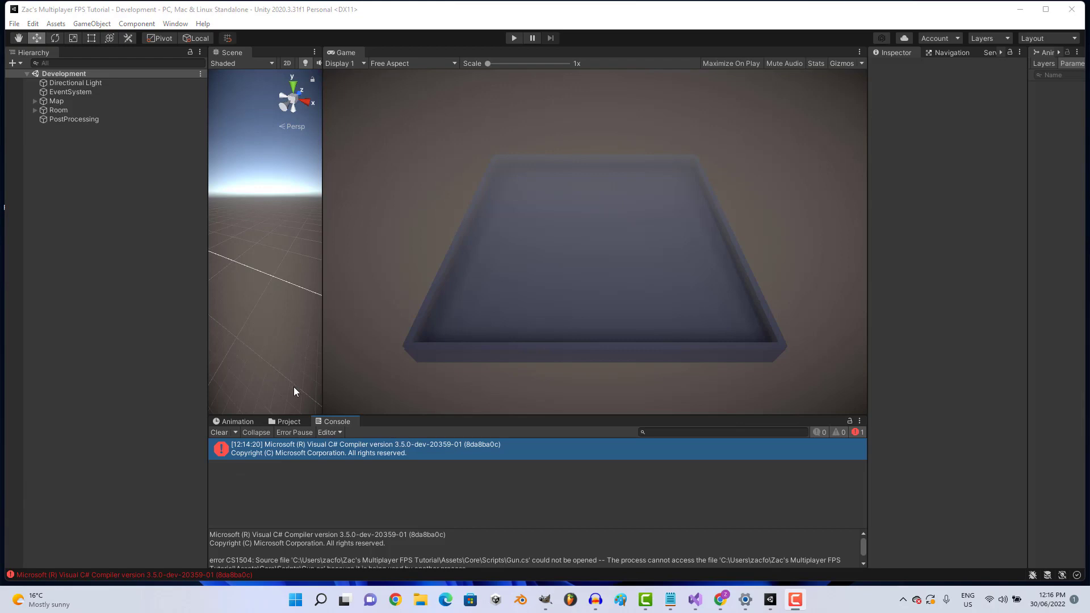
# Add // on line 91 of Gun.cs, save, and confirm only the LoadLevel warning remains.
pyautogui.click(287, 422)
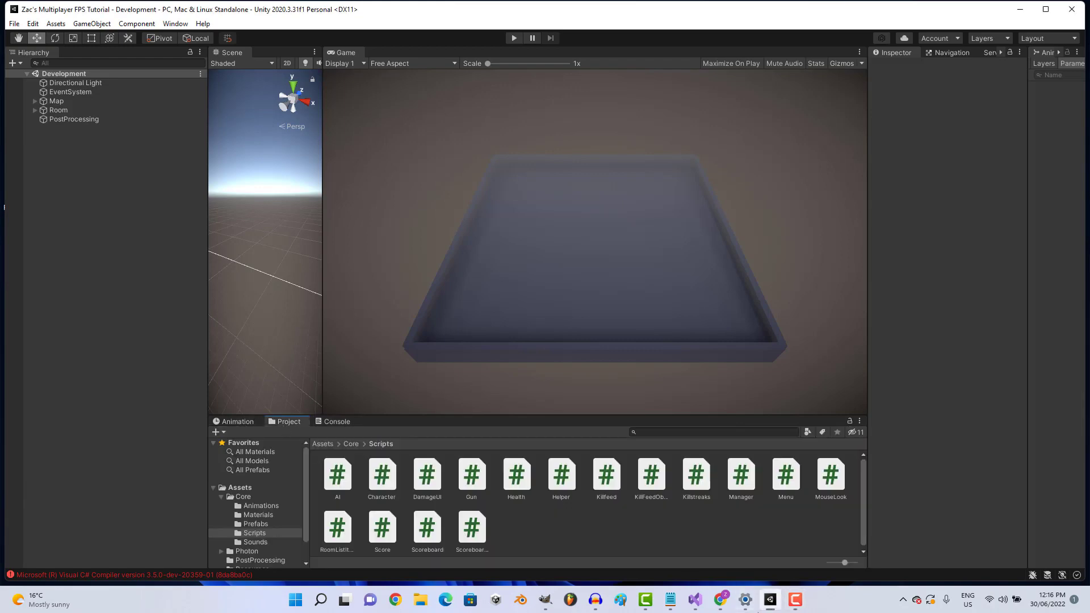
pyautogui.click(695, 599)
pyautogui.scroll(5, 341, 227)
pyautogui.scroll(3, 341, 227)
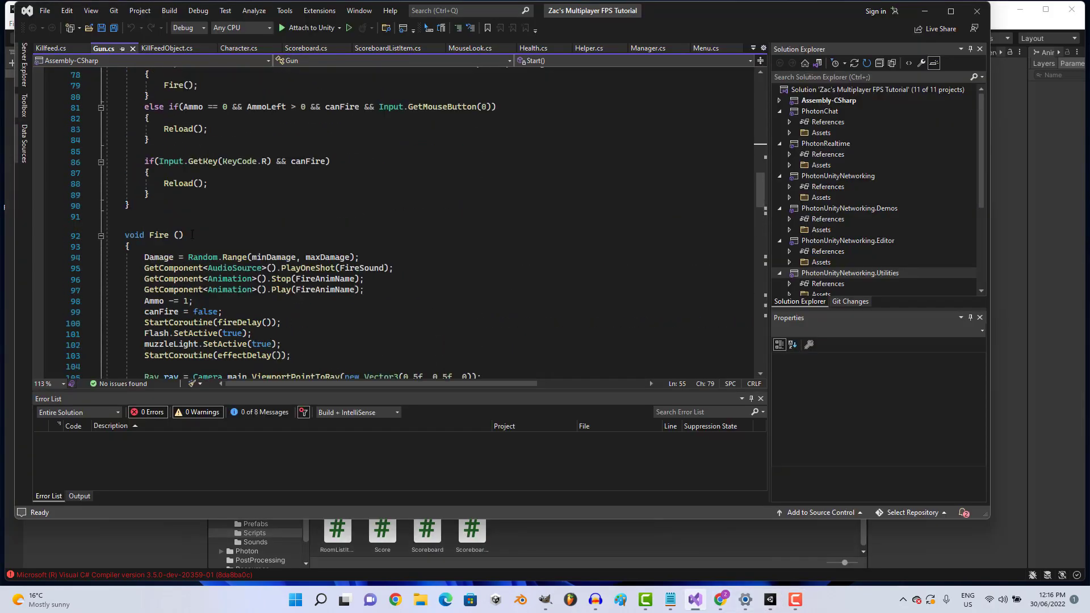
pyautogui.click(177, 221)
pyautogui.write('//')
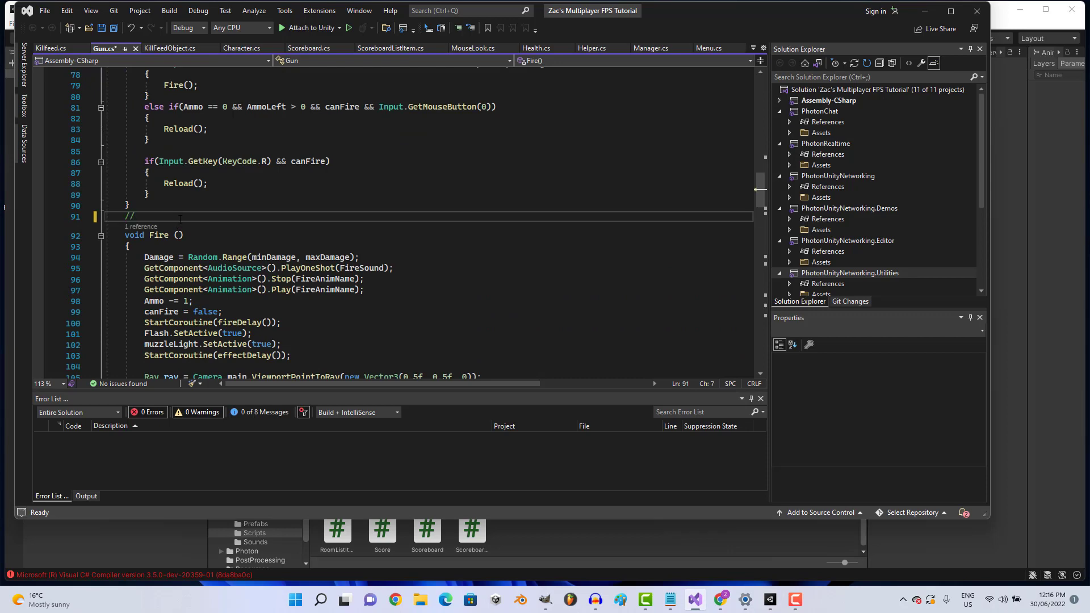
pyautogui.hotkey('ctrl', 's')
pyautogui.click(772, 601)
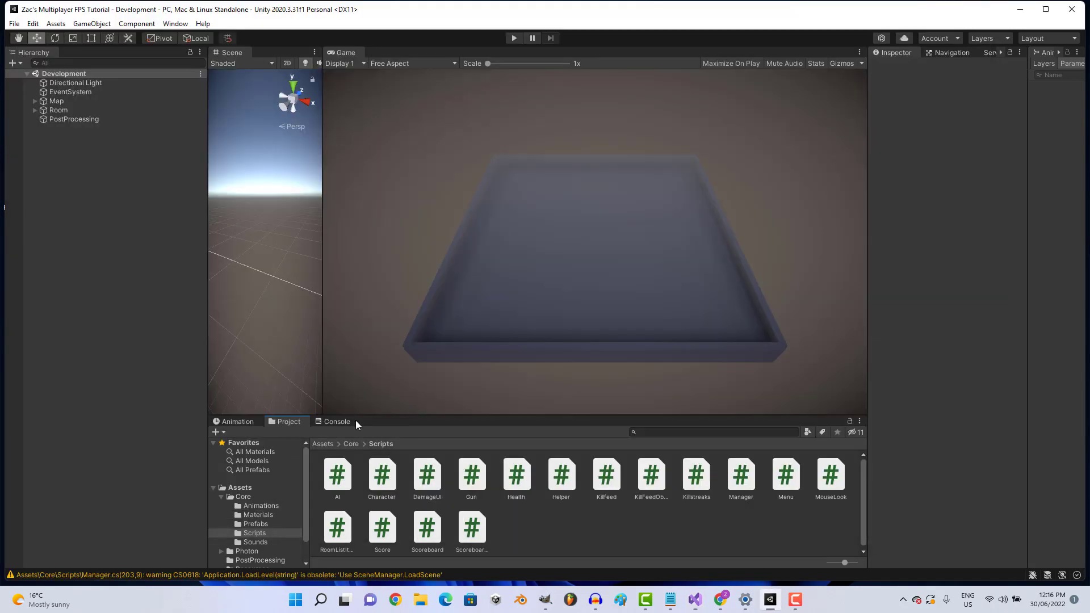
pyautogui.click(331, 422)
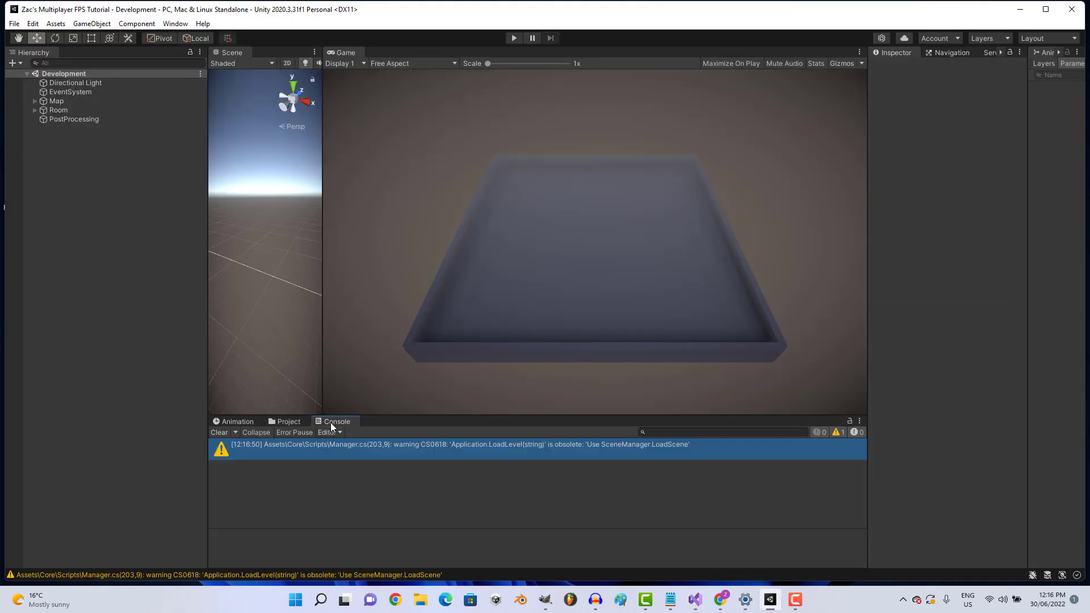
pyautogui.click(289, 421)
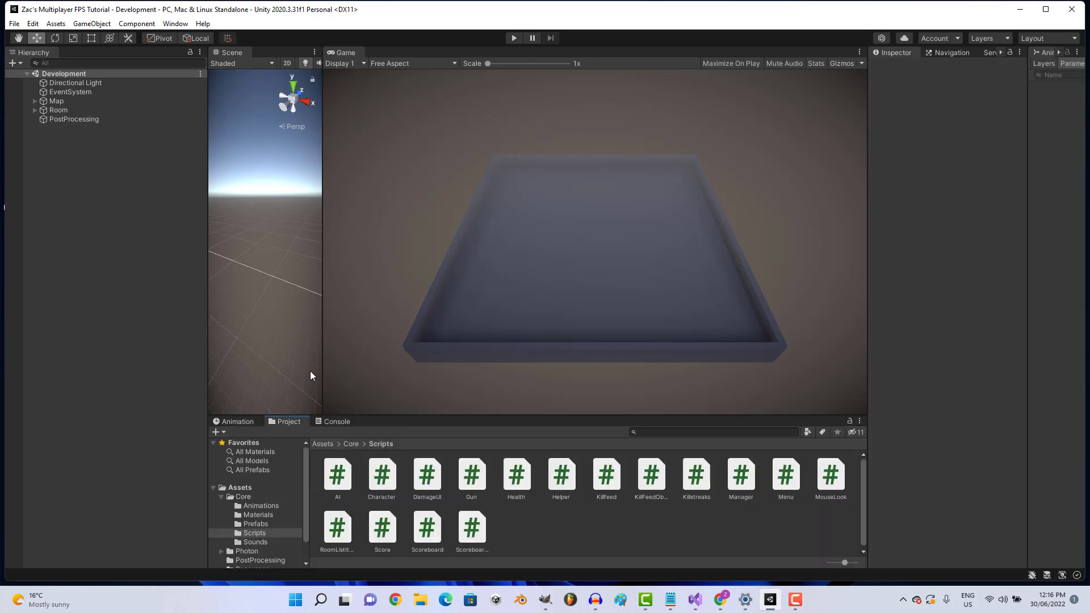
# Build the Windows development player into the MFPS Tutorial folder and close Build Settings.
pyautogui.click(14, 23)
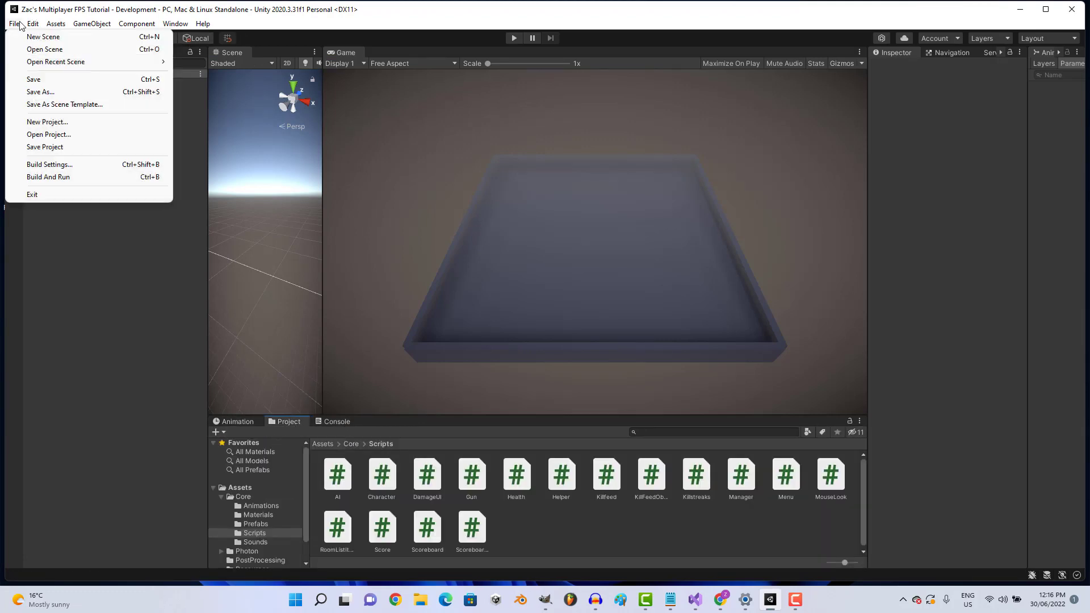
pyautogui.click(77, 164)
pyautogui.click(878, 506)
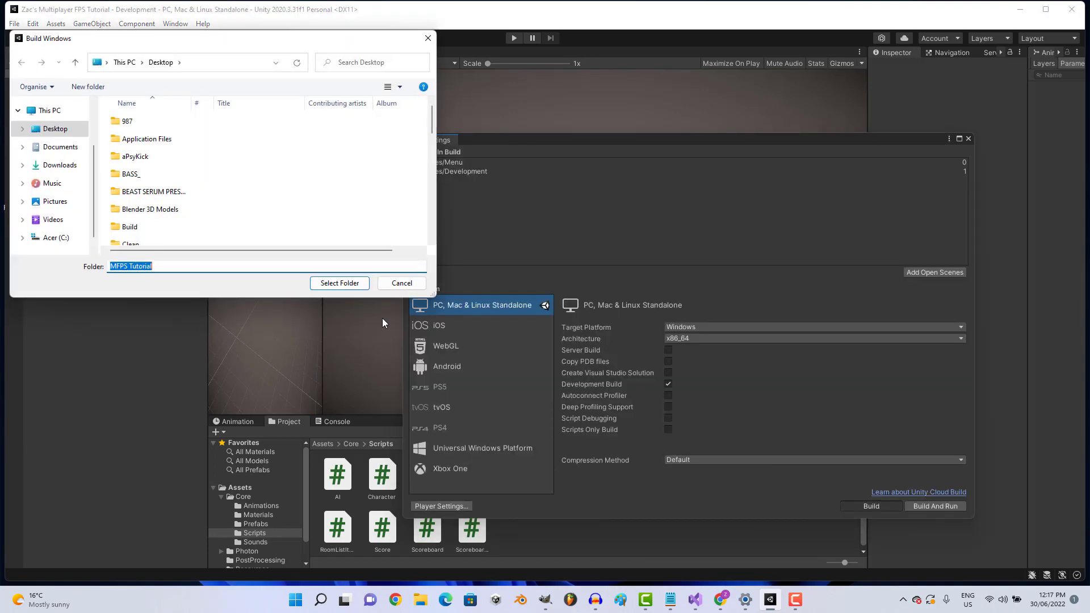
pyautogui.click(347, 284)
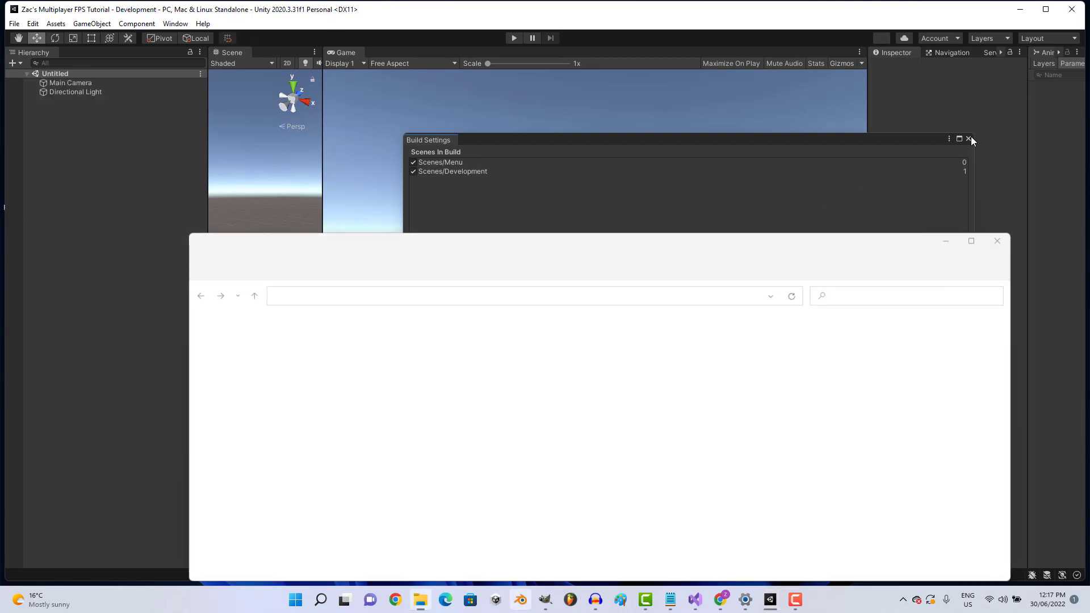
pyautogui.click(968, 138)
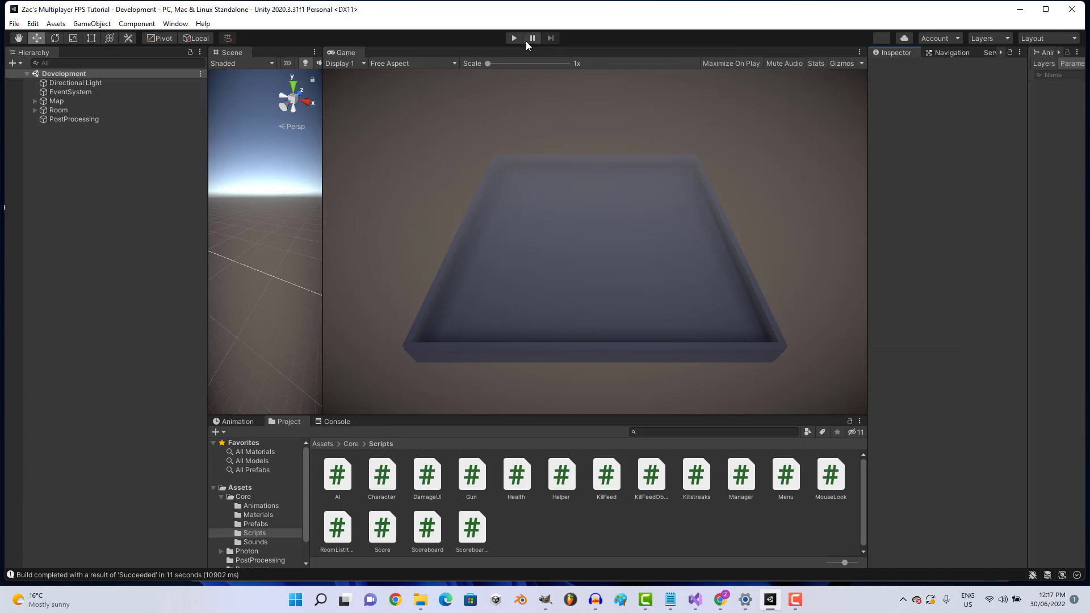
pyautogui.scroll(-2, 260, 556)
# Open the Menu scene, play in the editor, launch the built exe, and create room 'asdasd'.
pyautogui.click(261, 552)
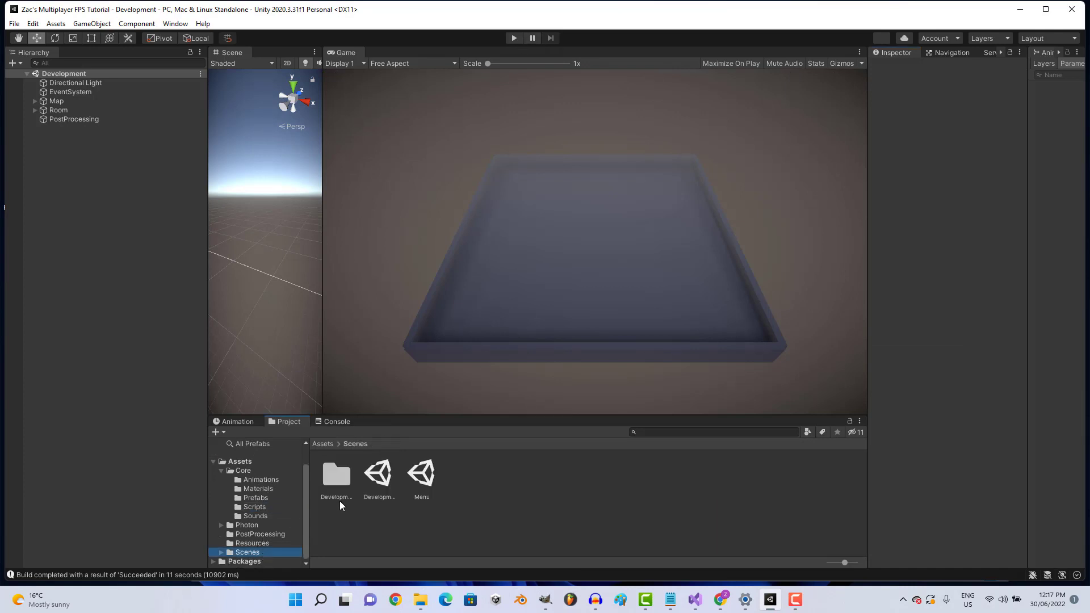
pyautogui.doubleClick(417, 480)
pyautogui.click(514, 38)
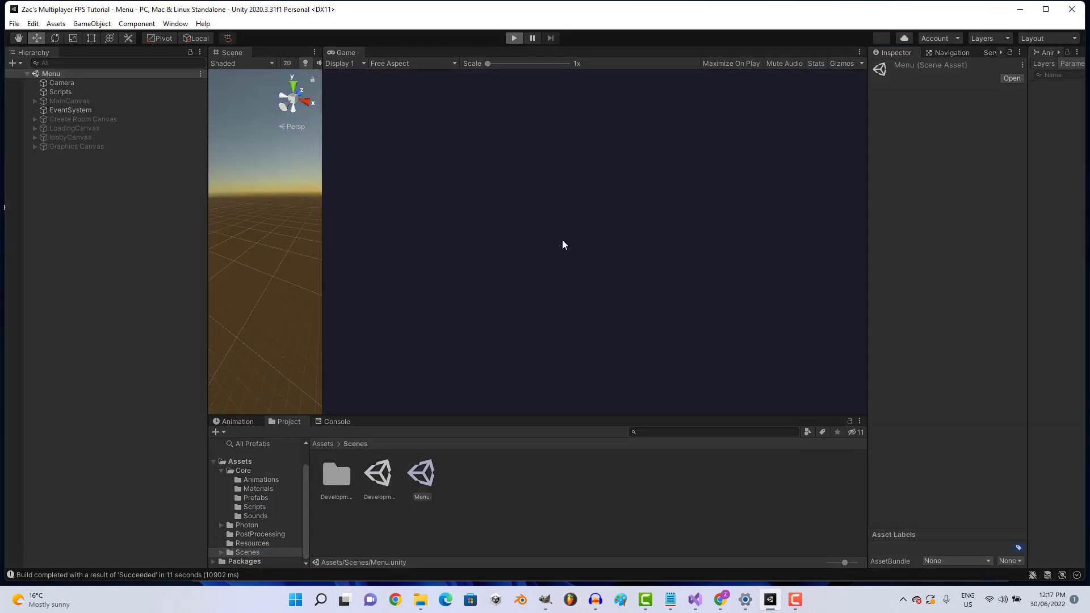
pyautogui.click(420, 600)
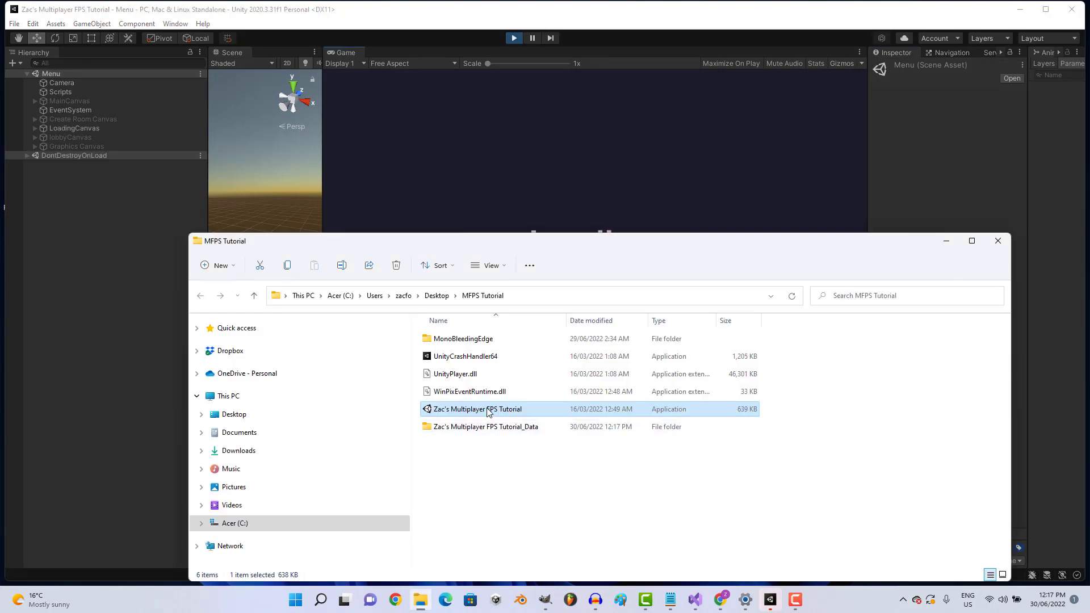
pyautogui.click(947, 240)
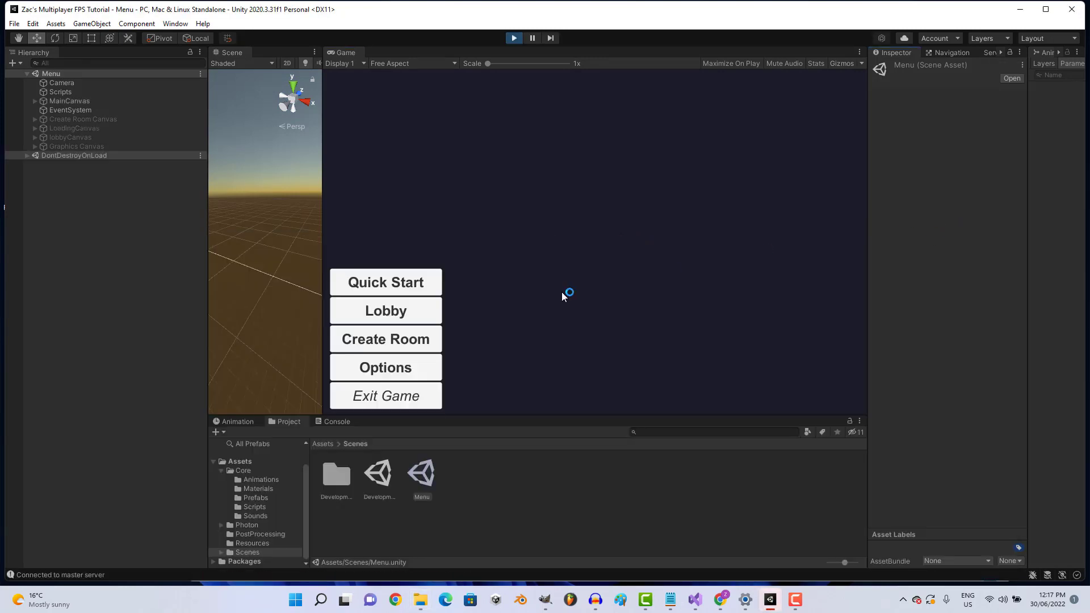
pyautogui.click(425, 340)
pyautogui.click(426, 343)
pyautogui.write('asdasd')
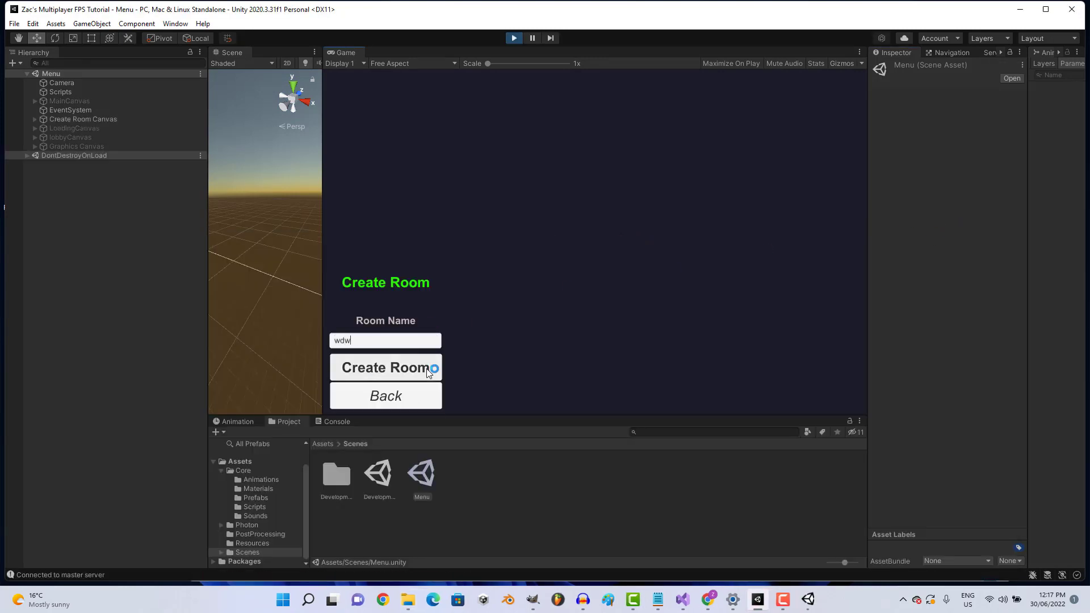
pyautogui.click(433, 368)
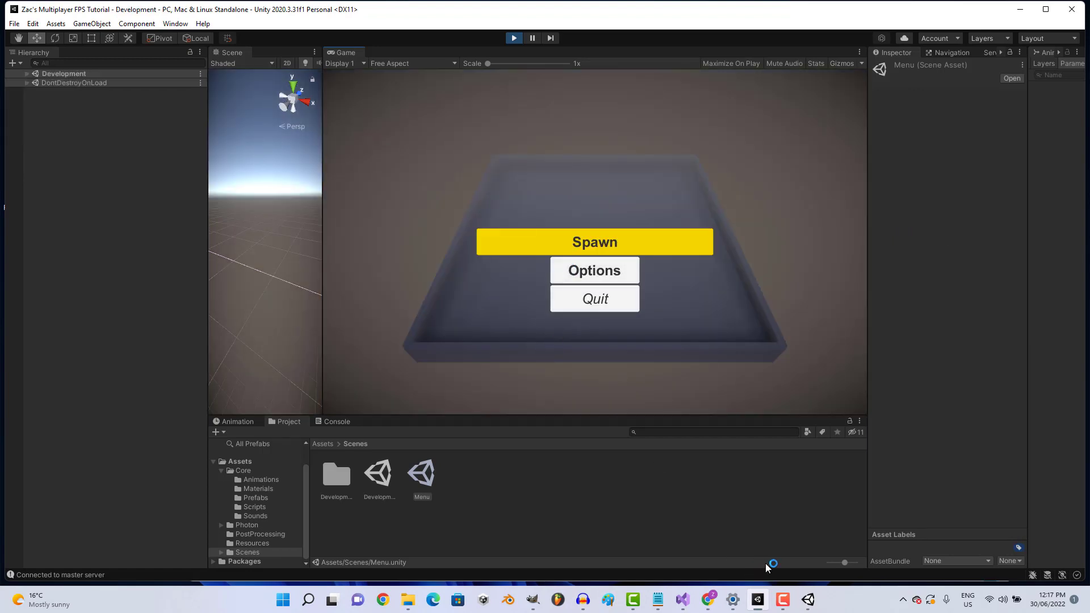
# Quick-join from the standalone build, spawn both players, and shoot the other player.
pyautogui.click(808, 600)
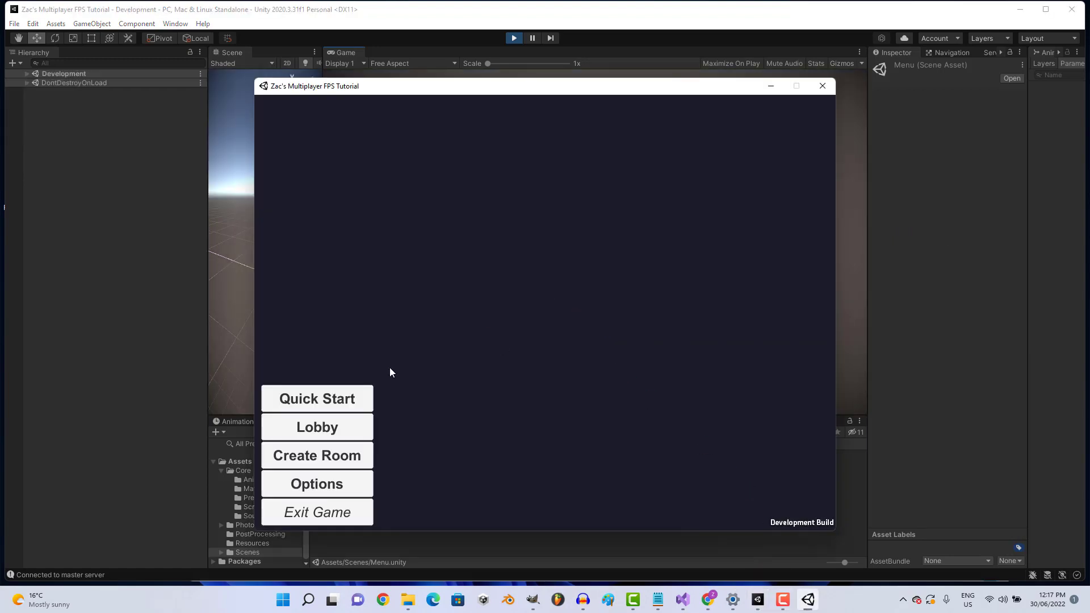
pyautogui.click(291, 395)
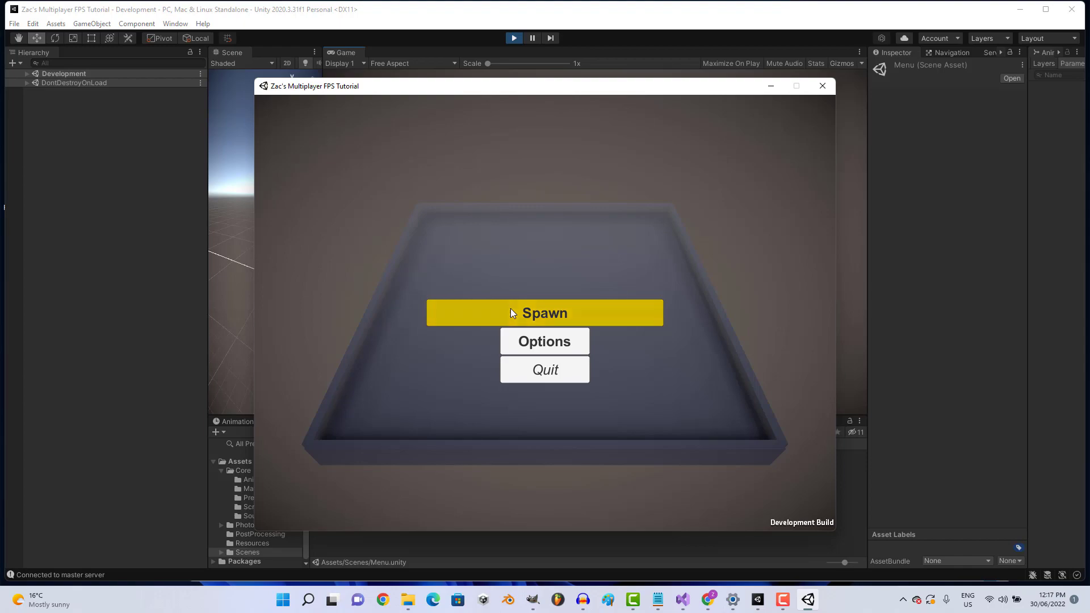
pyautogui.click(510, 311)
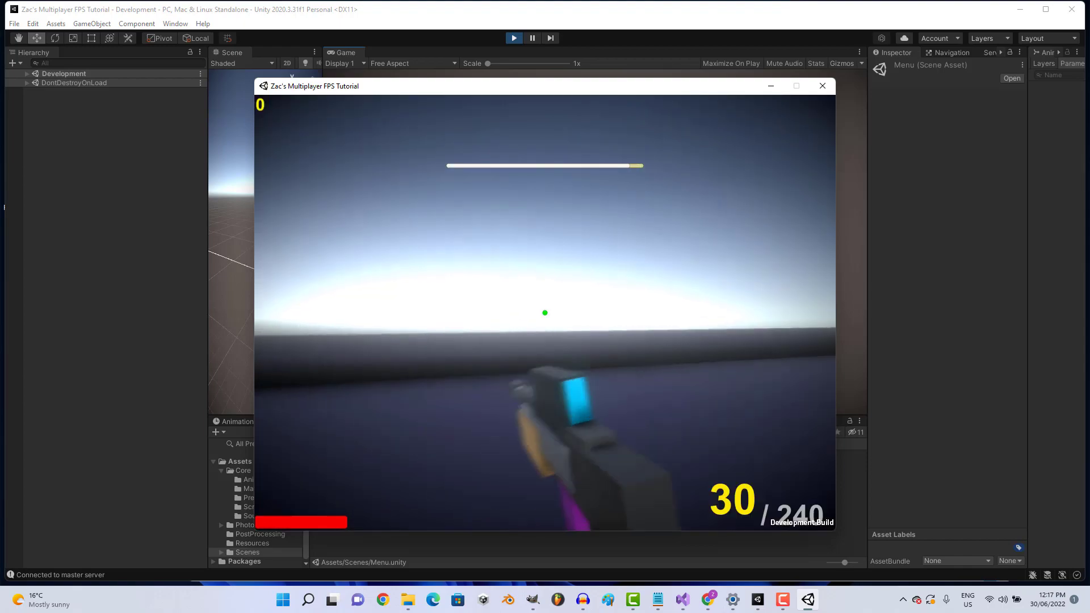
pyautogui.hotkey('alt', 'Tab')
pyautogui.click(550, 249)
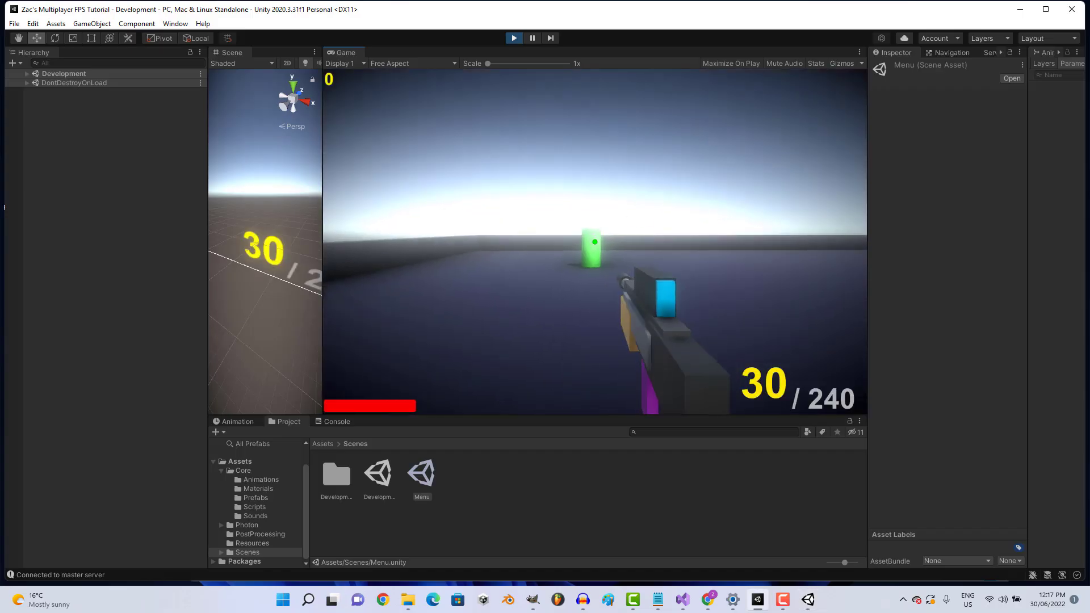
pyautogui.moveTo(549, 249); pyautogui.dragTo(550, 248)
pyautogui.click(549, 248)
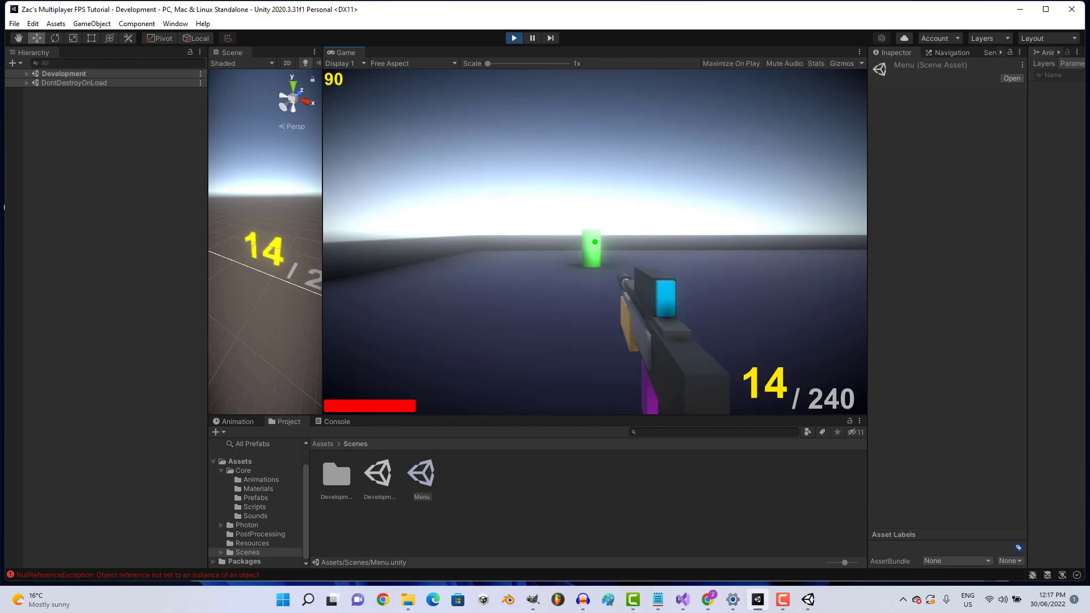
pyautogui.press('super')
# Inspect the Console errors: KillFeedPrefab missing a PhotonView and the NullReferenceException.
pyautogui.click(328, 423)
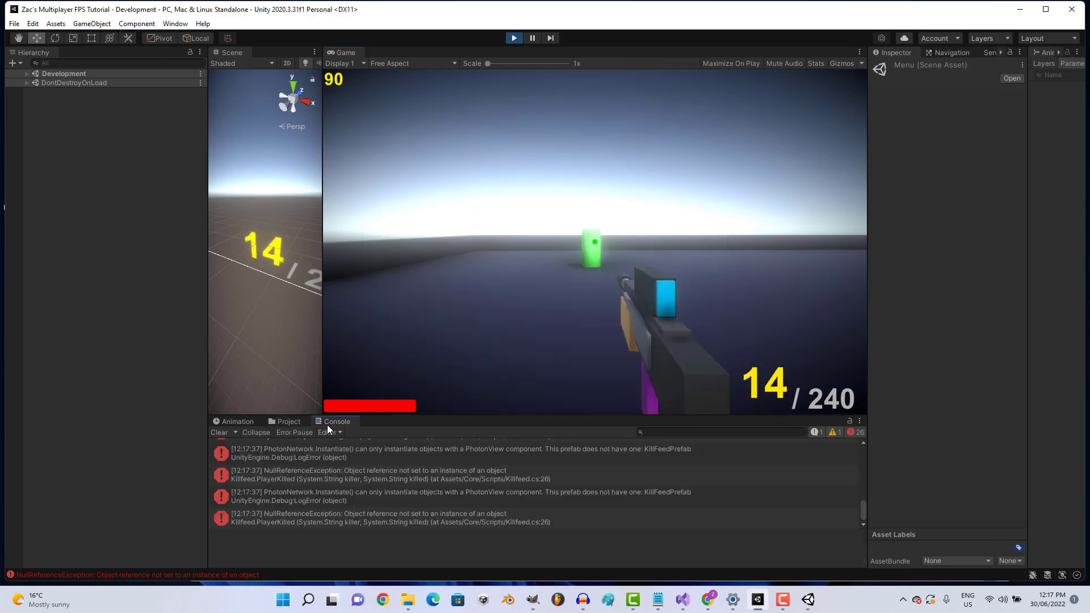
pyautogui.scroll(2, 393, 471)
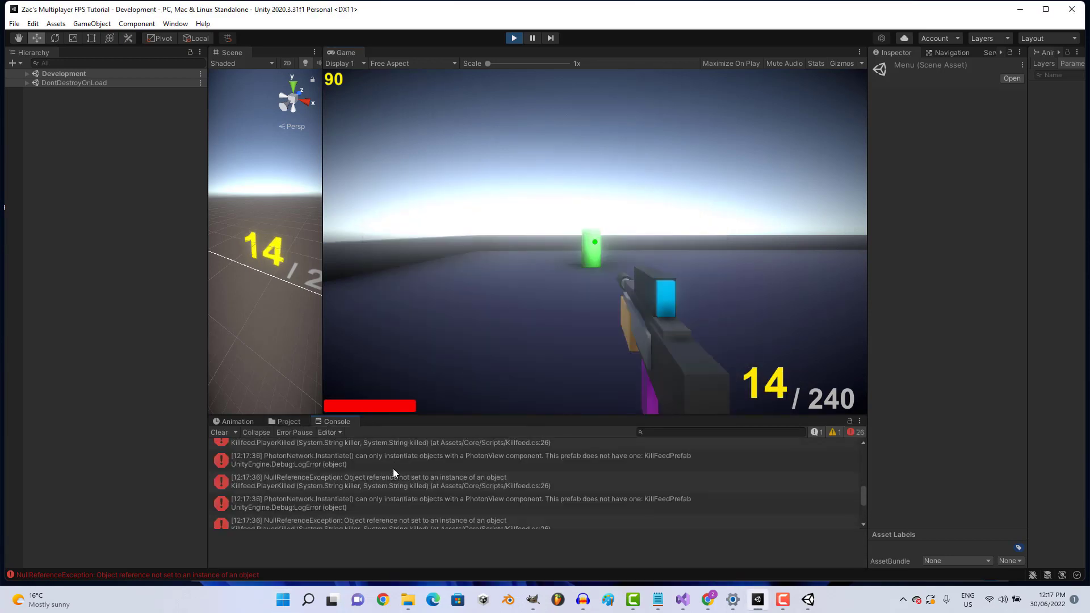
pyautogui.scroll(2, 393, 469)
pyautogui.click(455, 477)
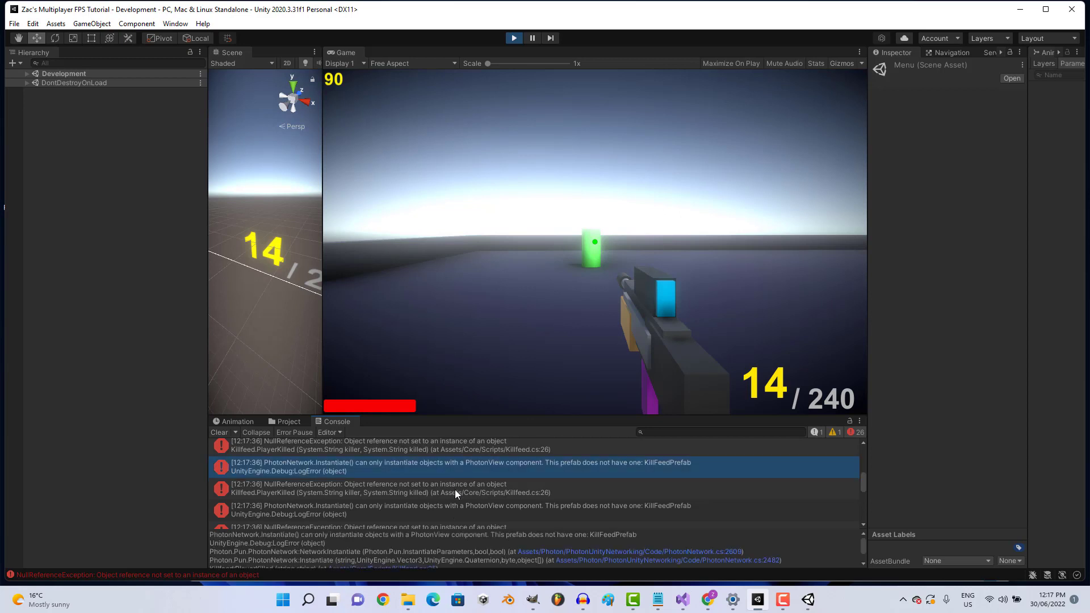
pyautogui.click(455, 490)
pyautogui.click(150, 410)
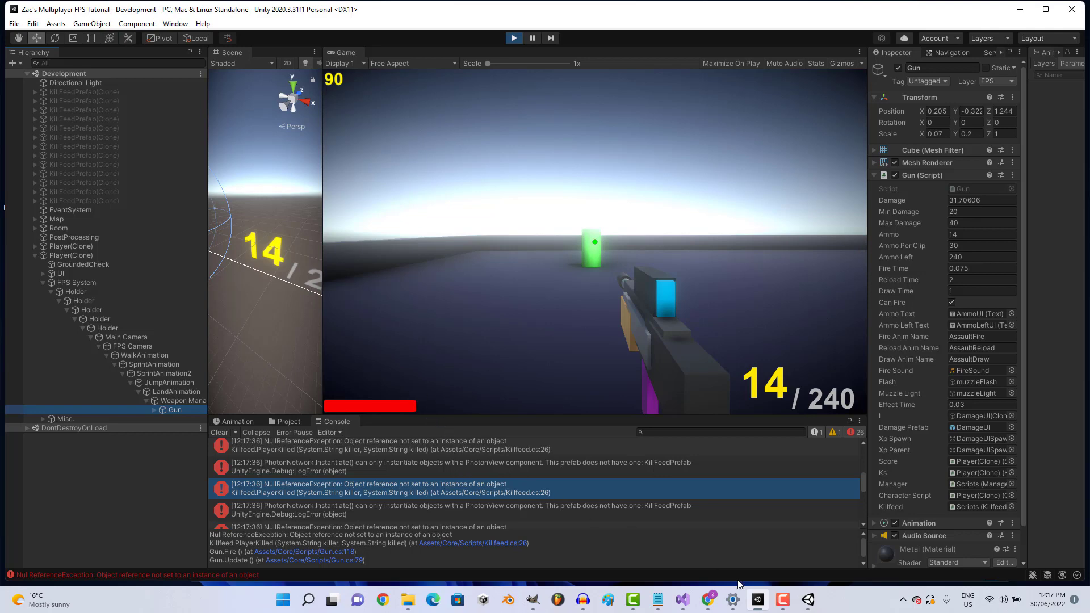
# Close the browser, scroll up through Gun.cs, and open Killfeed.cs at its PlayerKilled method.
pyautogui.click(683, 600)
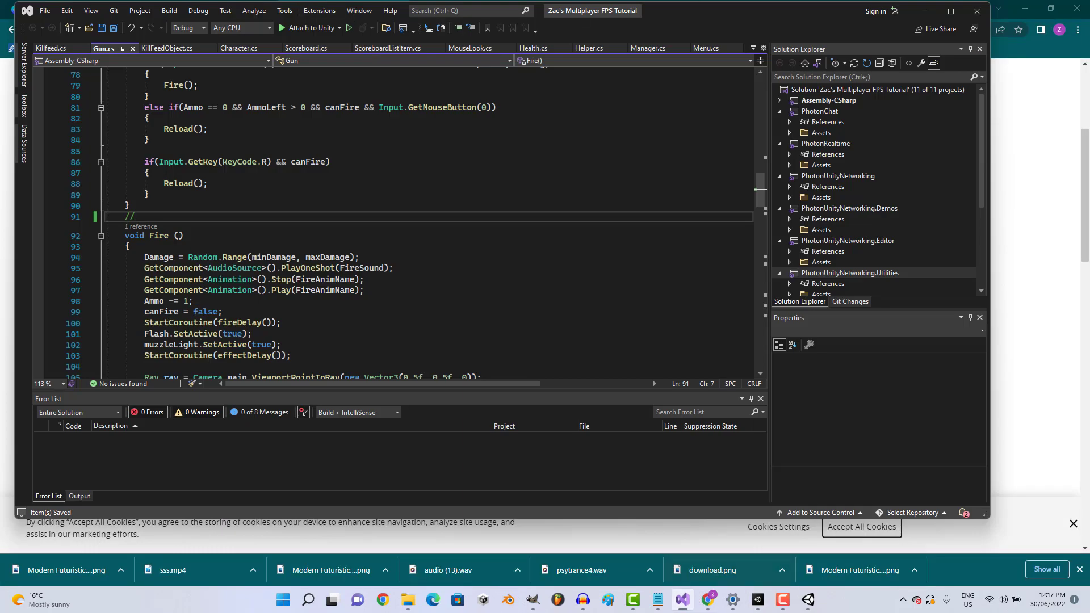
pyautogui.click(1078, 8)
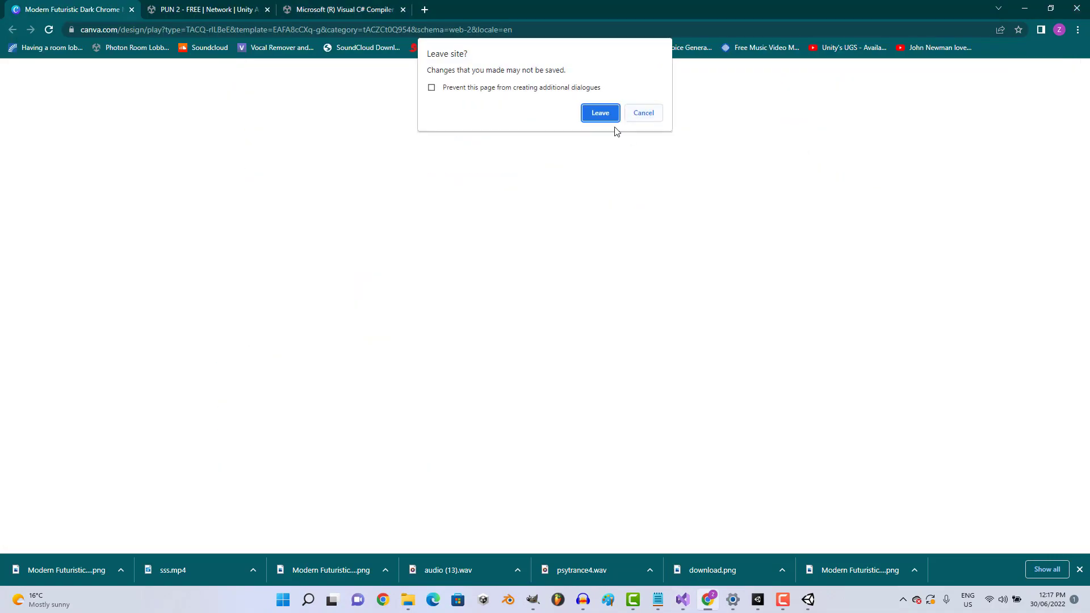
pyautogui.click(616, 119)
pyautogui.click(363, 227)
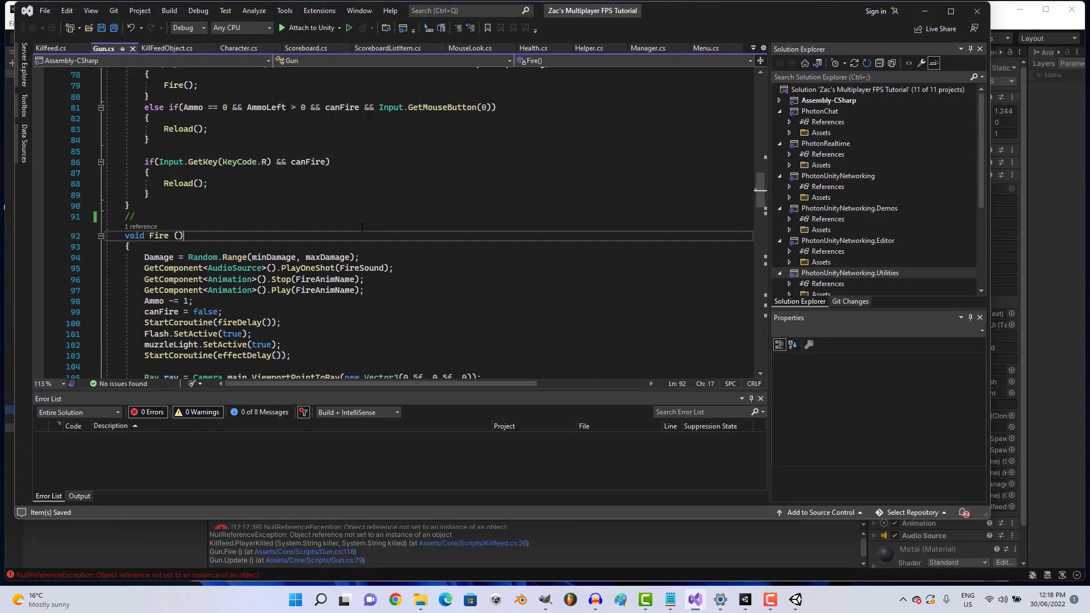
pyautogui.scroll(4, 362, 227)
pyautogui.scroll(4, 366, 219)
pyautogui.scroll(5, 369, 210)
pyautogui.scroll(2, 373, 203)
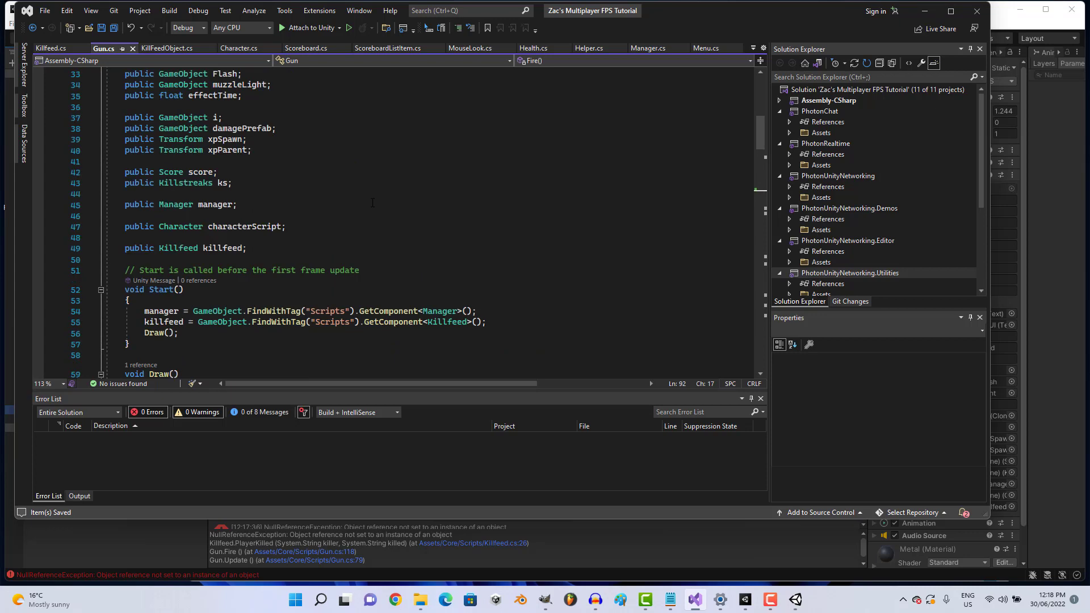
pyautogui.scroll(2, 373, 202)
pyautogui.scroll(2, 374, 193)
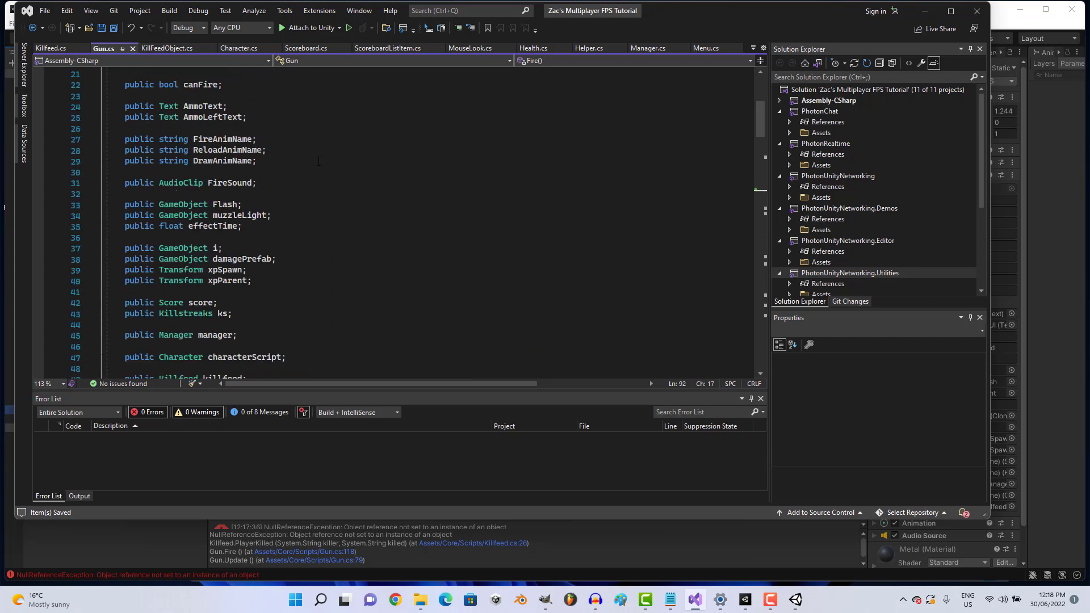
pyautogui.click(45, 48)
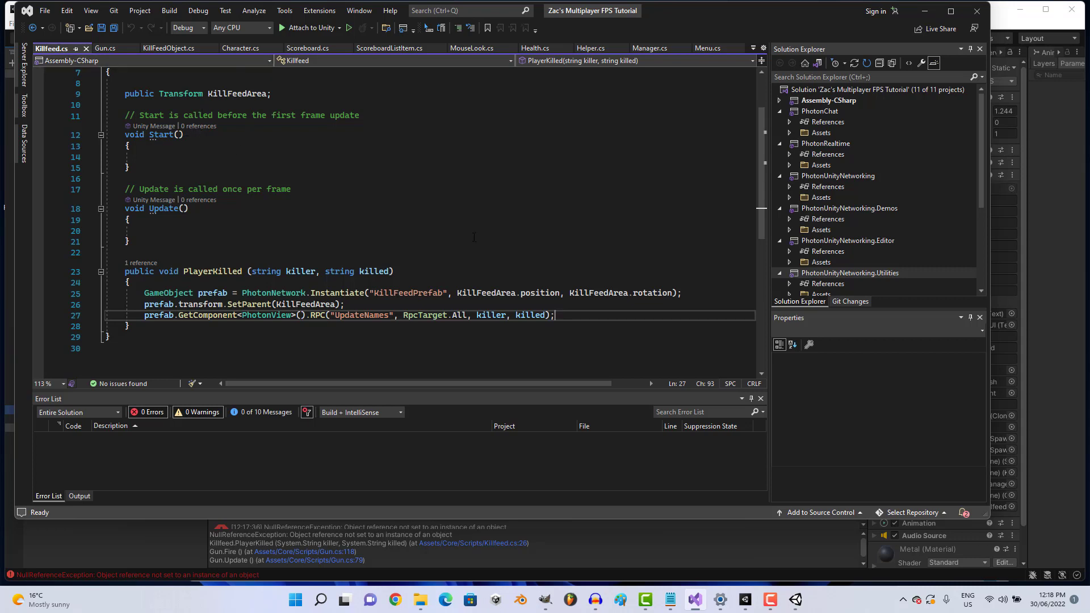
# Glance at the running game, then return to Visual Studio with Gun.cs showing.
pyautogui.click(795, 600)
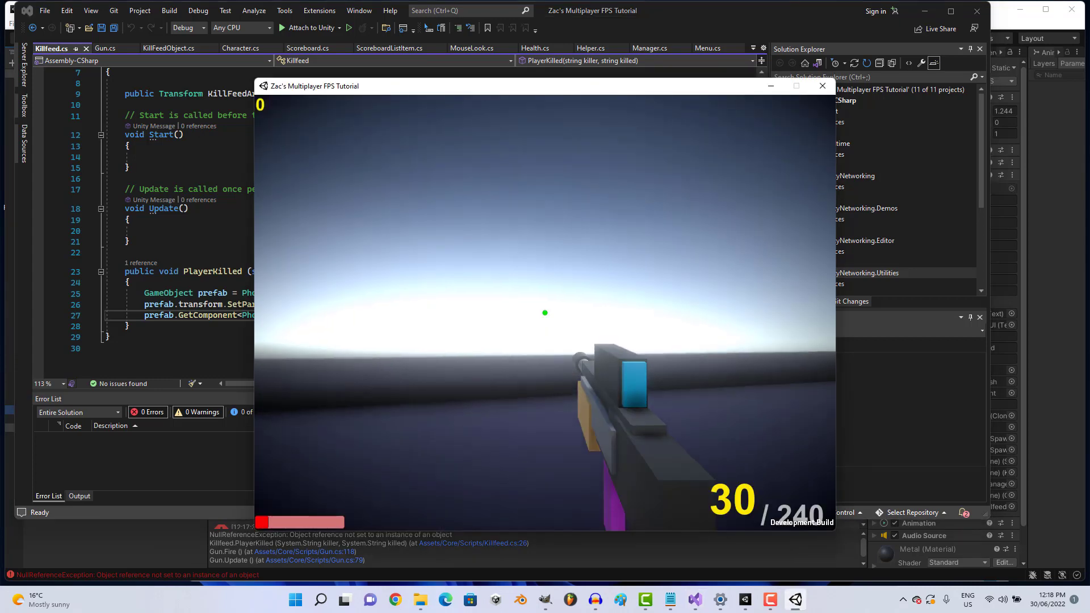
pyautogui.press('super')
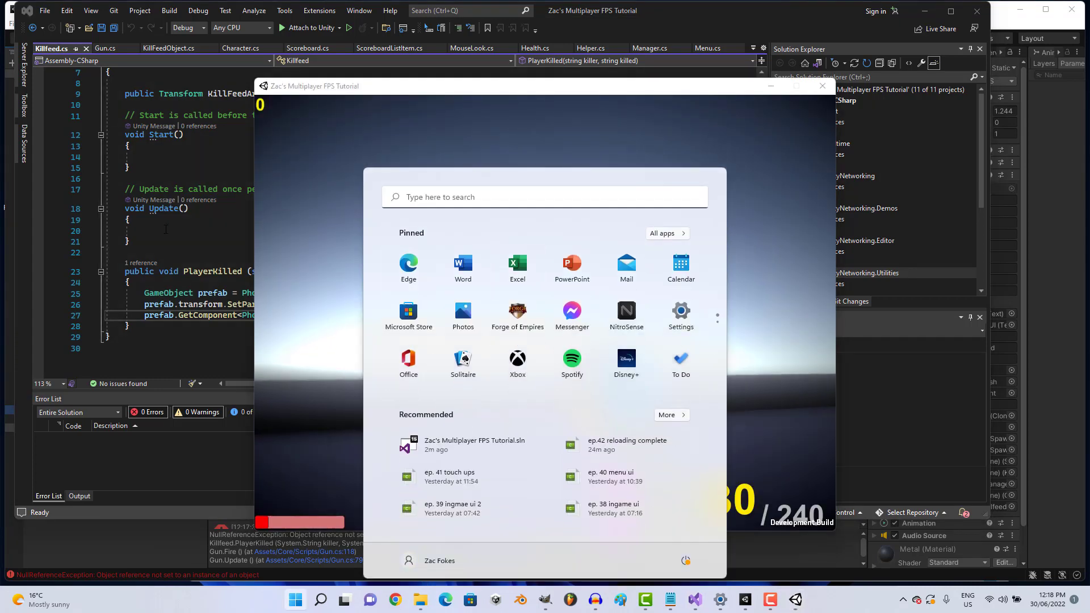
pyautogui.click(334, 63)
pyautogui.click(121, 44)
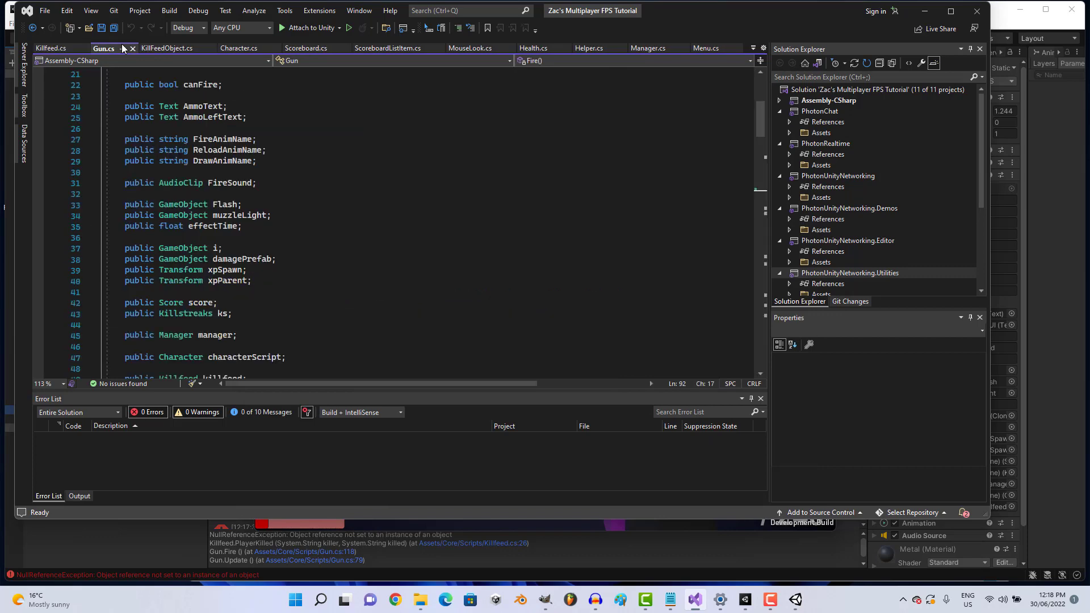
# Scroll Gun.cs to the Fire() raycast block that calls killfeed.PlayerKilled.
pyautogui.scroll(-6, 238, 141)
pyautogui.scroll(-6, 238, 141)
pyautogui.scroll(-4, 238, 141)
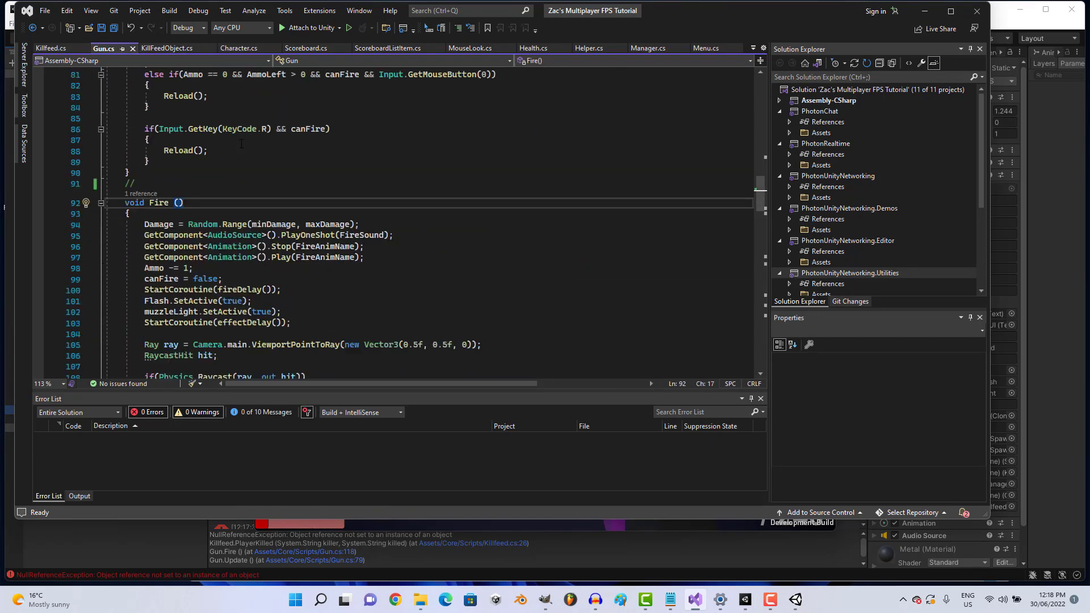
pyautogui.scroll(-2, 238, 140)
pyautogui.scroll(-5, 238, 140)
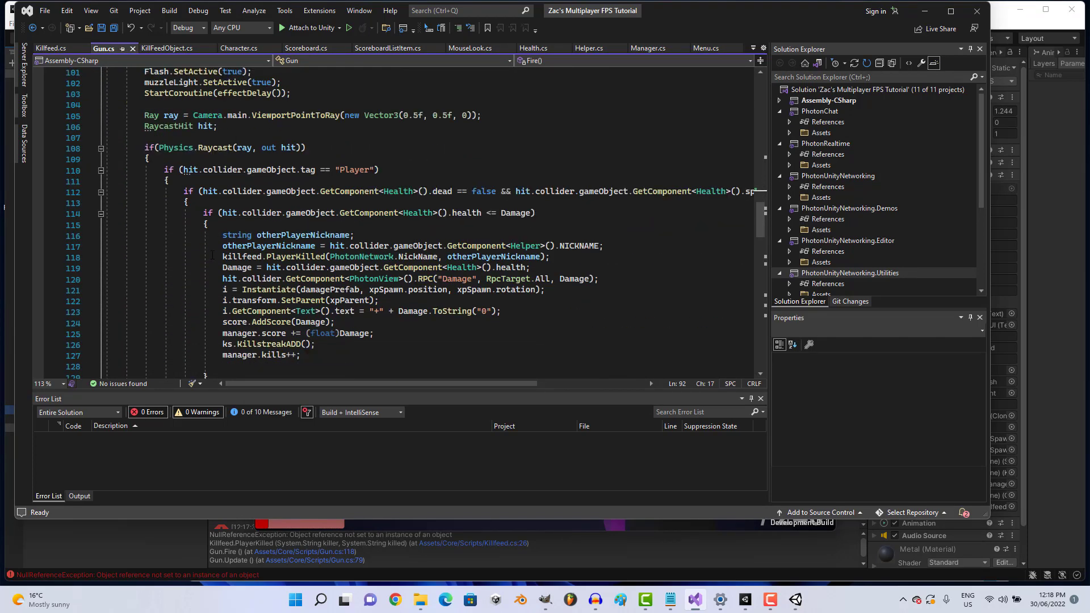
pyautogui.moveTo(226, 257)
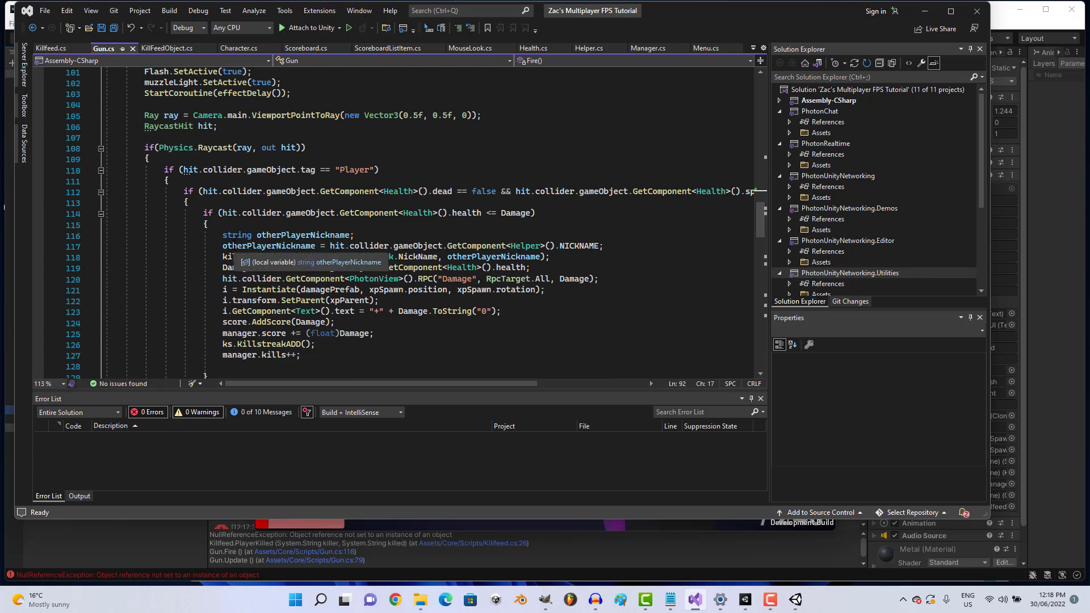
pyautogui.scroll(5, 230, 241)
pyautogui.scroll(6, 222, 224)
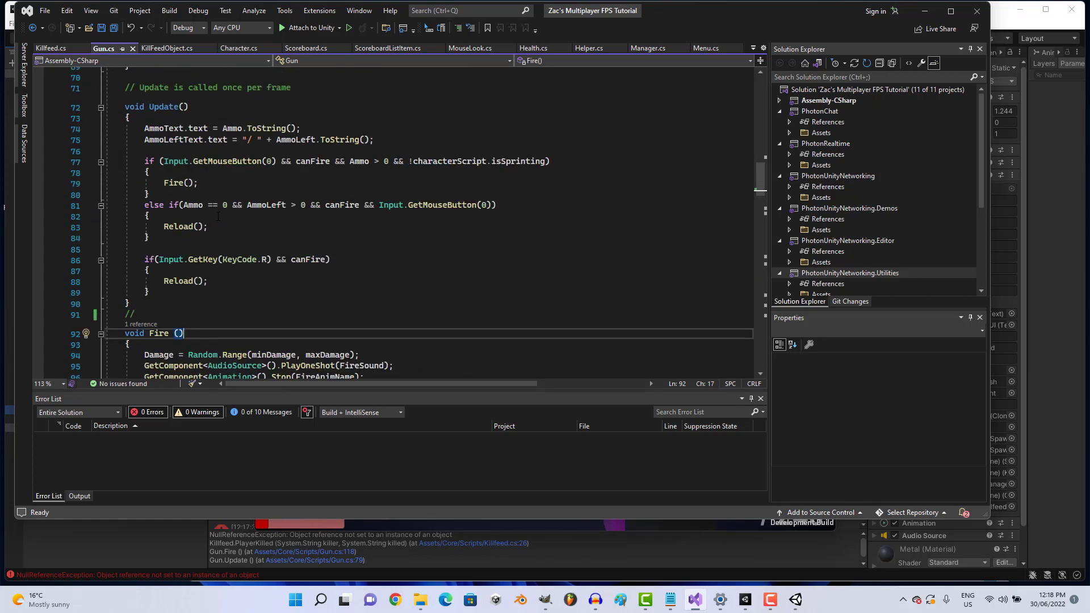
pyautogui.scroll(-4, 218, 216)
pyautogui.scroll(-4, 221, 210)
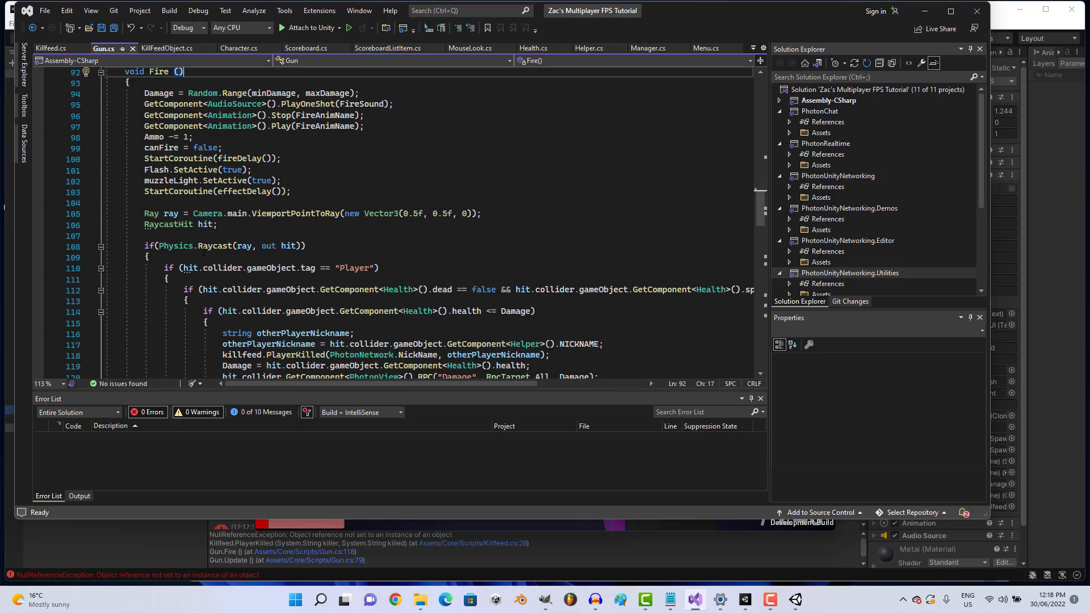
pyautogui.scroll(-1, 227, 199)
pyautogui.scroll(-3, 229, 193)
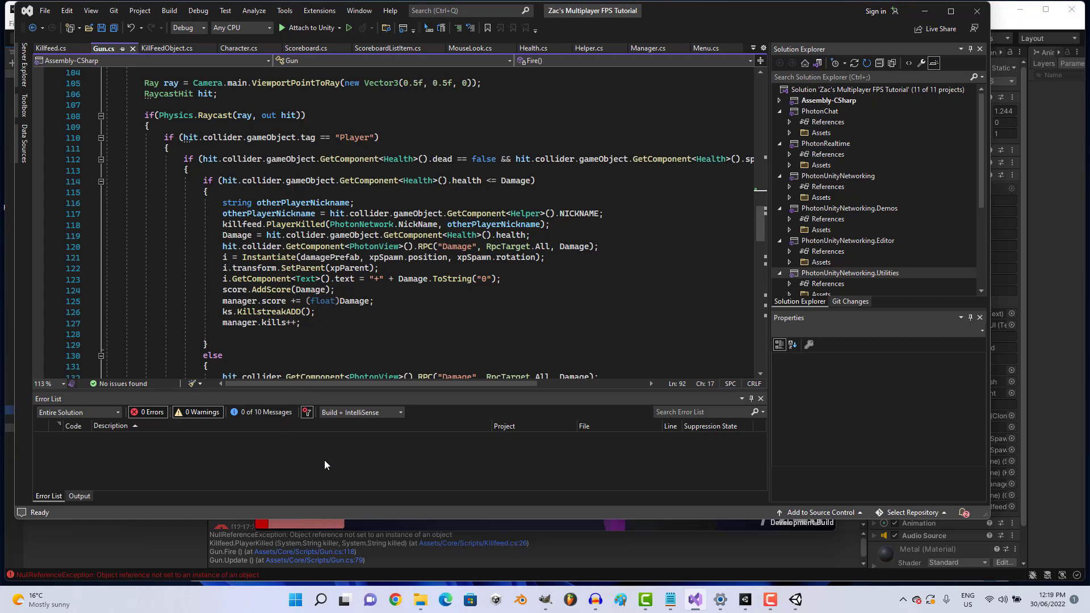
# After checking KillFeedObject.cs, add [PunRPC] above PlayerKilled in Killfeed.cs and save.
pyautogui.click(165, 50)
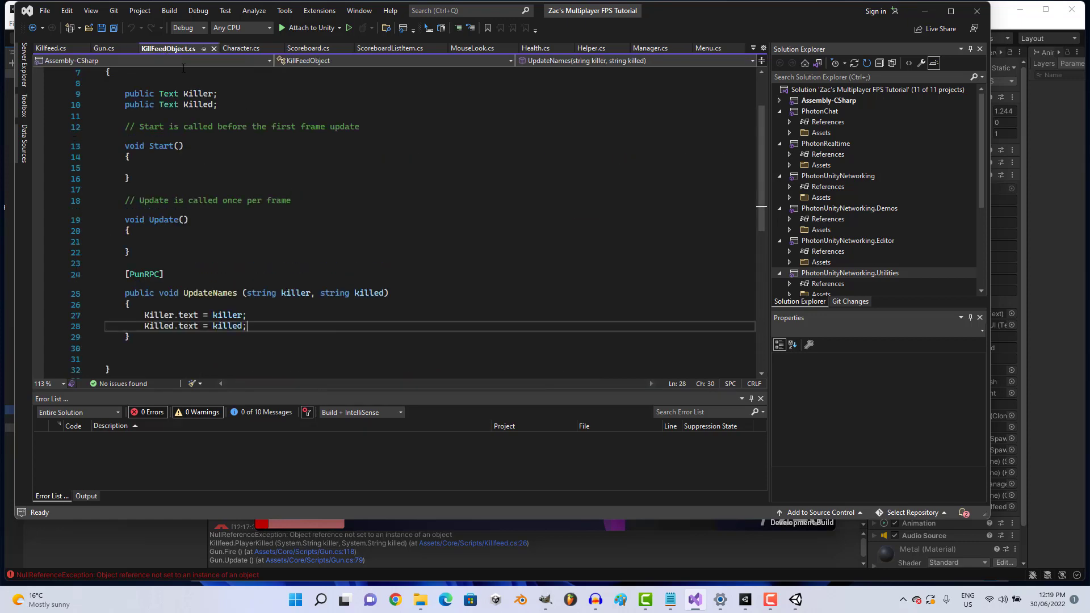
pyautogui.click(56, 46)
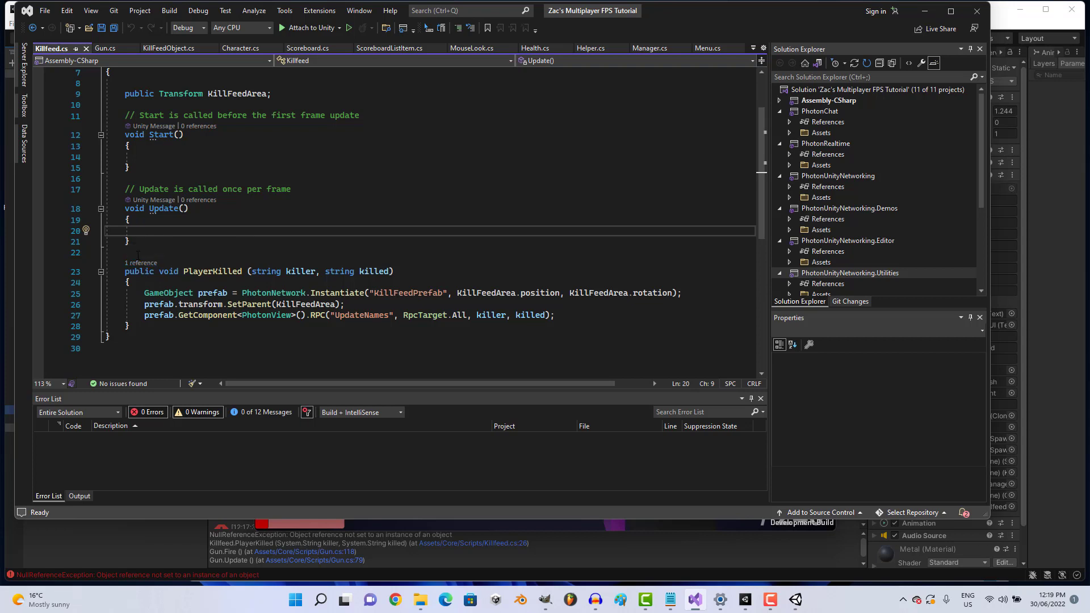
pyautogui.click(171, 255)
pyautogui.press('Return')
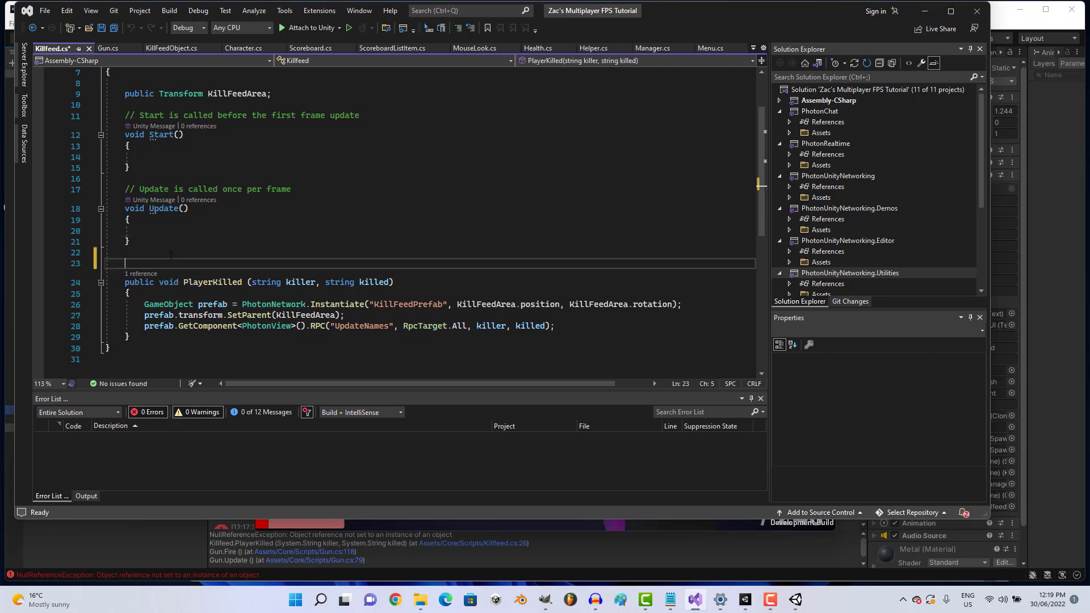
pyautogui.write('partial')
pyautogui.press('BackSpace')
pyautogui.press('BackSpace')
pyautogui.press('BackSpace')
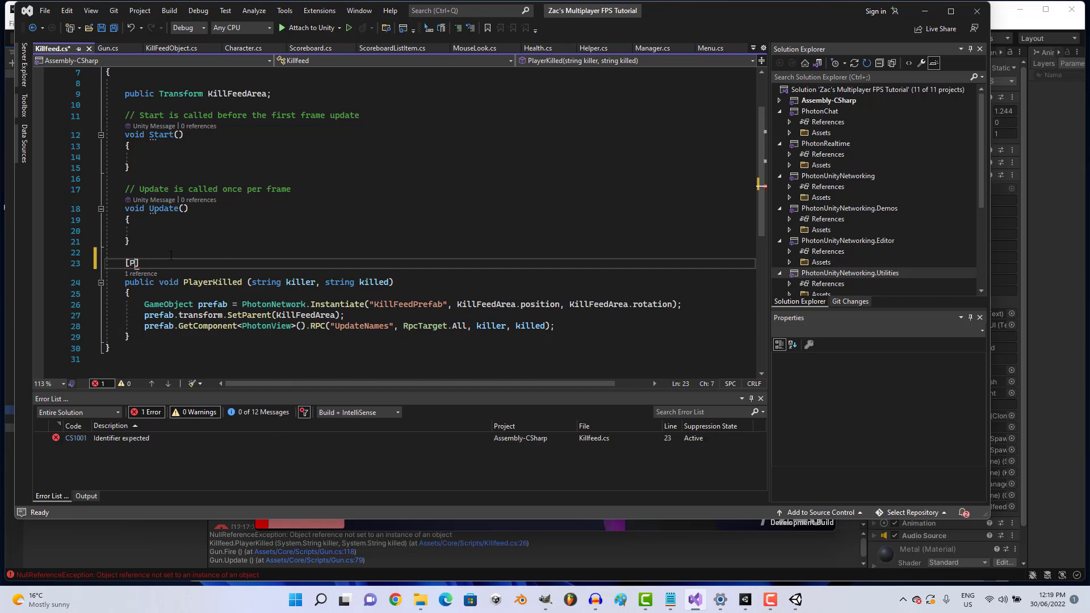
pyautogui.write('PunrPC')
pyautogui.press('BackSpace')
pyautogui.press('BackSpace')
pyautogui.press('BackSpace')
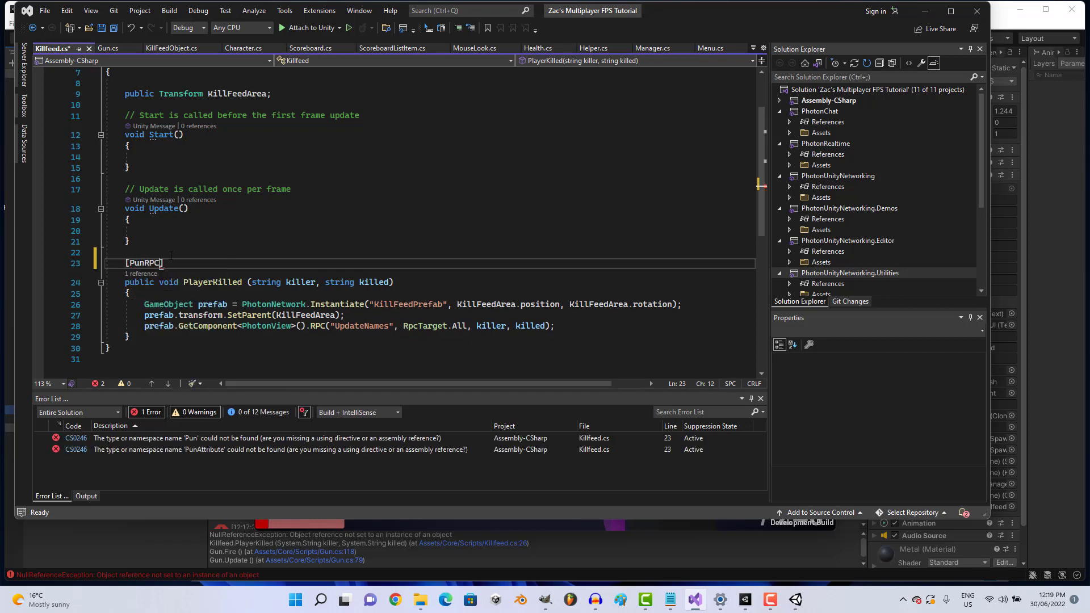
pyautogui.write('RPc]')
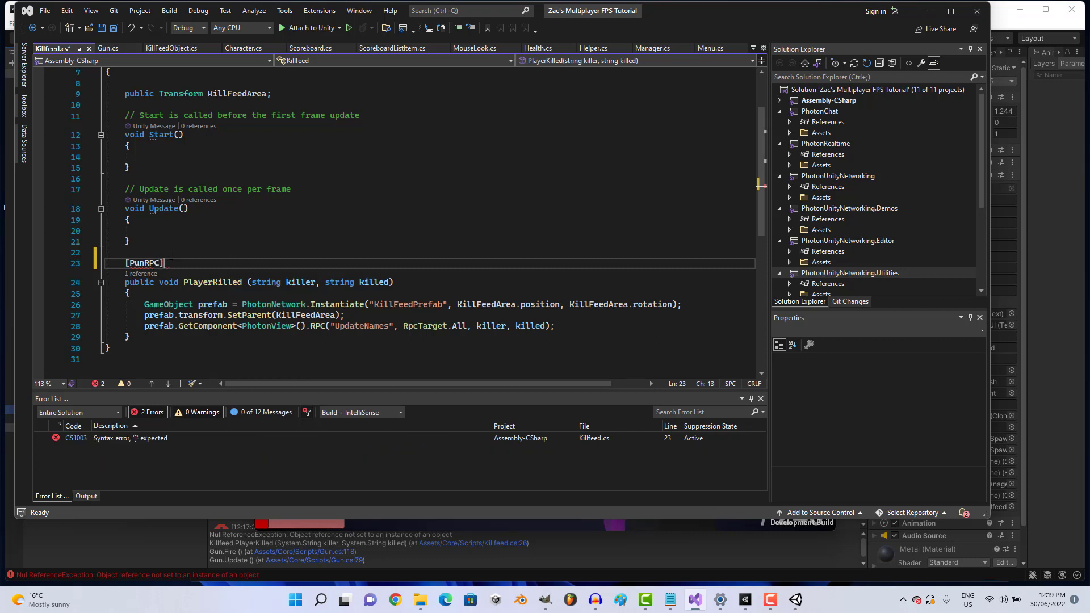
pyautogui.write('C]')
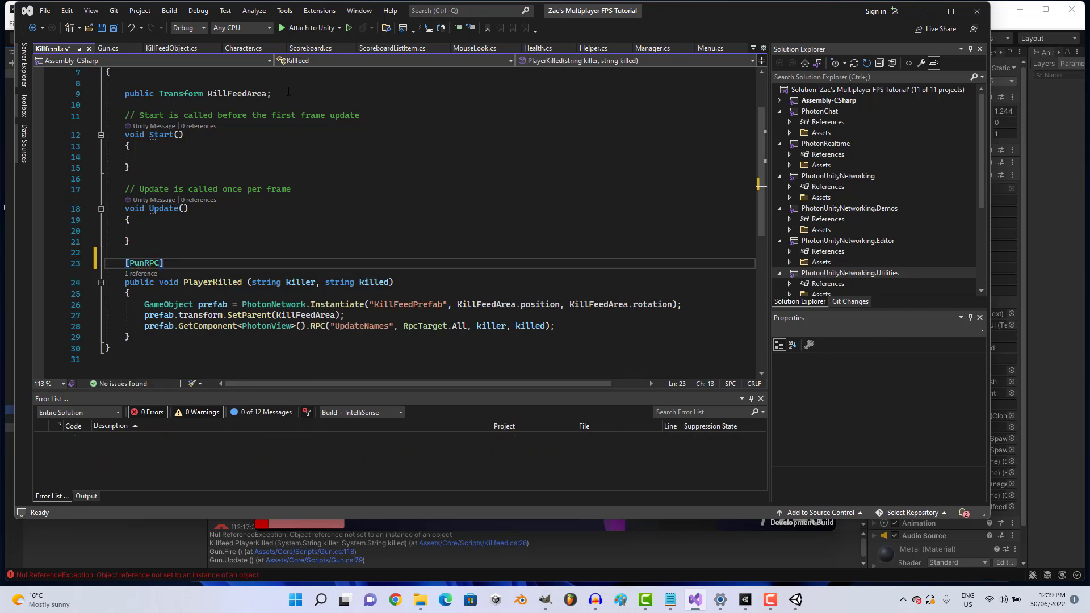
pyautogui.hotkey('ctrl', 's')
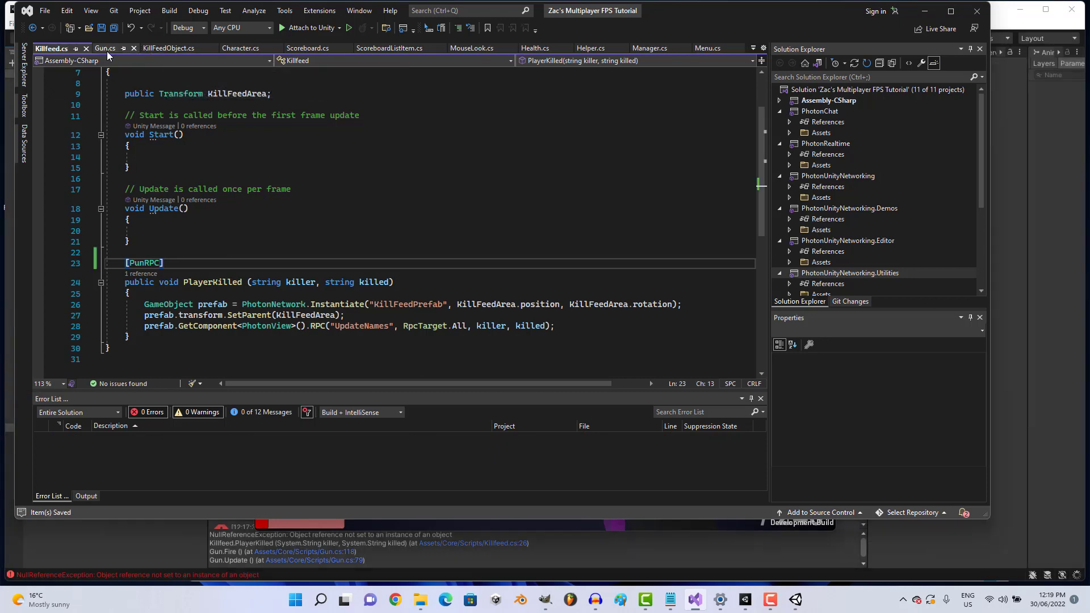
# Try rewriting line 118's killfeed call with gameObject.GetComponent, revert to the original, and save Gun.cs.
pyautogui.click(107, 50)
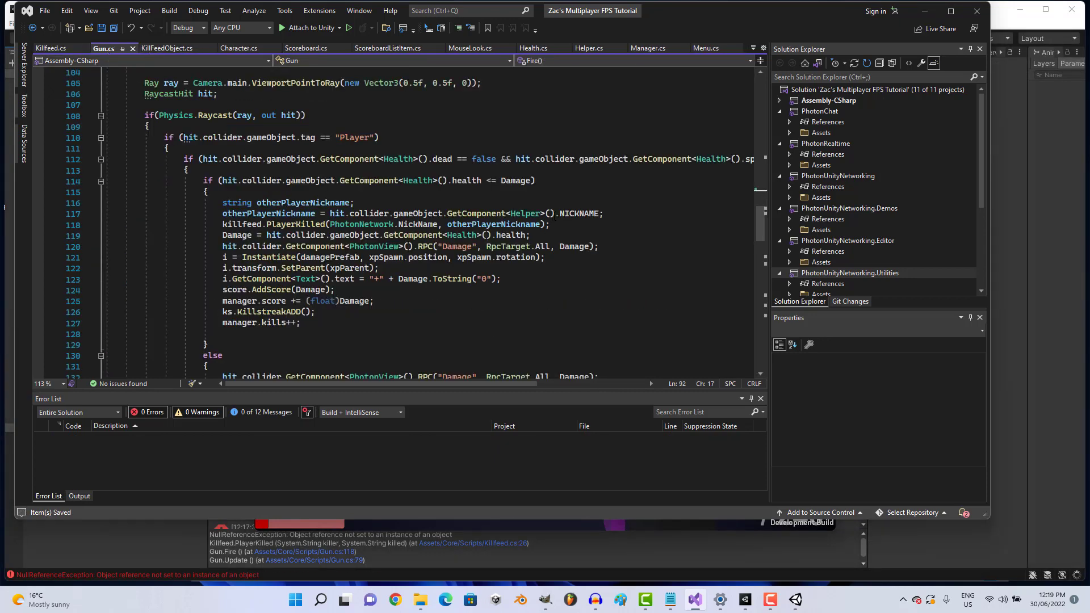
pyautogui.moveTo(550, 225); pyautogui.dragTo(233, 225)
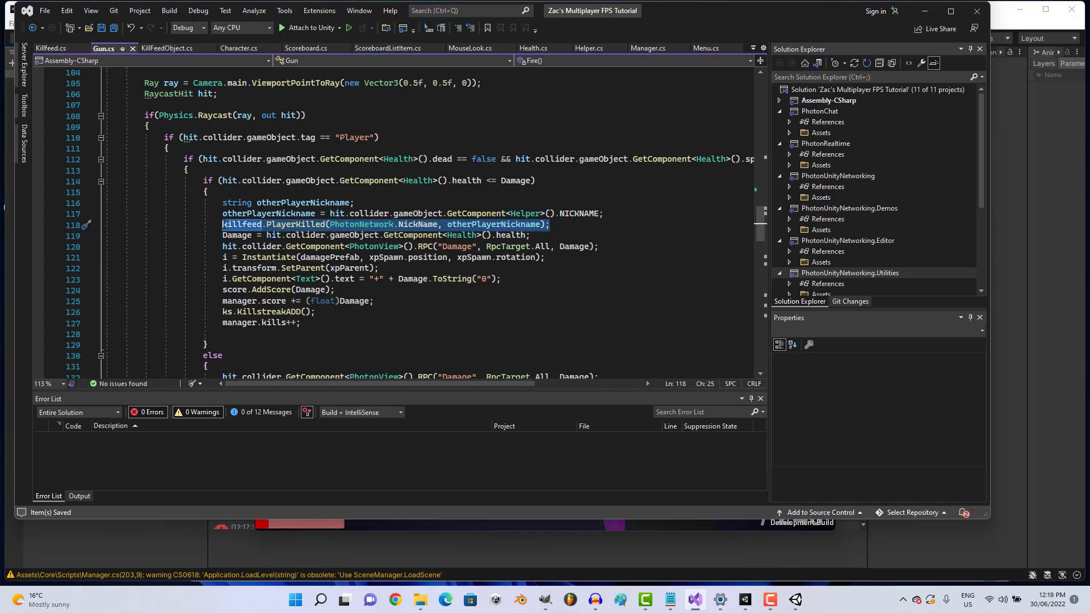
pyautogui.write('killfed')
pyautogui.press('BackSpace')
pyautogui.write('e')
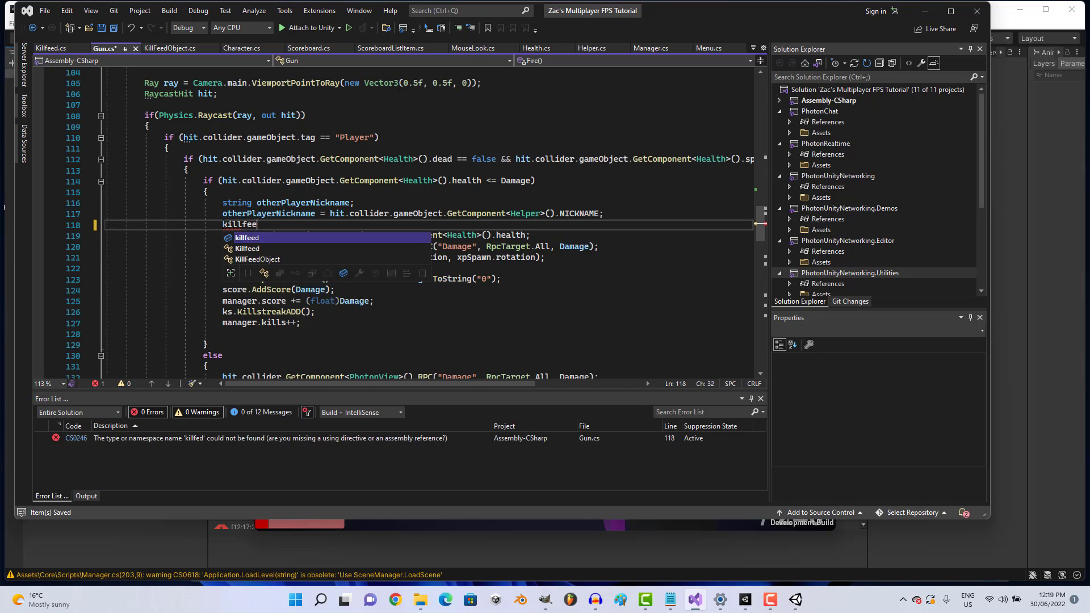
pyautogui.write('d.')
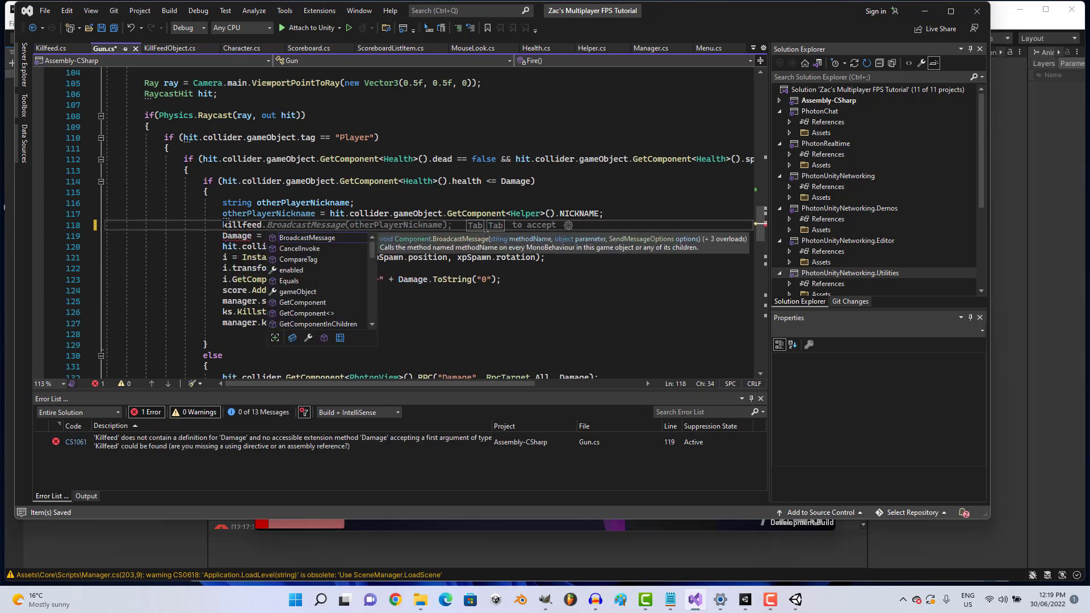
pyautogui.write('gam')
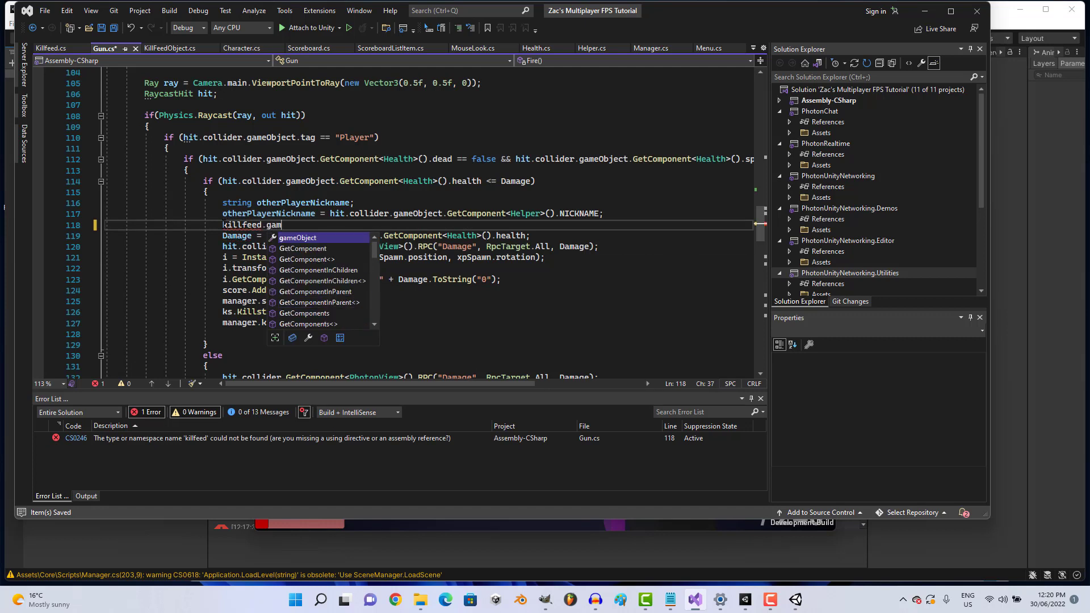
pyautogui.press('Tab')
pyautogui.write('.GetC')
pyautogui.press('Tab')
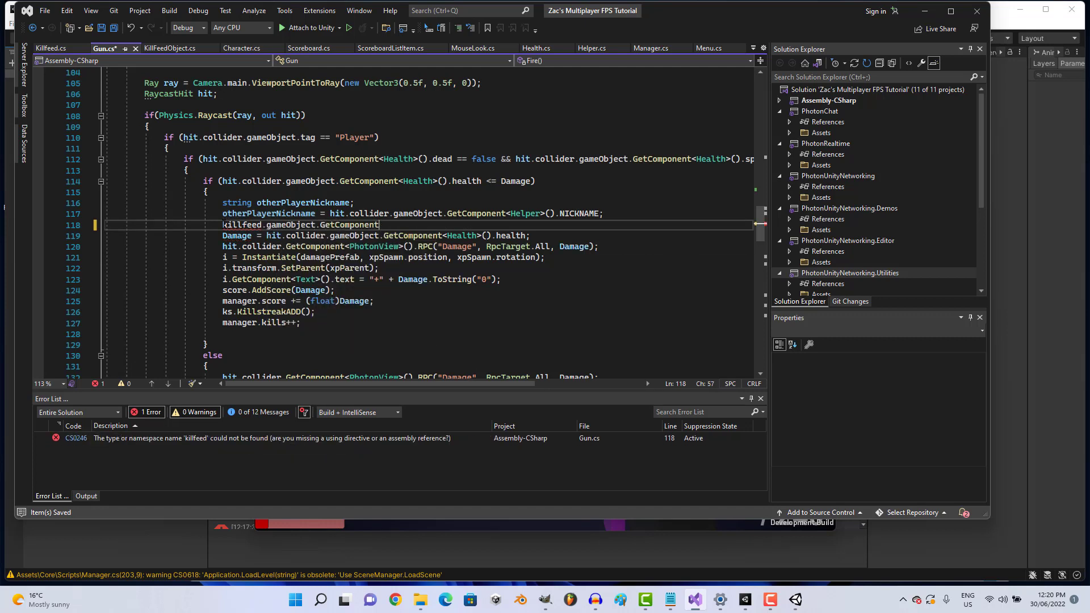
pyautogui.press('BackSpace')
pyautogui.press('BackSpace')
pyautogui.press('BackSpace')
pyautogui.hotkey('ctrl', 'z')
pyautogui.hotkey('ctrl', 'z')
pyautogui.hotkey('ctrl', 'z')
pyautogui.hotkey('ctrl', 'z')
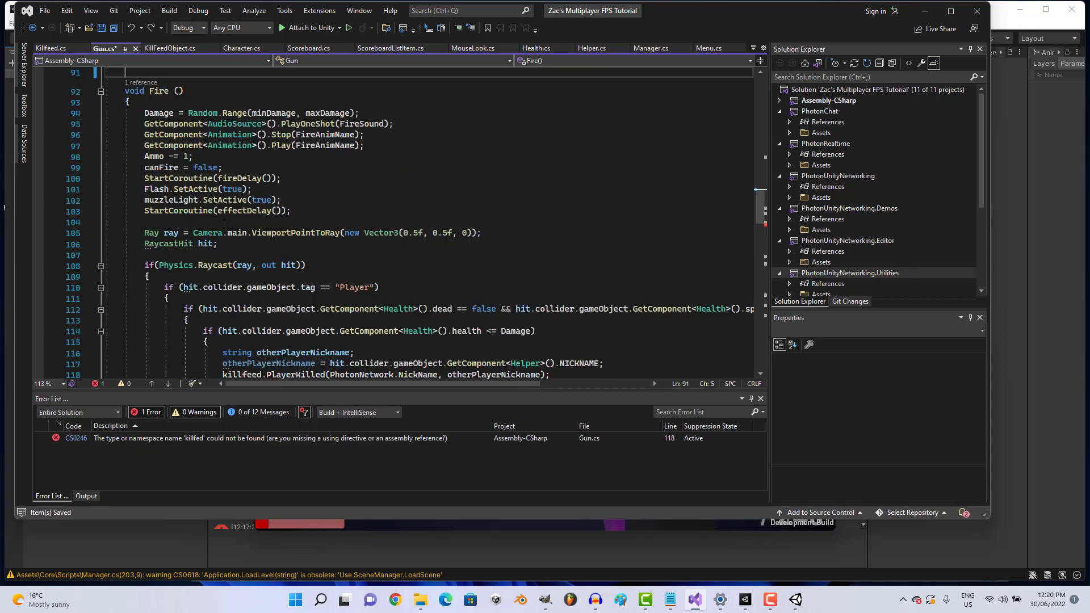
pyautogui.scroll(-3, 223, 225)
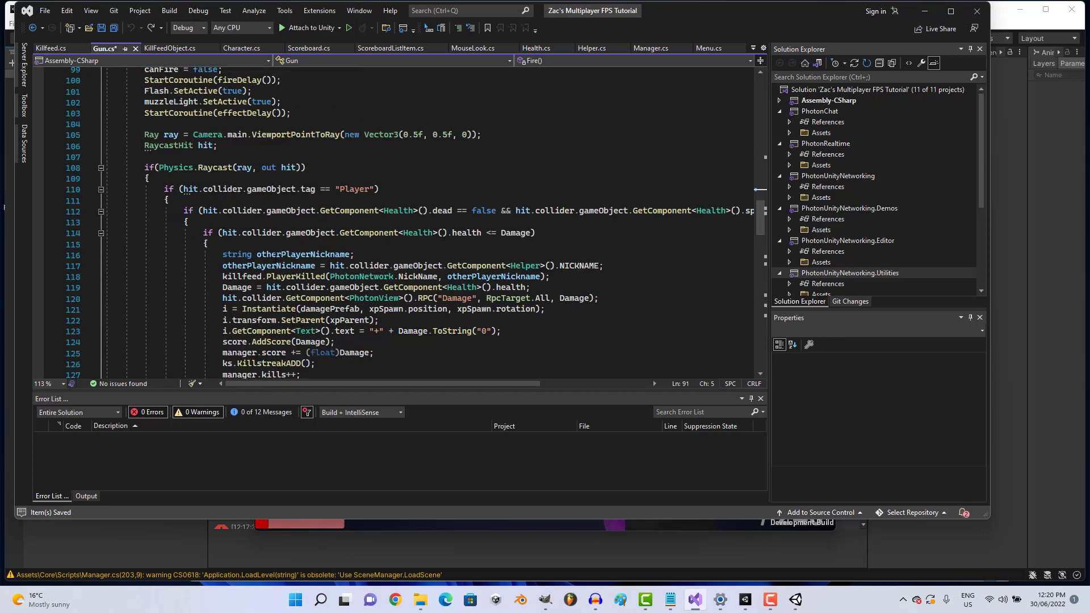
pyautogui.hotkey('ctrl', 's')
# Close the running game build, return to Unity, and clear the Console.
pyautogui.click(802, 610)
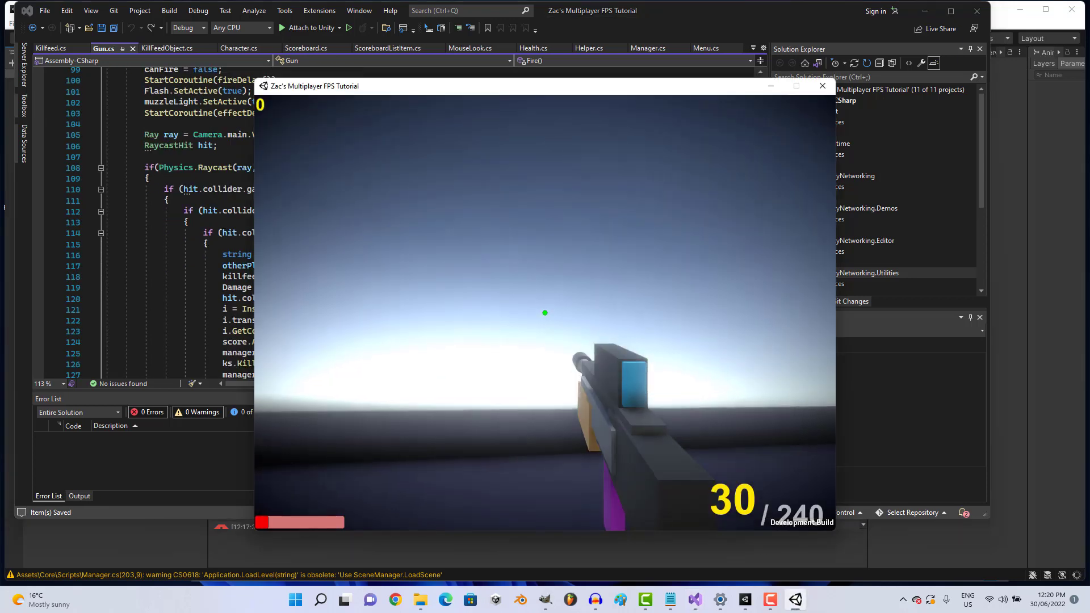
pyautogui.press('super')
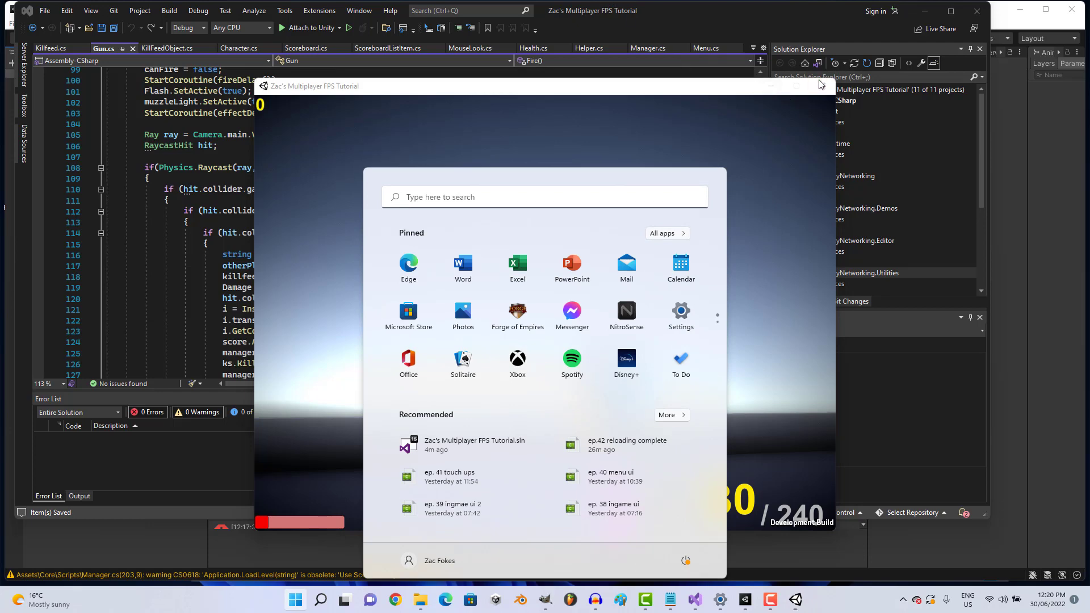
pyautogui.click(823, 85)
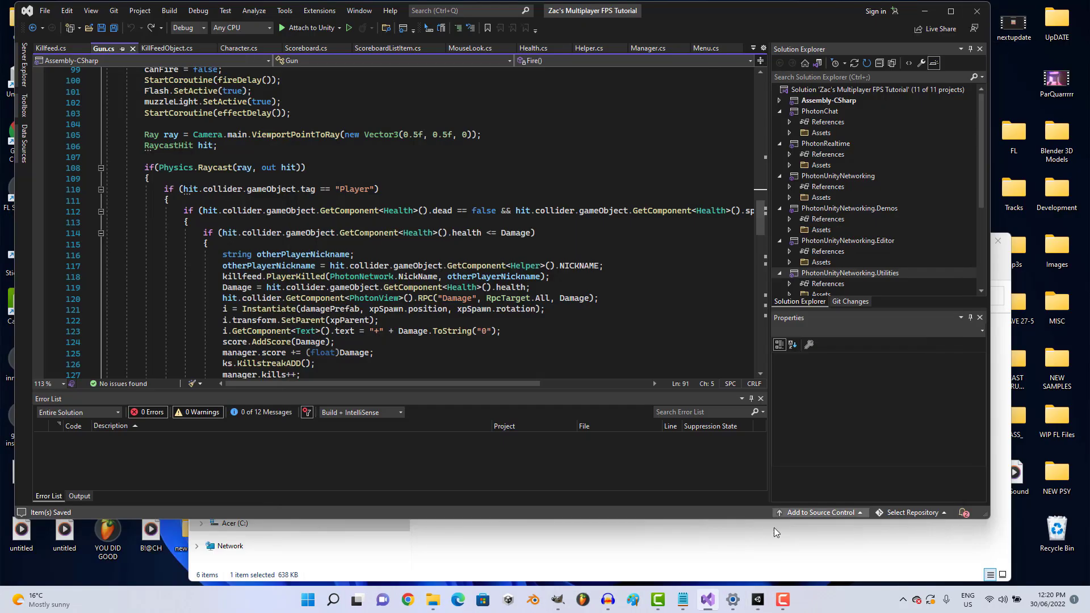
pyautogui.click(758, 600)
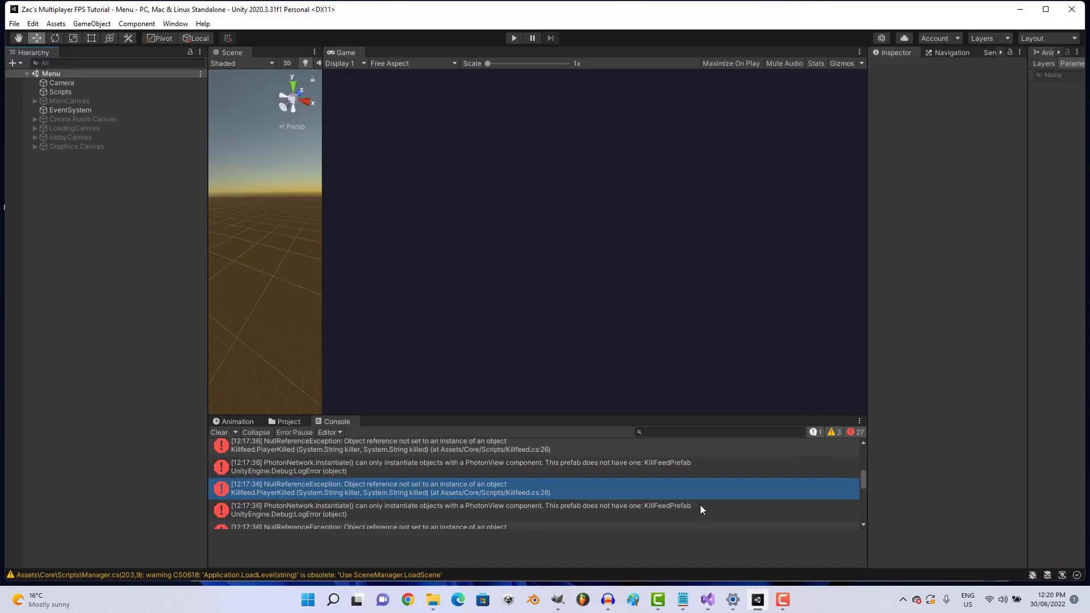
pyautogui.click(219, 432)
# Add a Photon View component to KillFeedPrefab in the Resources folder.
pyautogui.click(274, 423)
pyautogui.click(260, 545)
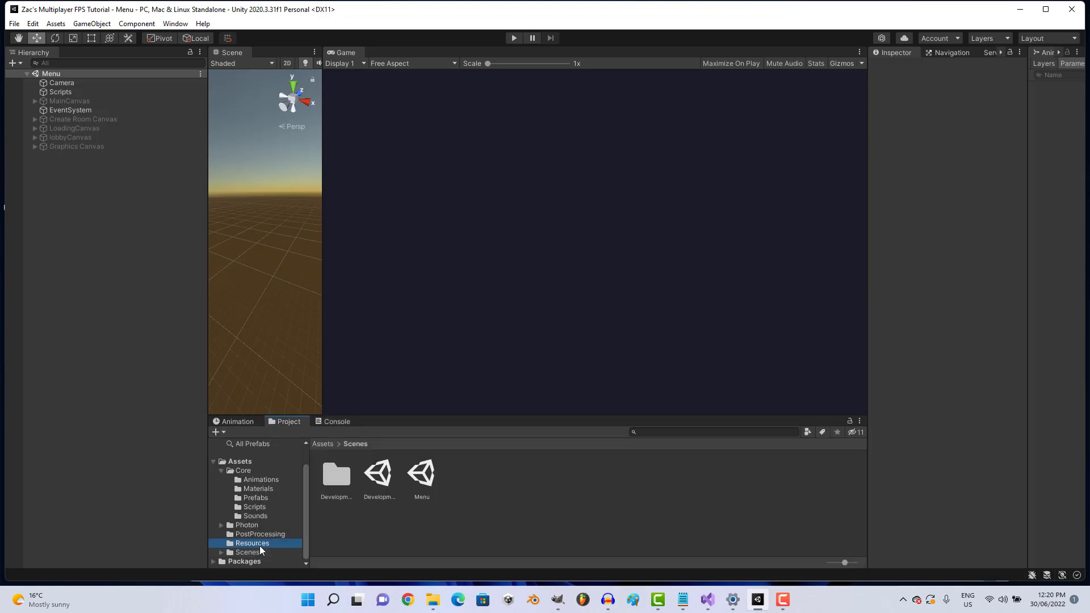
pyautogui.click(336, 476)
pyautogui.scroll(-3, 974, 383)
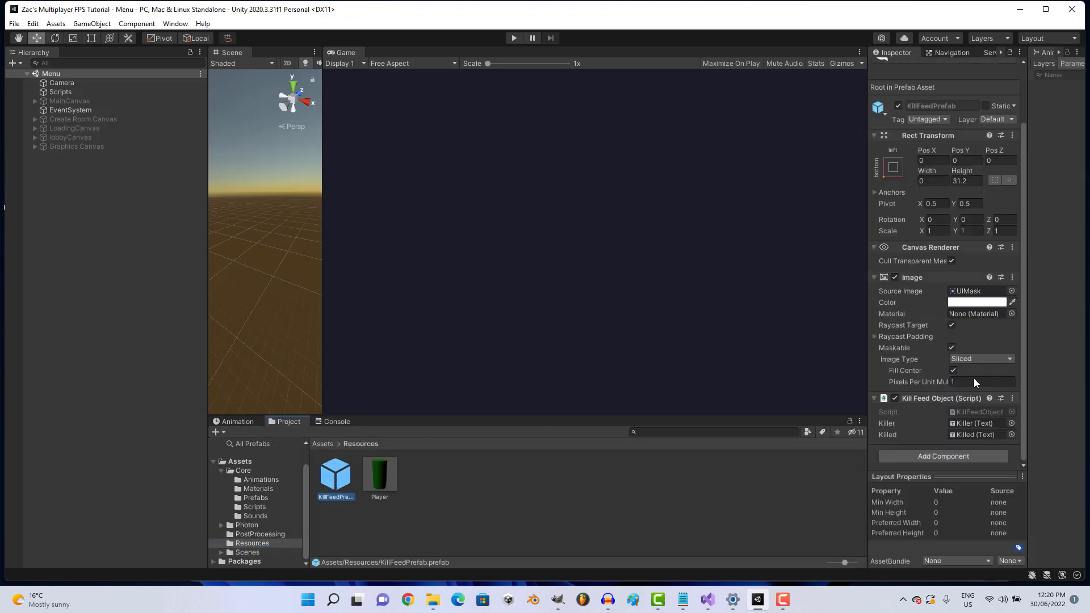
pyautogui.click(958, 461)
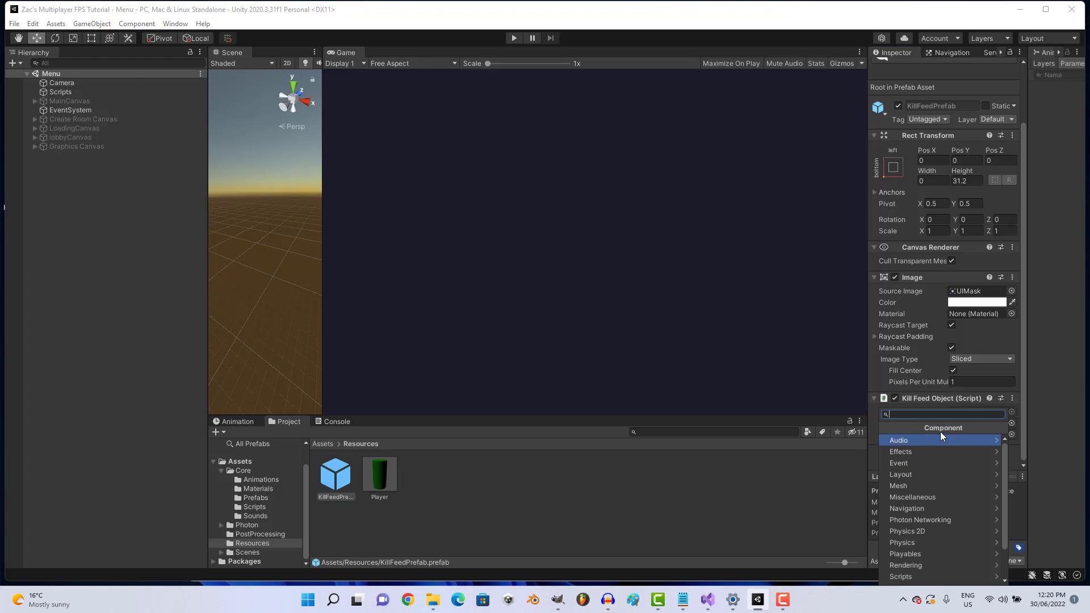
pyautogui.write('photonvi')
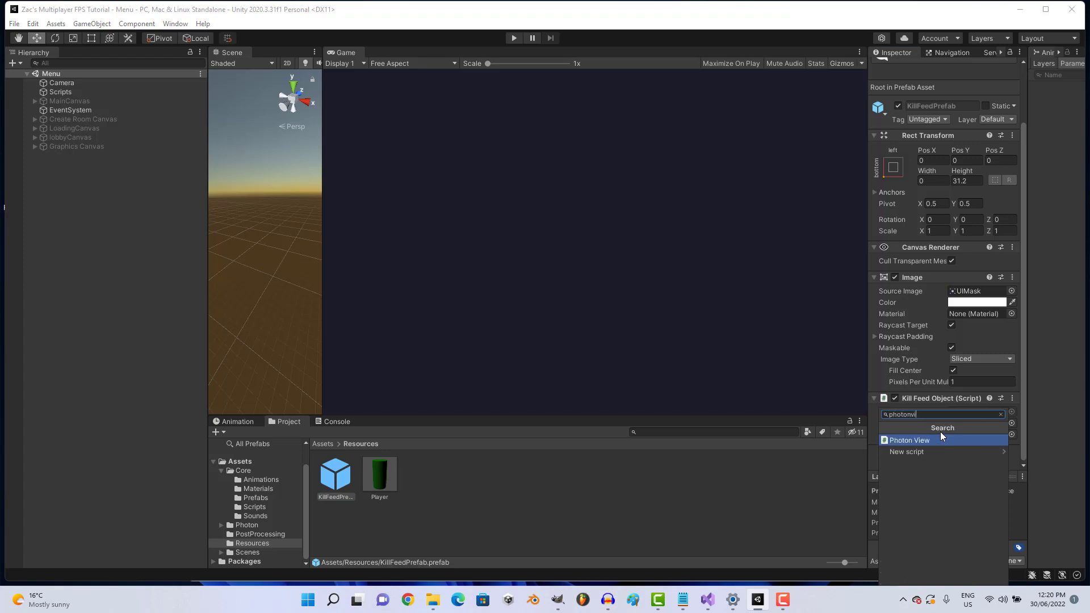
pyautogui.click(937, 439)
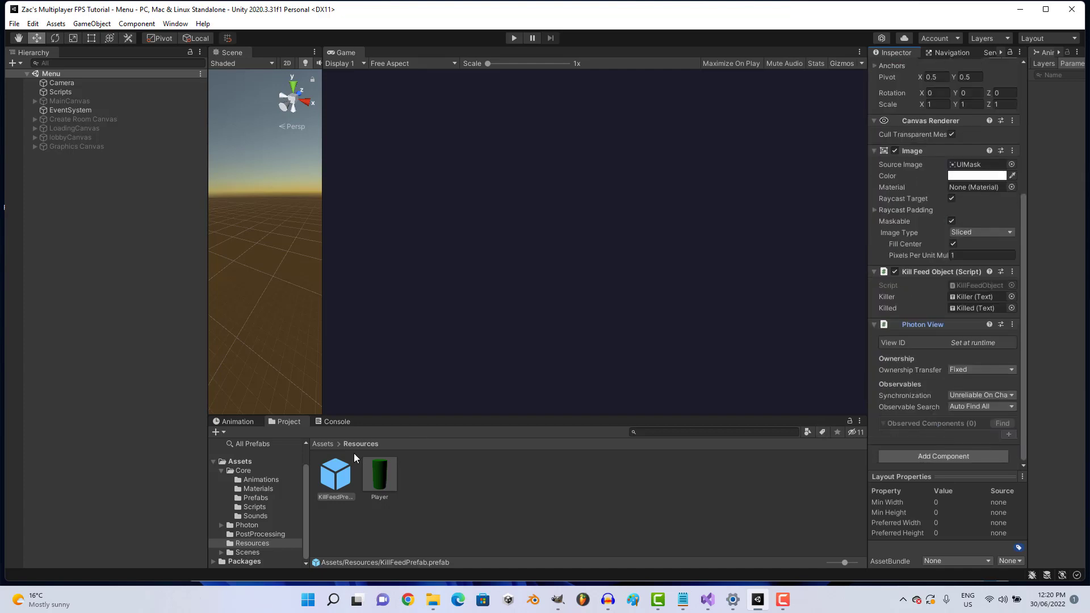
pyautogui.click(128, 192)
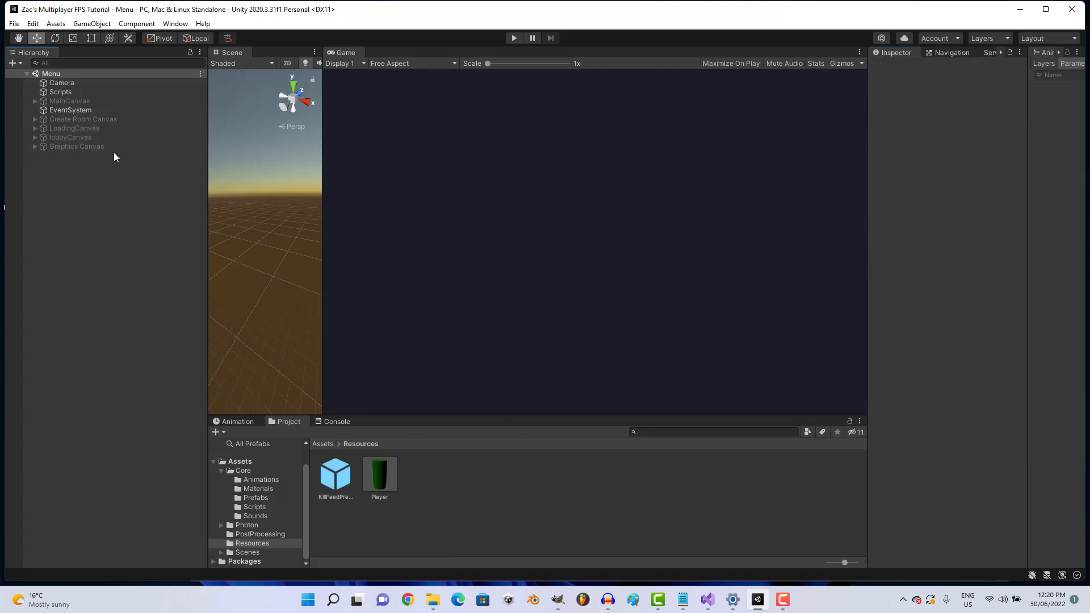
# Build the game into the MFPS Tutorial folder, enter Play mode, and close Build Settings.
pyautogui.click(14, 24)
pyautogui.click(34, 163)
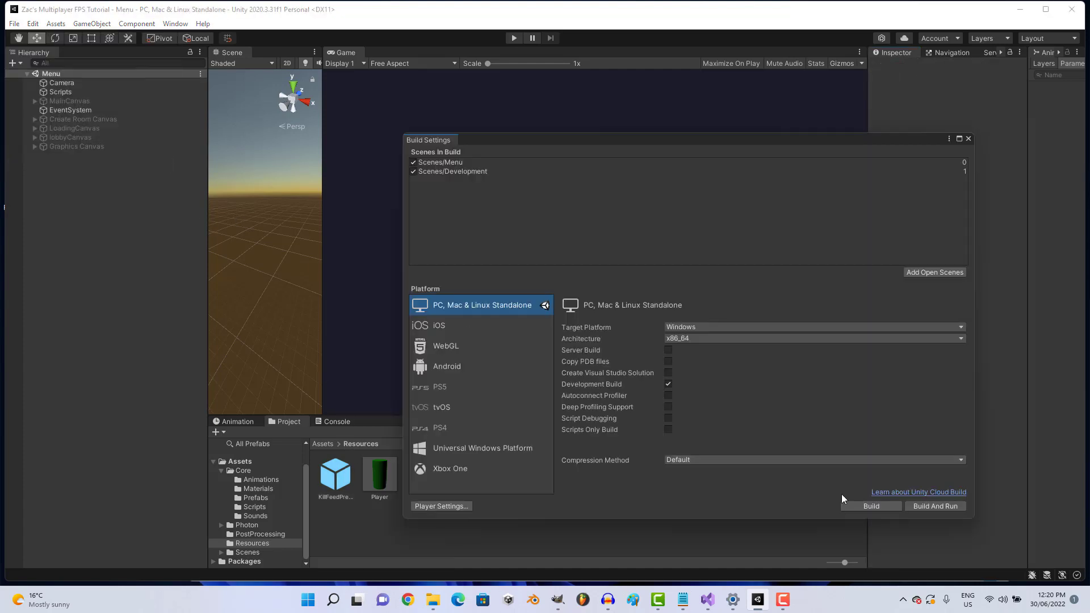
pyautogui.click(867, 506)
pyautogui.click(336, 283)
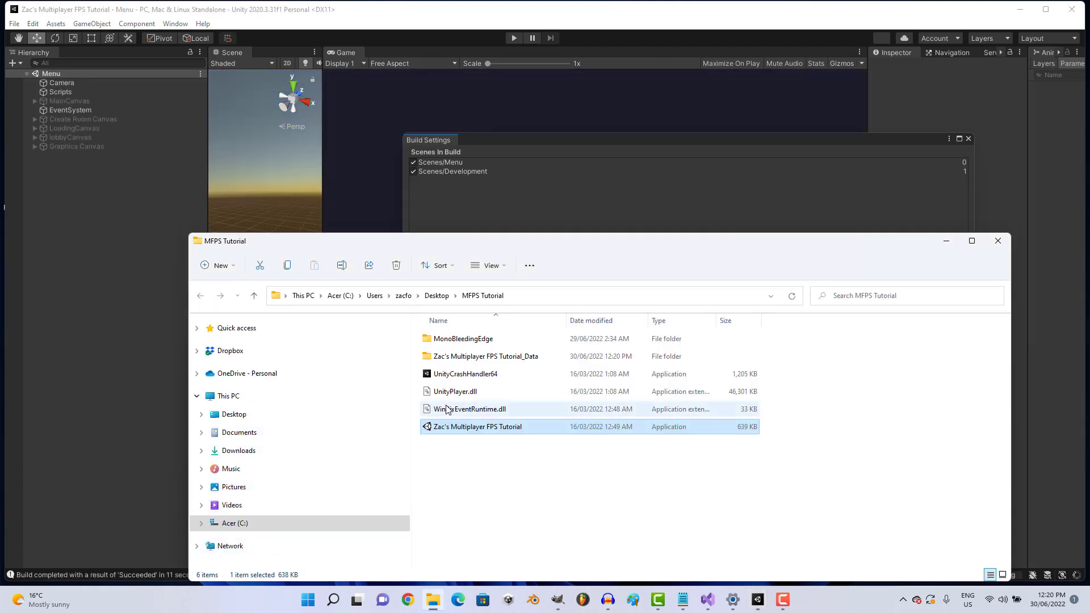
pyautogui.click(520, 33)
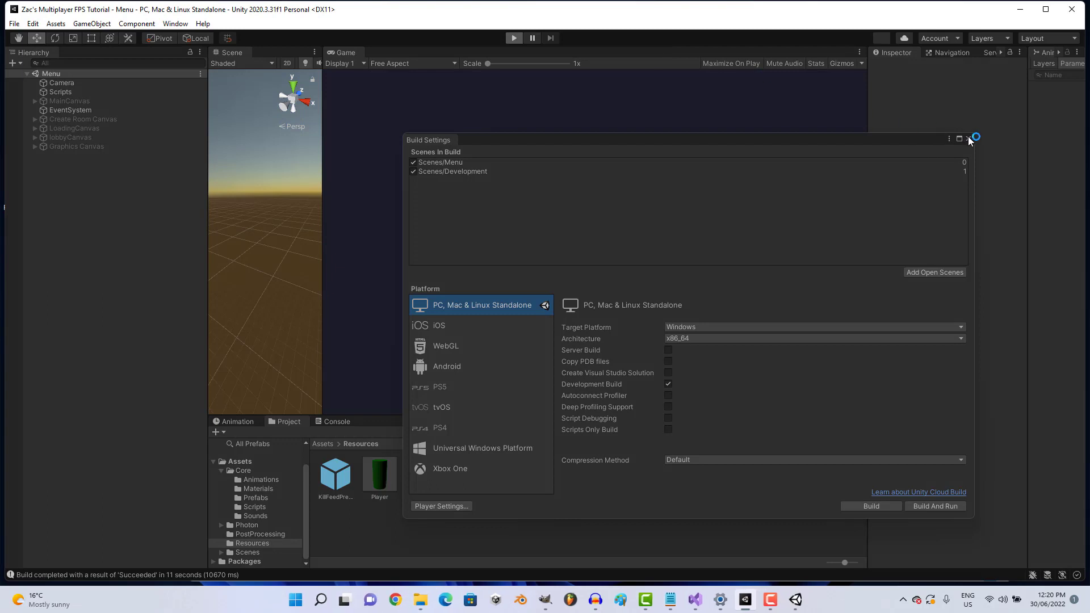
pyautogui.click(969, 138)
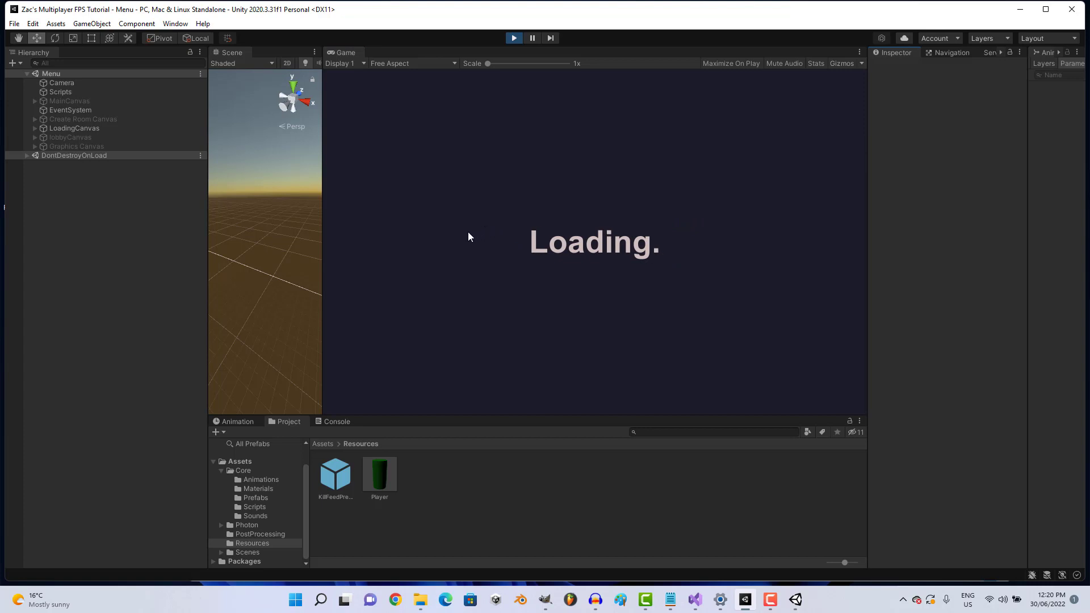
# Quick Start and spawn in the editor, then launch the built game and spawn there too.
pyautogui.click(429, 272)
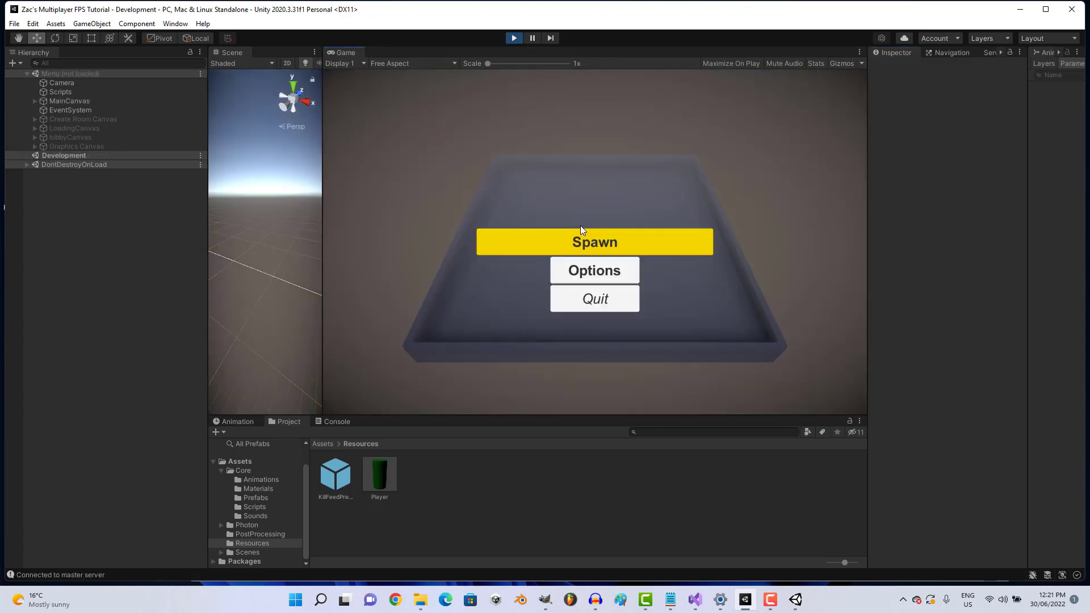
pyautogui.click(581, 234)
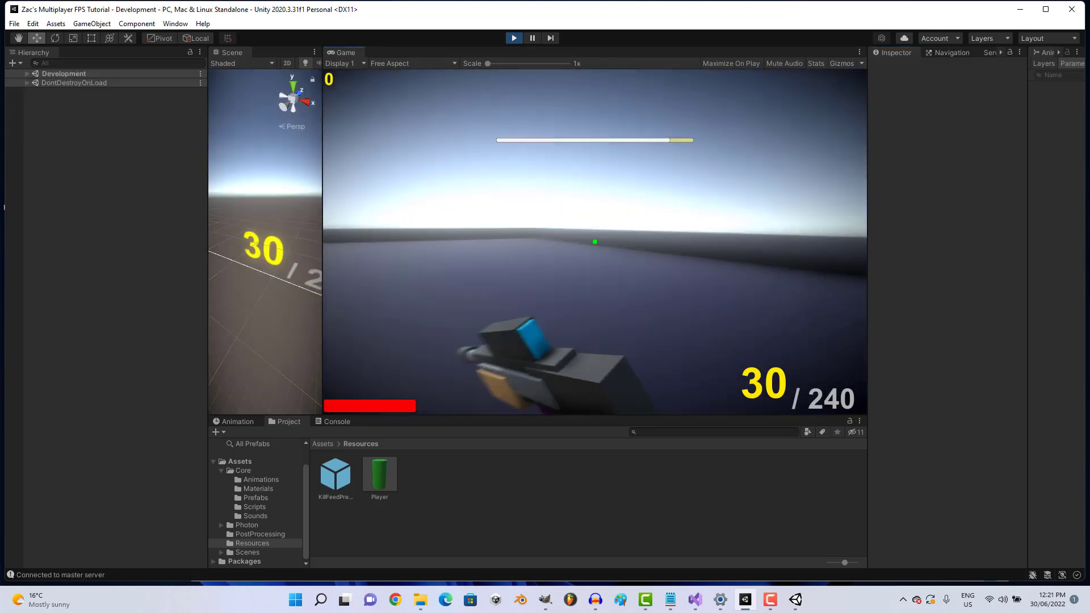
pyautogui.hotkey('alt', 'Tab')
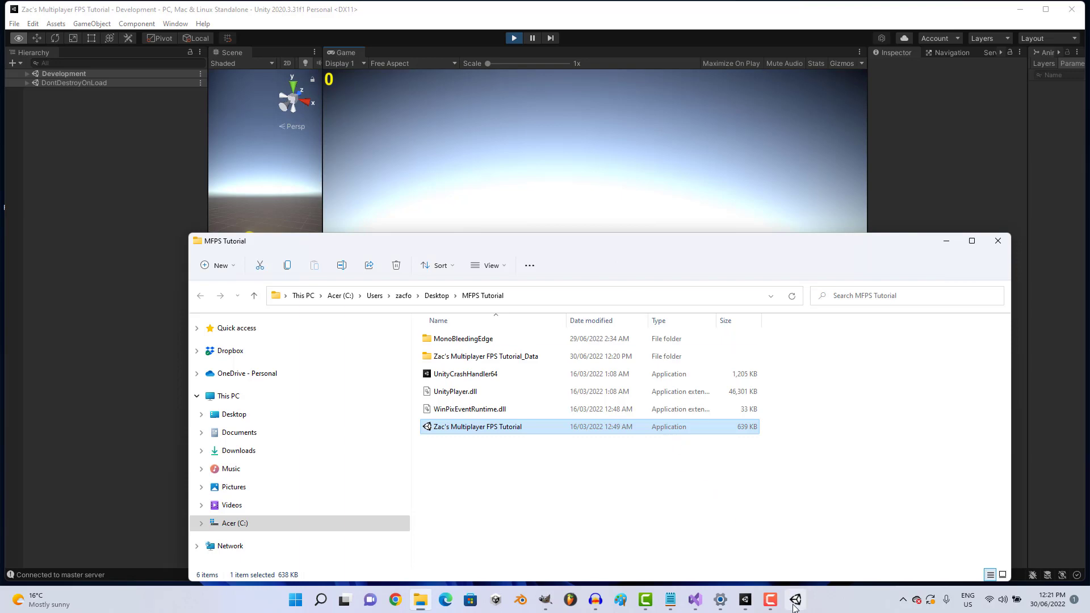
pyautogui.click(795, 600)
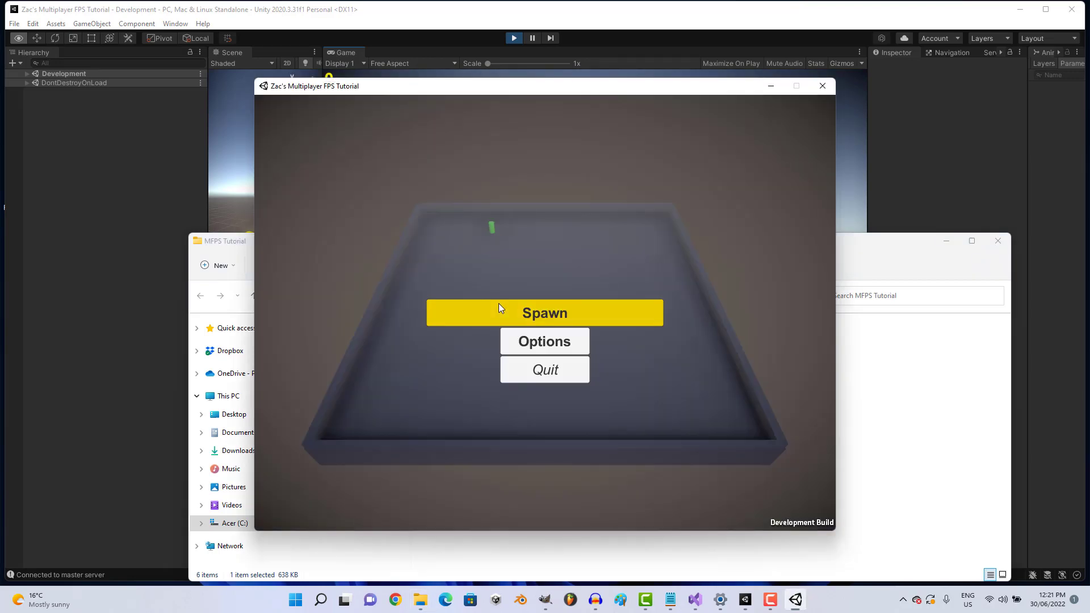
pyautogui.click(498, 304)
pyautogui.hotkey('alt', 'Tab')
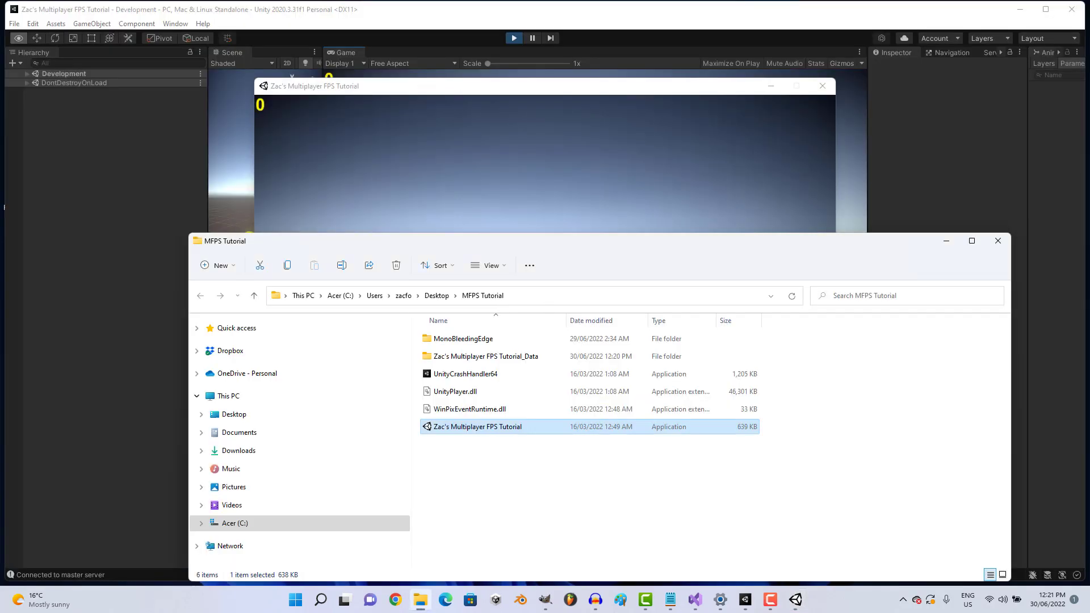
pyautogui.hotkey('alt', 'Tab')
# Shoot the other player to a kill and check the Tab scoreboard.
pyautogui.click(596, 242)
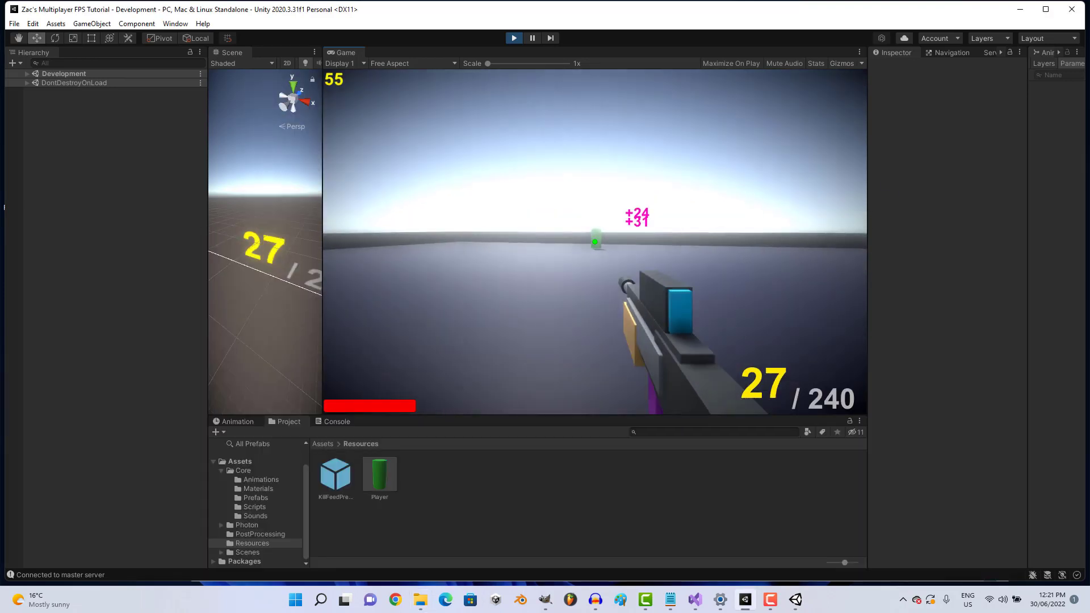
pyautogui.click(595, 242)
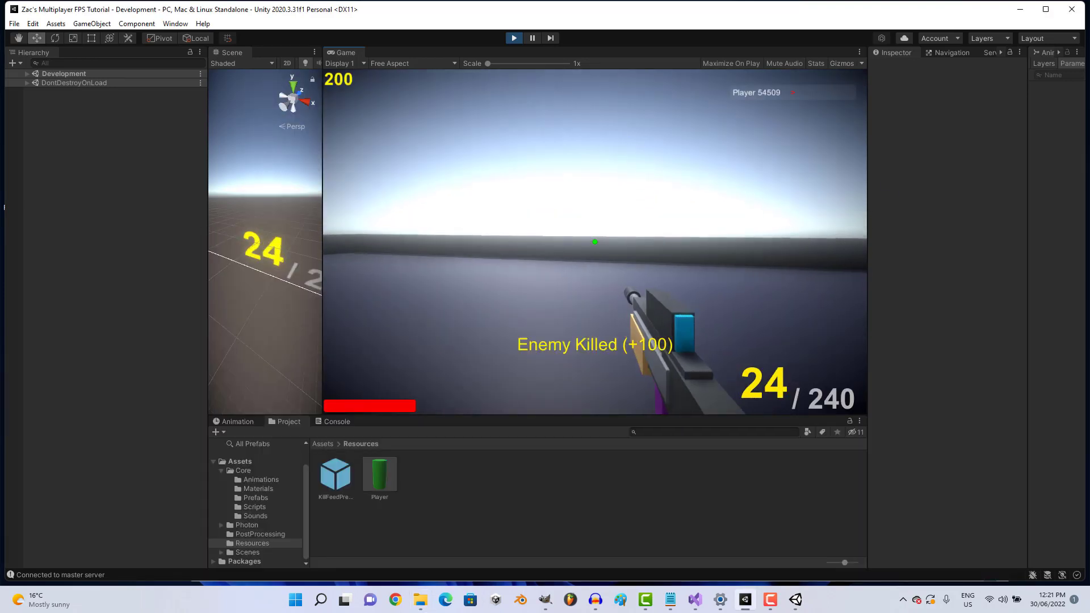
pyautogui.press('Tab')
pyautogui.press('r')
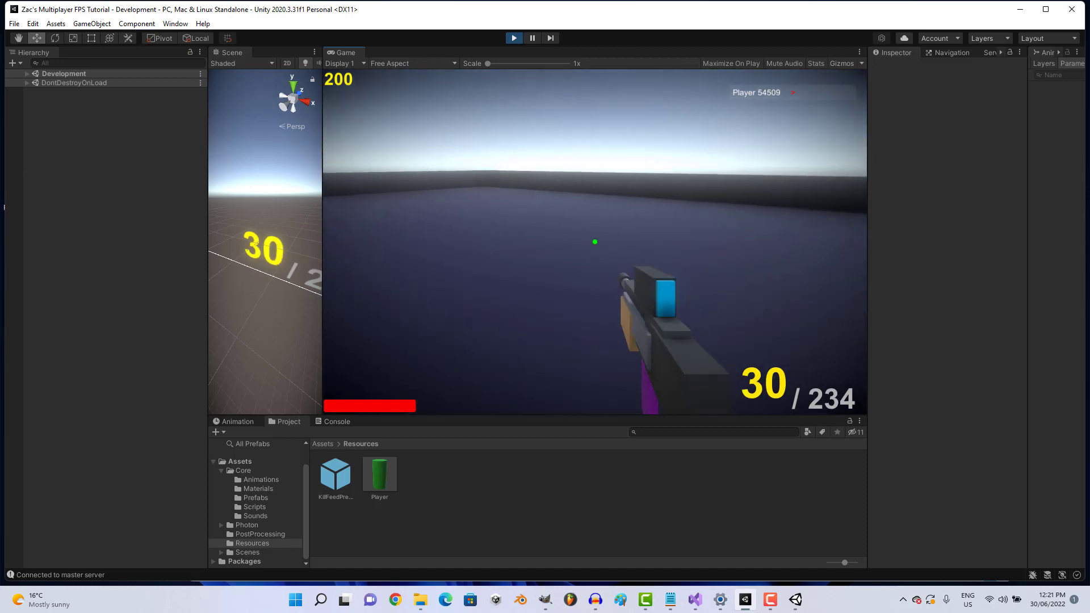
pyautogui.press('Tab')
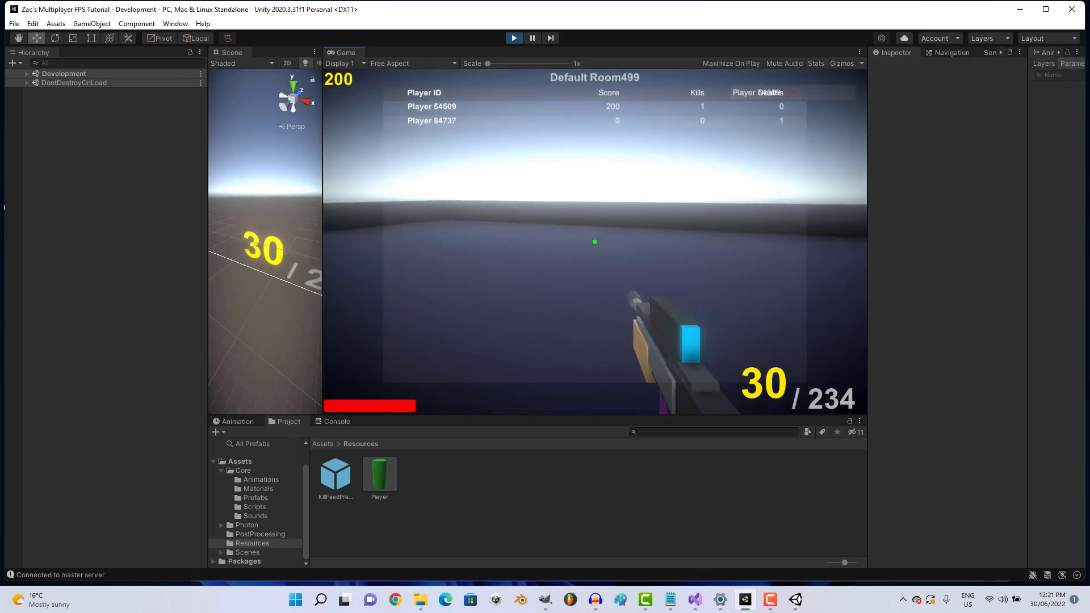
pyautogui.press('Tab')
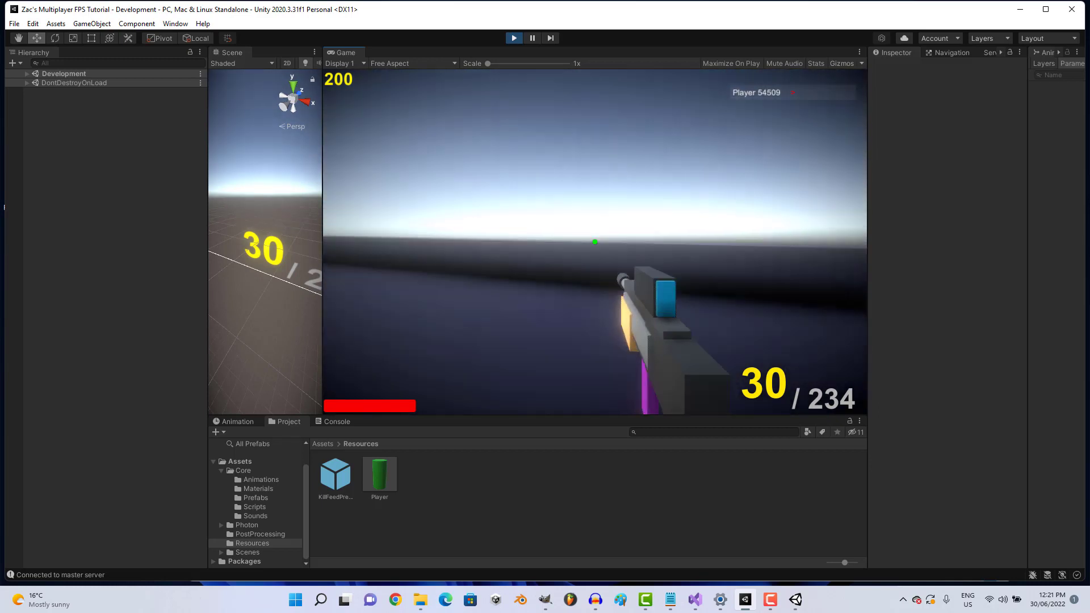
# Check the Console messages, clear them, and return to the Project assets.
pyautogui.press('super')
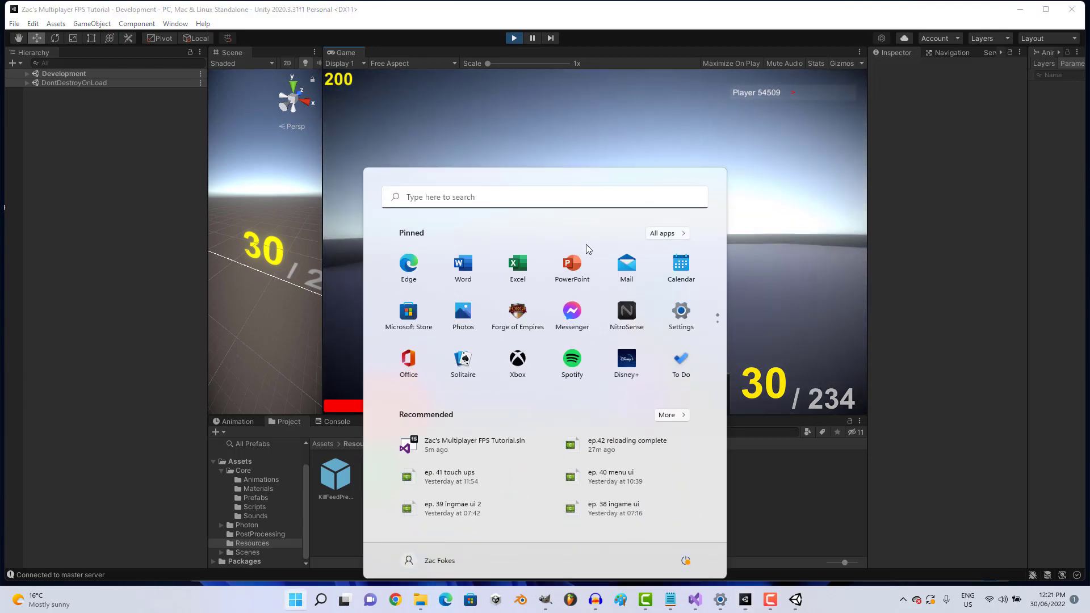
pyautogui.click(328, 425)
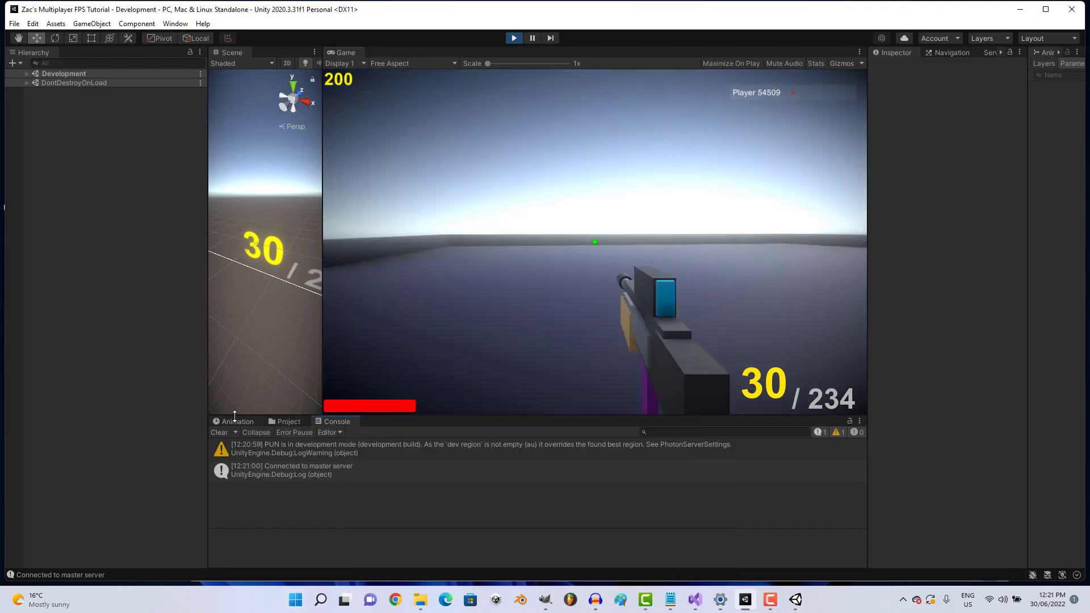
pyautogui.click(219, 433)
pyautogui.click(284, 421)
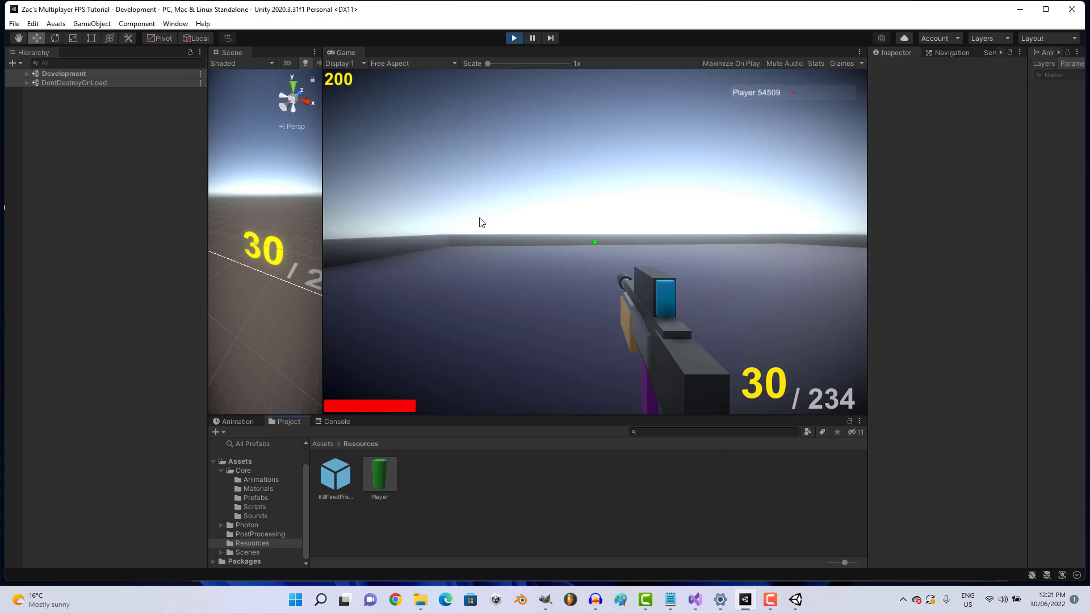
# Respawn in the built game, close the build, and stop play mode in the editor.
pyautogui.click(797, 606)
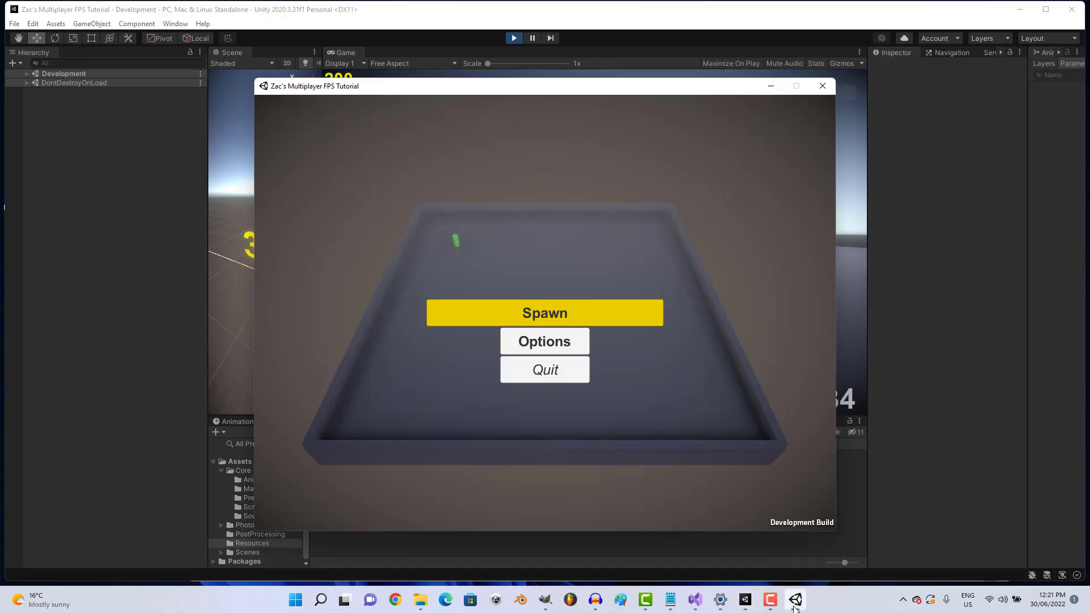
pyautogui.click(611, 317)
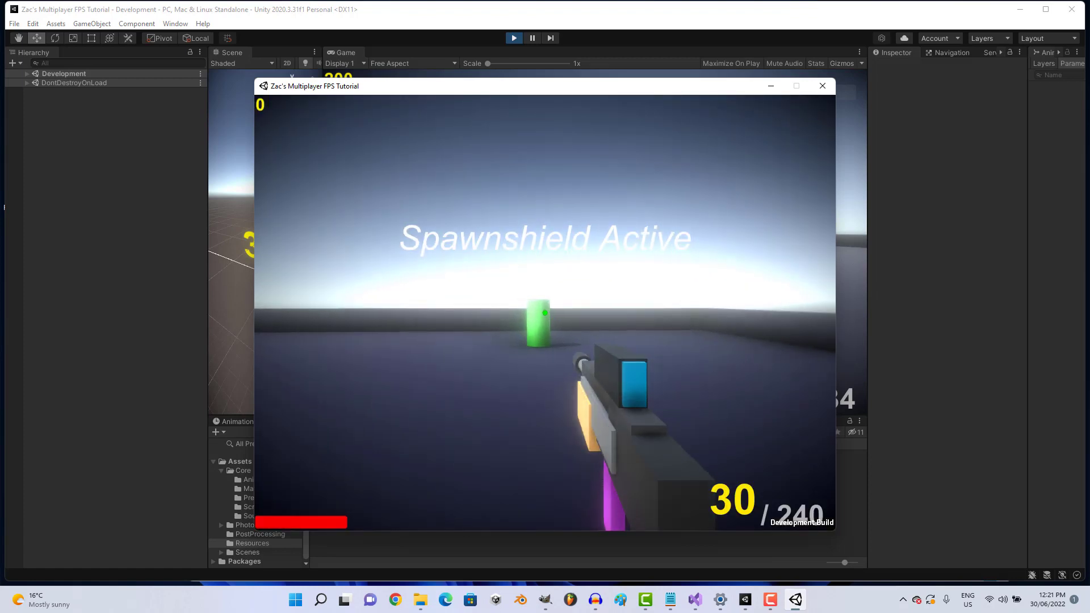
pyautogui.press('super')
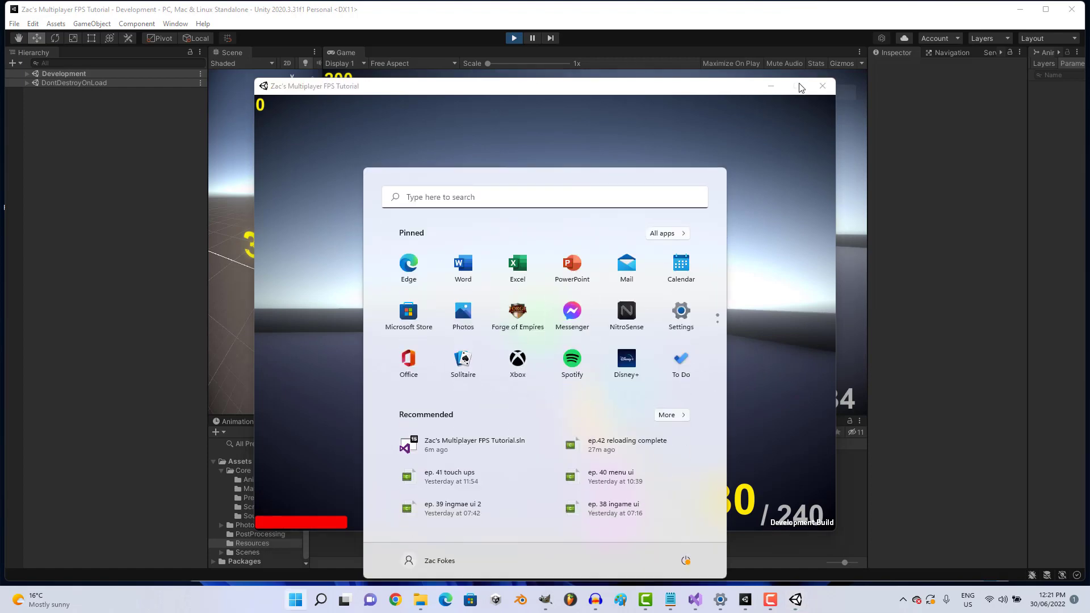
pyautogui.click(822, 86)
pyautogui.click(514, 38)
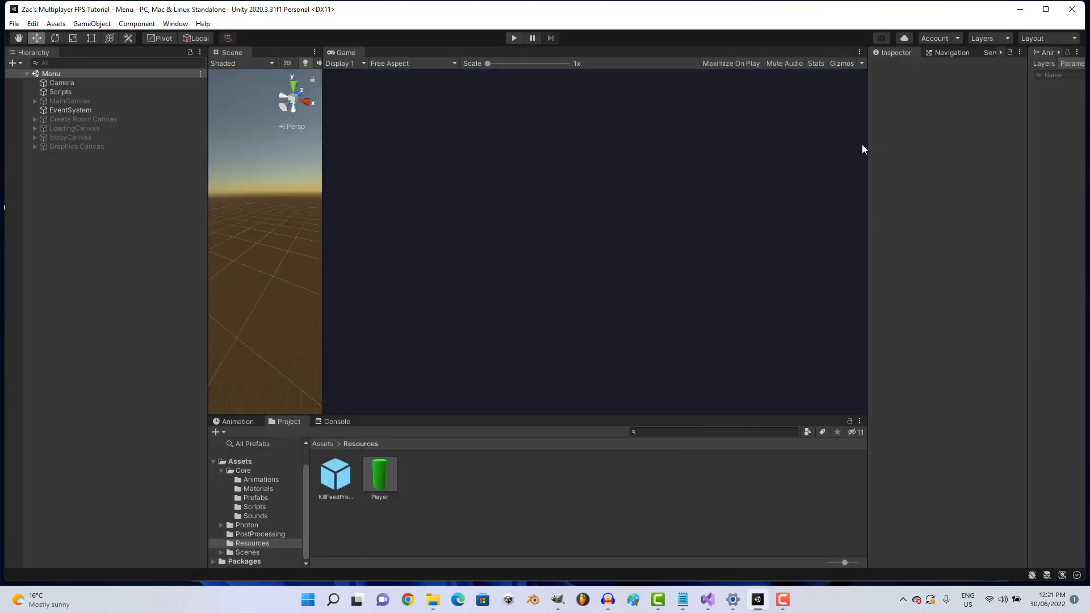